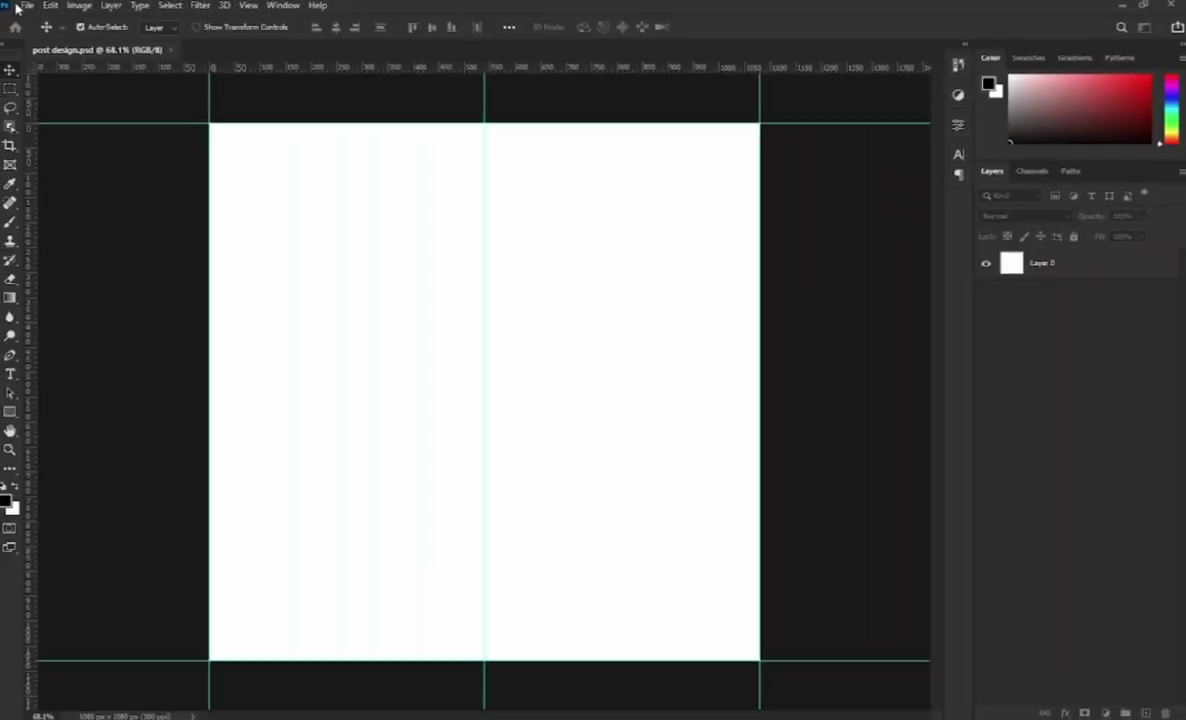
Open the New Document settings showing the 1080 × 1080 px, 300 ppi preset
left_click(30, 9)
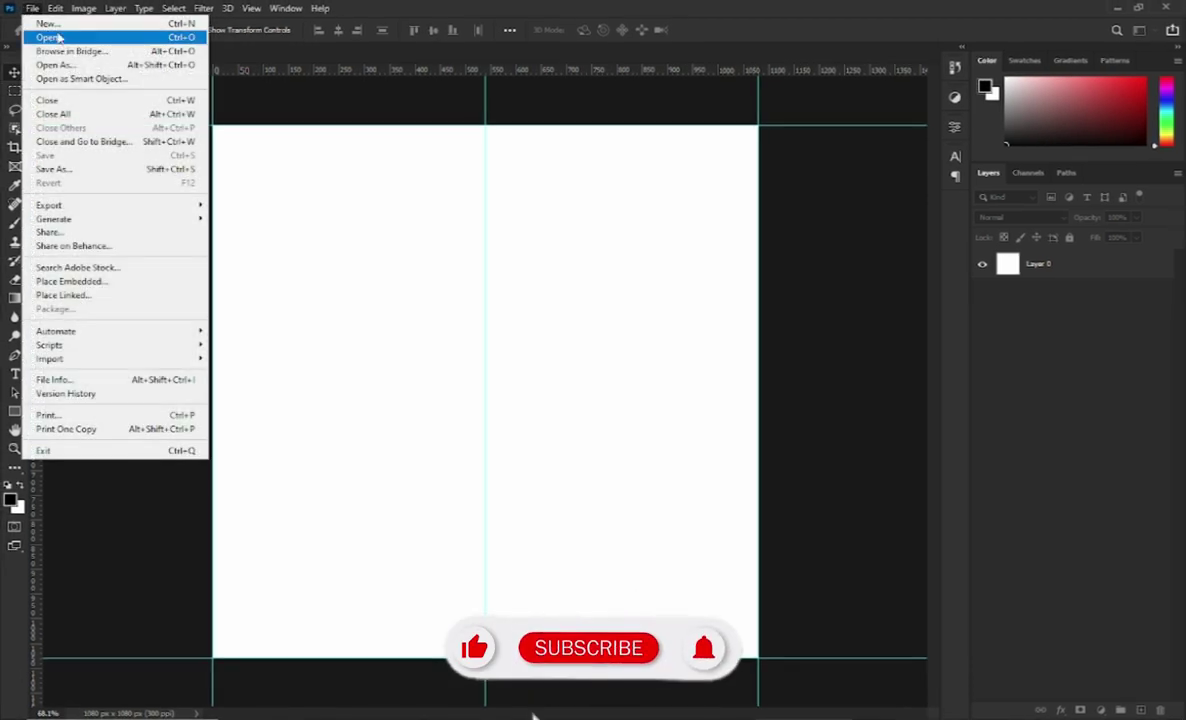
left_click(46, 23)
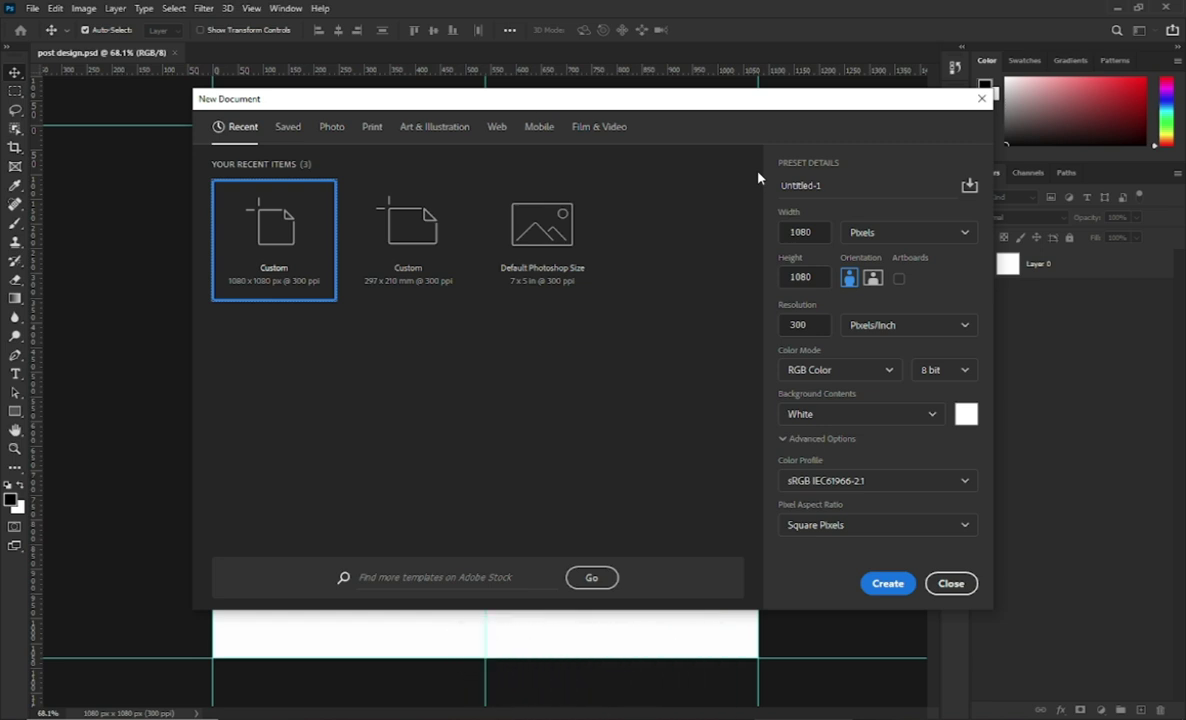
Name the preset 'travel the world post design' and close the dialog without creating a file
left_click_drag(821, 185, 779, 191)
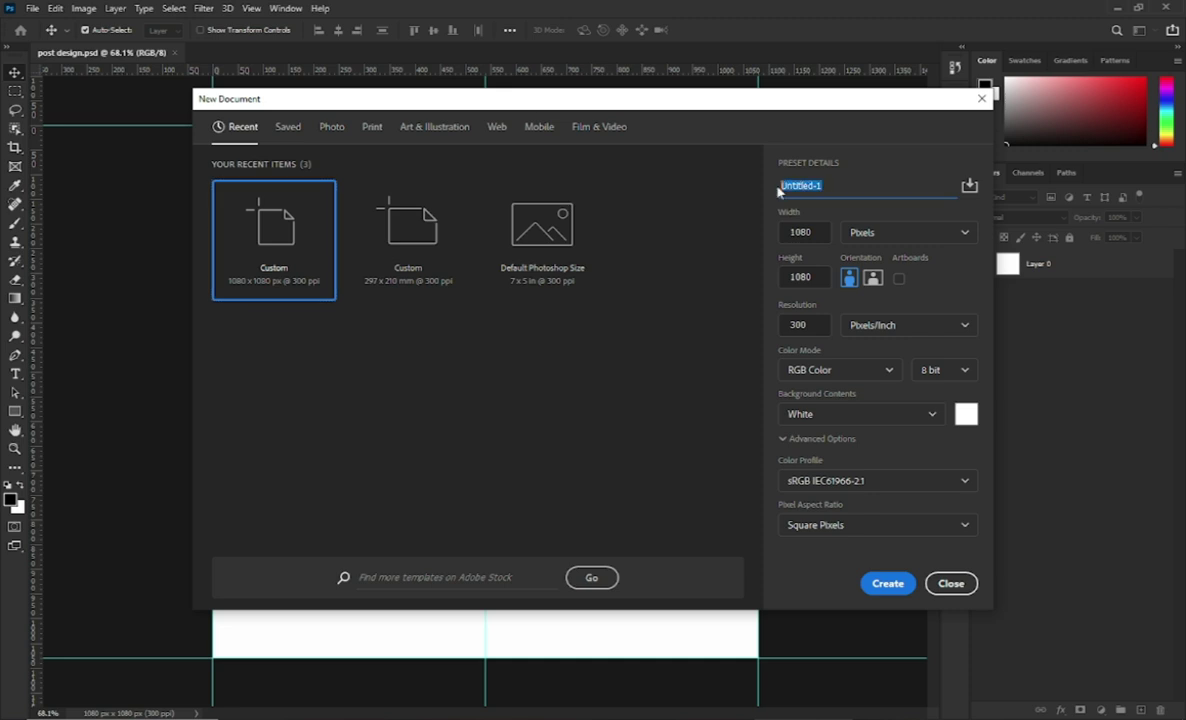
type("travel the world post design")
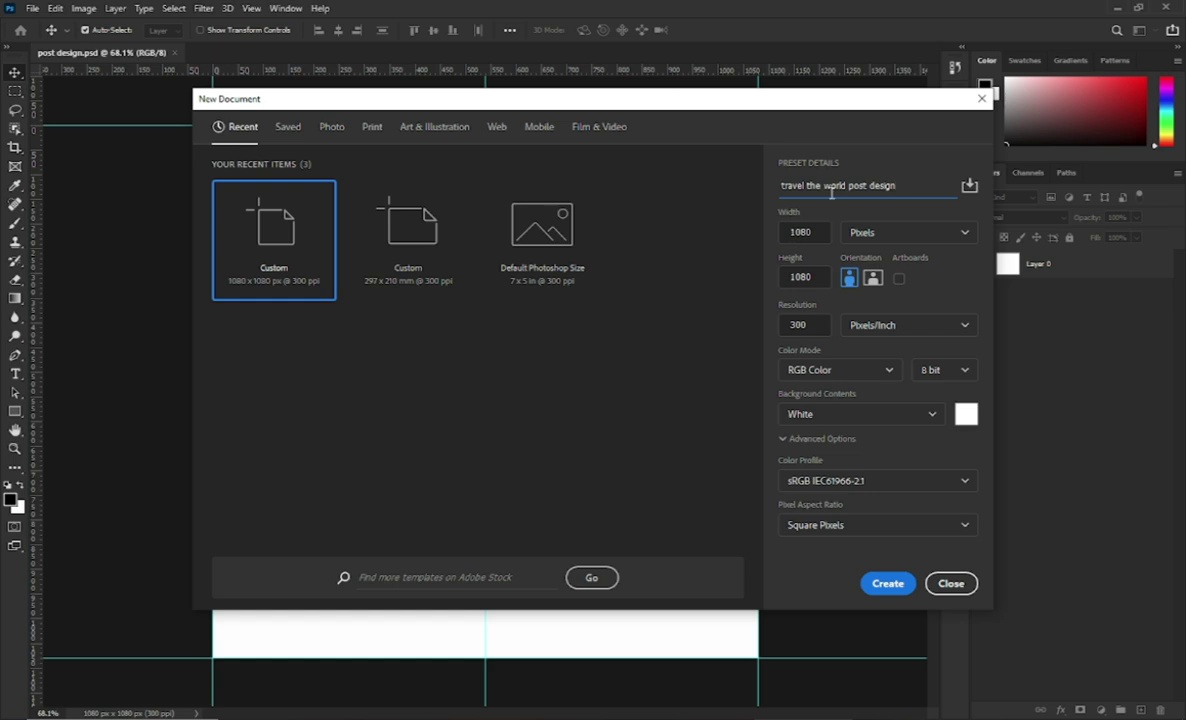
key("Tab")
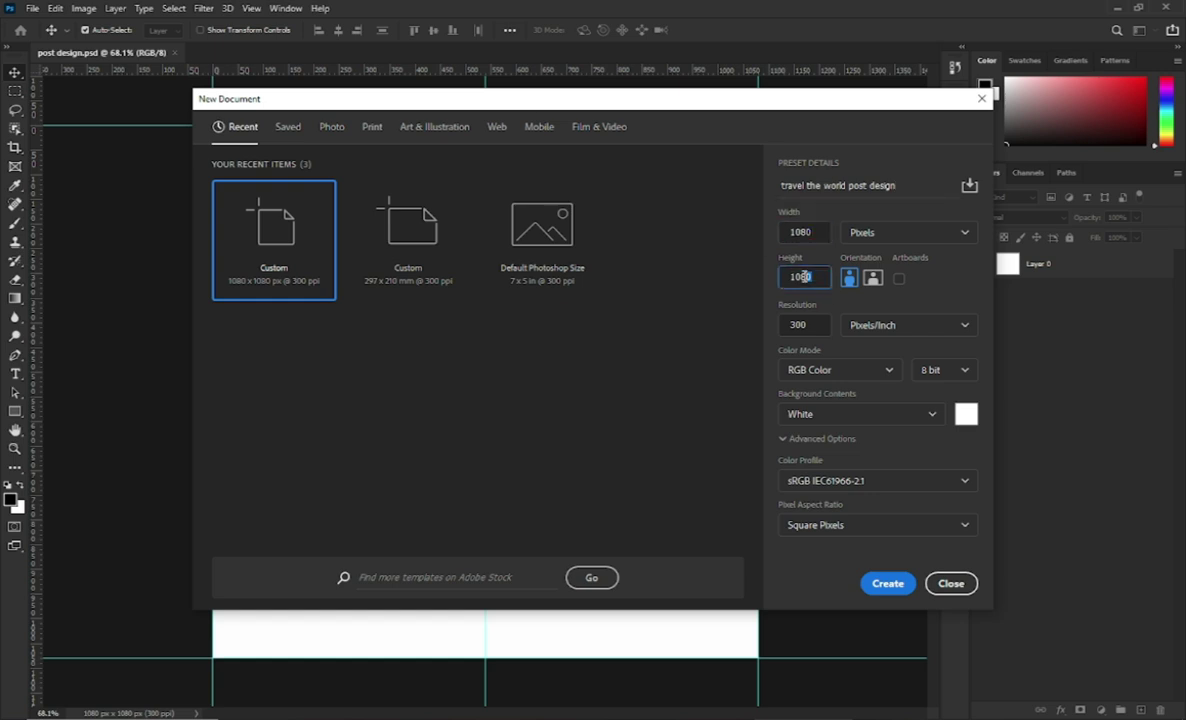
key("Tab")
key("Tab")
key("Tab")
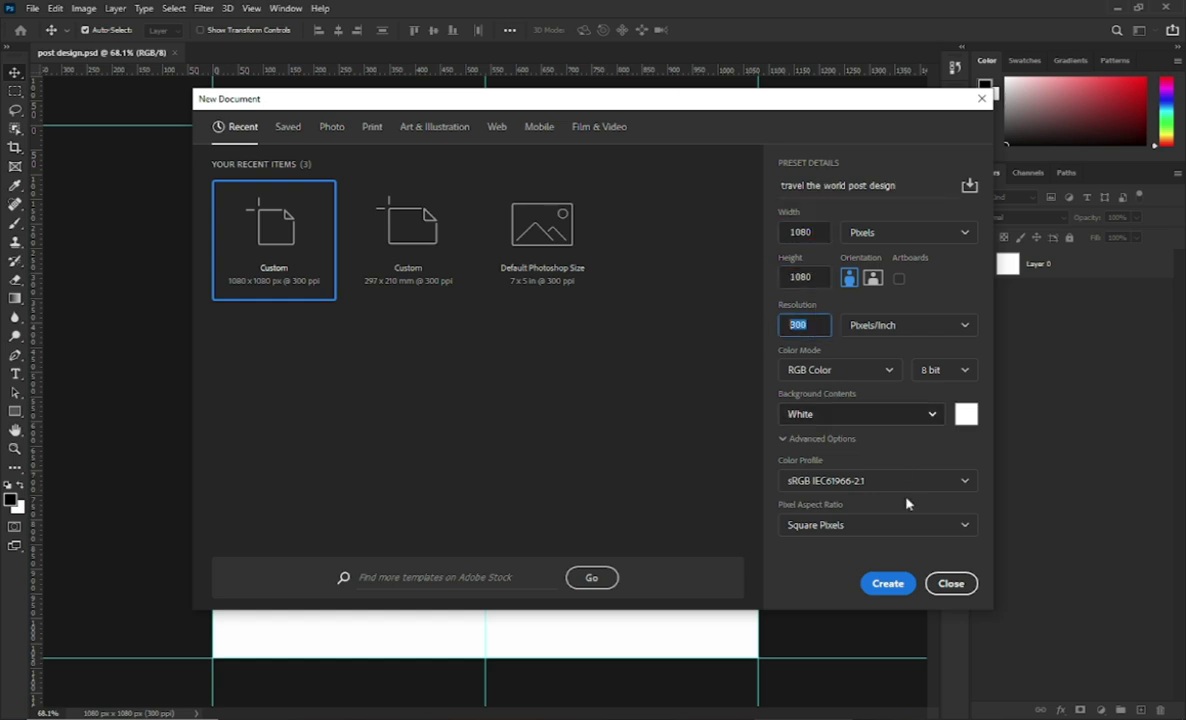
left_click(948, 584)
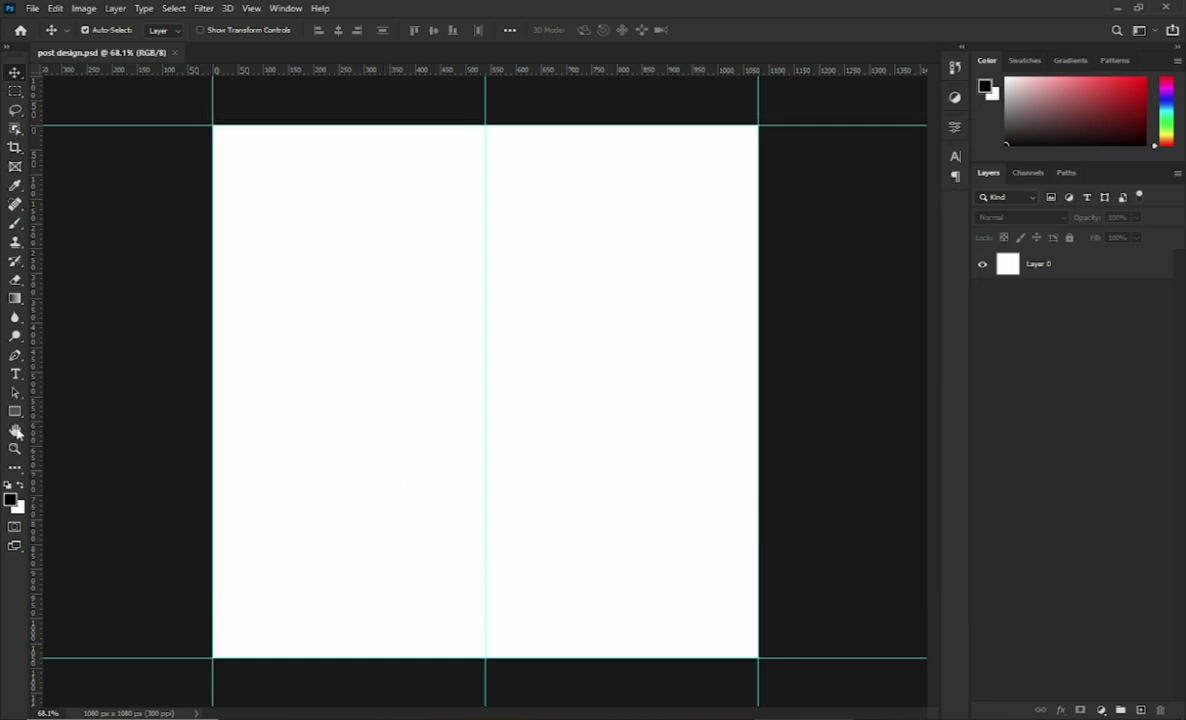
Draw a 1309 × 895 px rectangle over the lower-right canvas, filled dark navy blue-grey
right_click(15, 411)
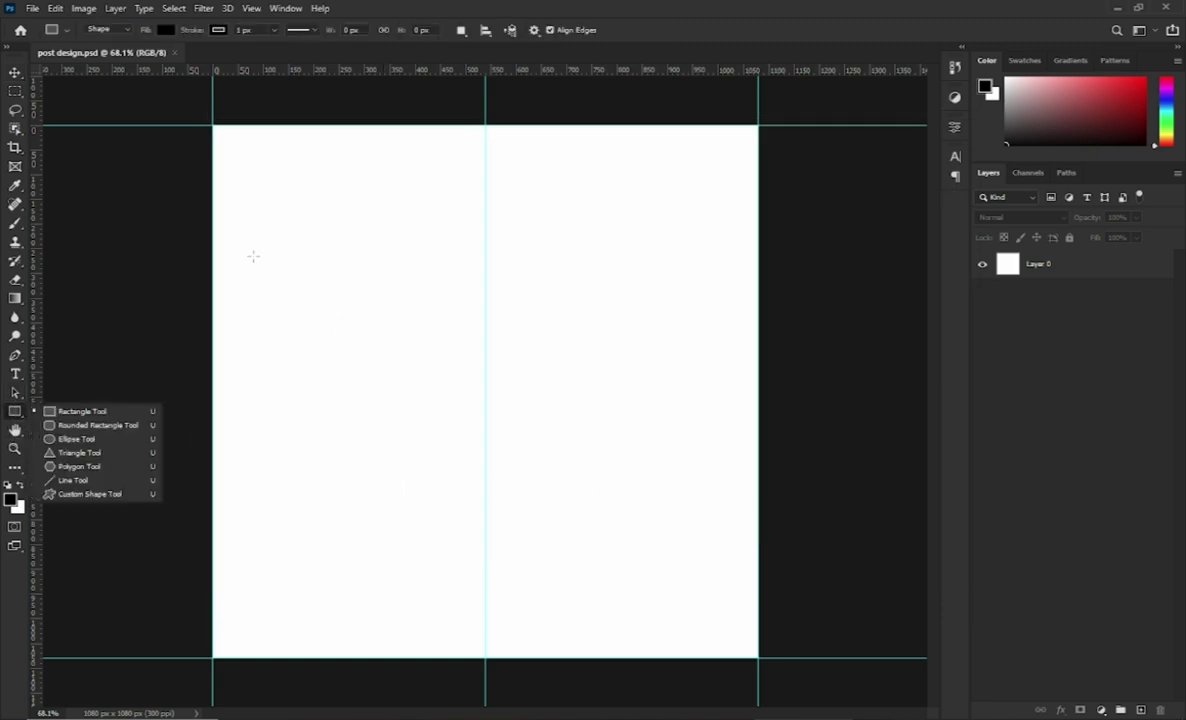
left_click_drag(253, 256, 913, 697)
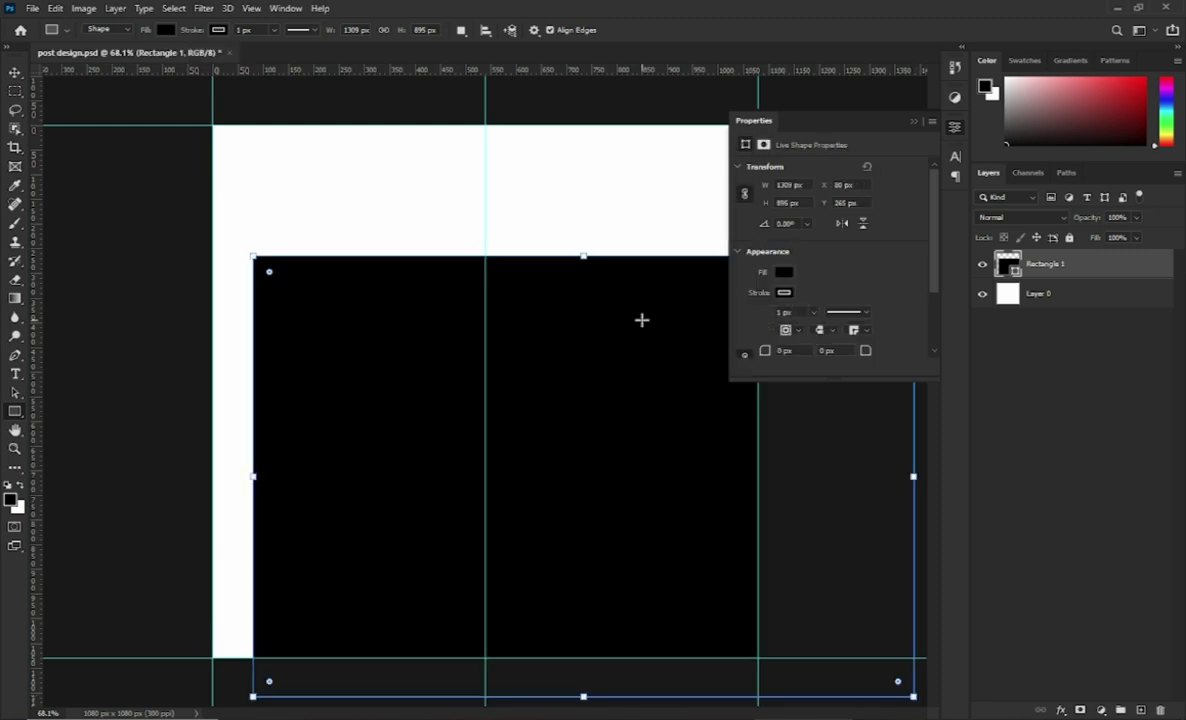
left_click(784, 272)
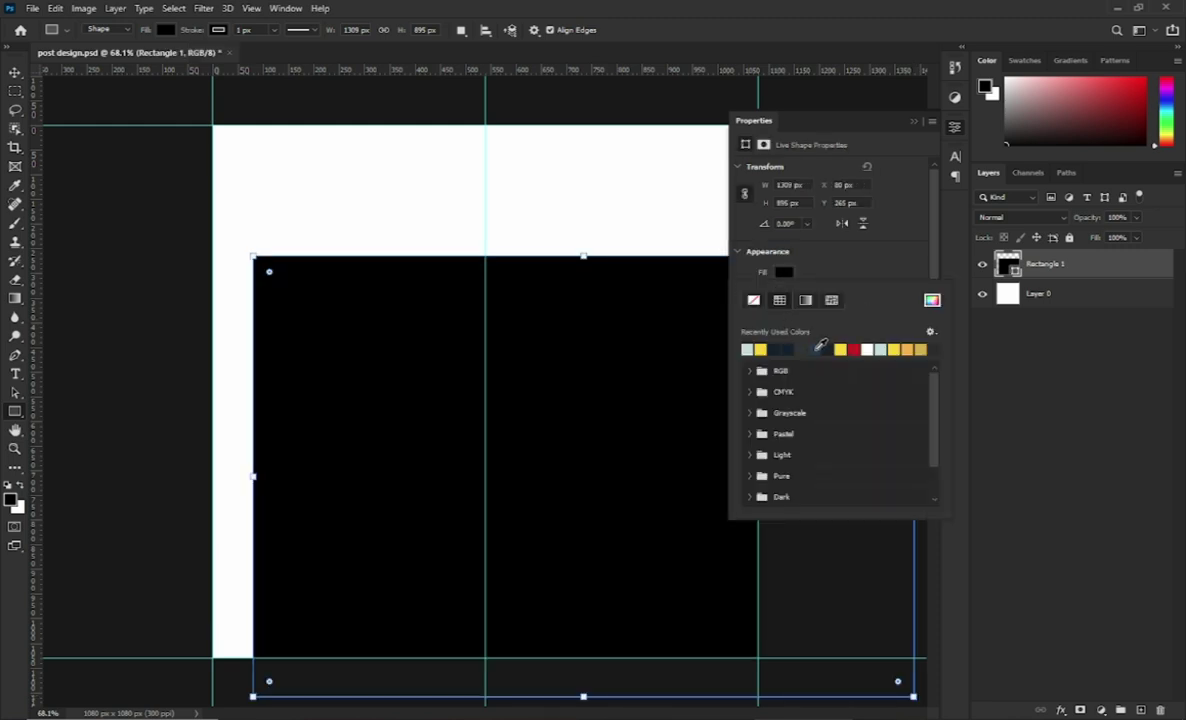
left_click(819, 349)
left_click(910, 123)
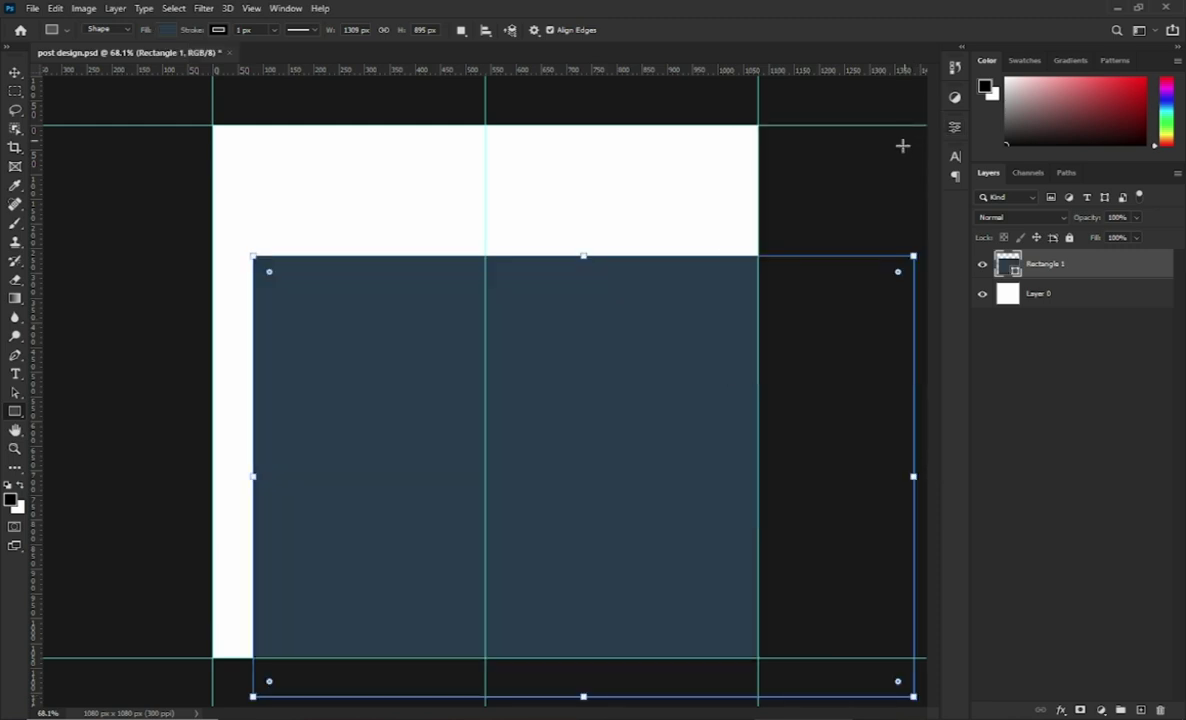
Rotate the rectangle 45° and scale it to 130.83% so its edge runs corner to corner
key("ctrl+t")
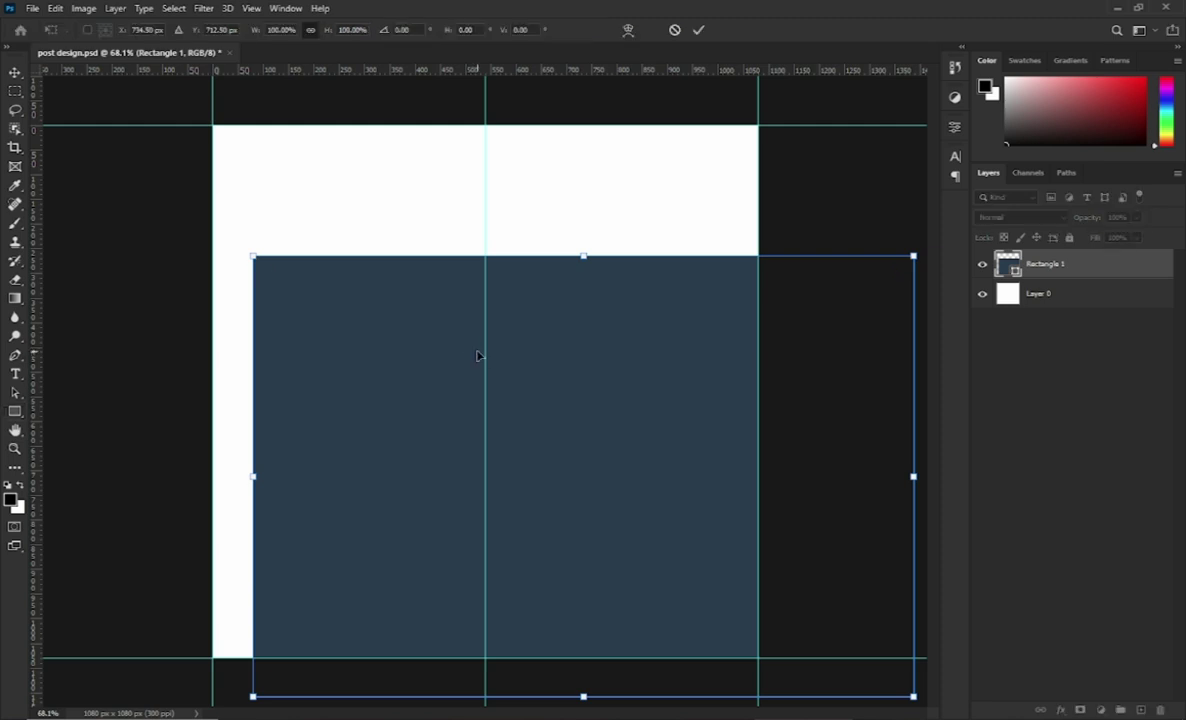
mouse_move(876, 238)
left_mouse_down()
mouse_move(912, 416)
mouse_move(908, 490)
left_mouse_up()
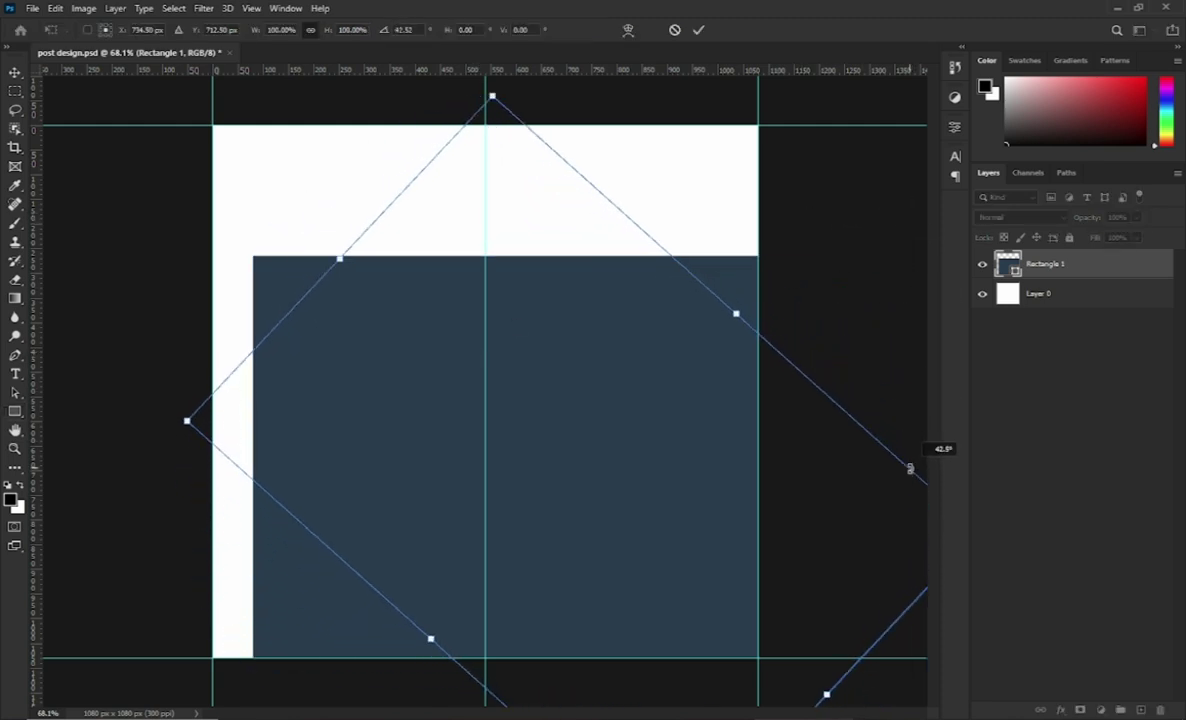
left_click_drag(587, 432, 596, 134)
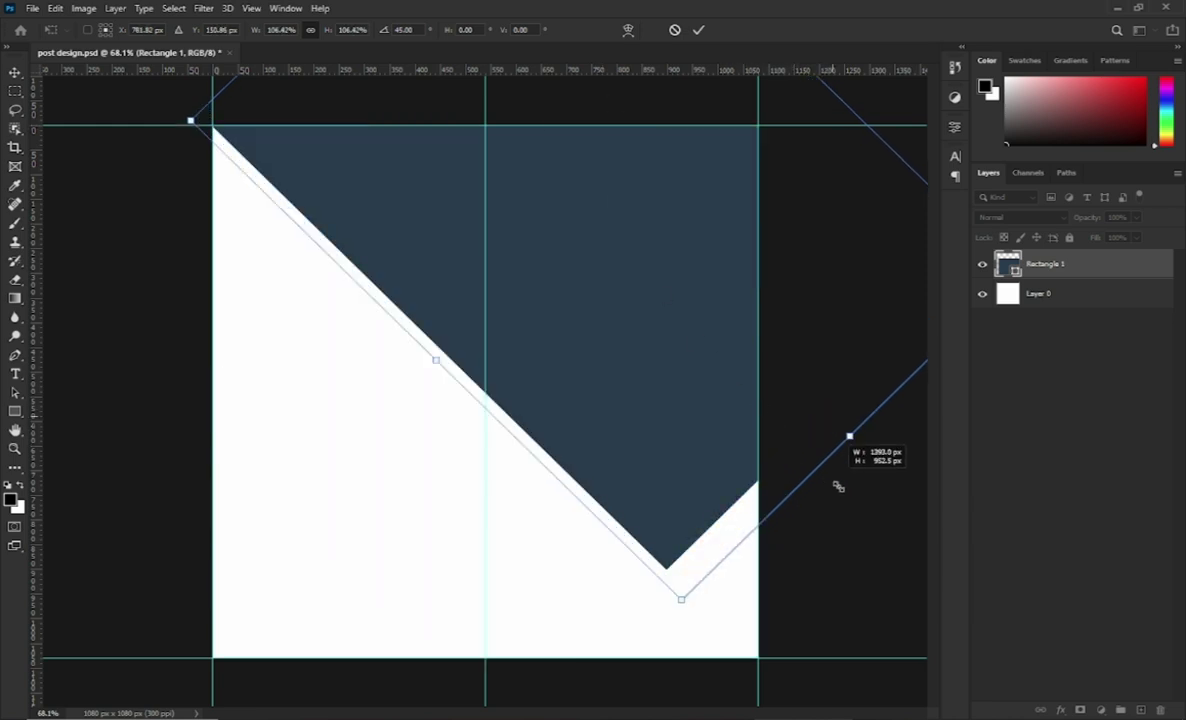
left_click_drag(828, 418, 900, 627)
mouse_move(530, 288)
left_mouse_down()
mouse_move(567, 352)
mouse_move(575, 346)
left_mouse_up()
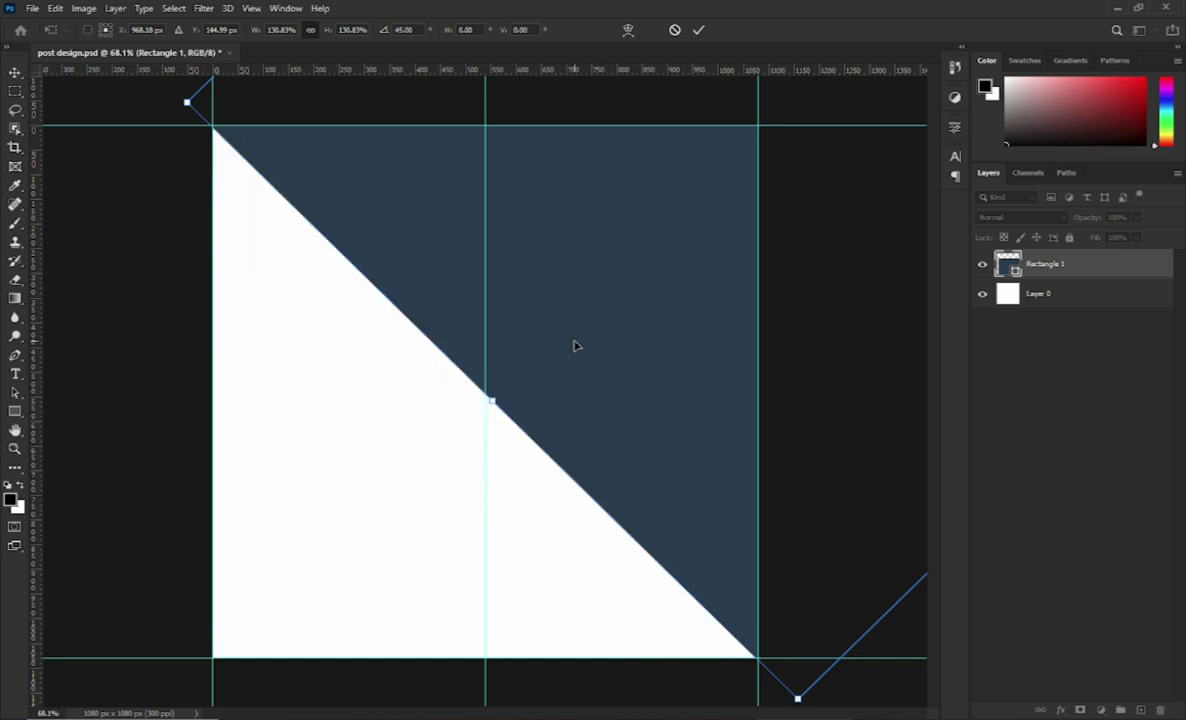
key("Up")
key("Up")
key("Up")
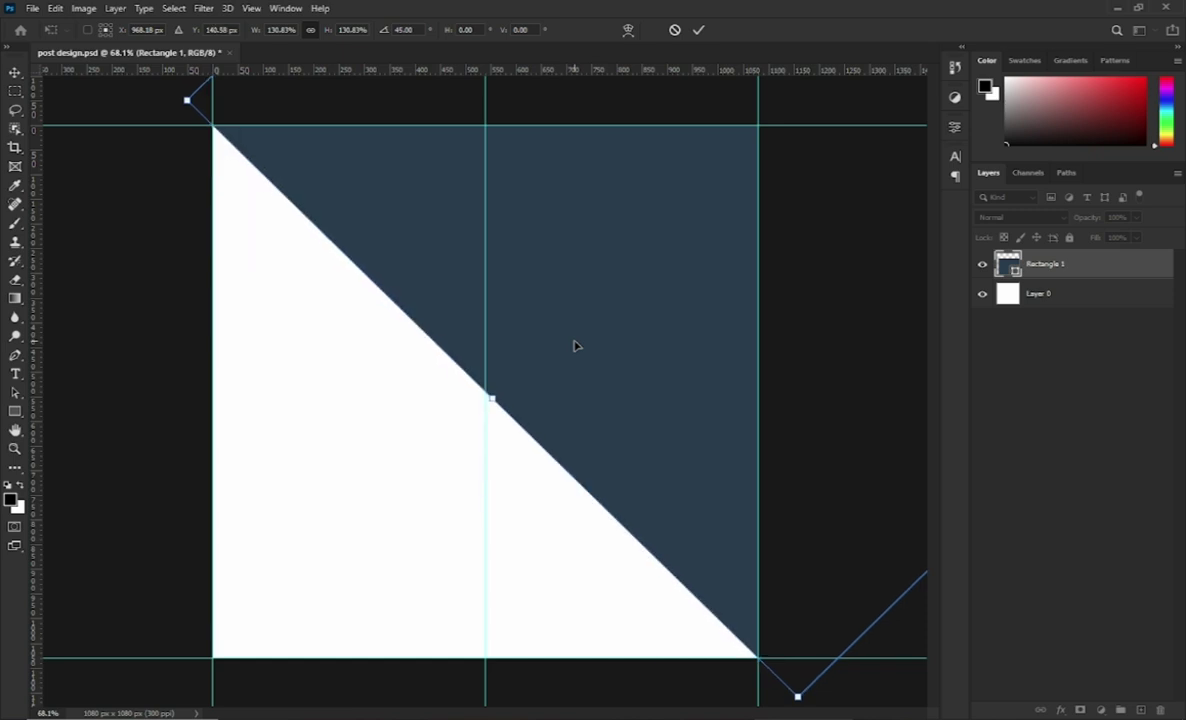
left_click(697, 31)
Add a Gradient Overlay to the rectangle layer and browse the Gradient in Photoshop presets
right_click(1080, 265)
left_click(945, 130)
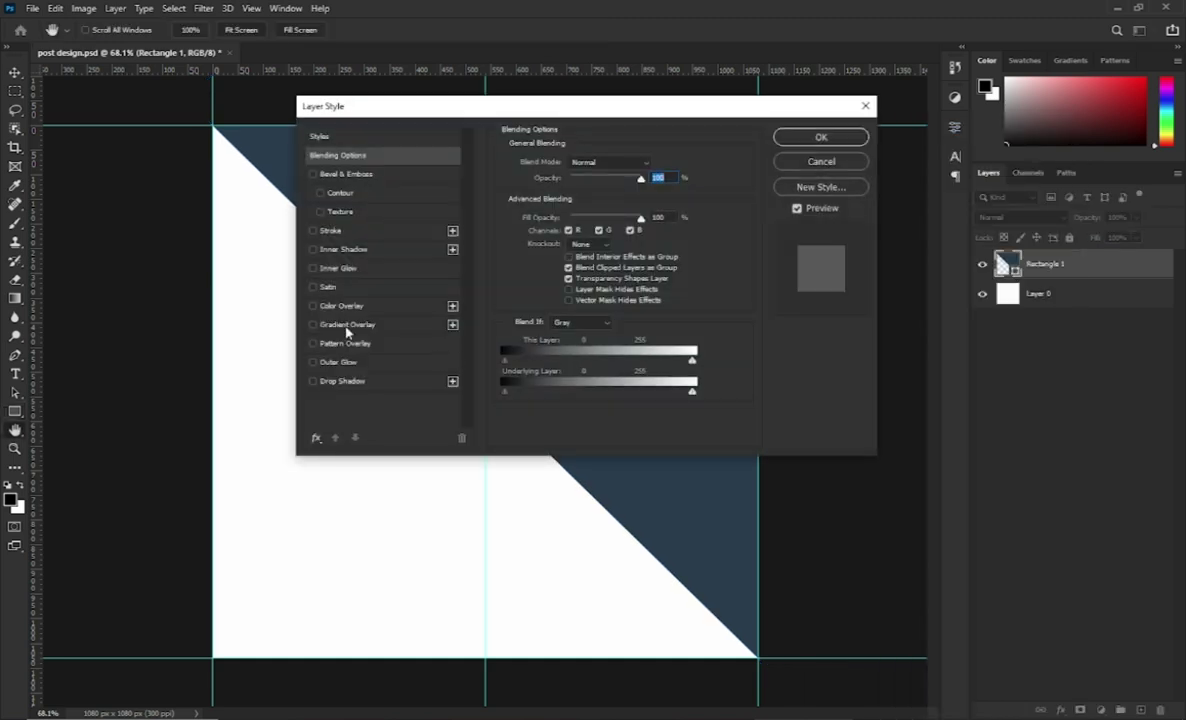
left_click(347, 327)
left_click(572, 195)
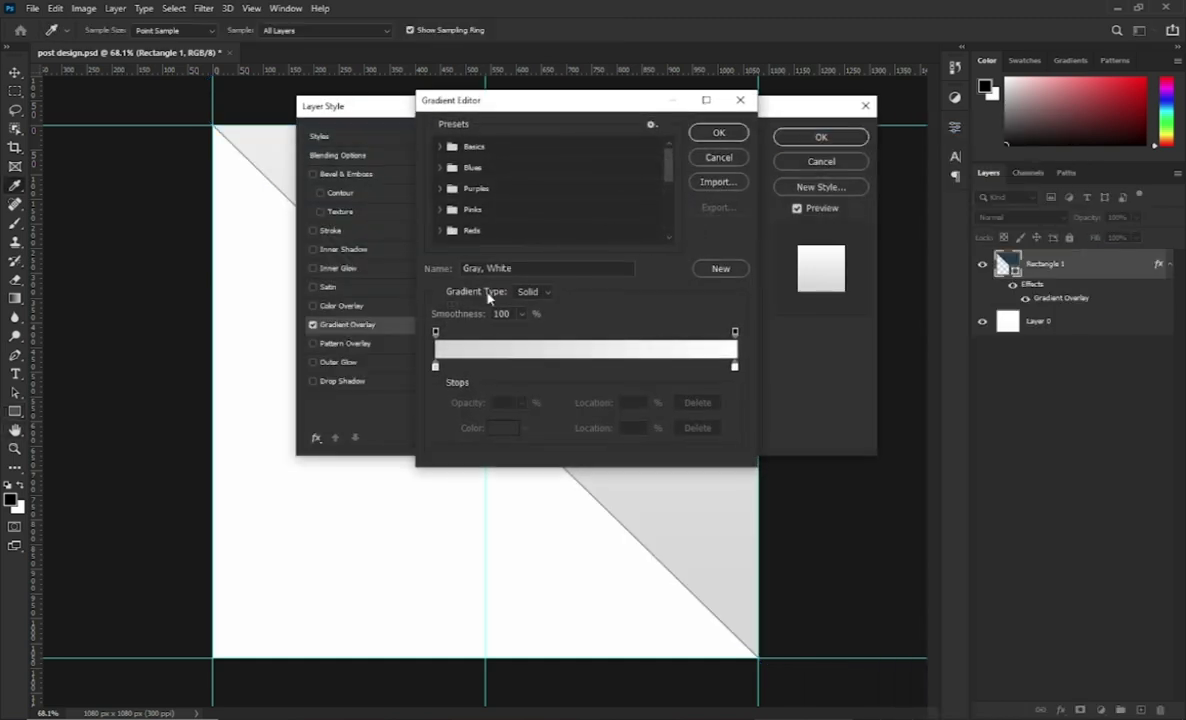
scroll(462, 208, "down", 5)
scroll(463, 210, "down", 2)
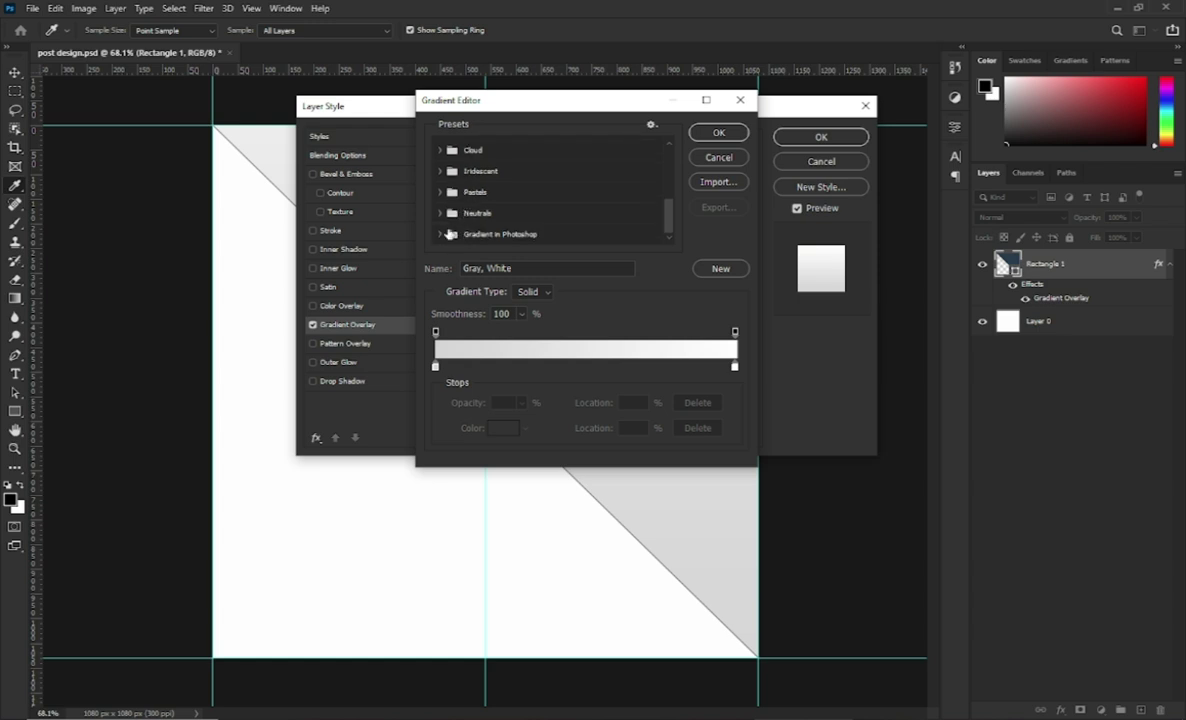
left_click(440, 233)
scroll(545, 233, "down", 4)
scroll(540, 225, "down", 3)
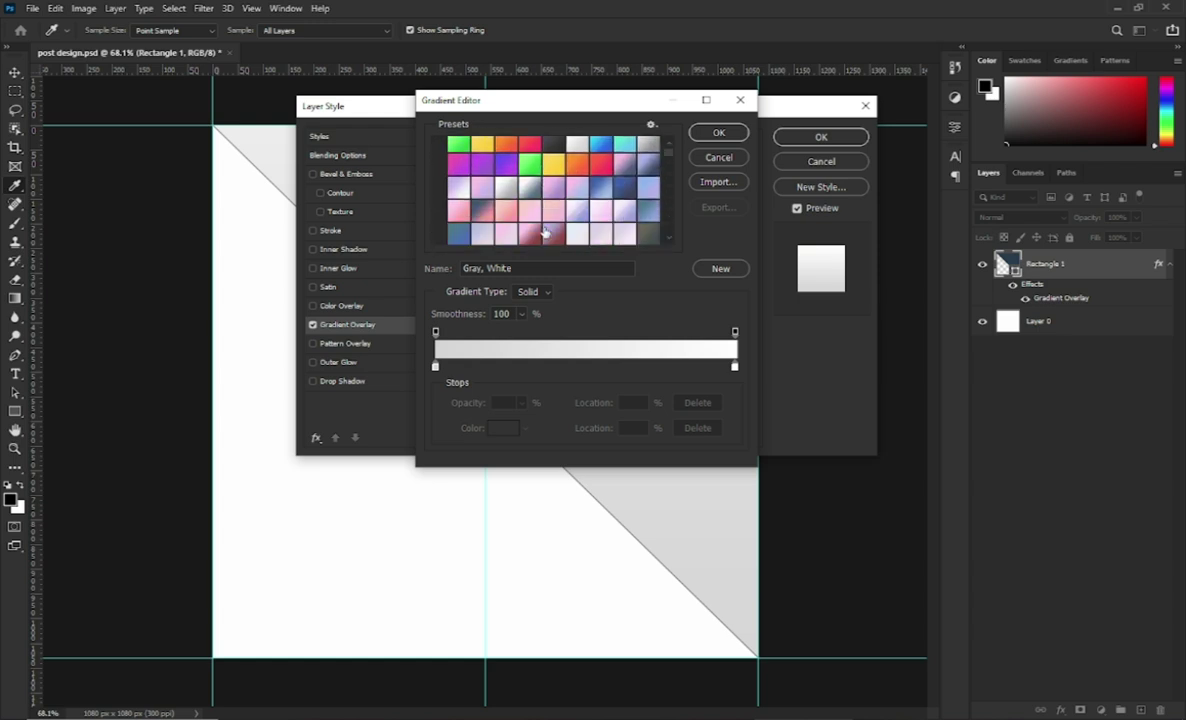
scroll(530, 218, "down", 3)
scroll(530, 218, "down", 3)
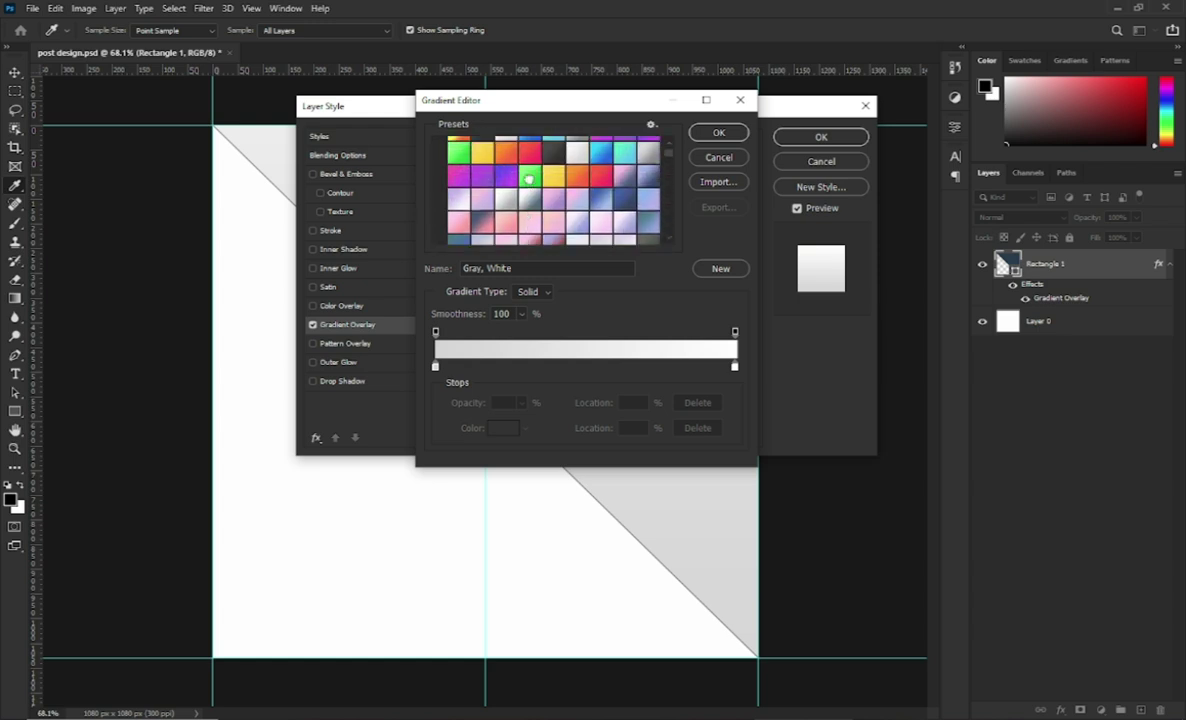
Try several green presets and settle on the Leaf GB5 - round gradient
left_click(488, 165)
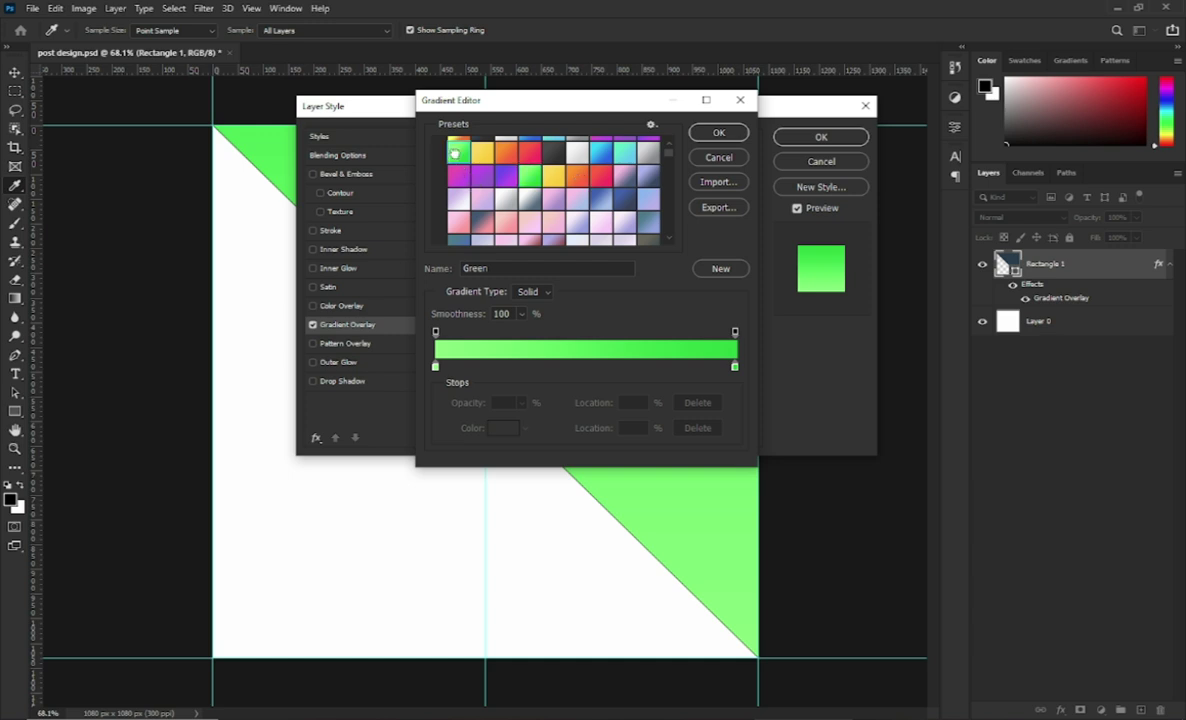
scroll(588, 183, "down", 3)
scroll(588, 183, "down", 3)
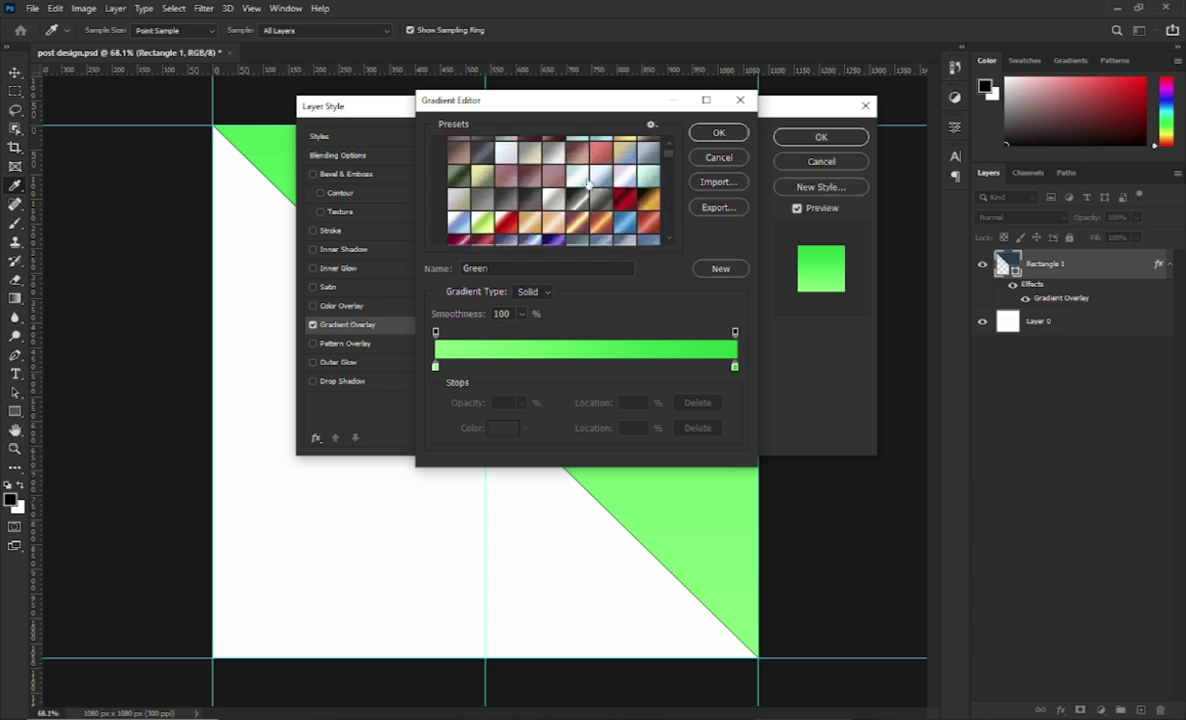
scroll(588, 184, "down", 3)
scroll(588, 185, "down", 3)
scroll(588, 184, "down", 3)
scroll(588, 184, "down", 3)
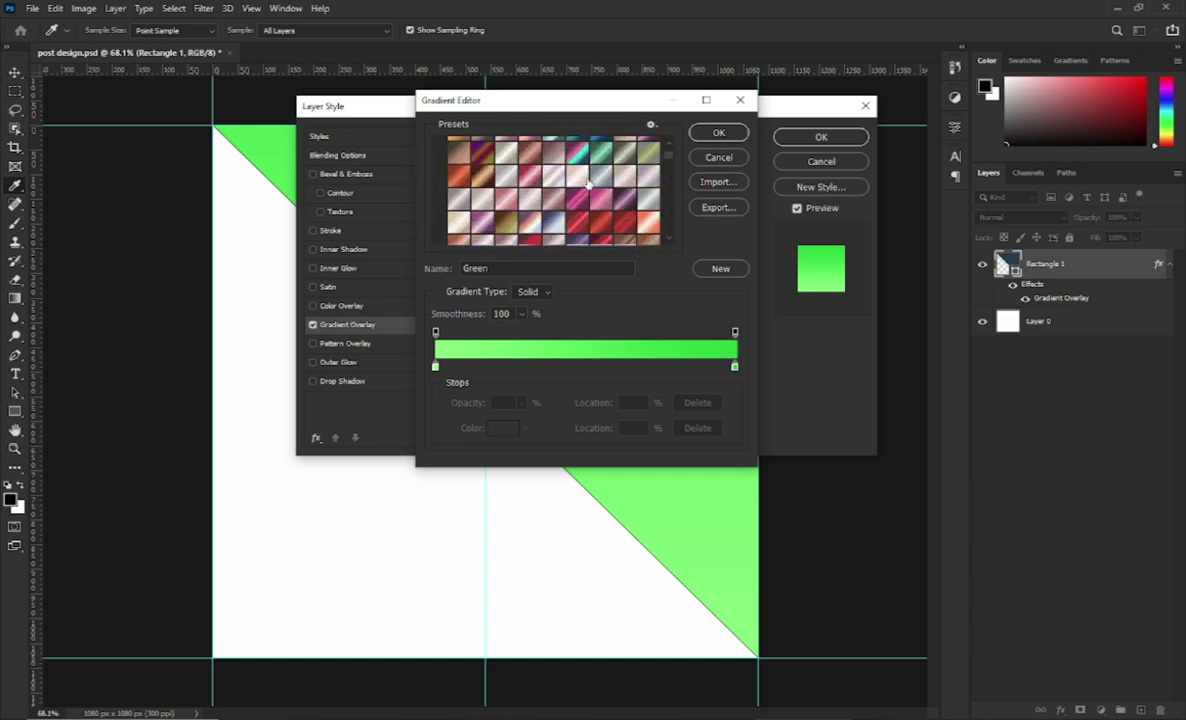
scroll(588, 185, "down", 3)
scroll(588, 185, "down", 3)
left_click(458, 145)
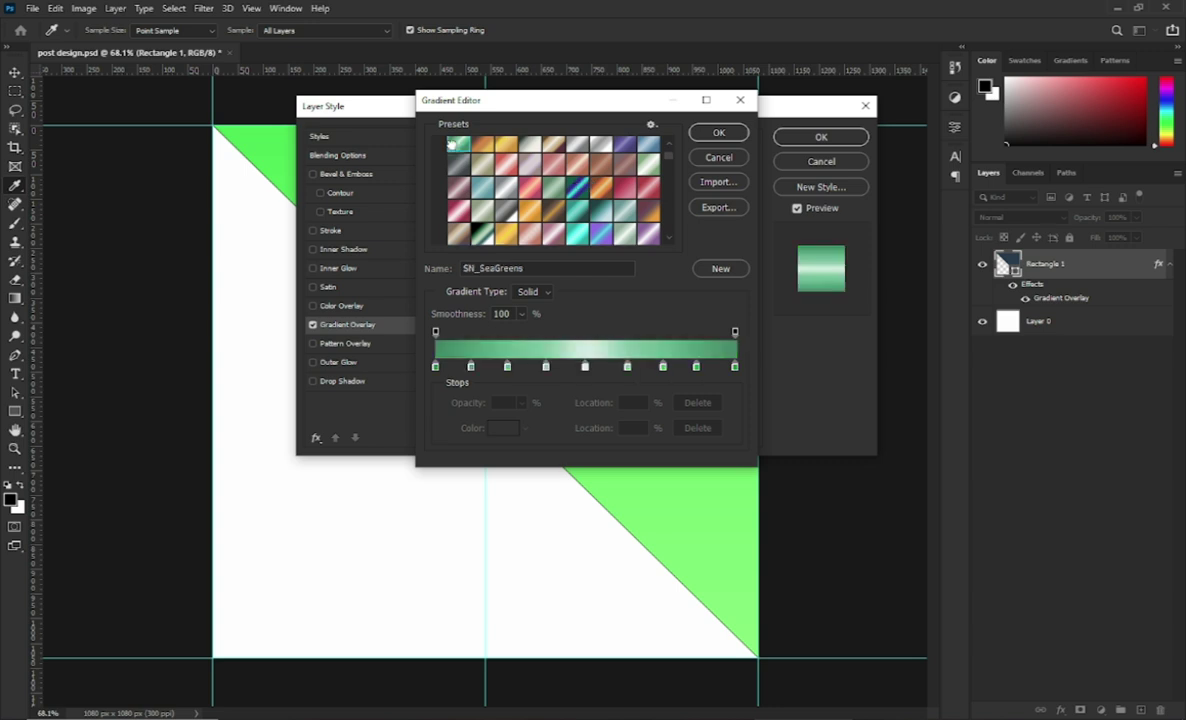
scroll(518, 166, "down", 3)
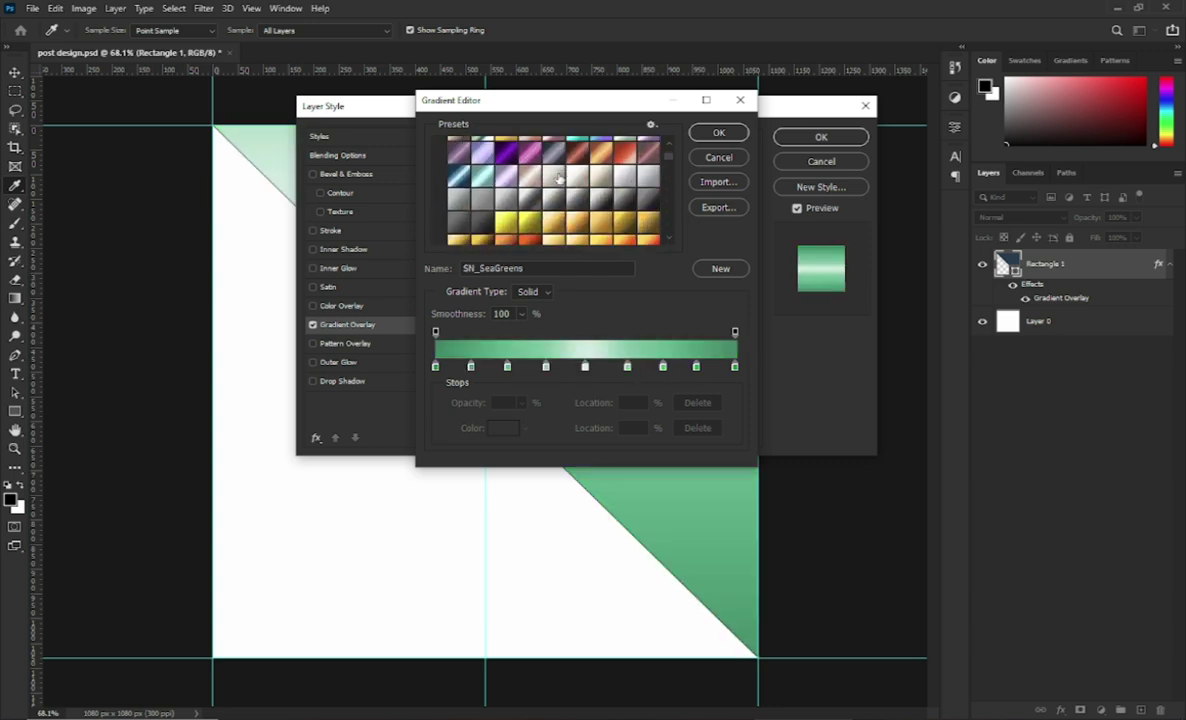
scroll(518, 166, "down", 3)
scroll(518, 166, "down", 3)
left_click(530, 205)
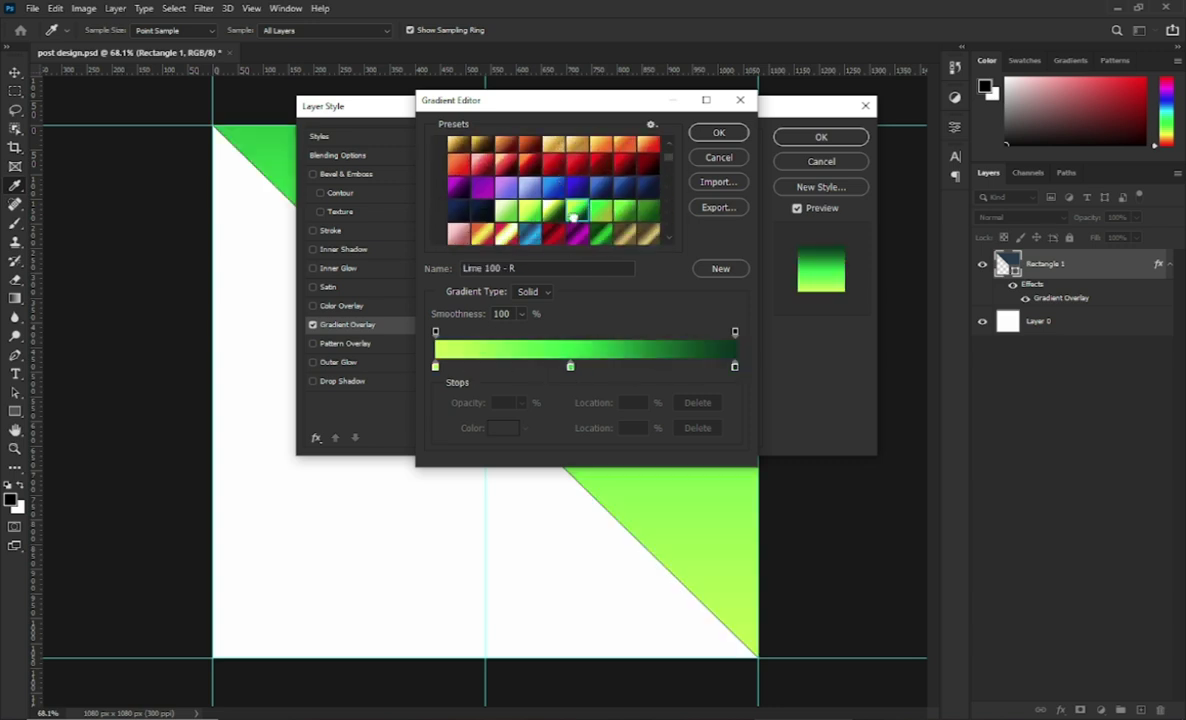
left_click(650, 210)
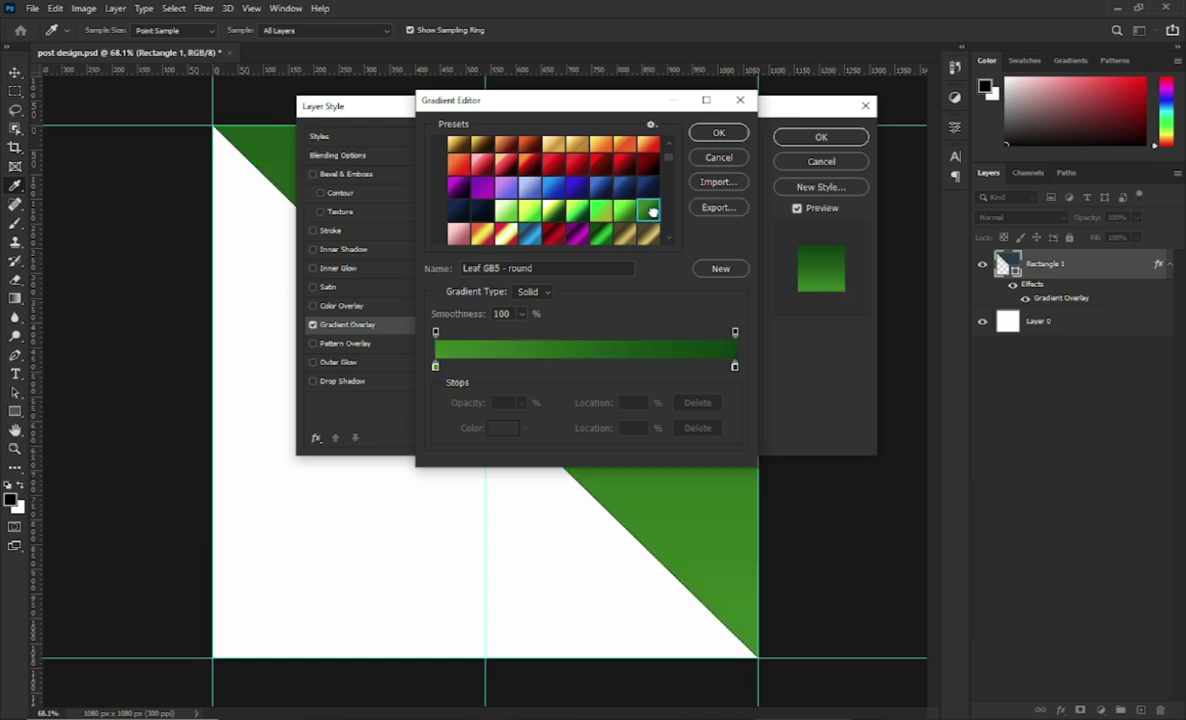
left_click(718, 133)
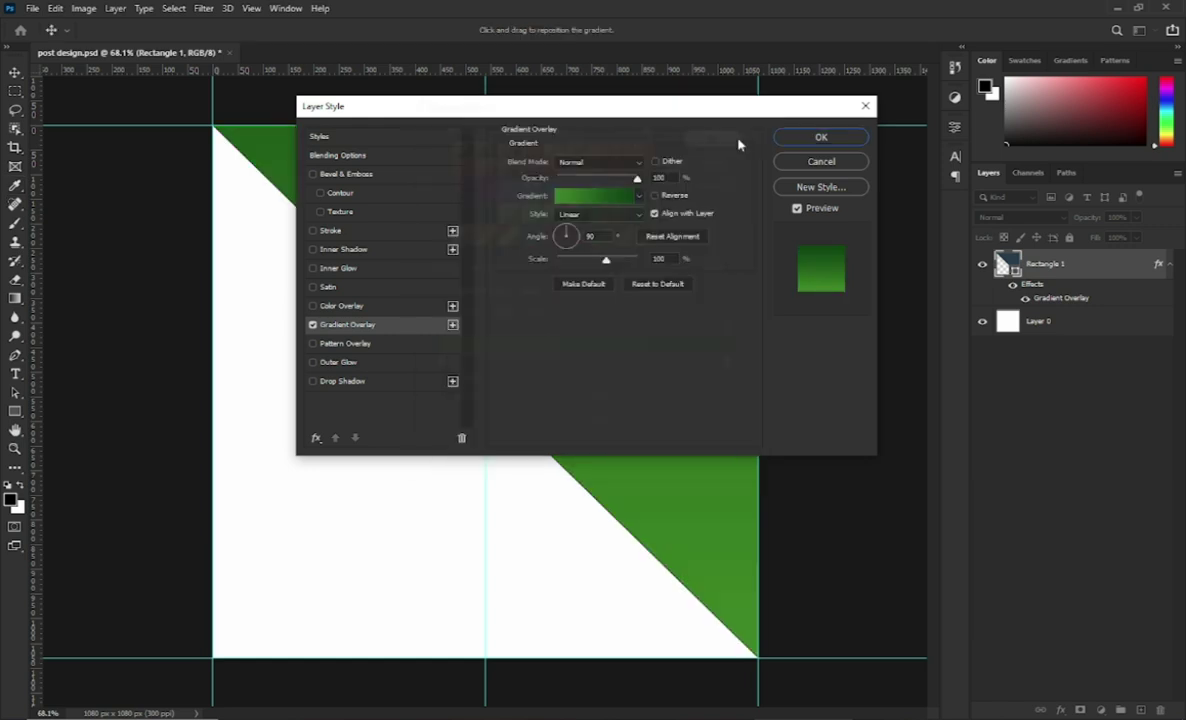
Set the gradient overlay angle to 87° with Reverse checked, darker green on top
left_click(818, 138)
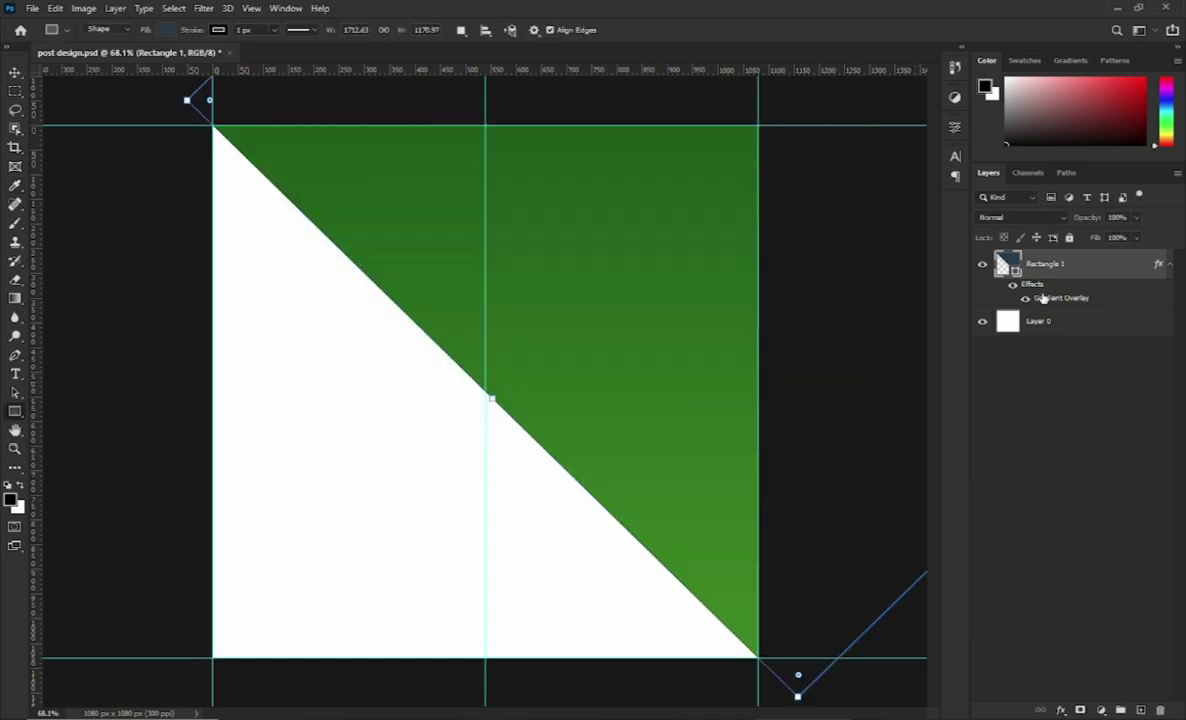
double_click(1043, 297)
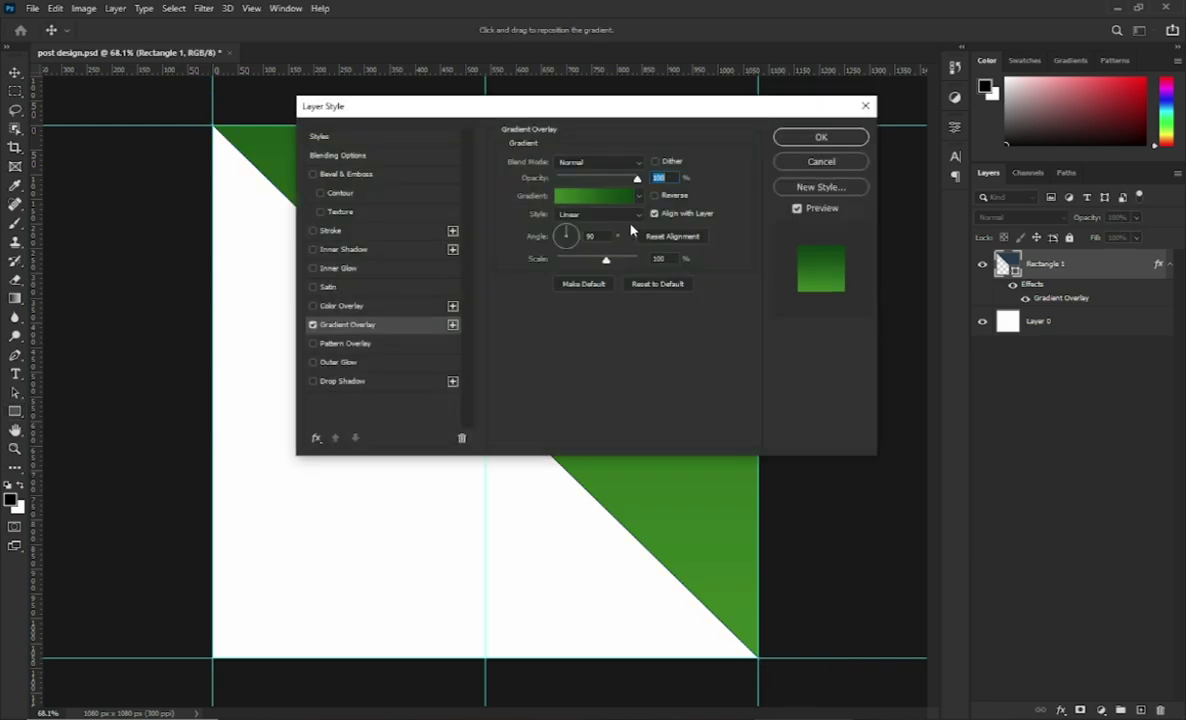
left_click(577, 238)
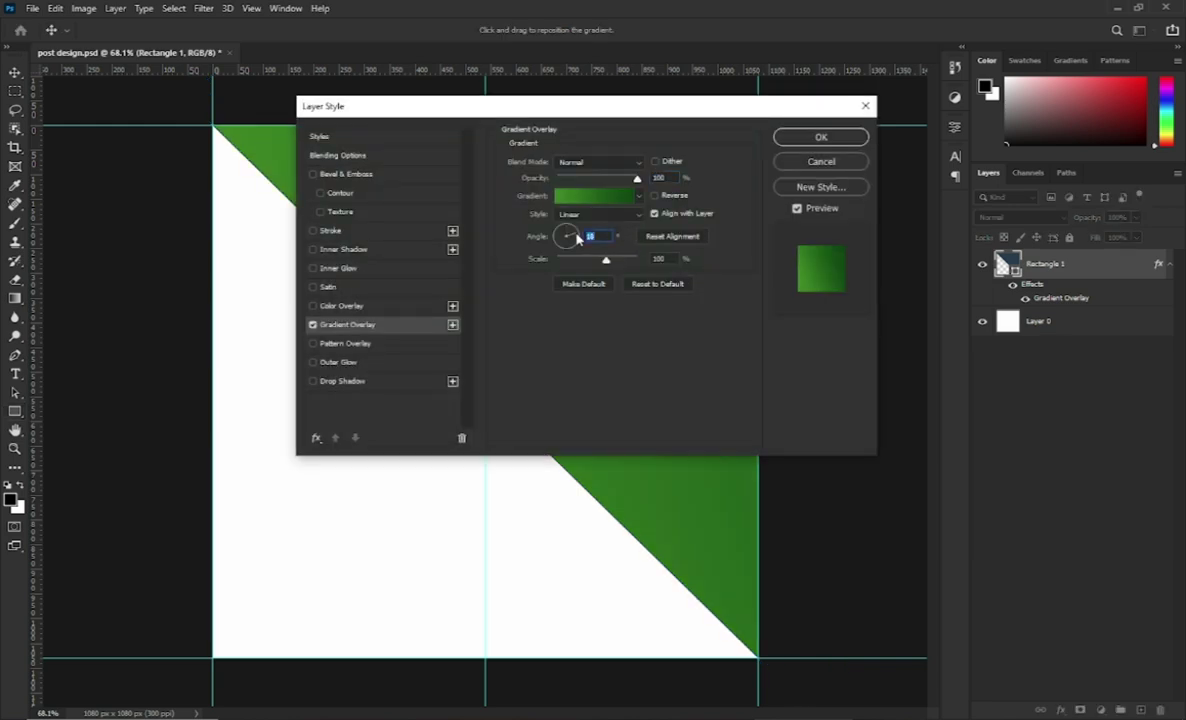
left_click(655, 196)
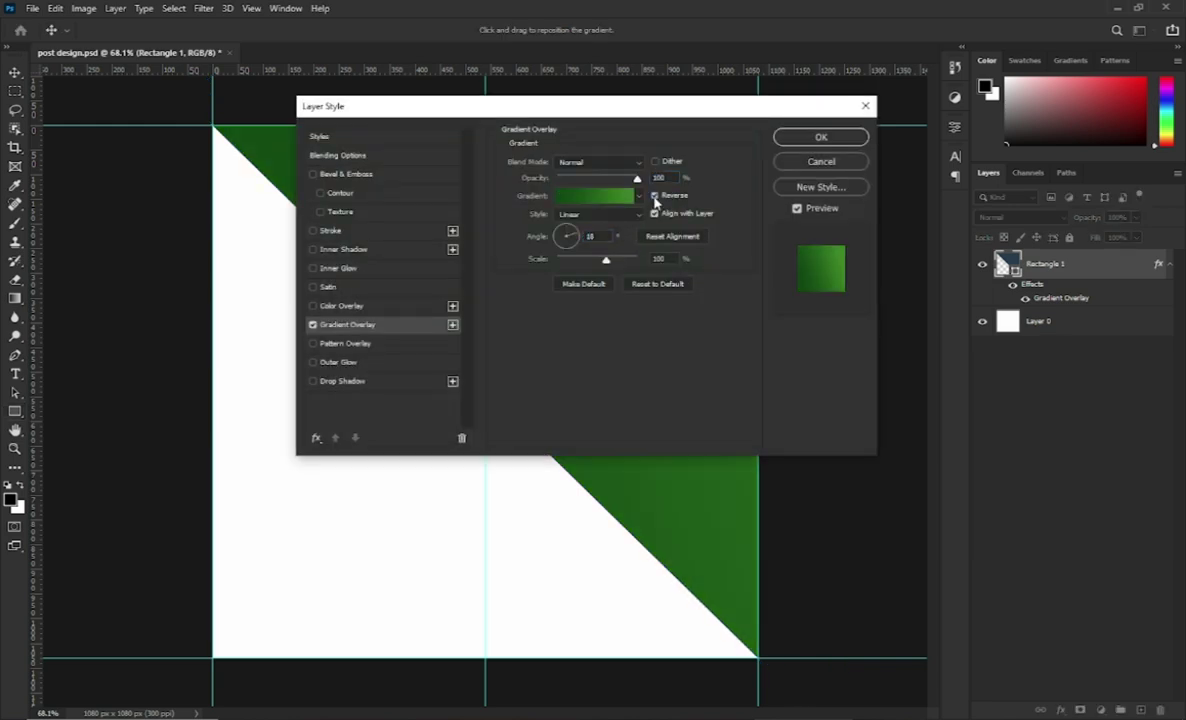
left_click(656, 197)
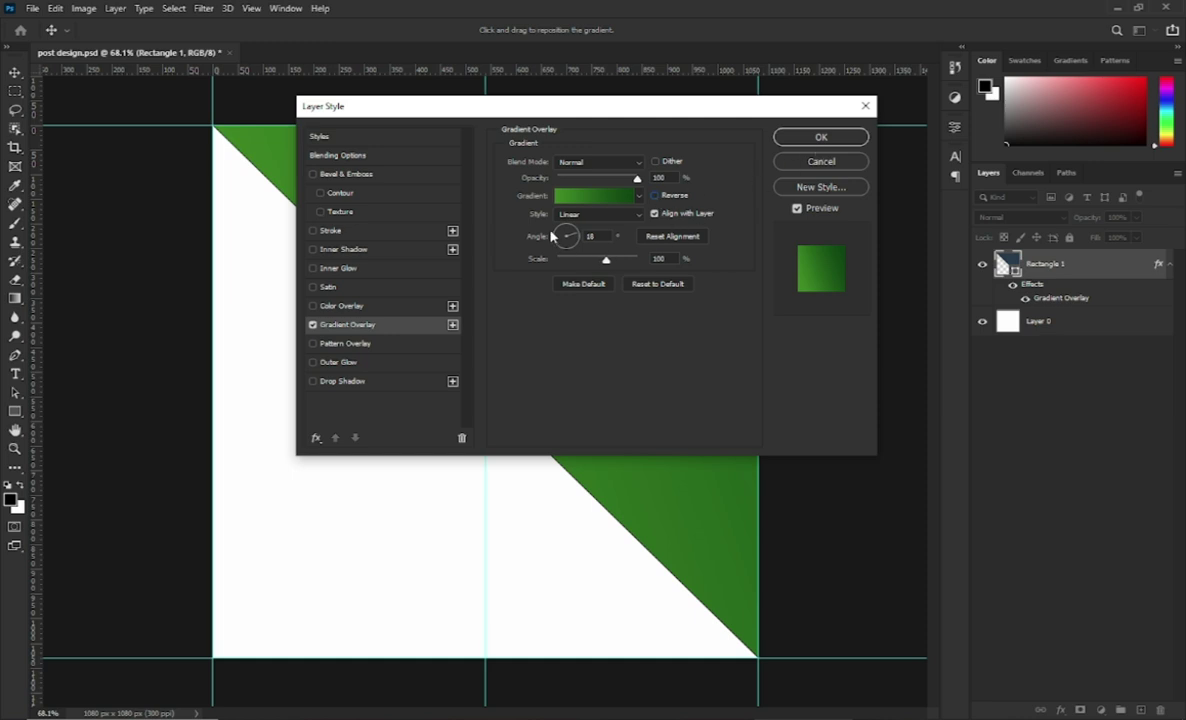
left_click(566, 229)
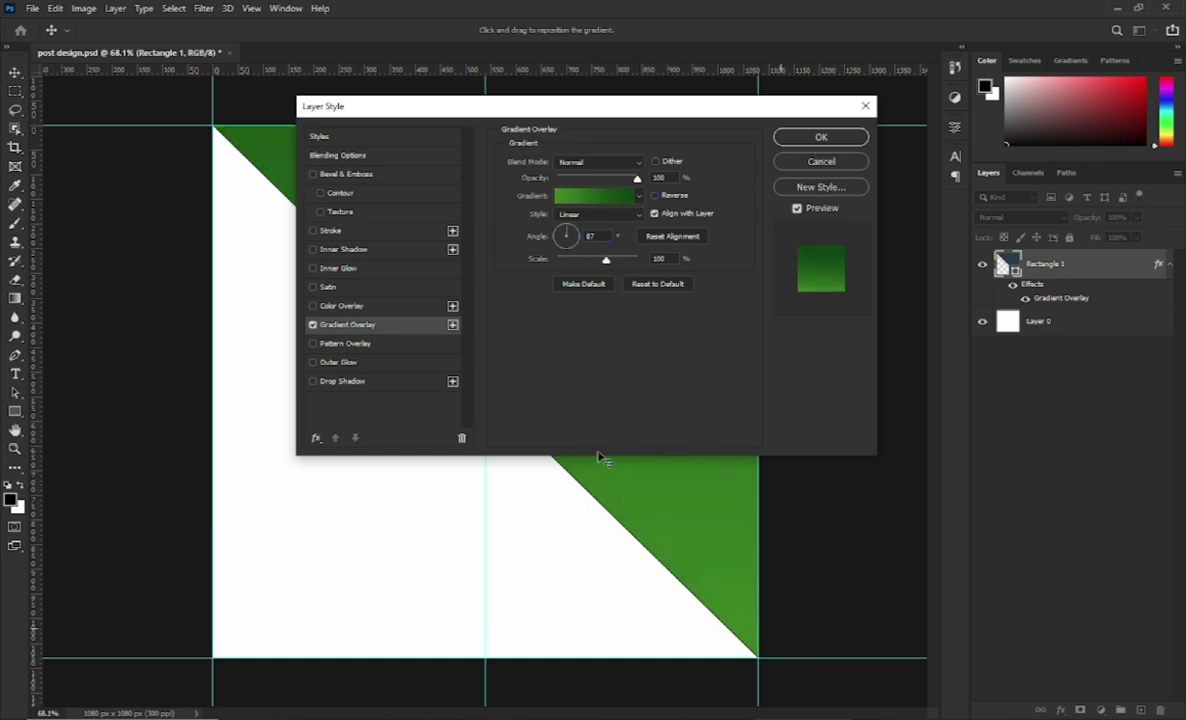
left_click(582, 424)
left_click(592, 236)
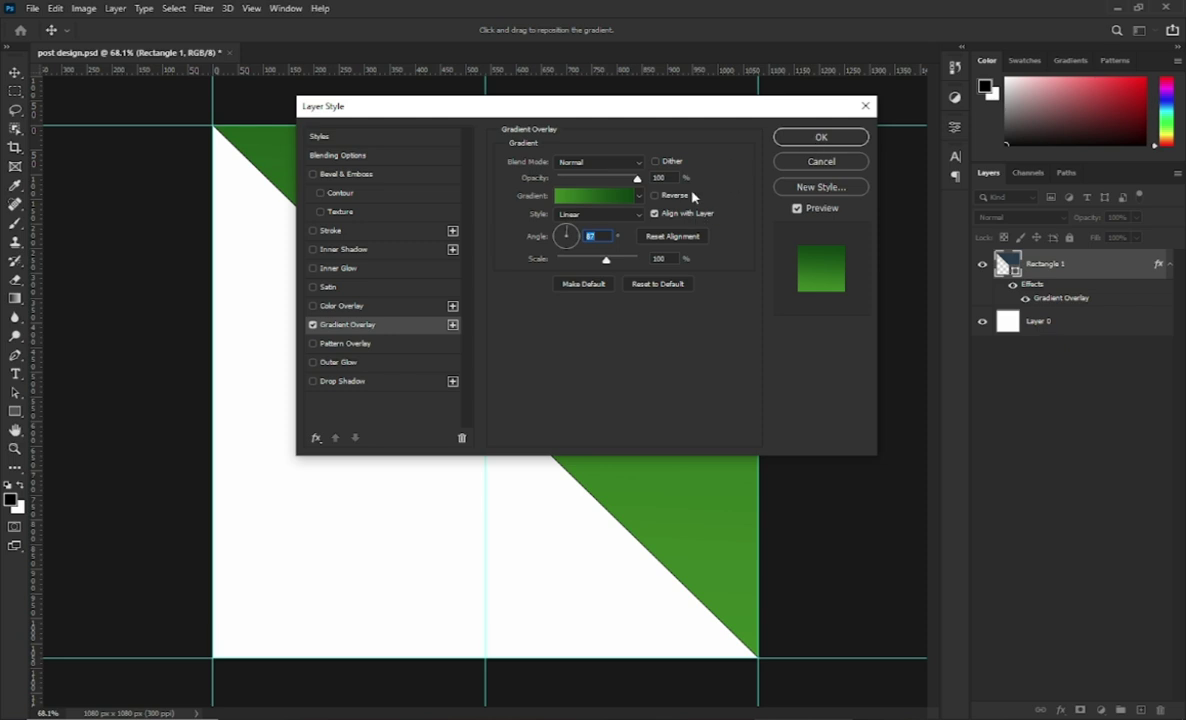
left_click(670, 196)
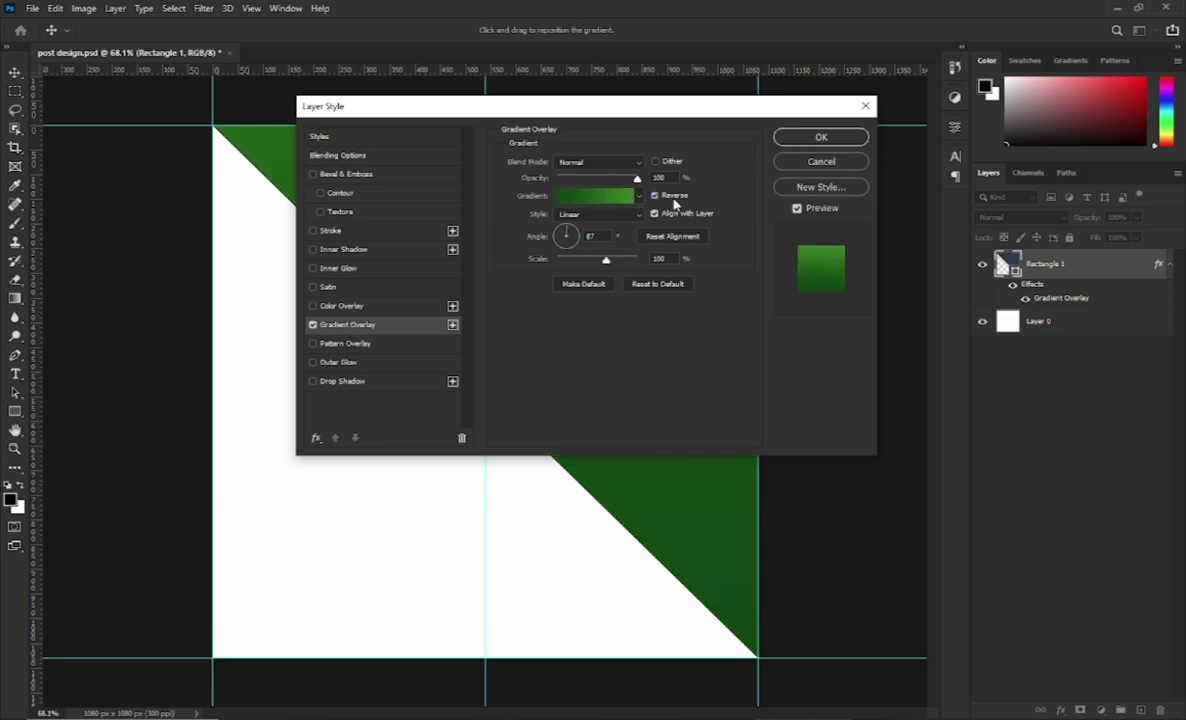
left_click(800, 138)
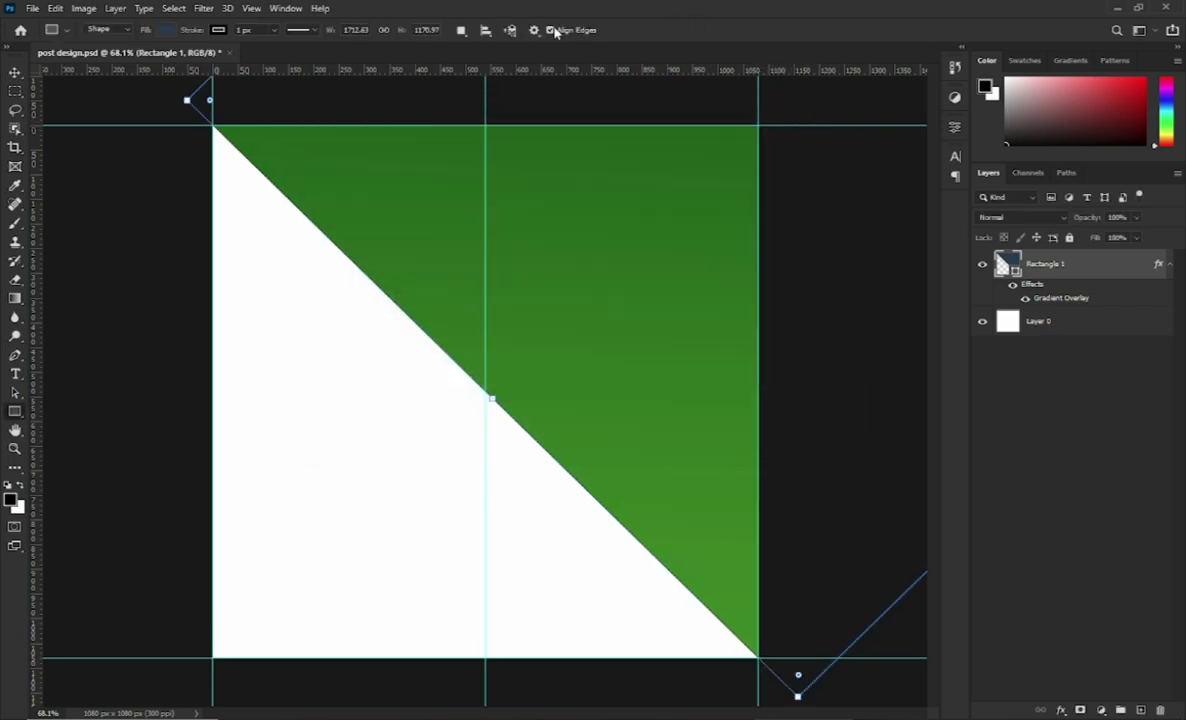
key("v")
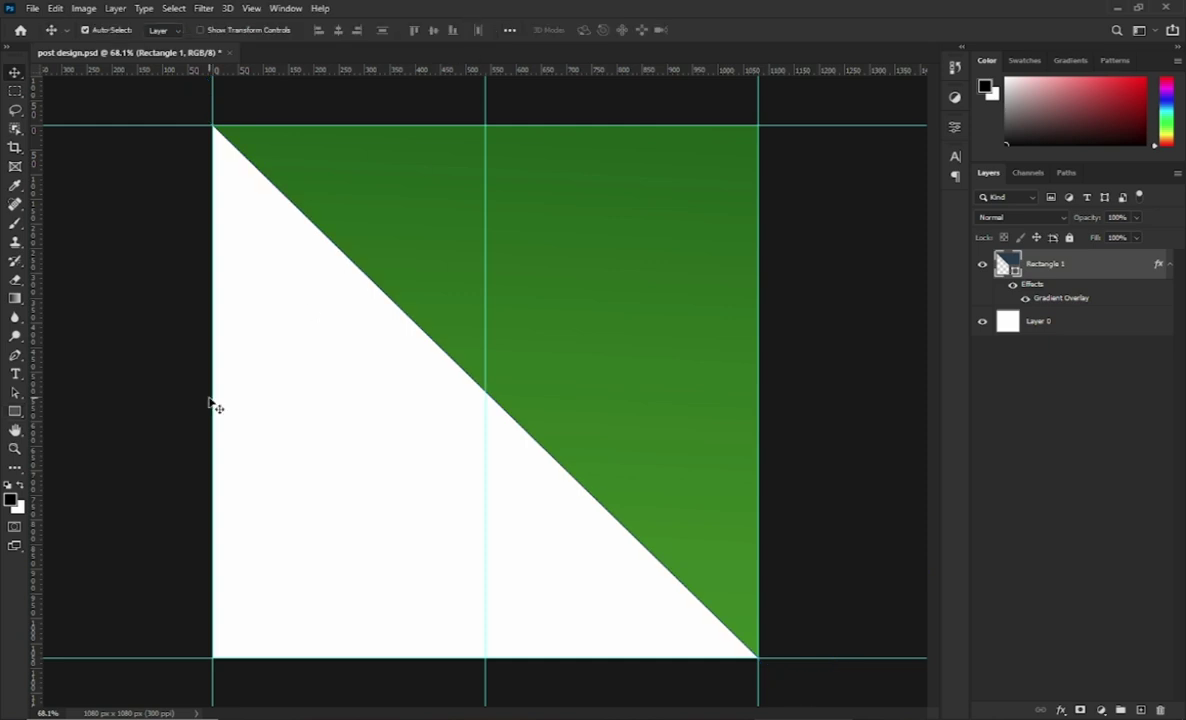
Draw a 274 × 274 px yellow square on the white area left of the diagonal
left_click(836, 440)
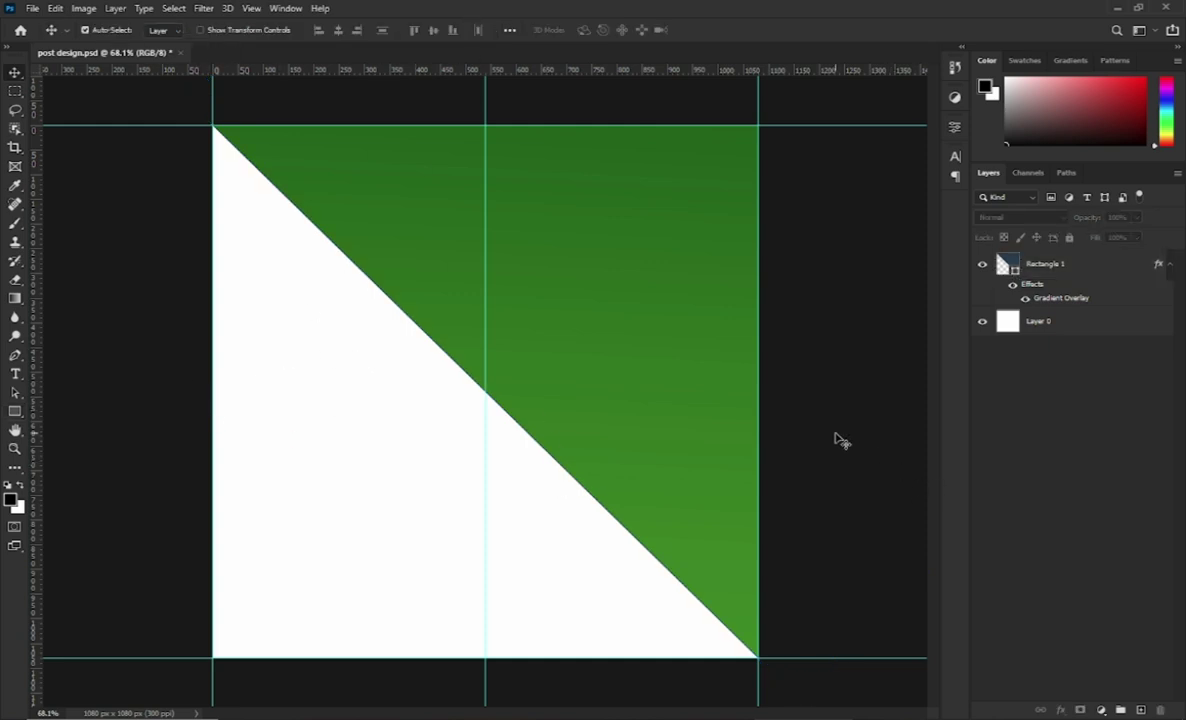
left_click(14, 412)
mouse_move(281, 336)
left_mouse_down()
mouse_move(419, 470)
mouse_move(419, 484)
left_mouse_up()
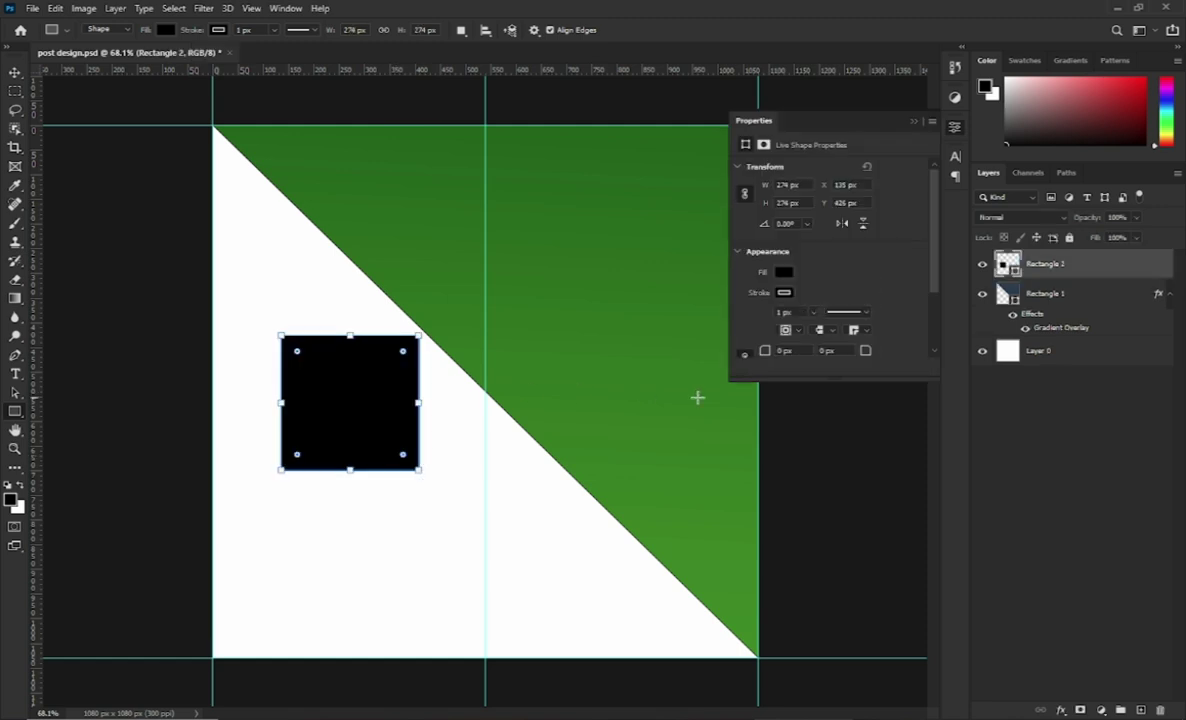
left_click(785, 273)
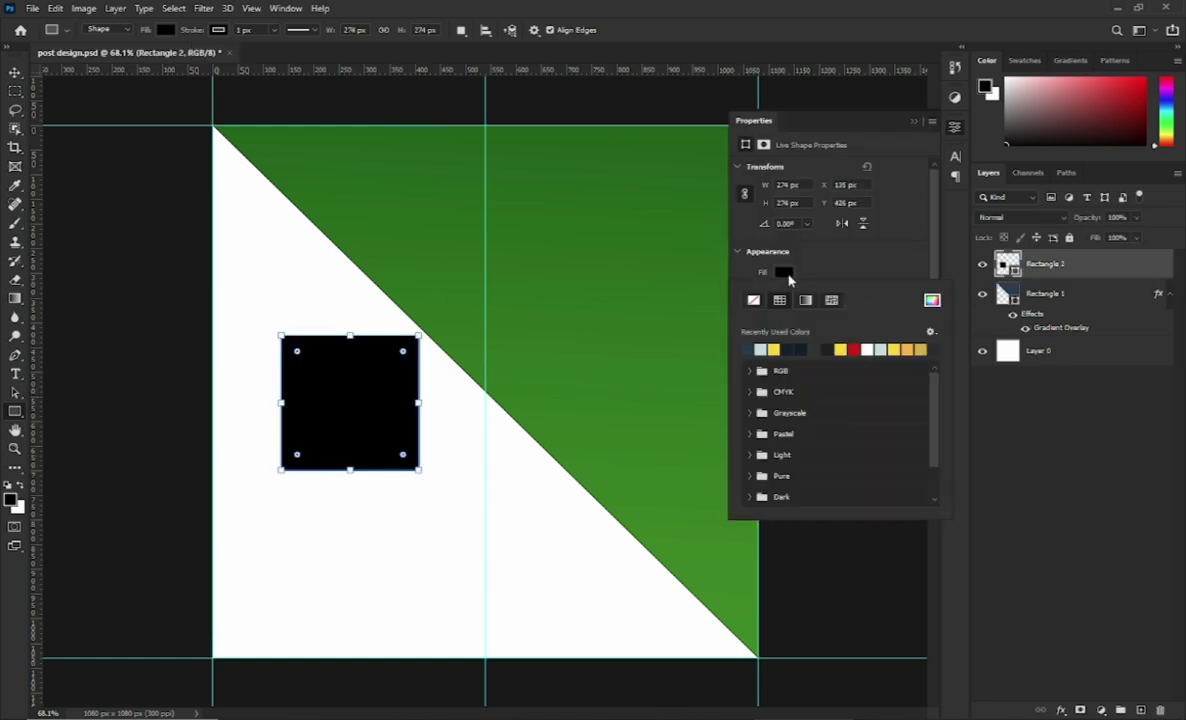
left_click(768, 347)
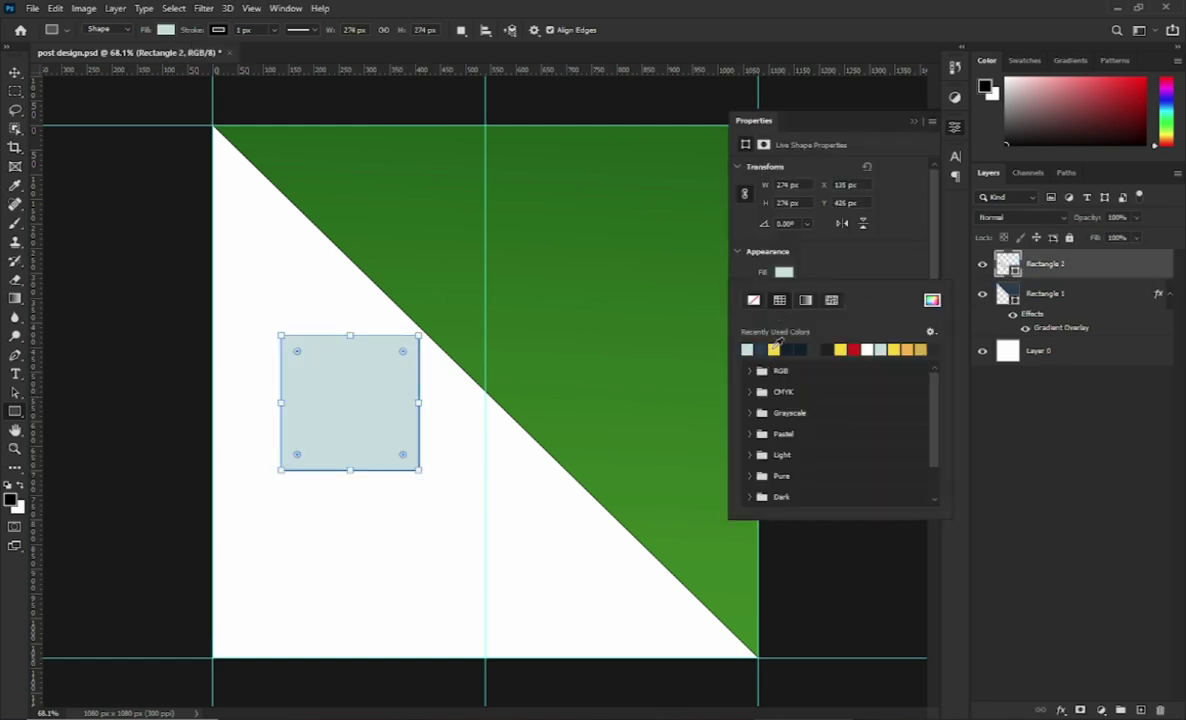
left_click(773, 349)
right_click(1058, 264)
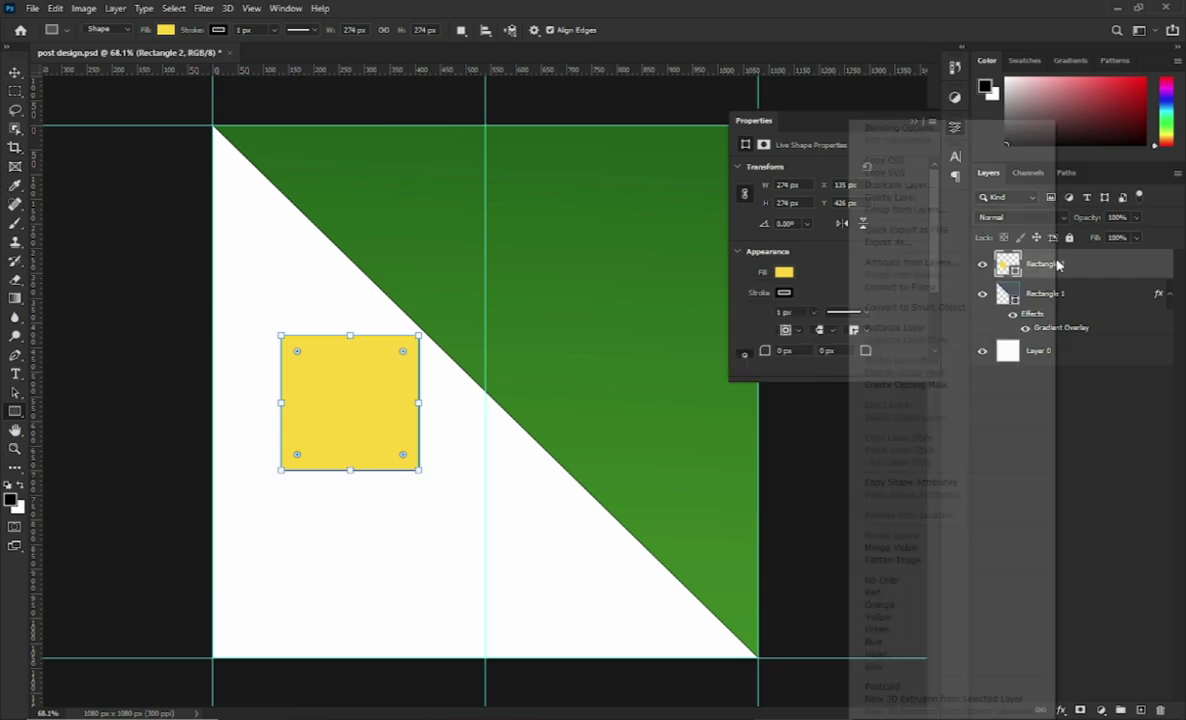
Give the yellow square a thin white Stroke positioned Inside its edges
left_click(955, 124)
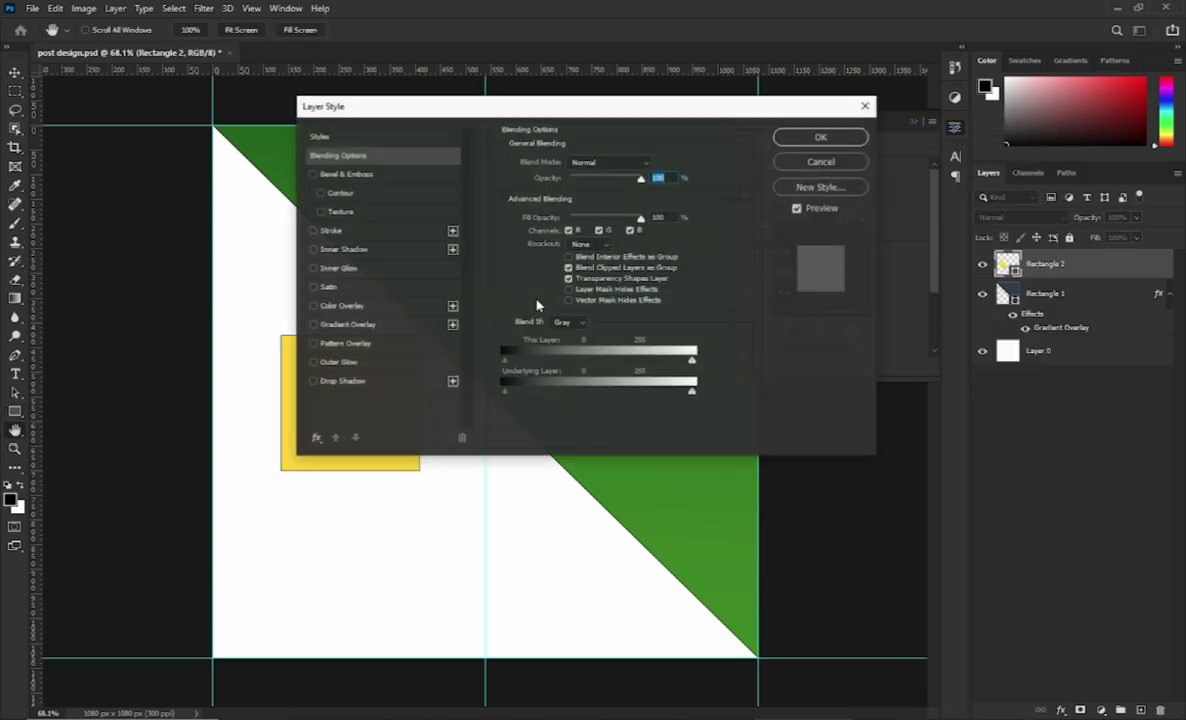
left_click(328, 232)
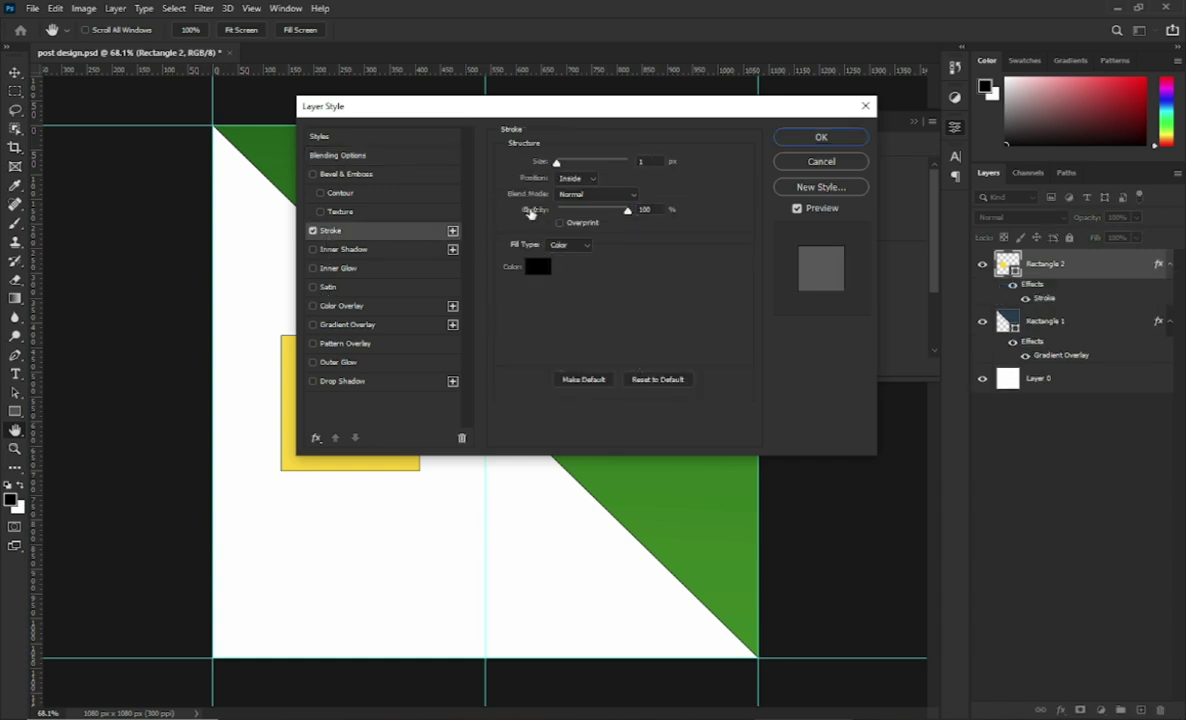
left_click_drag(559, 166, 562, 165)
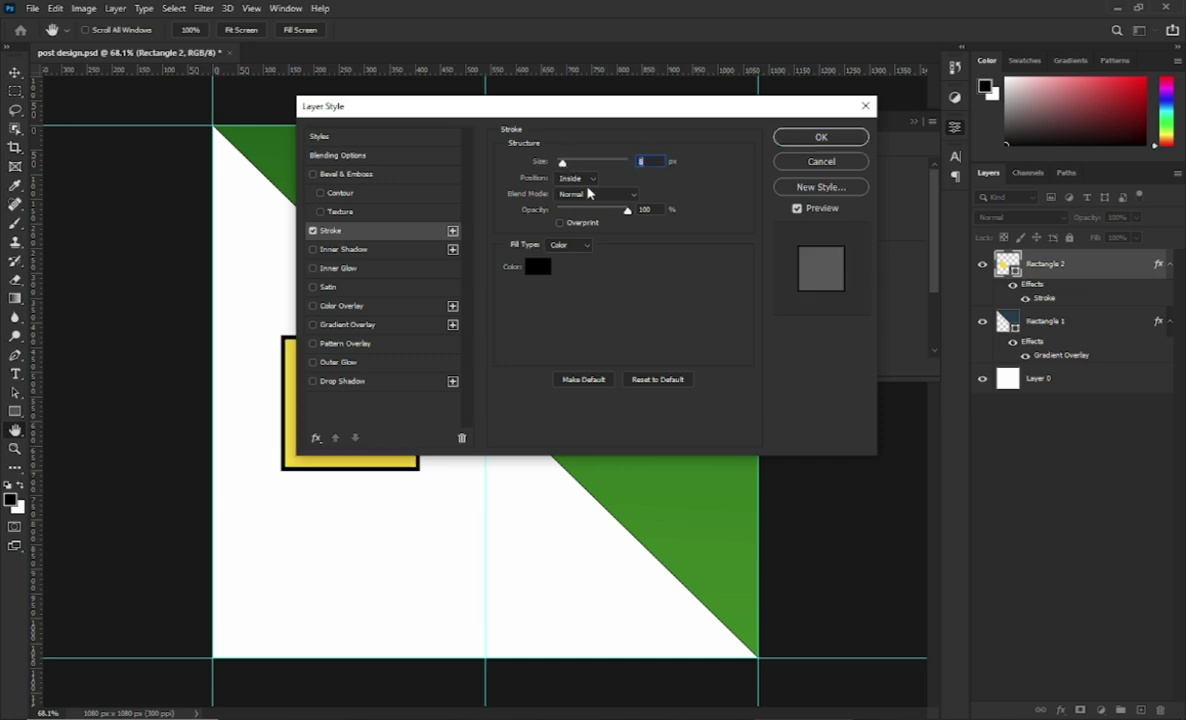
left_click(585, 178)
left_click(580, 193)
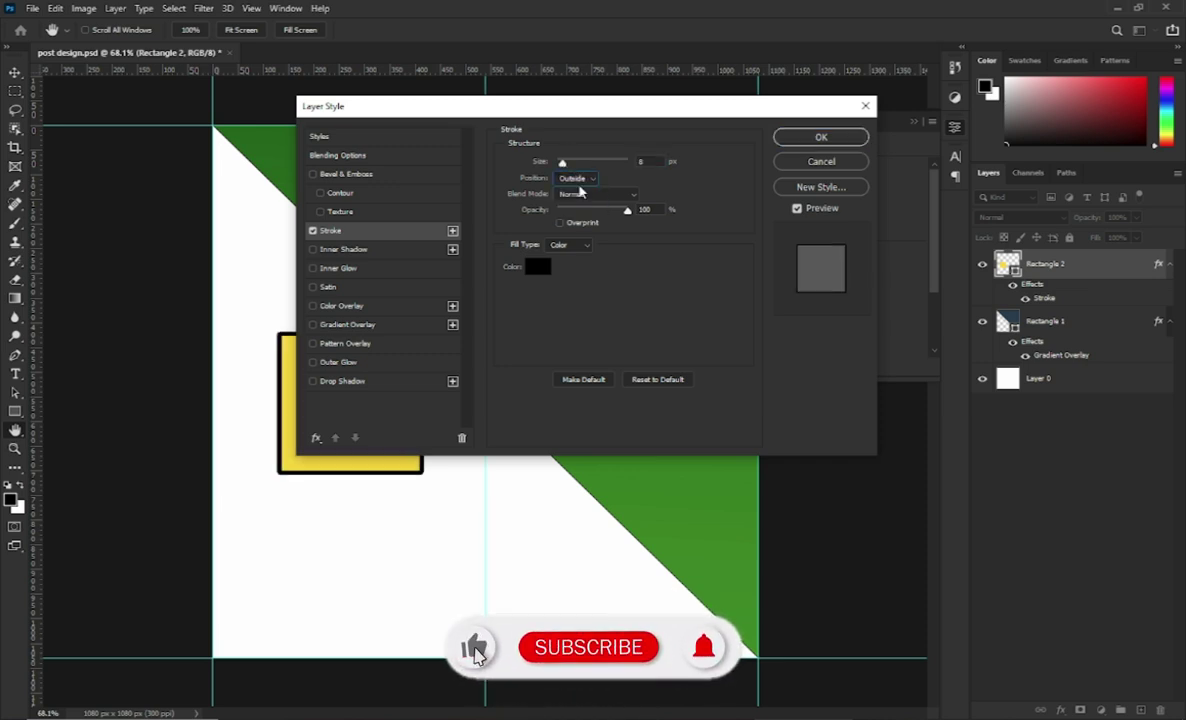
left_click(575, 179)
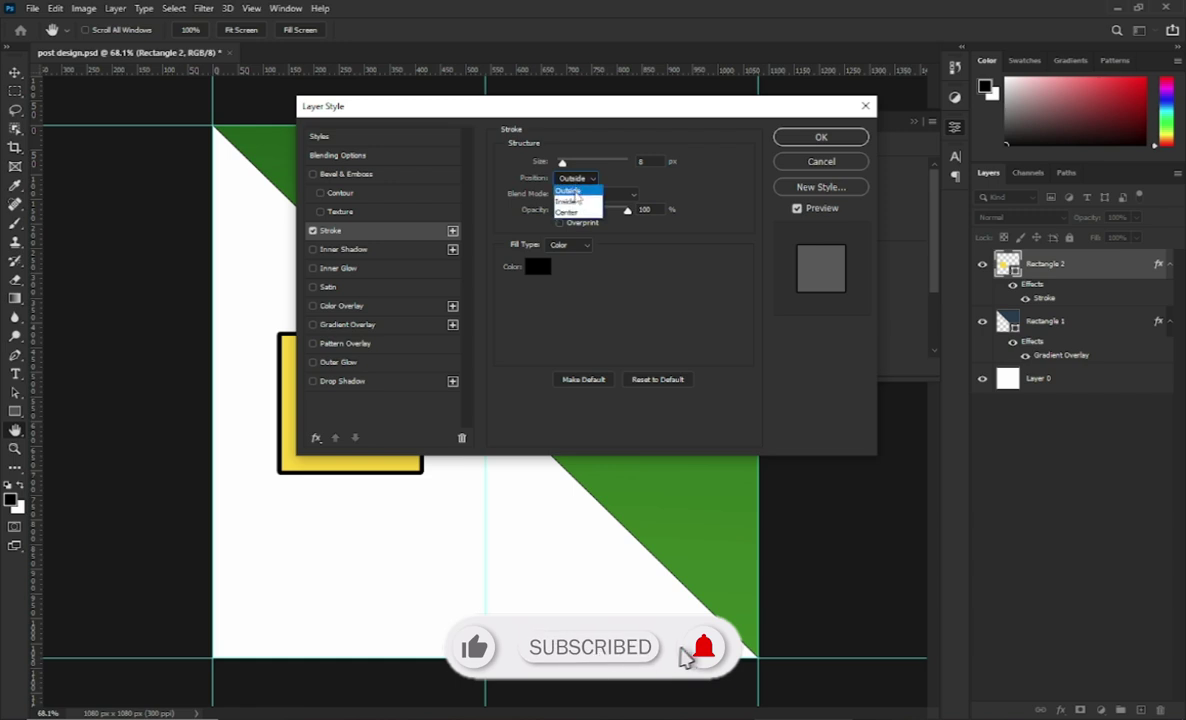
left_click(566, 202)
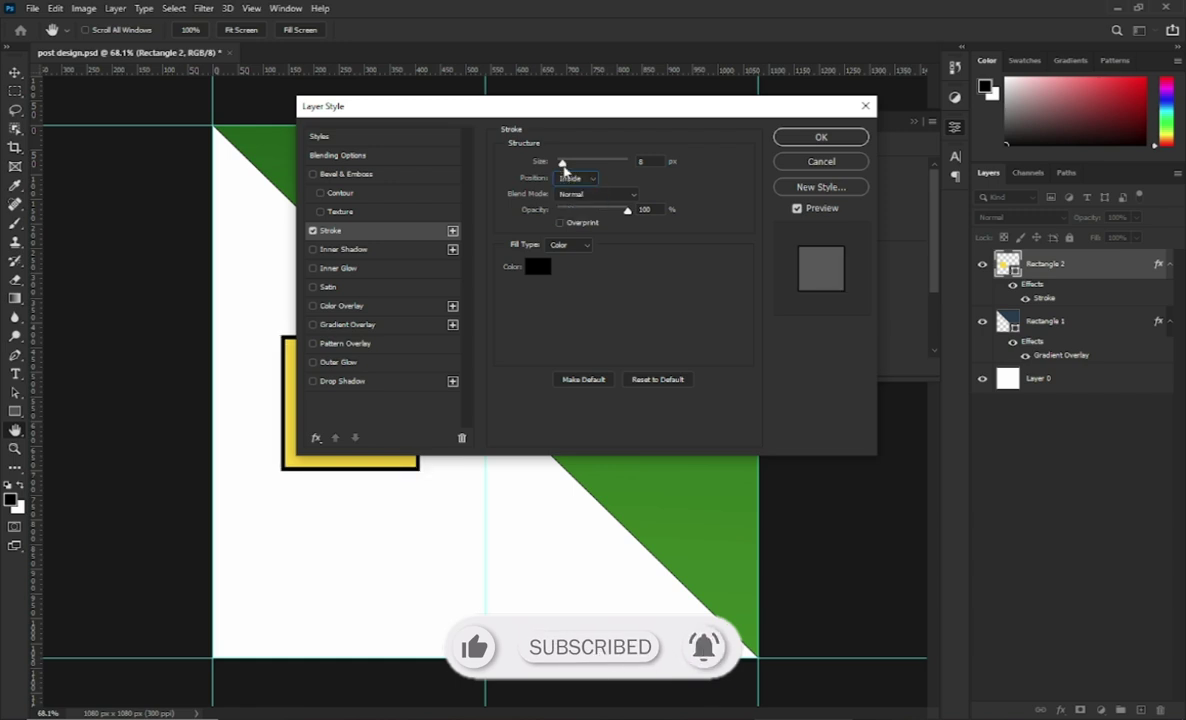
left_click_drag(563, 164, 561, 164)
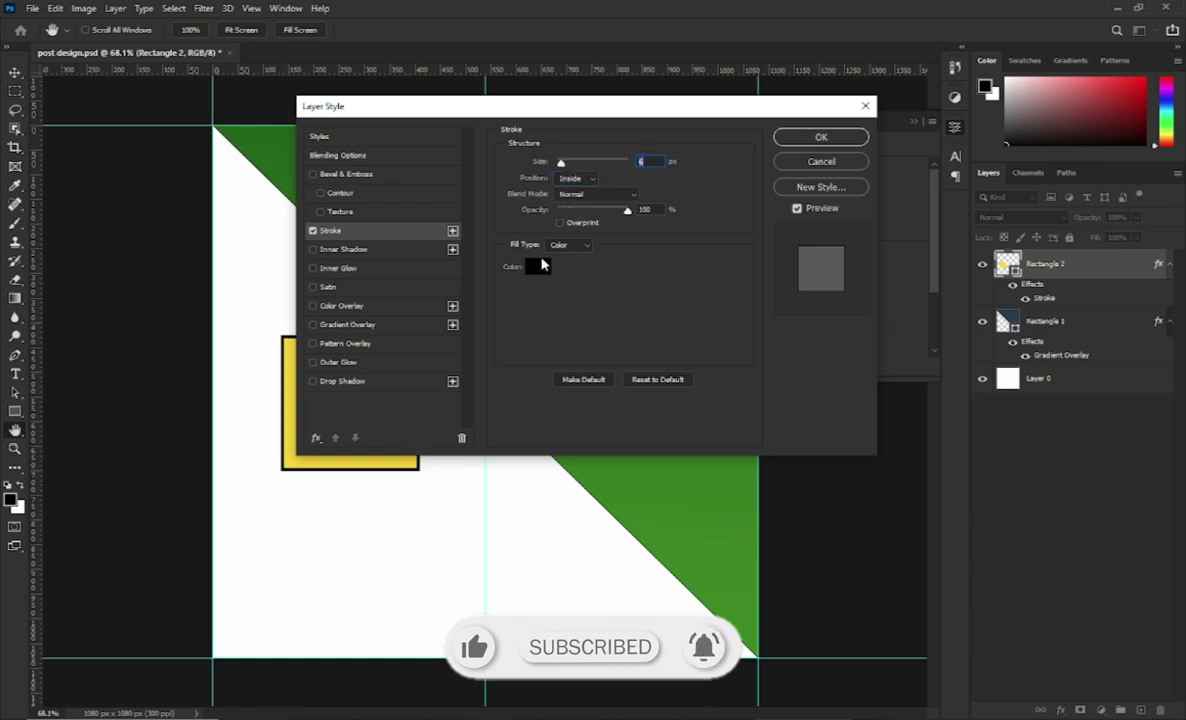
left_click(537, 266)
left_click(400, 164)
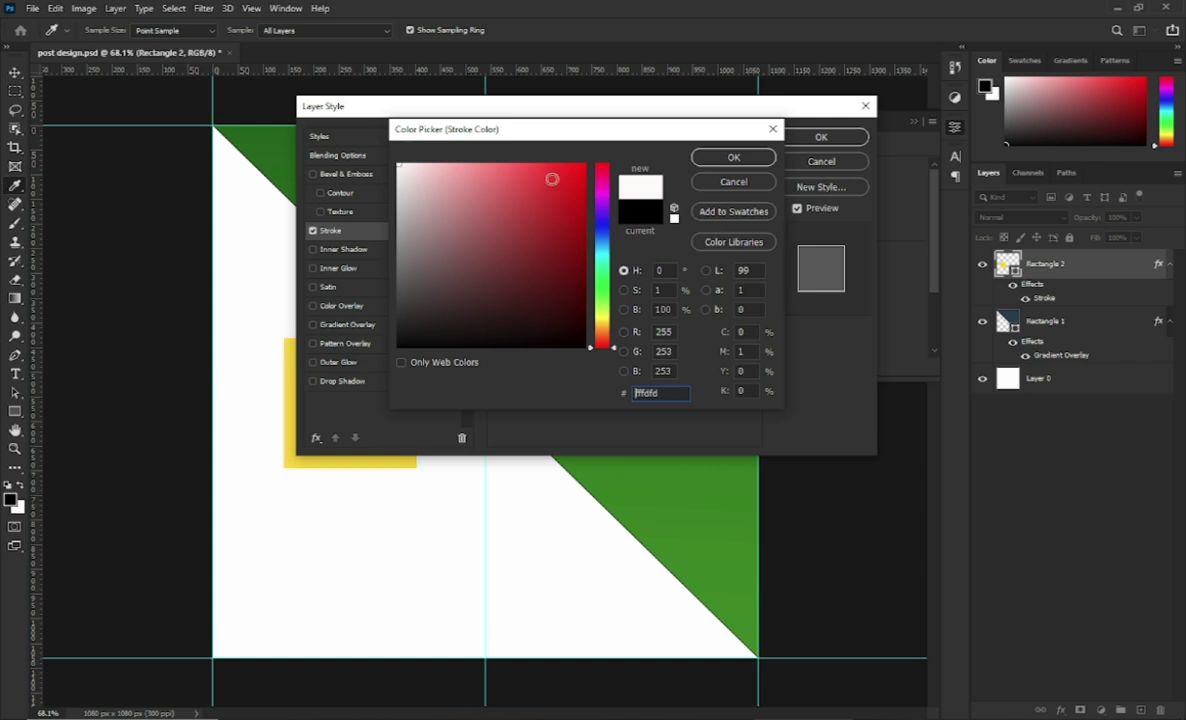
left_click(733, 158)
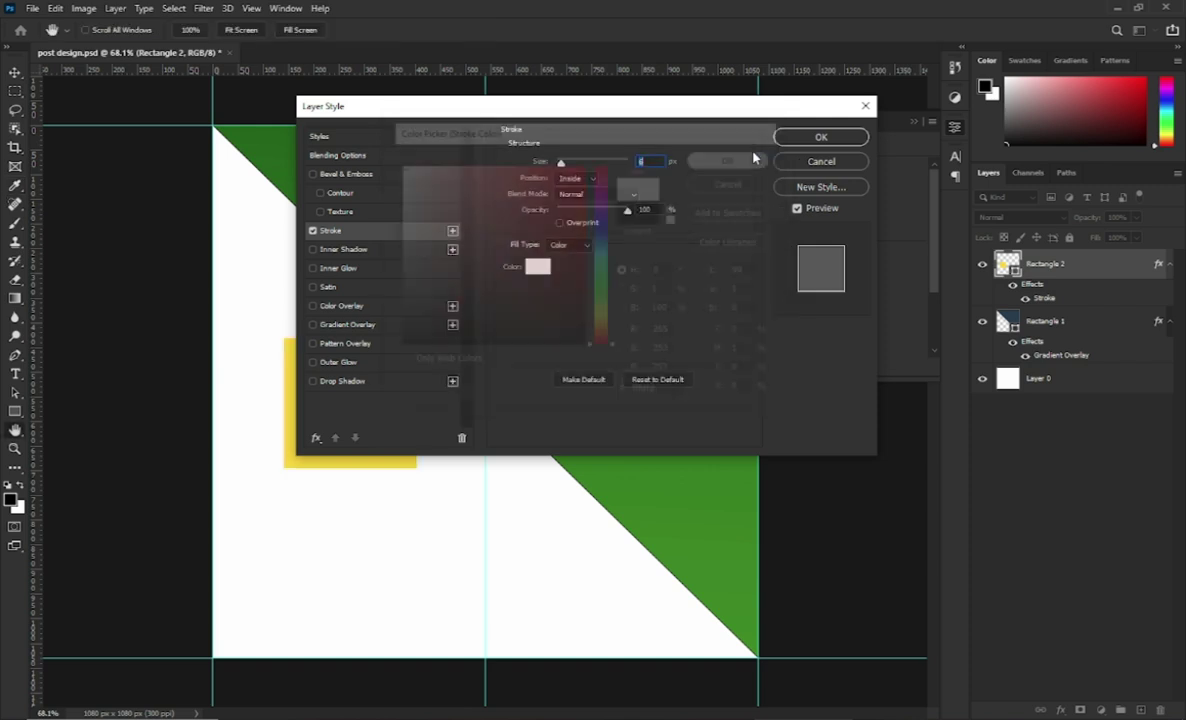
left_click(365, 381)
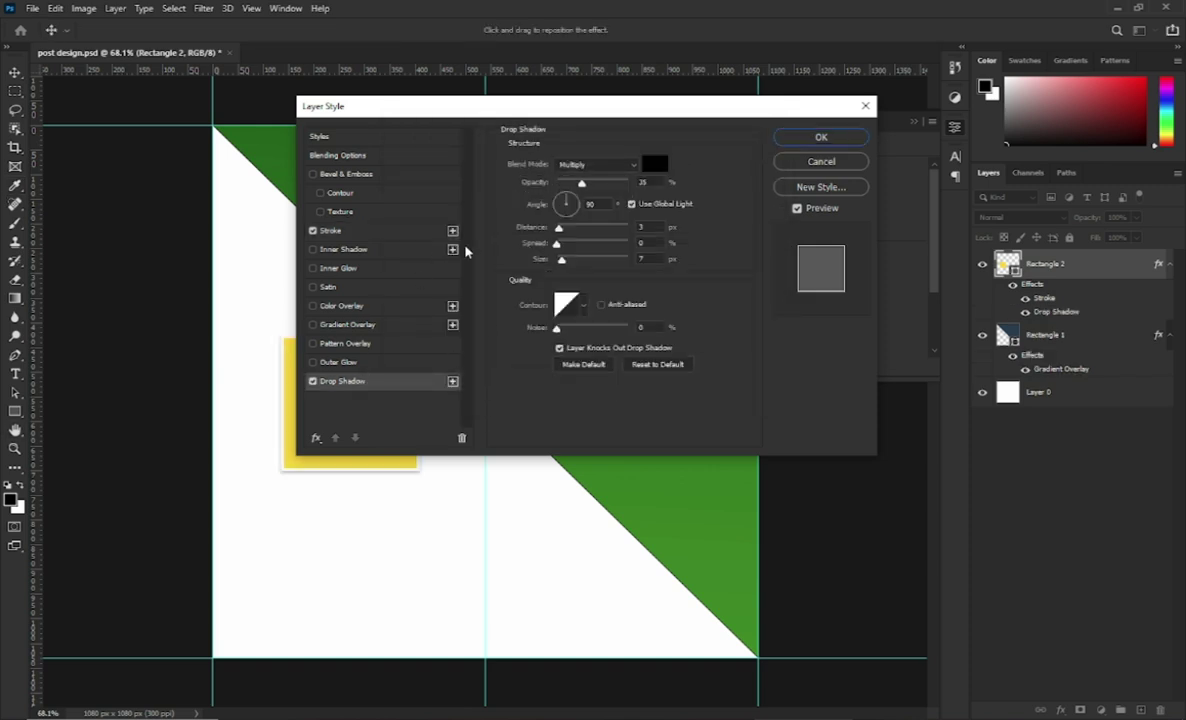
Set the drop shadow to Normal, 58% opacity, 0 px distance and 13 px size, and apply it
left_click_drag(581, 184, 601, 184)
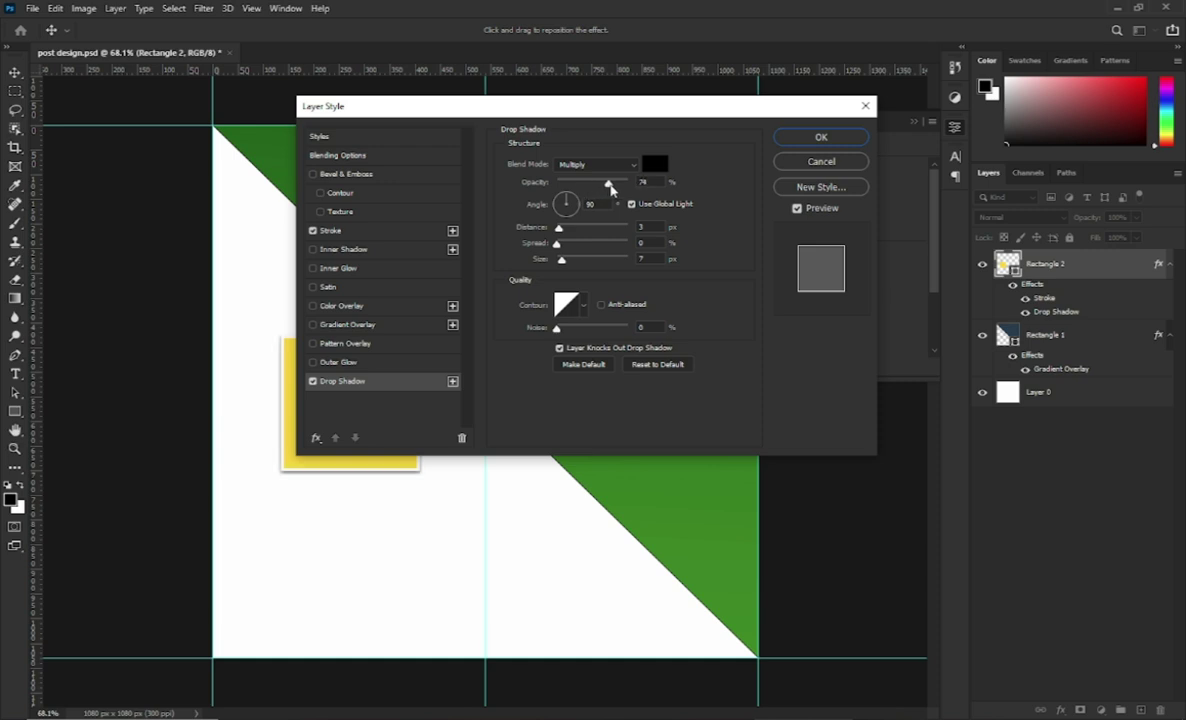
left_click(596, 164)
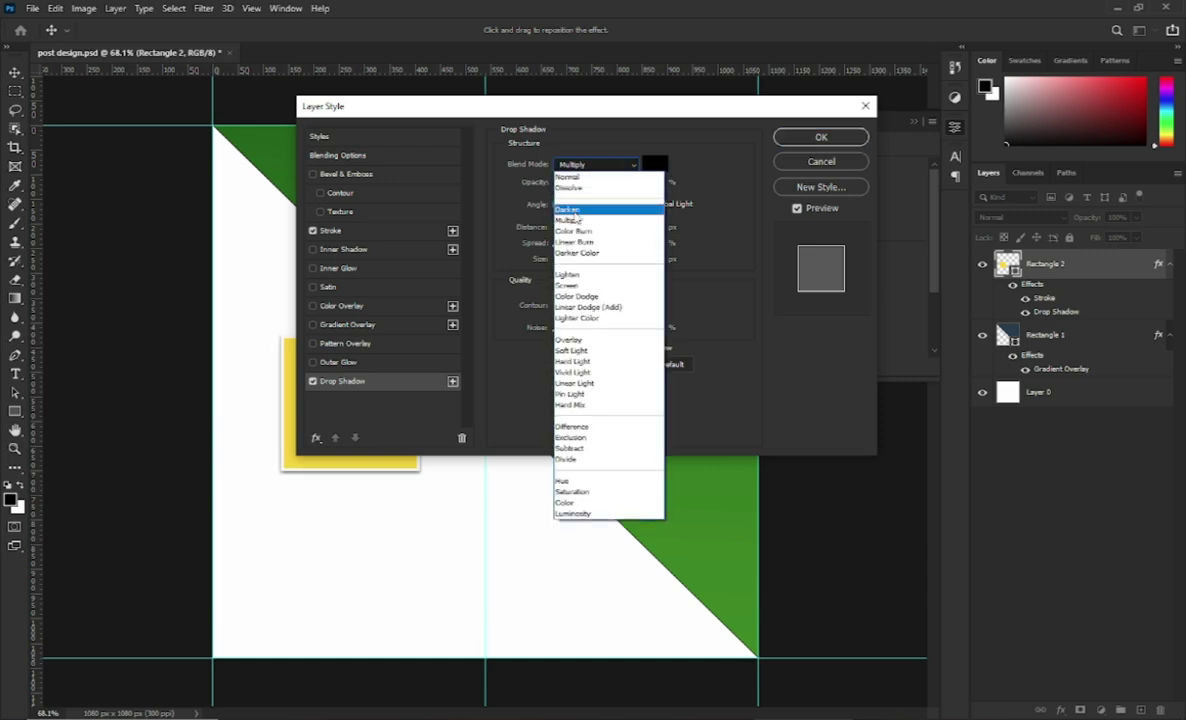
left_click(567, 209)
left_click(590, 164)
left_click(575, 177)
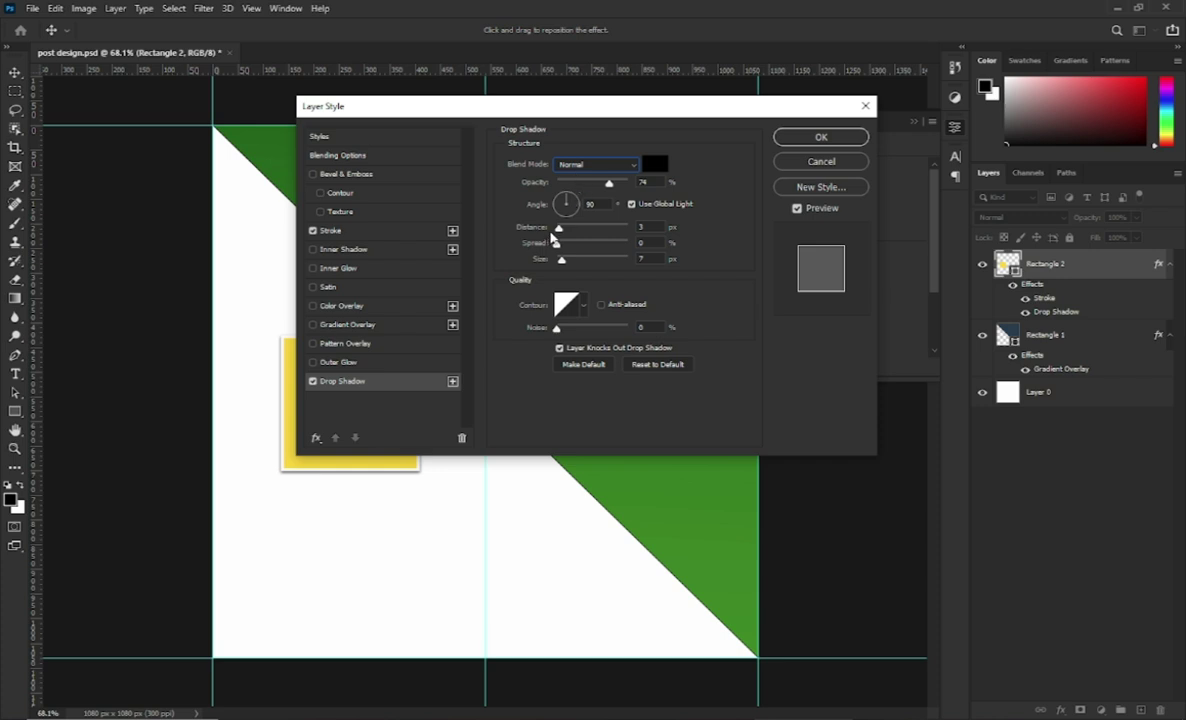
left_click_drag(561, 228, 568, 259)
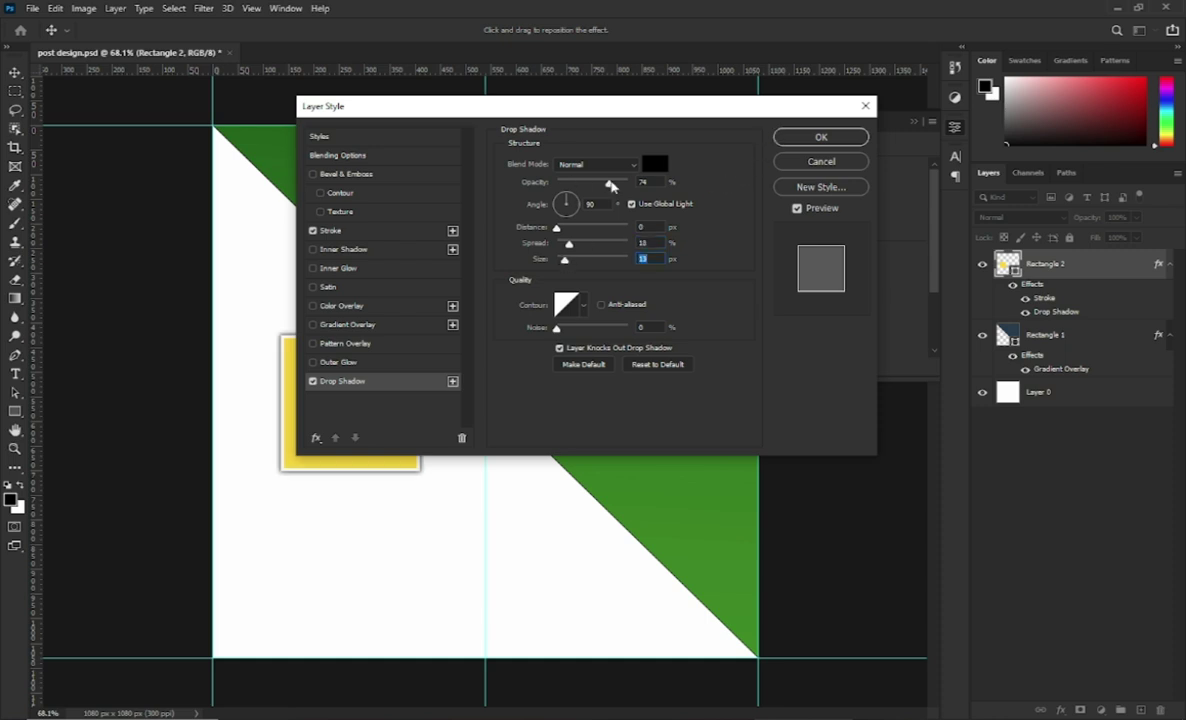
left_click_drag(608, 183, 598, 183)
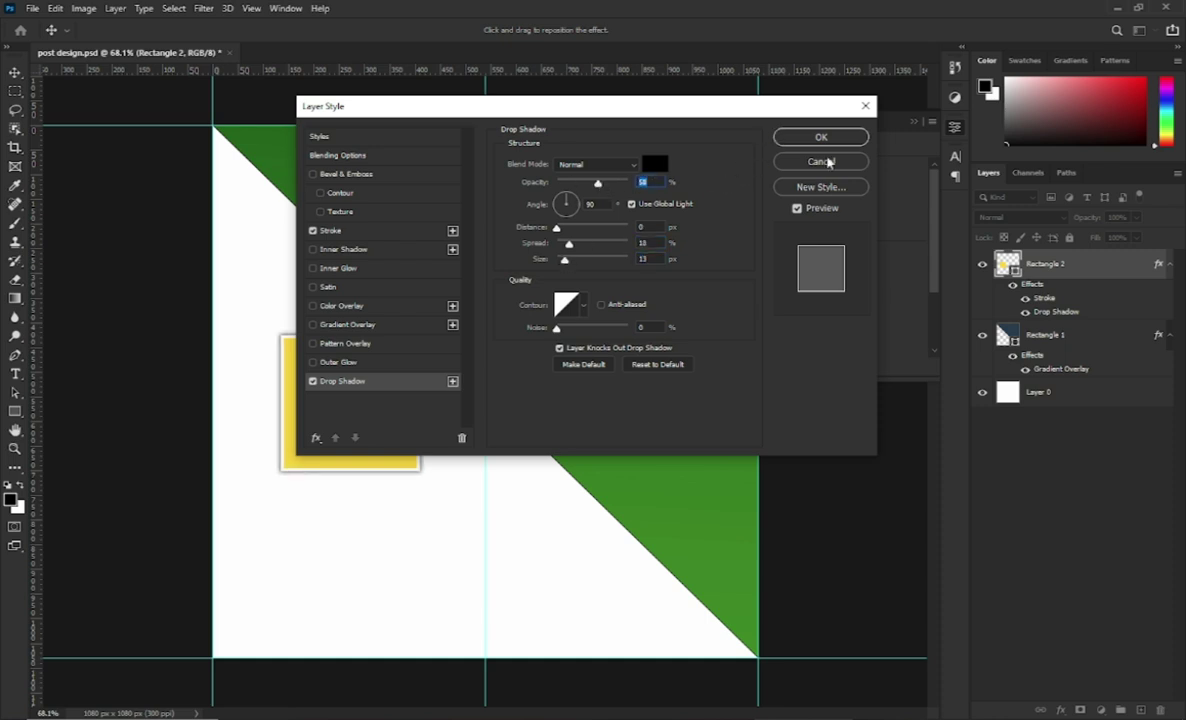
left_click(805, 137)
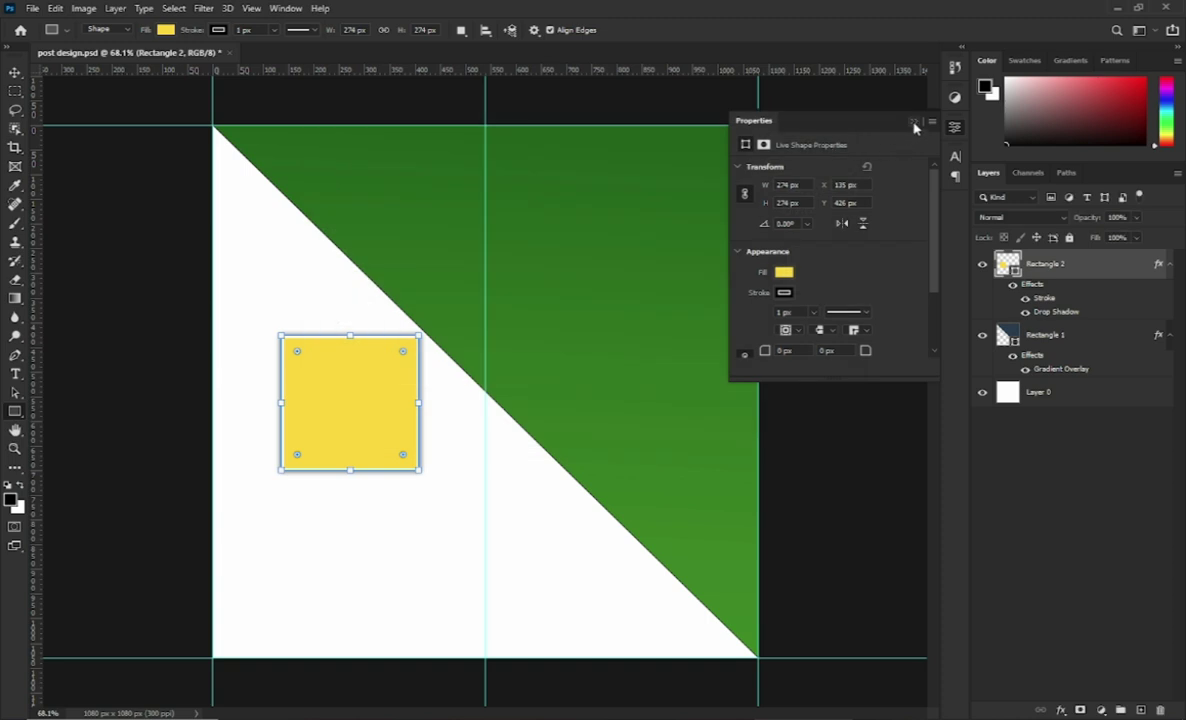
left_click(914, 121)
Rotate the yellow square 45° into a diamond straddling the green diagonal's upper edge
key("v")
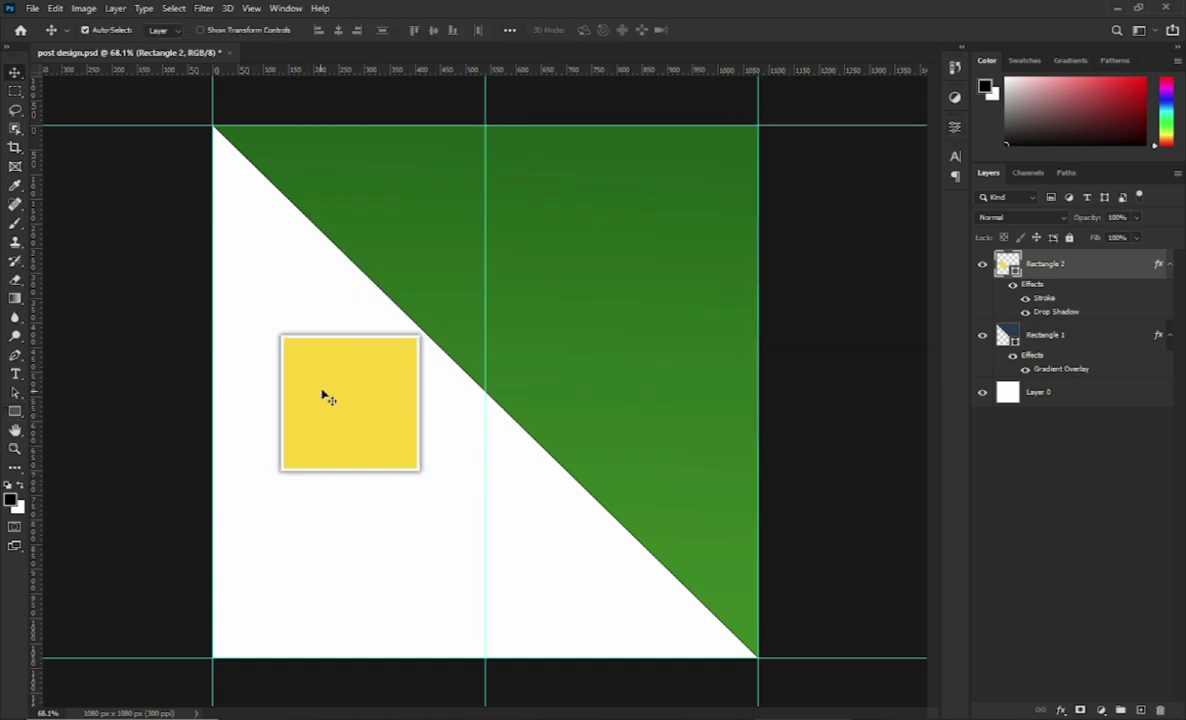
key("ctrl+t")
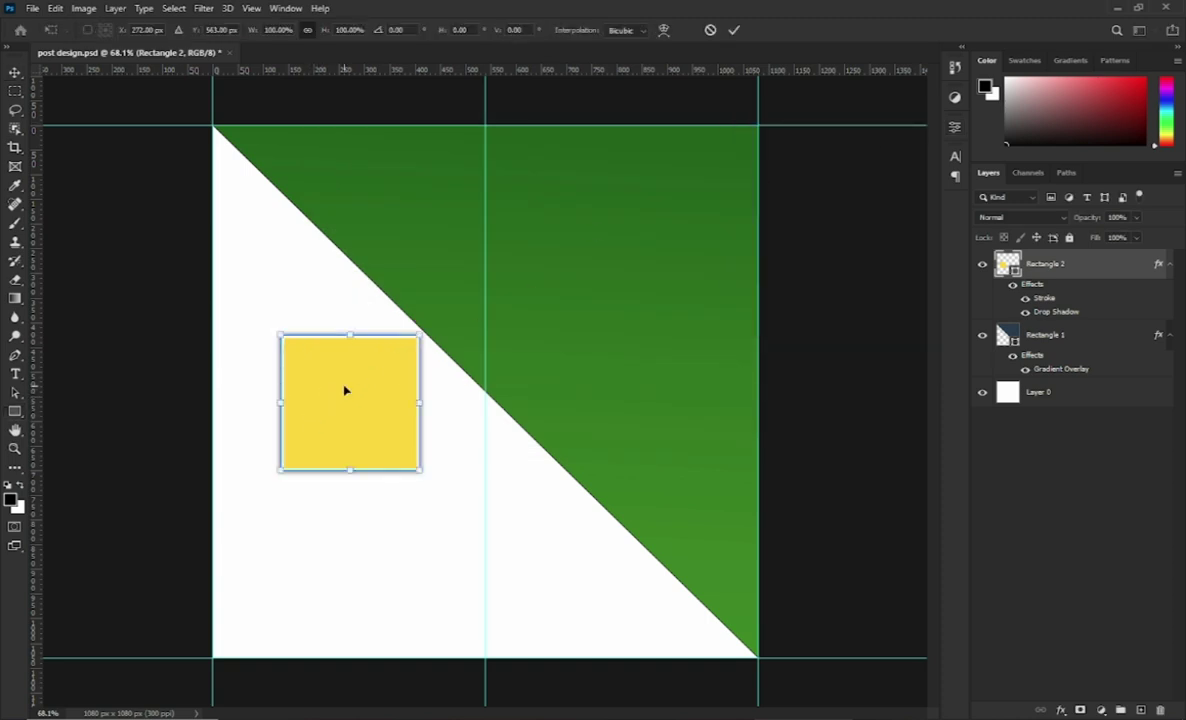
mouse_move(446, 332)
left_mouse_down()
mouse_move(470, 348)
mouse_move(468, 402)
left_mouse_up()
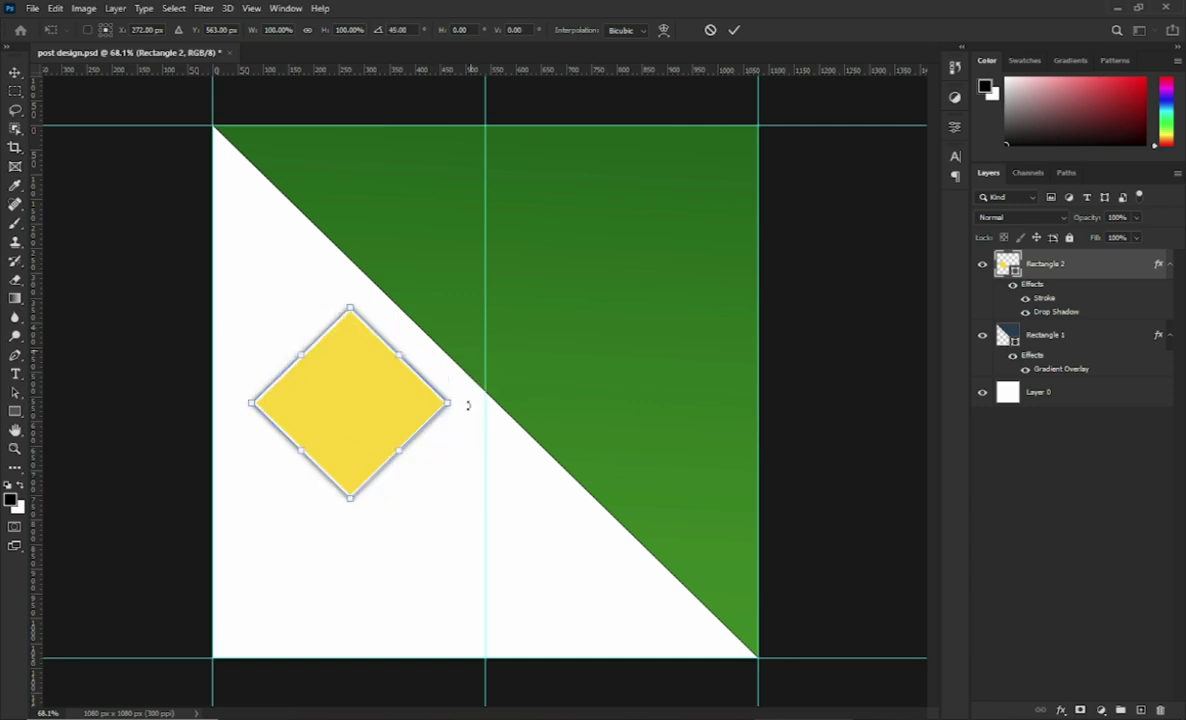
mouse_move(355, 389)
left_mouse_down()
mouse_move(398, 283)
mouse_move(360, 288)
left_mouse_up()
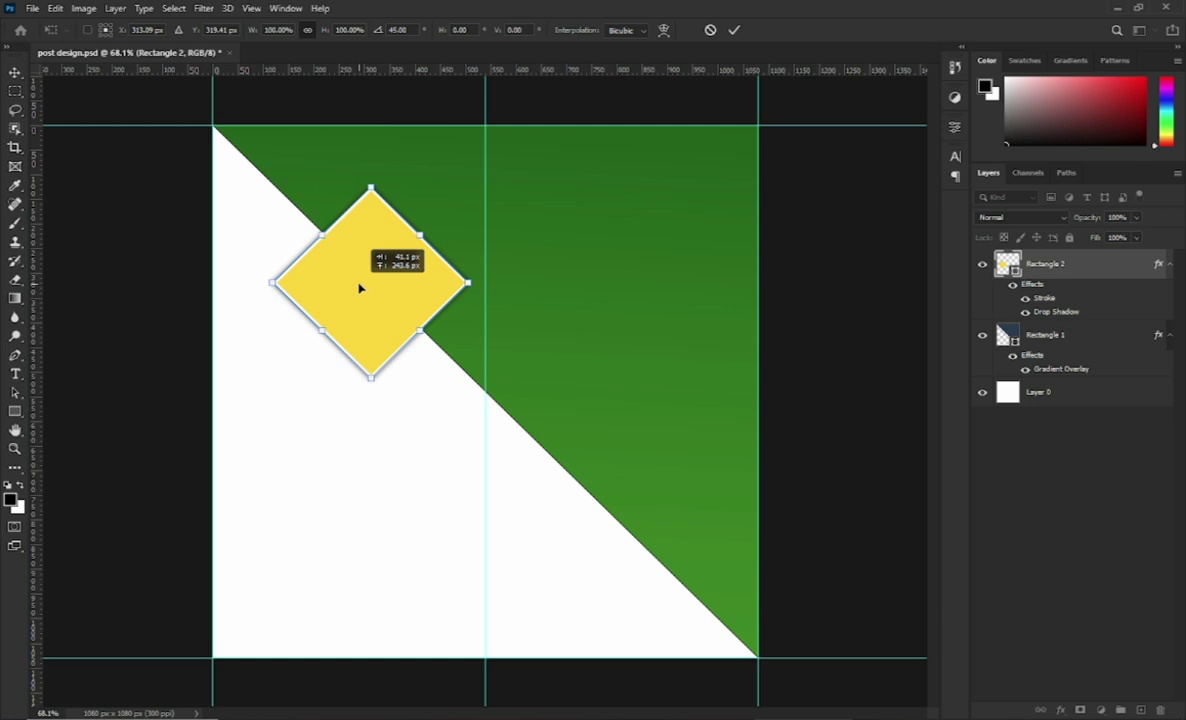
left_click(736, 31)
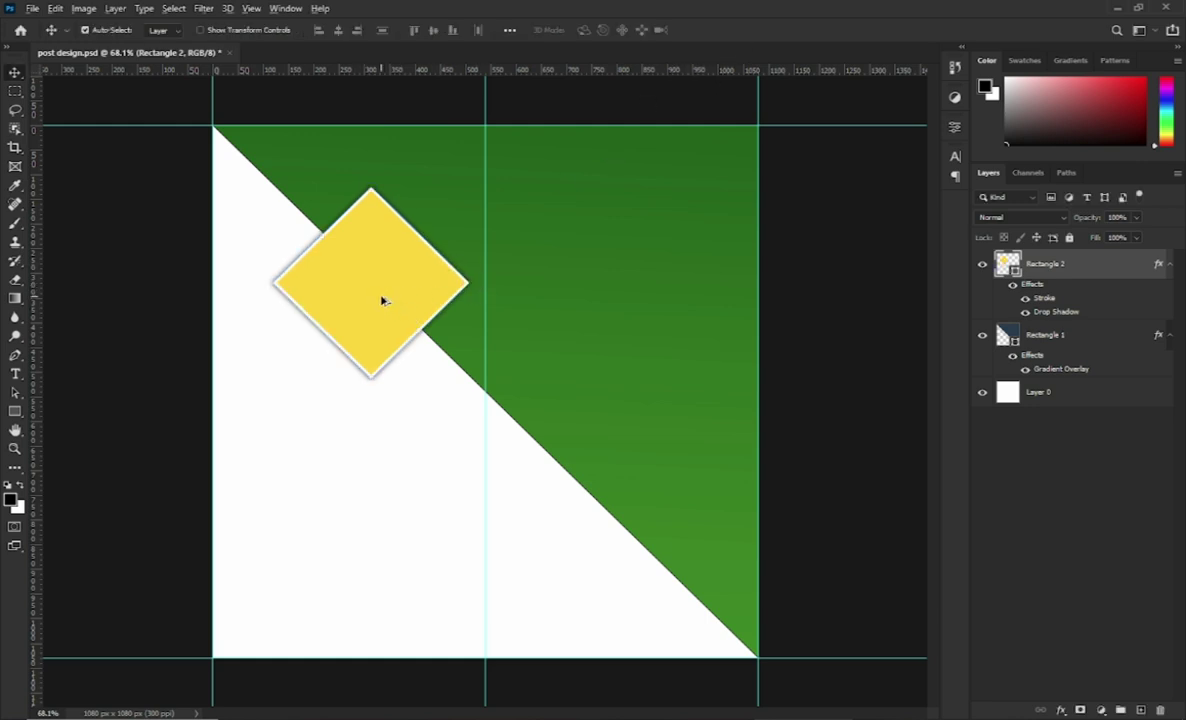
Duplicate the yellow diamond twice down-right along the green diagonal, evenly spaced
left_click_drag(383, 300, 494, 429)
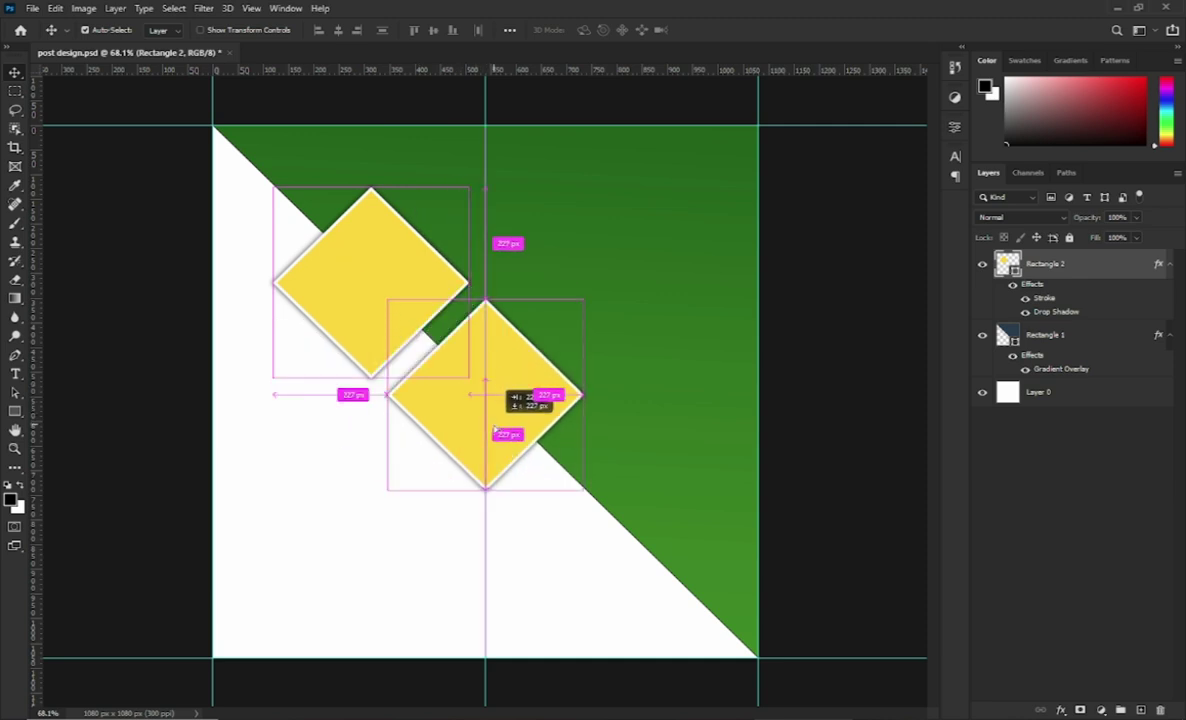
left_click_drag(508, 416, 625, 527)
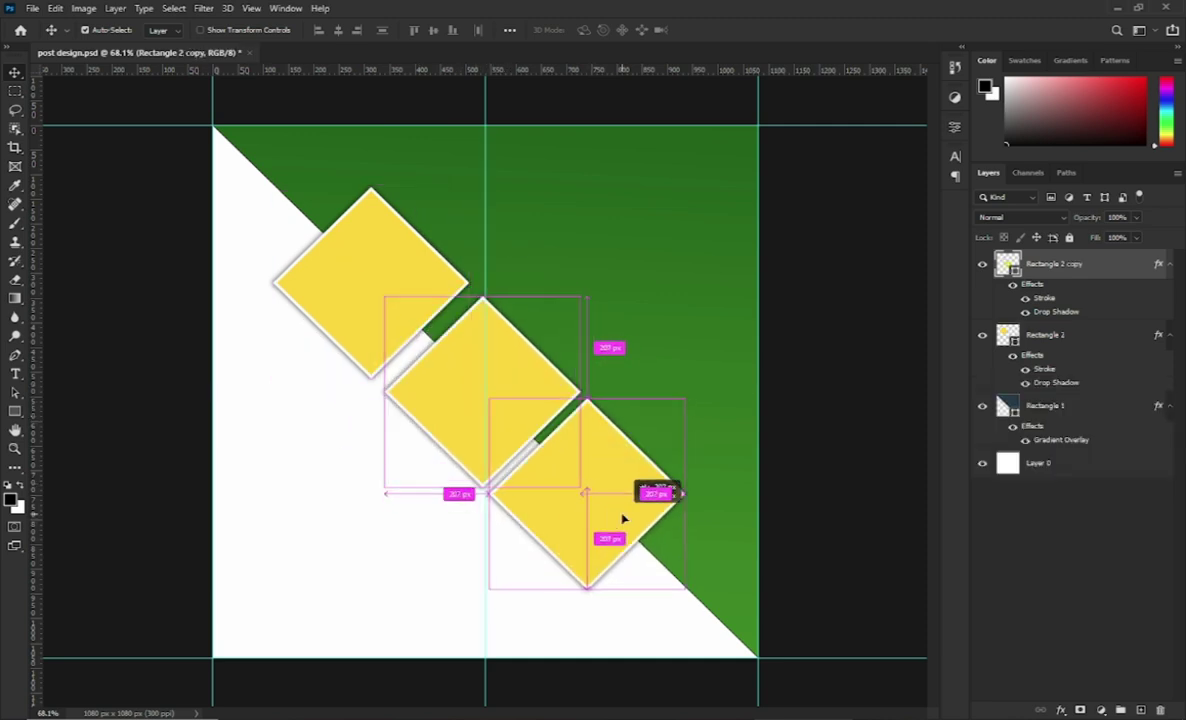
left_click_drag(625, 521, 675, 498)
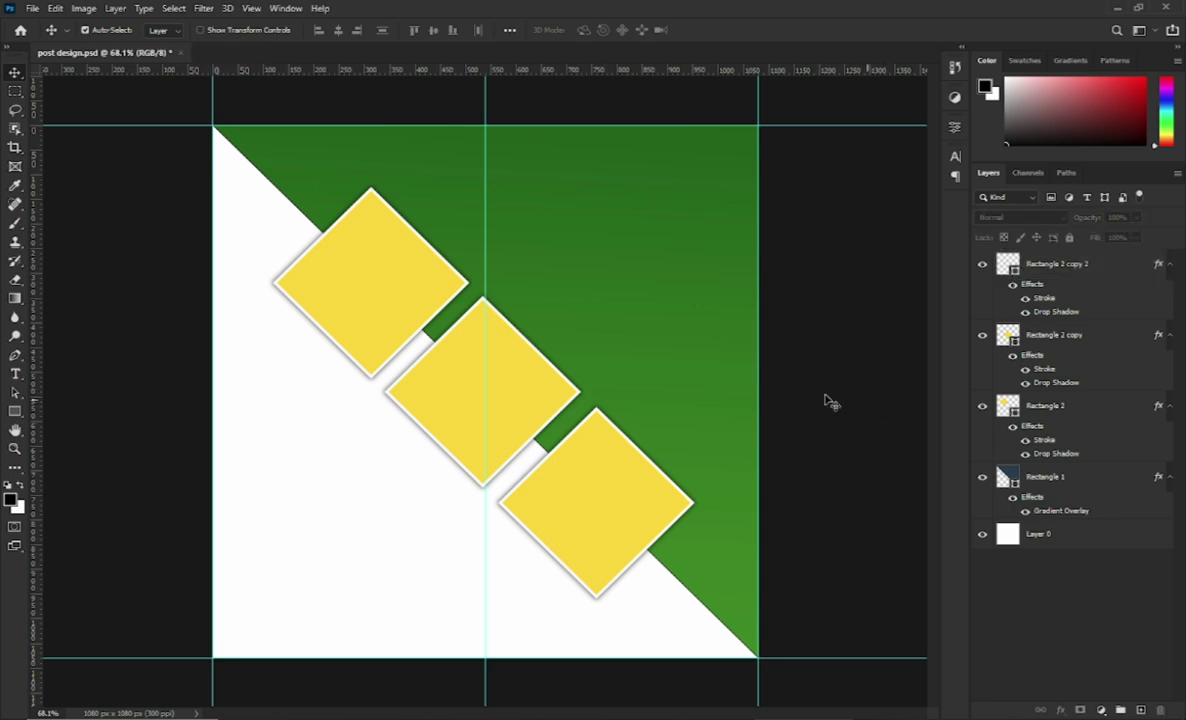
Save the file and collapse the Rectangle 1 layer effect lists
key("ctrl+s")
left_click(1065, 488)
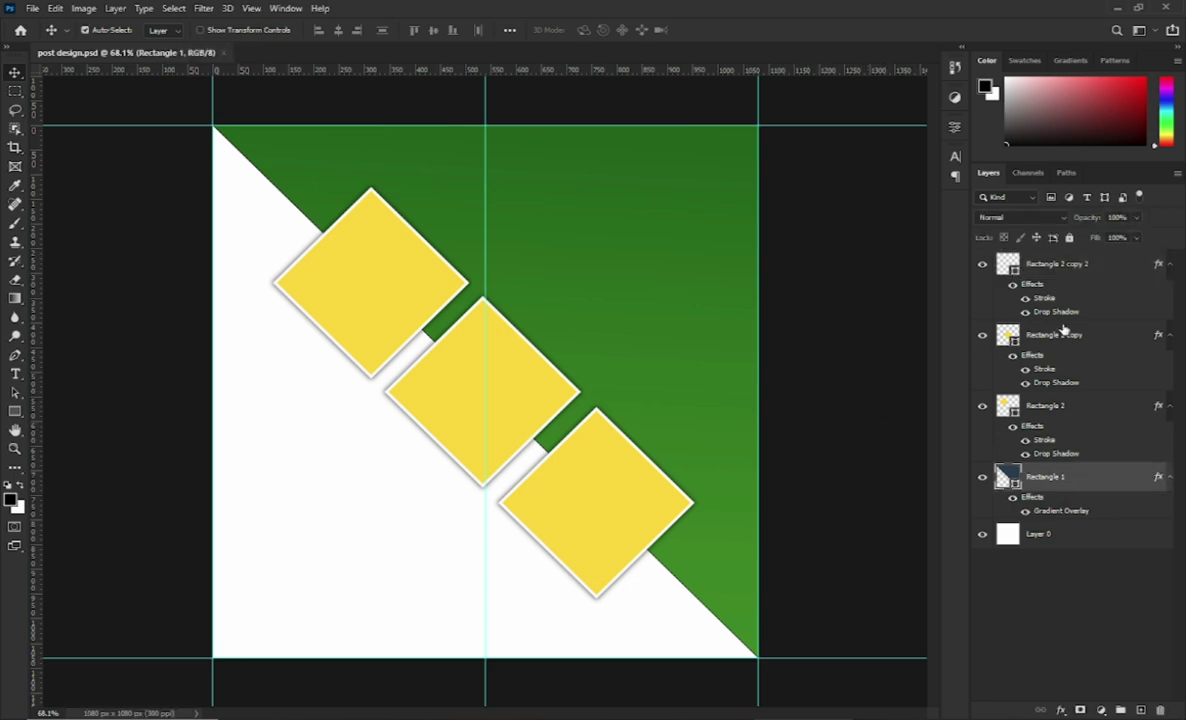
left_click(1040, 494)
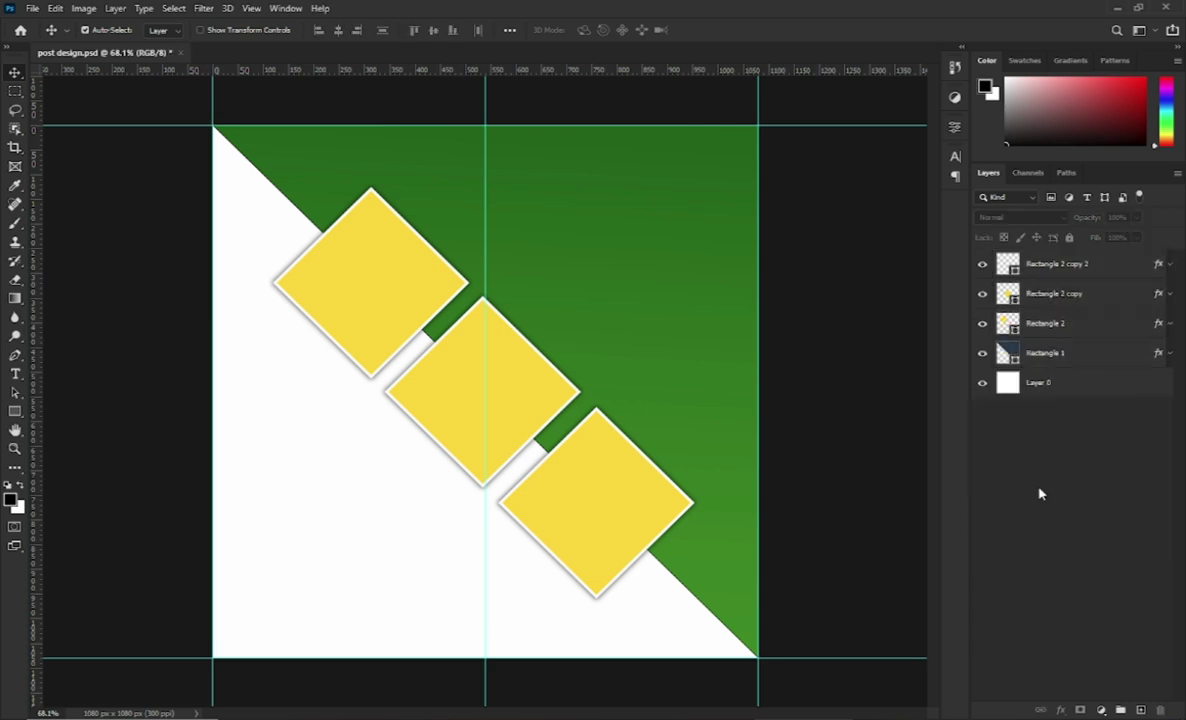
key("ctrl+s")
Add a text layer reading 'Travel' left of the diamonds and select all its text
left_click(16, 373)
left_click(322, 392)
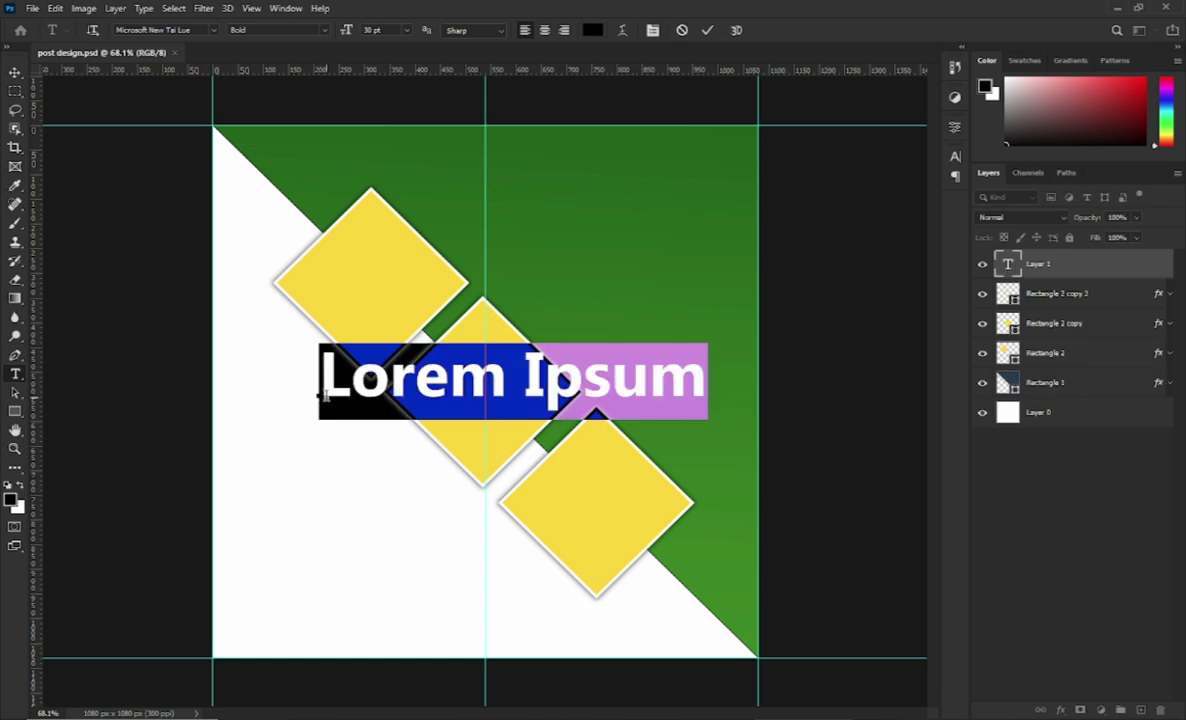
type("T")
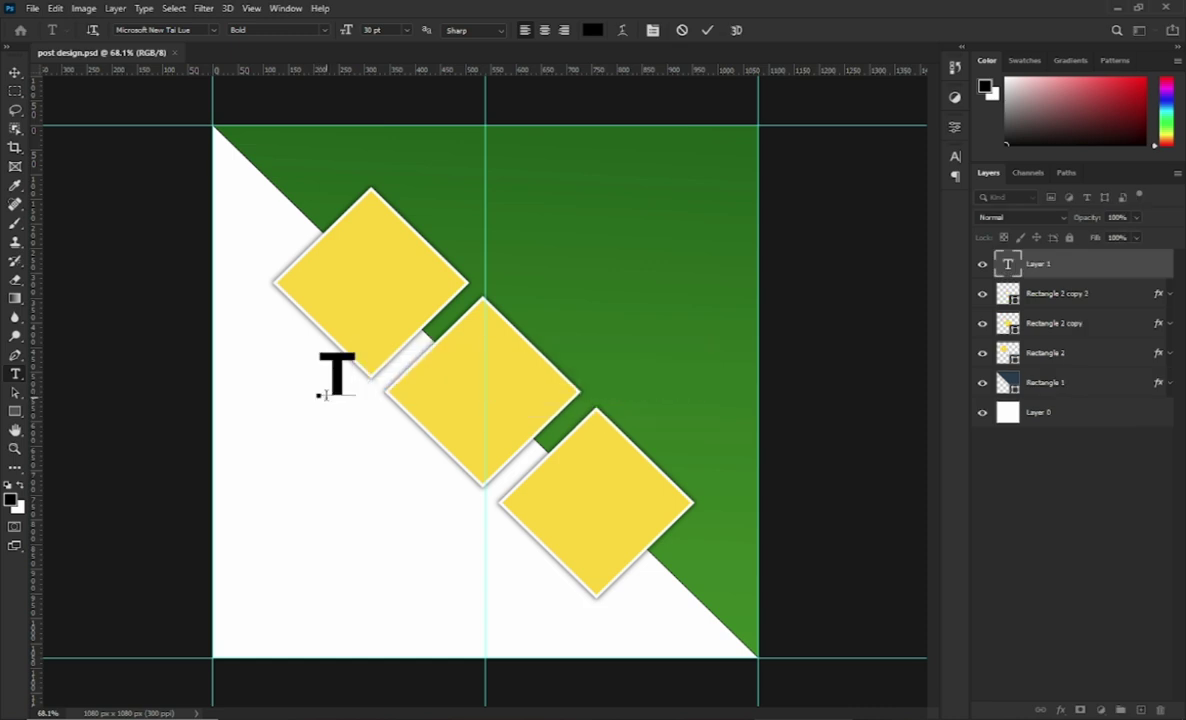
type("ra")
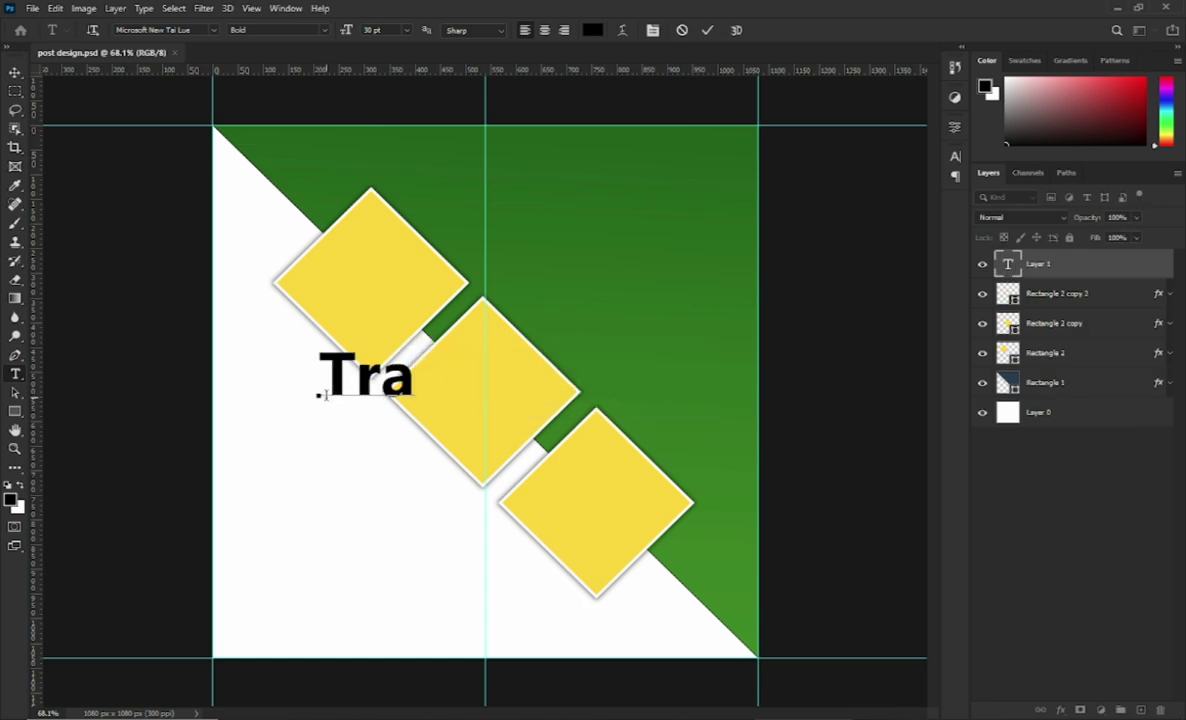
type("ve")
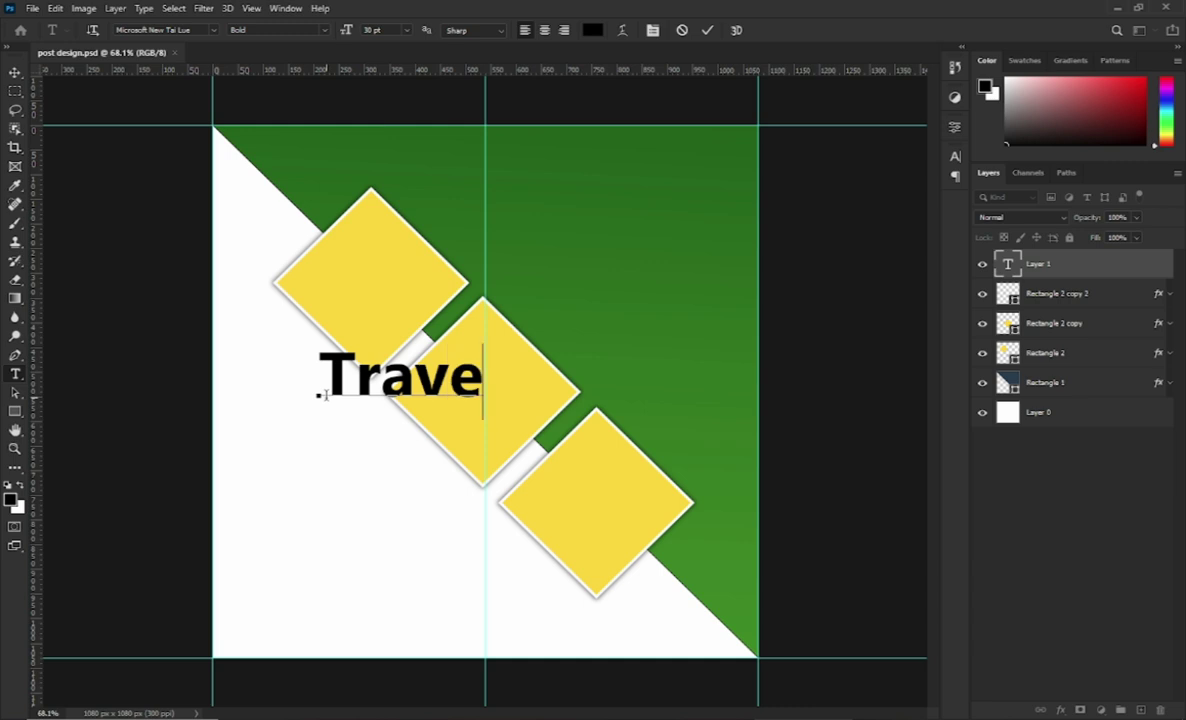
type("l")
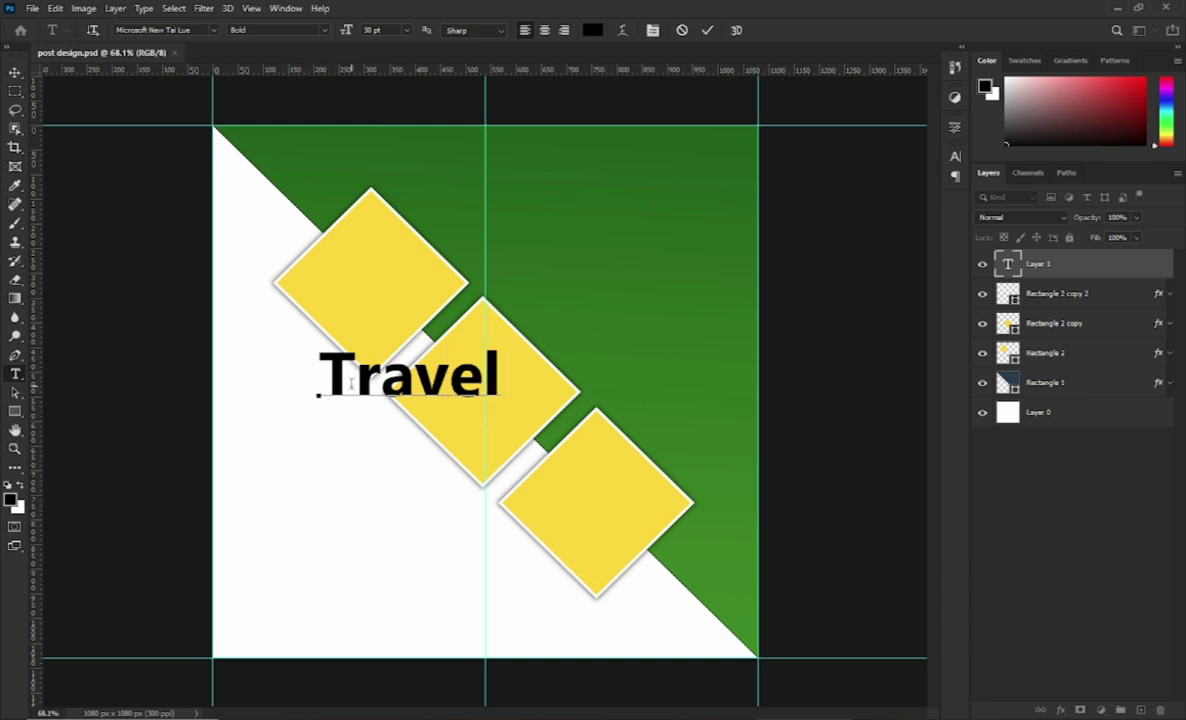
key("ctrl+a")
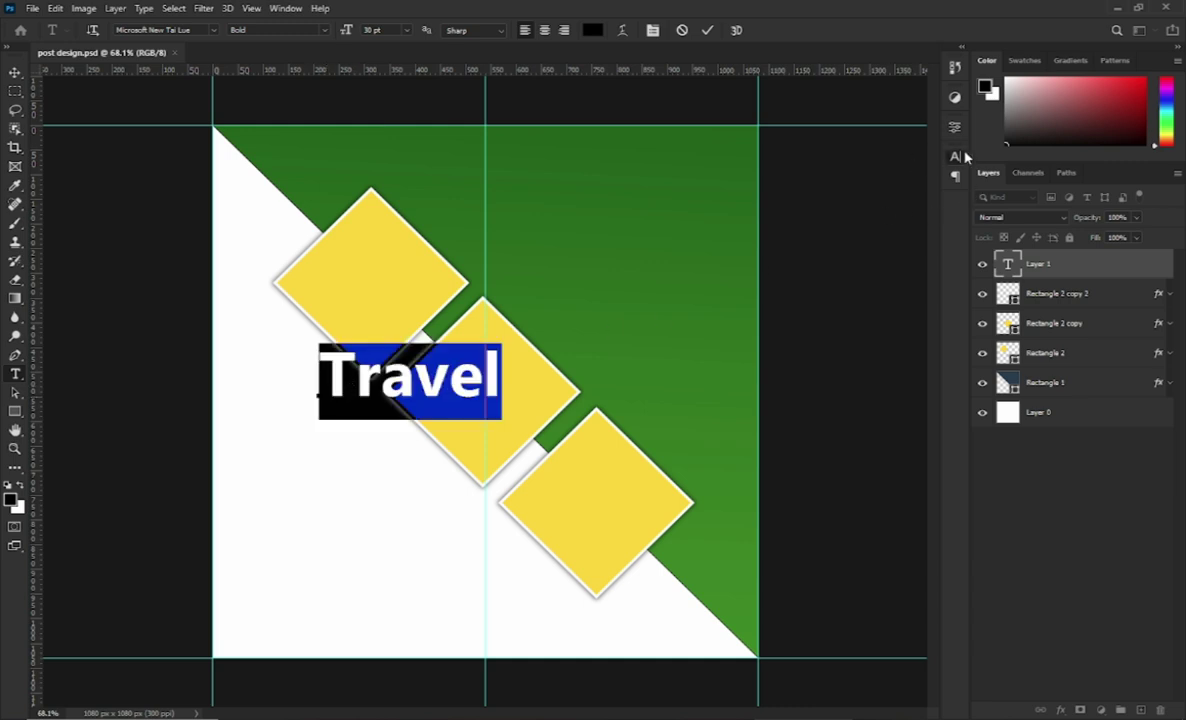
left_click(955, 157)
Set the 'Travel' text to the Anydore script font and commit it
left_click(811, 177)
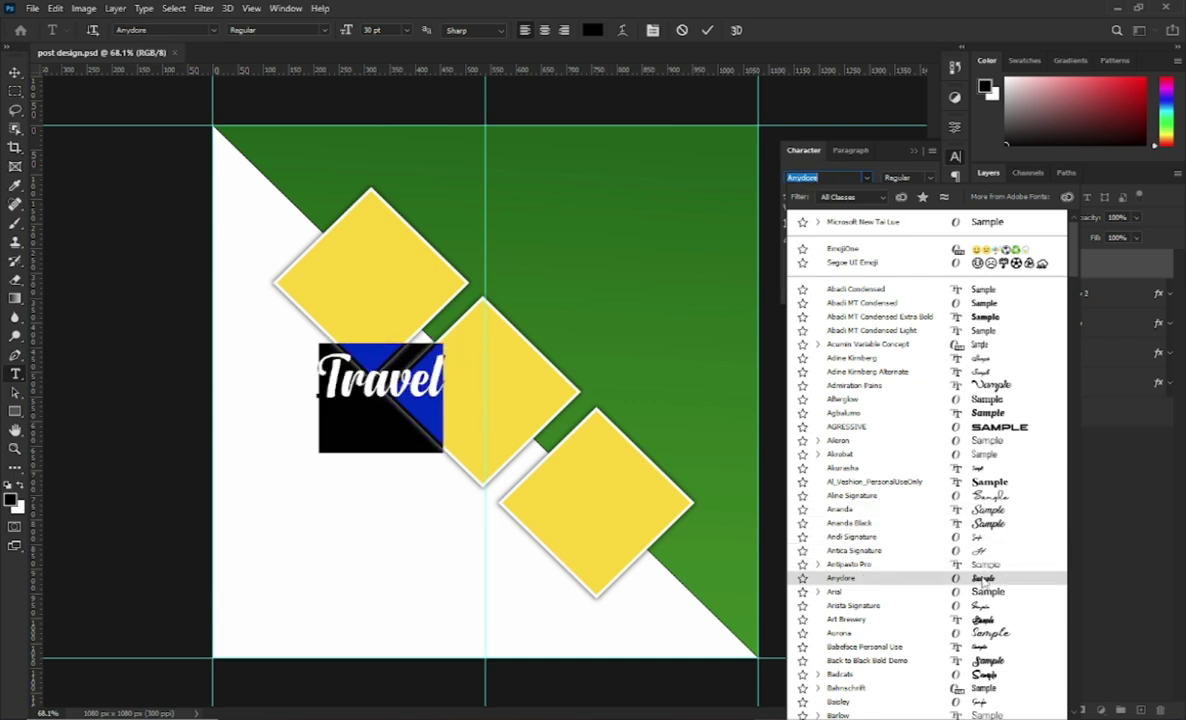
left_click(983, 579)
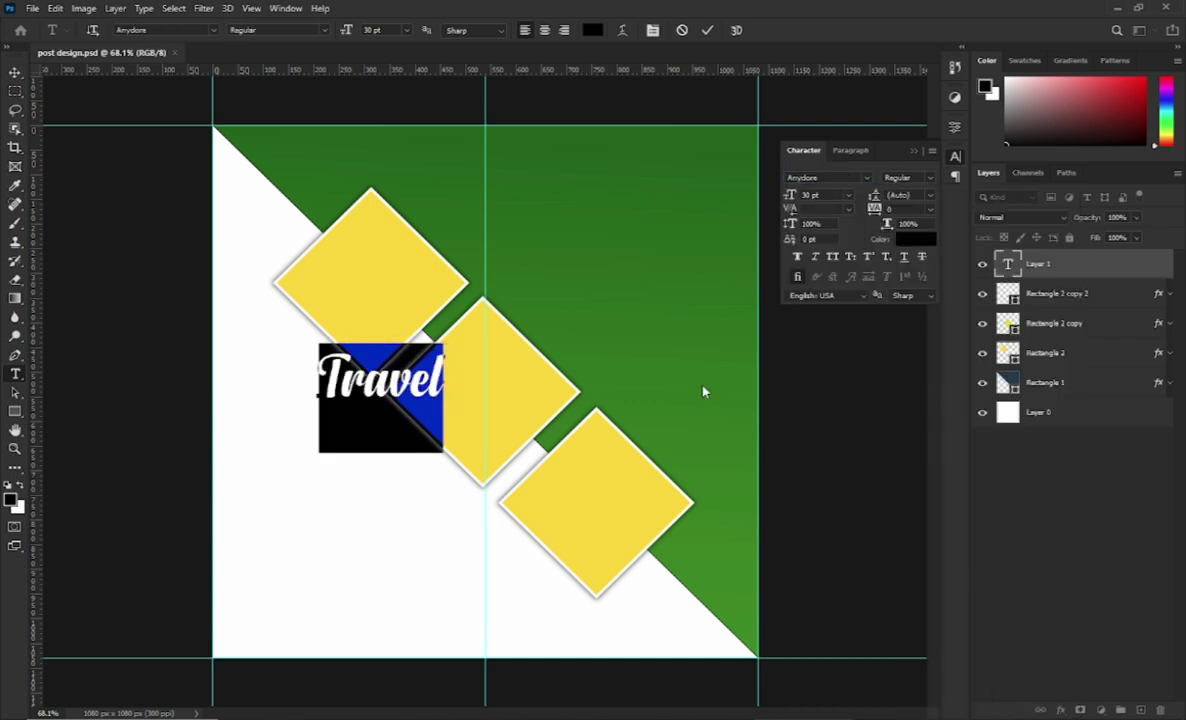
left_click(707, 31)
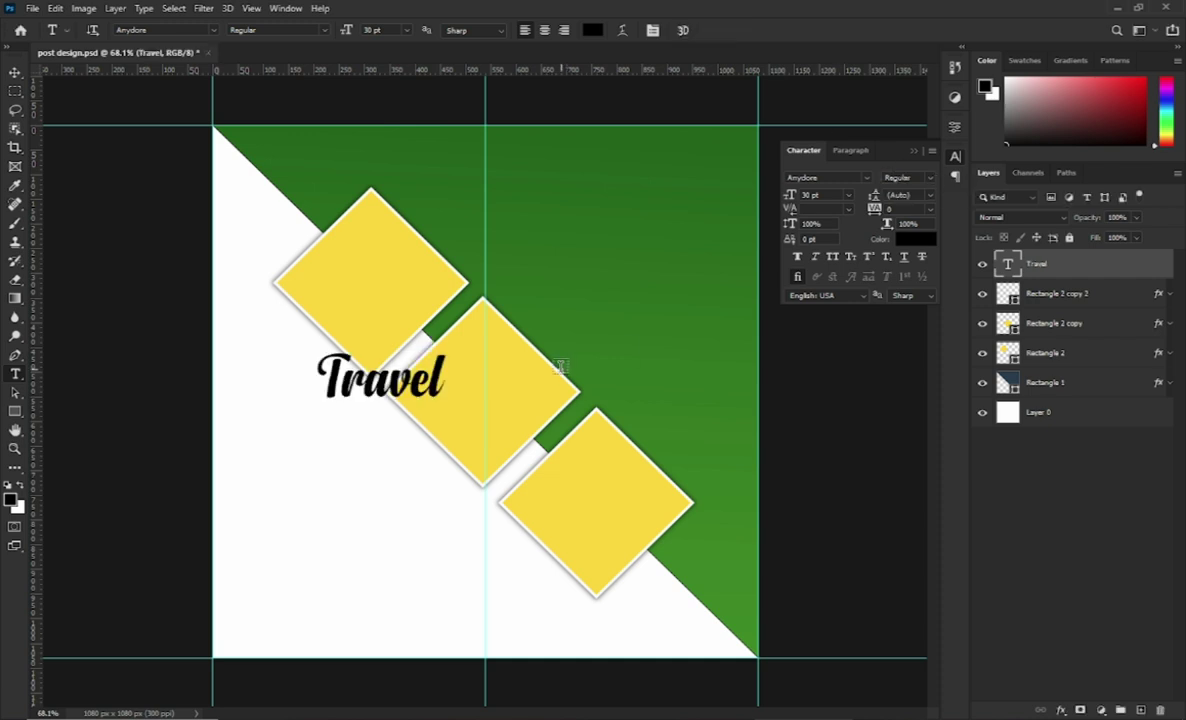
Scale up the 'Travel' text and move it into the green upper-right area
key("ctrl+t")
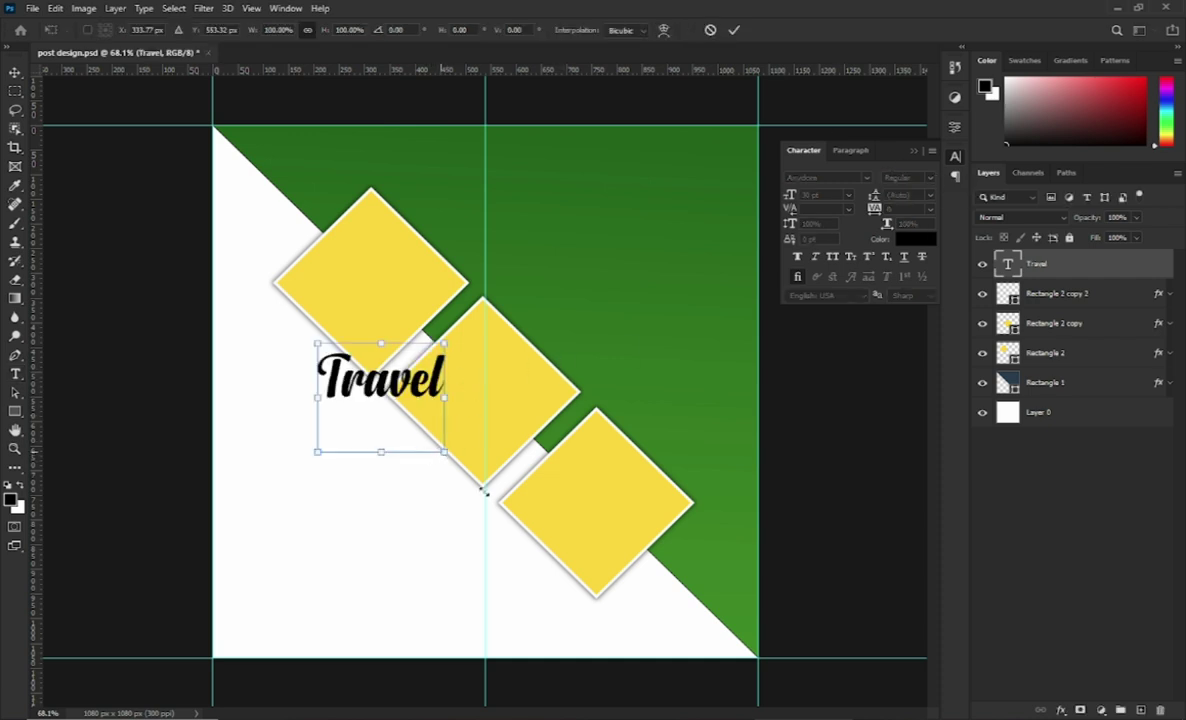
left_click_drag(445, 451, 596, 574)
left_click_drag(510, 414, 647, 195)
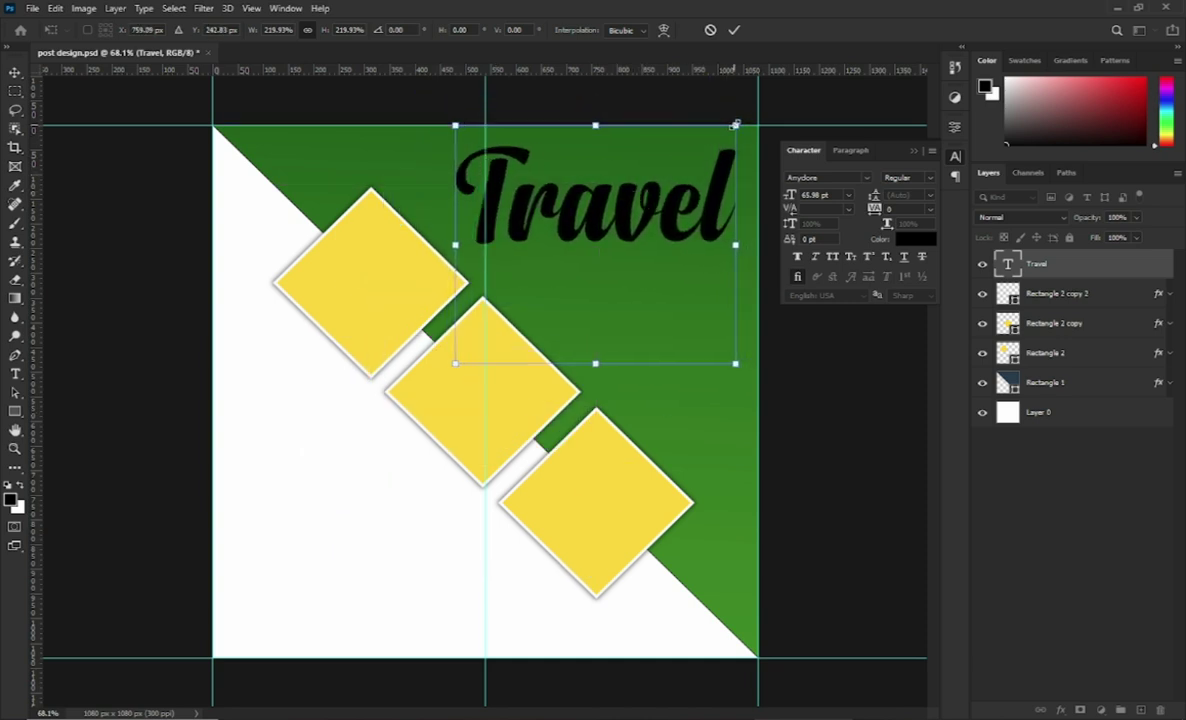
left_click_drag(735, 125, 669, 181)
mouse_move(602, 232)
left_mouse_down()
mouse_move(690, 177)
mouse_move(647, 187)
mouse_move(669, 190)
left_mouse_up()
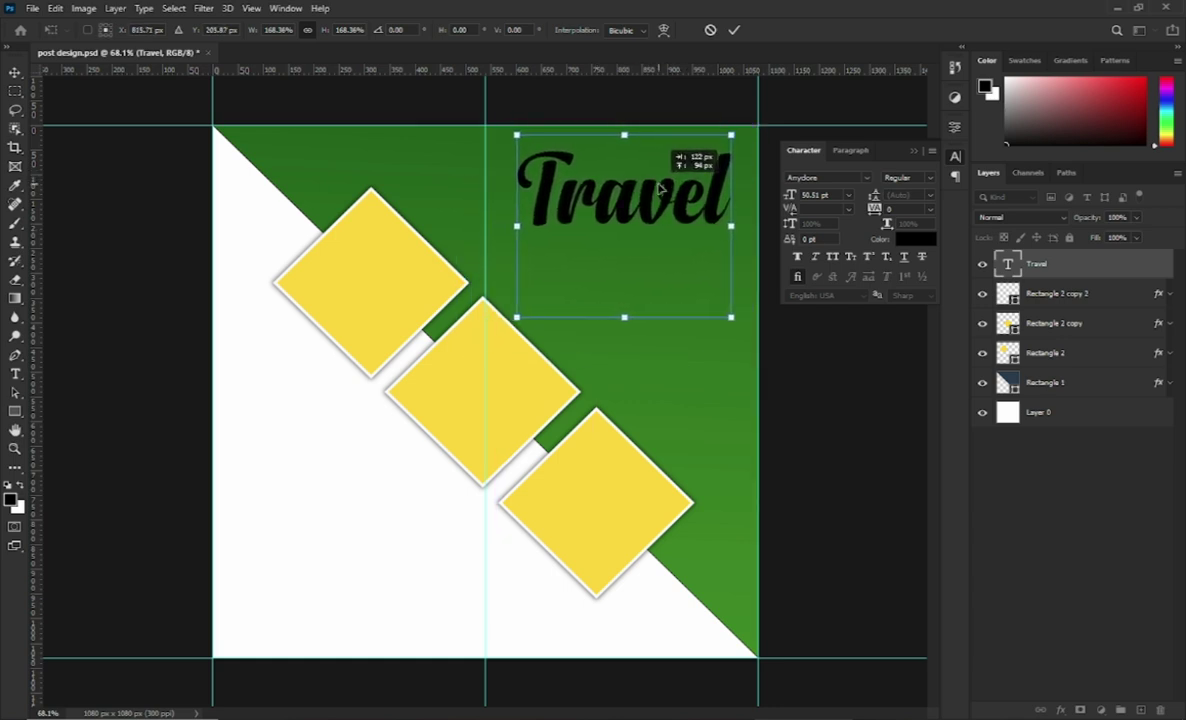
Finish sizing 'Travel' at about 147% and colour it near-white
left_click_drag(728, 133, 706, 156)
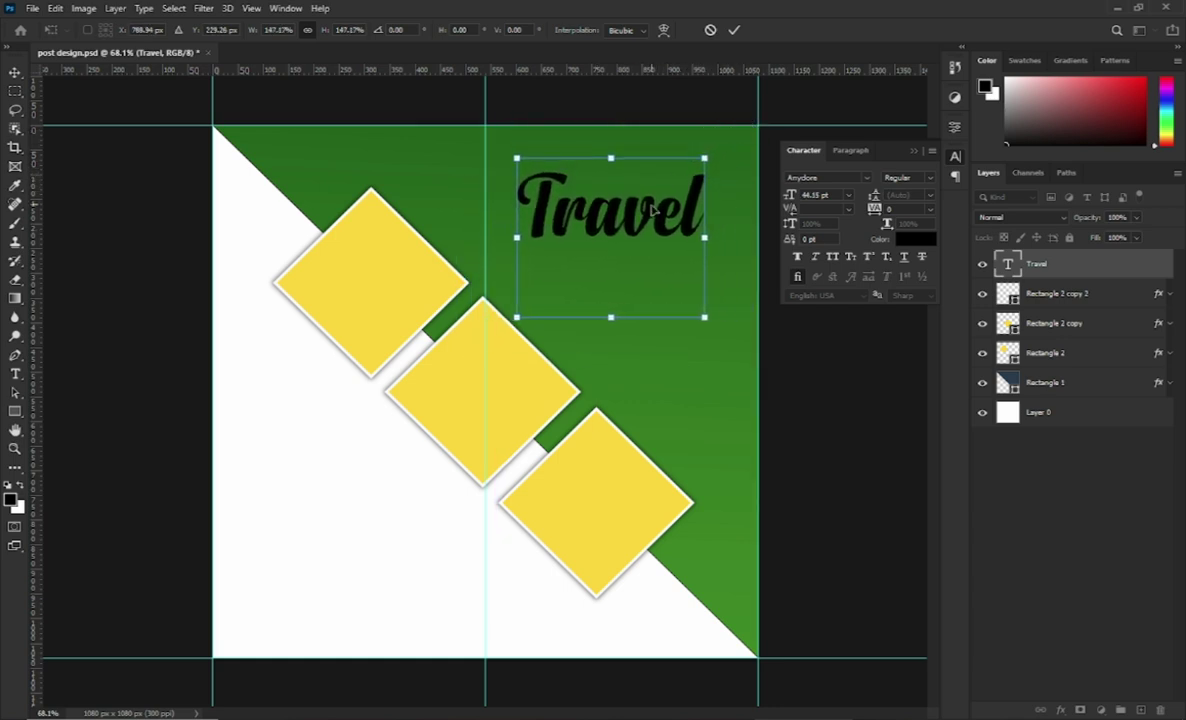
left_click_drag(643, 217, 660, 195)
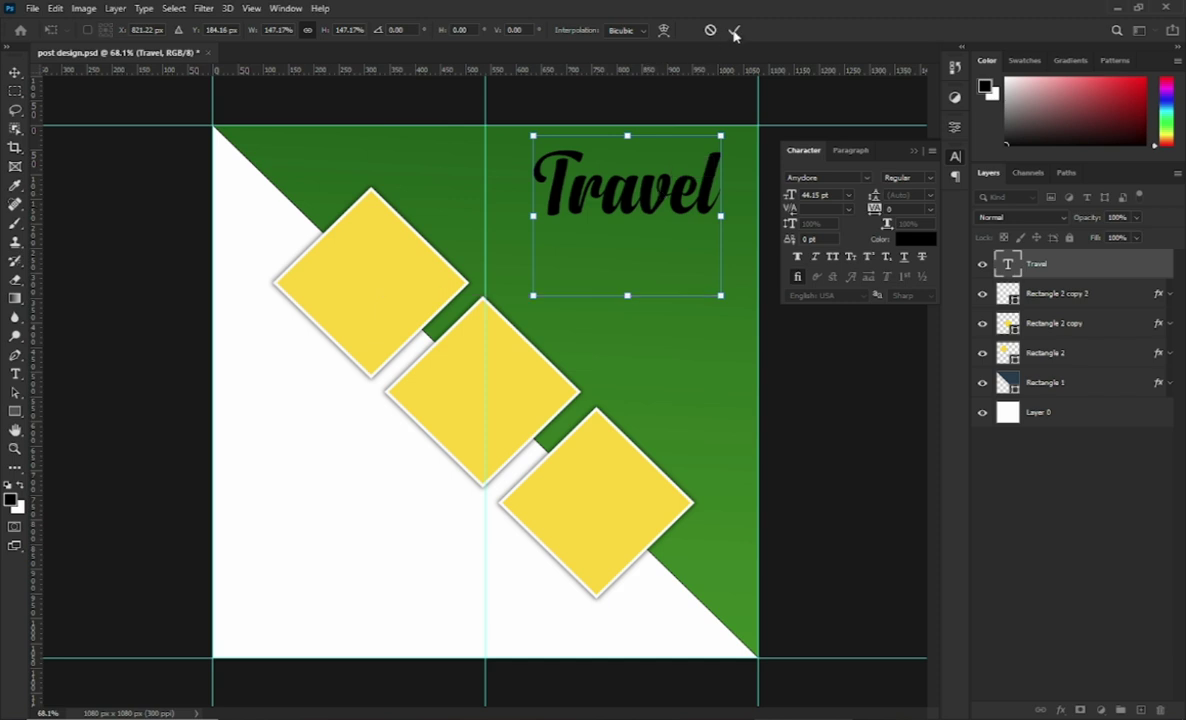
left_click(734, 31)
left_click(913, 240)
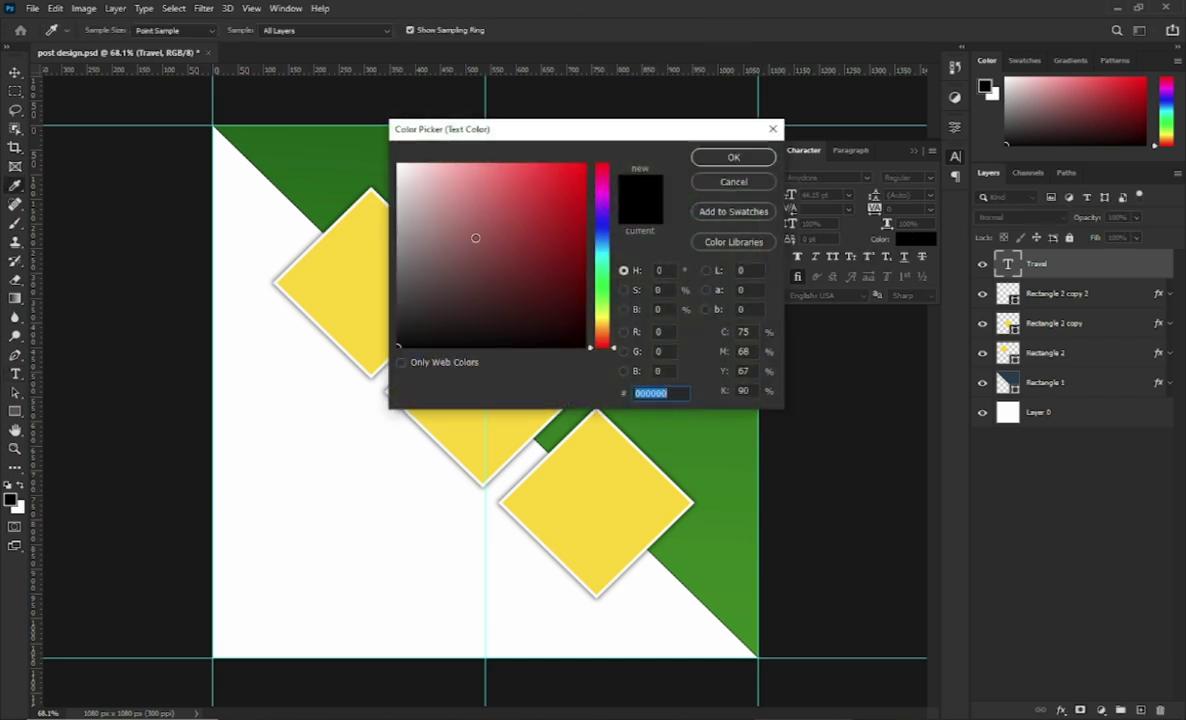
left_click(400, 164)
left_click(733, 158)
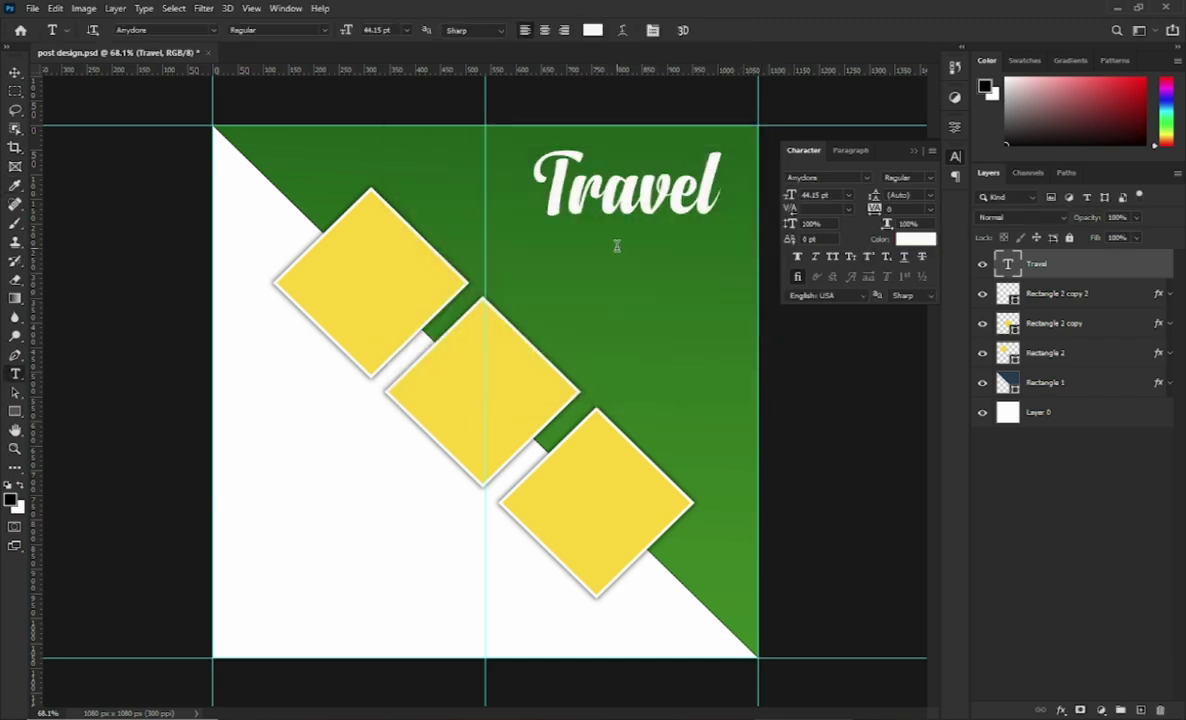
Duplicate 'Travel' just below itself, retype it as 'The World' at 20 pt
key("v")
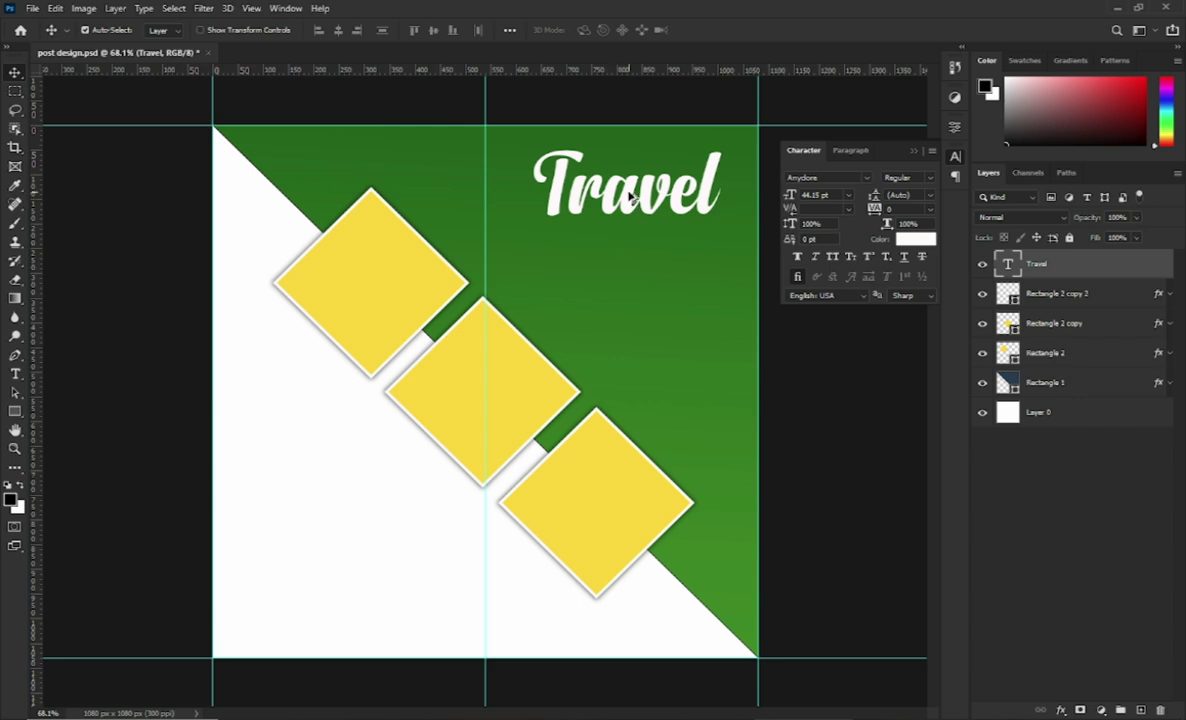
left_click_drag(630, 203, 621, 262)
double_click(621, 262)
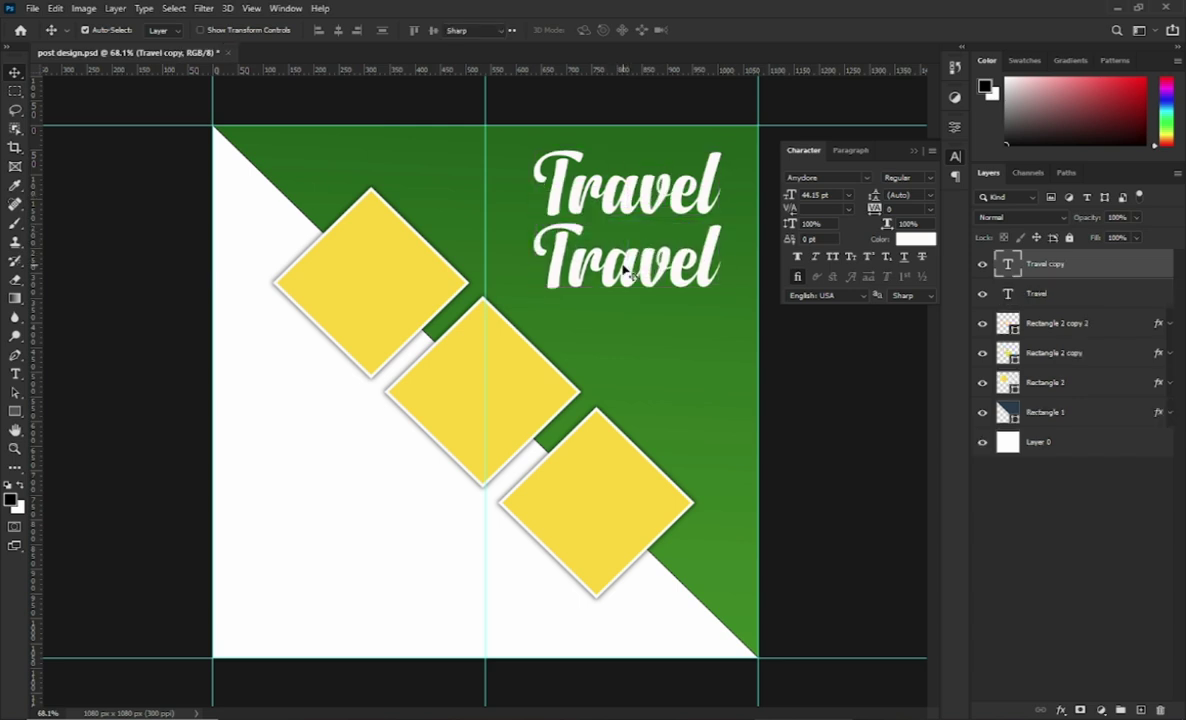
key("ctrl+a")
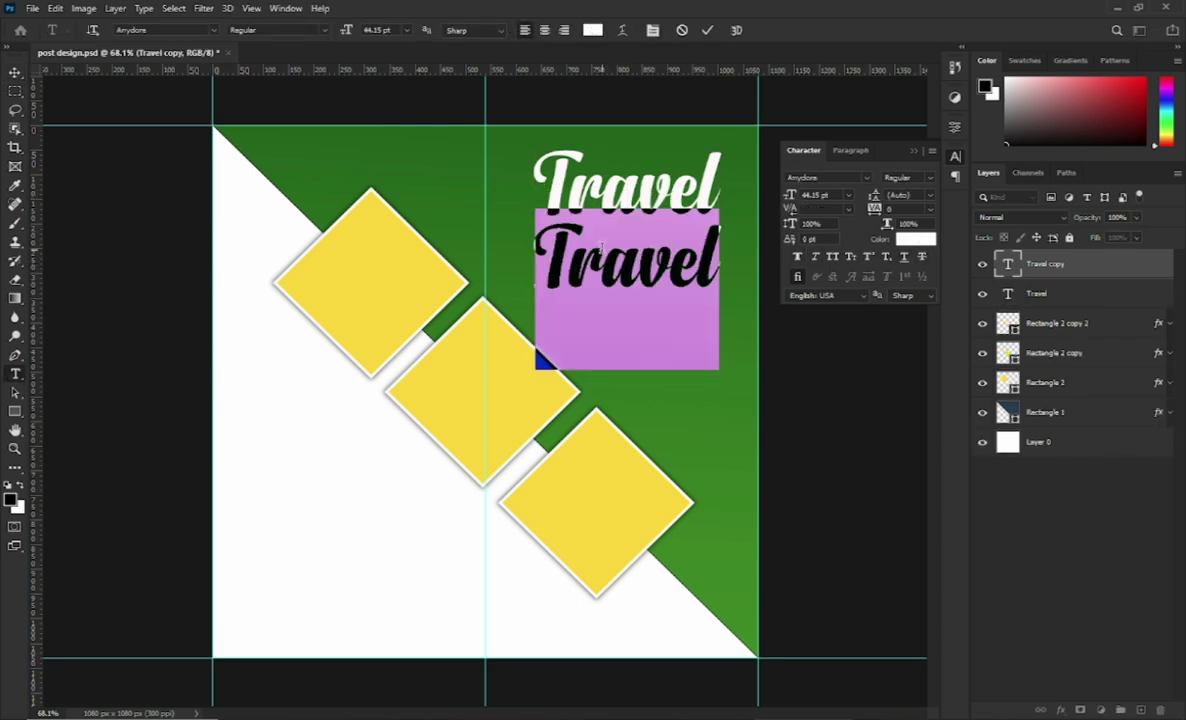
type("The")
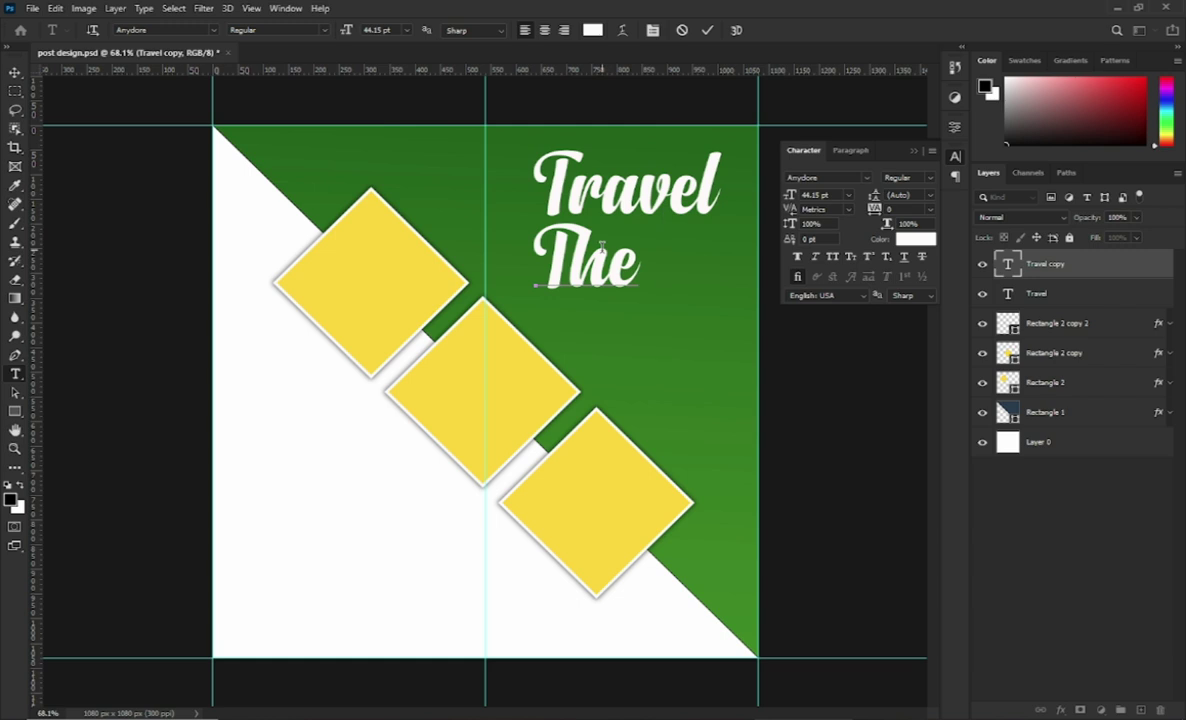
type(" Wo")
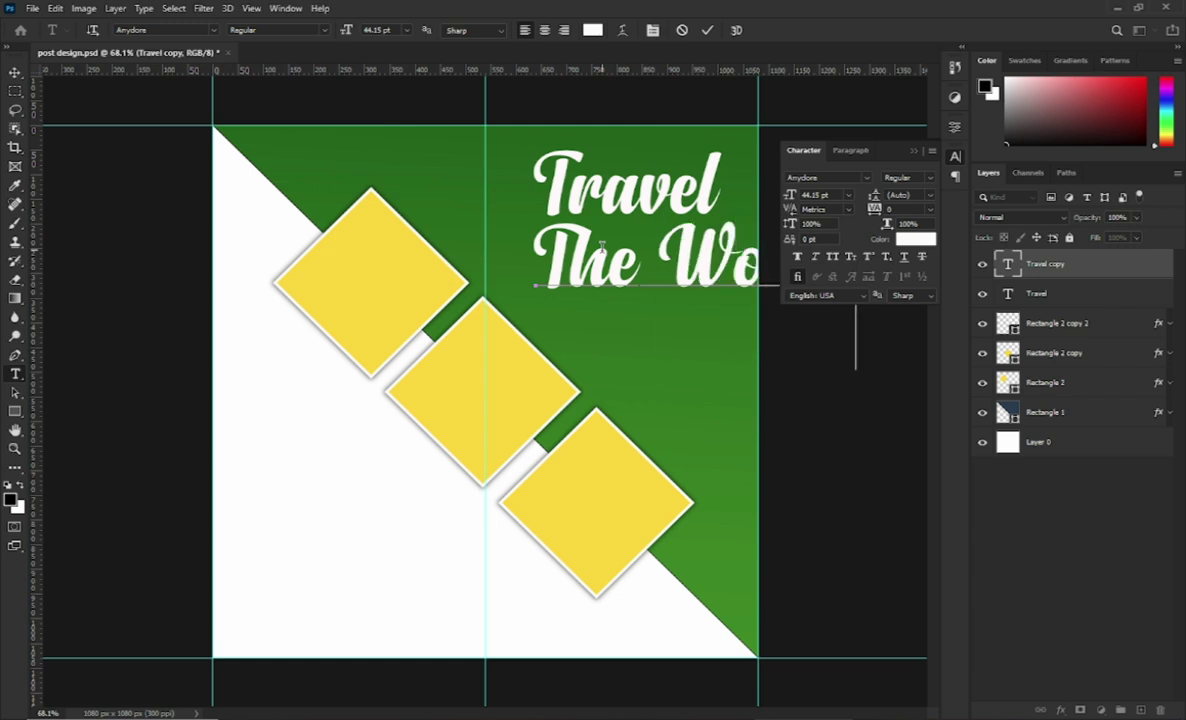
key("ctrl+a")
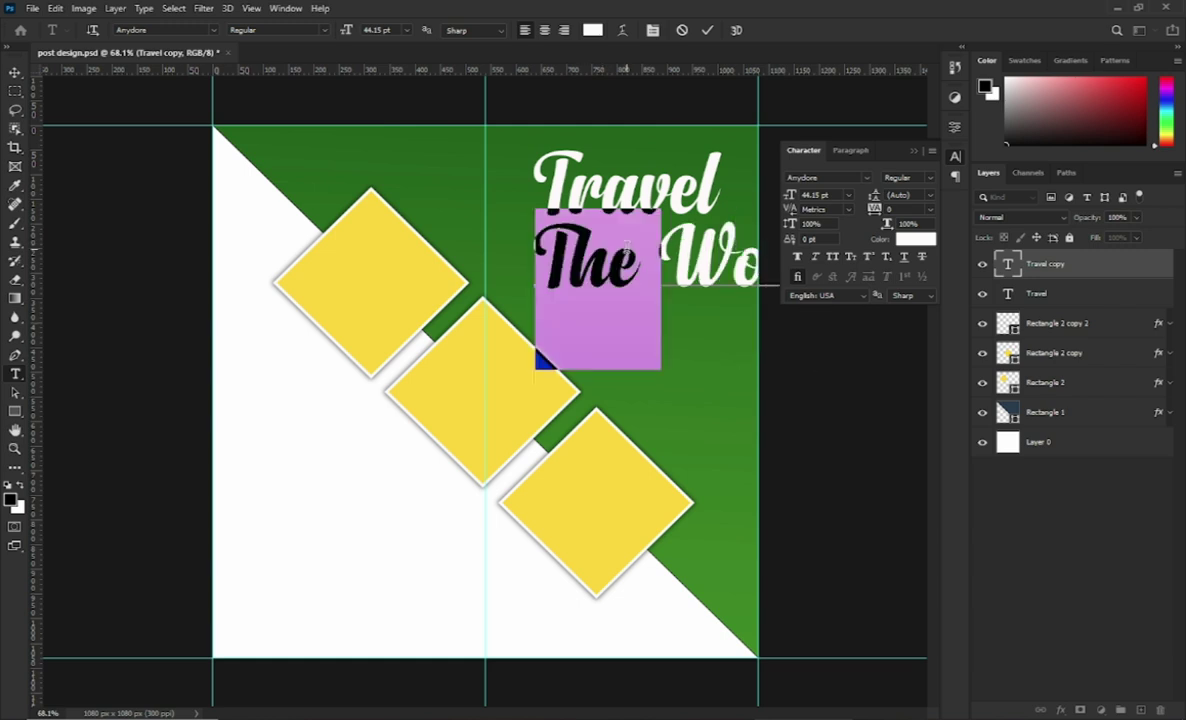
left_click(827, 194)
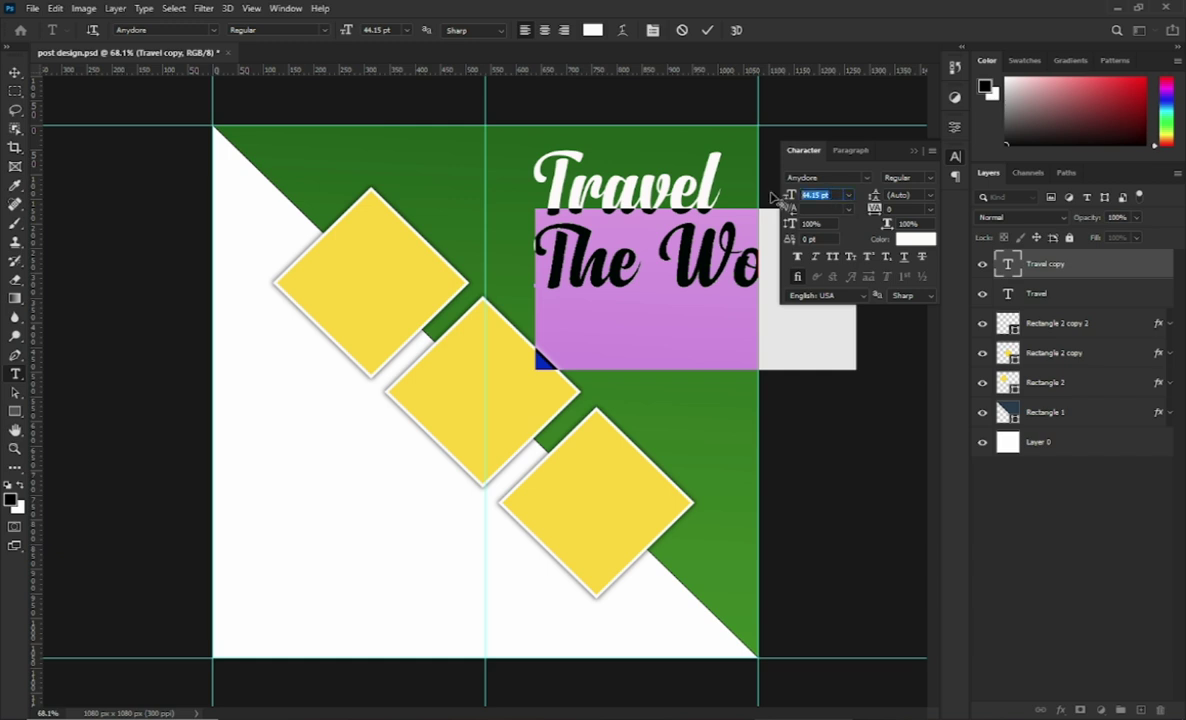
type("320")
key("Return")
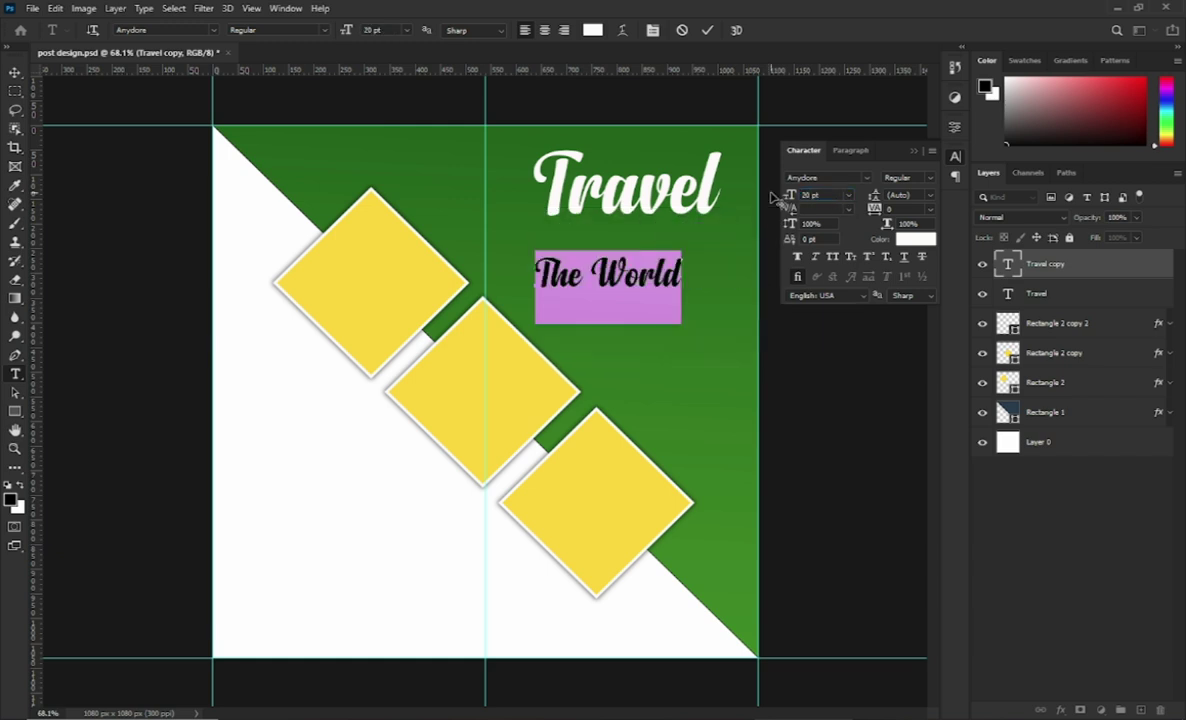
left_click(707, 30)
Enlarge the 'Travel' heading to about 114% and nudge it slightly left and down
key("v")
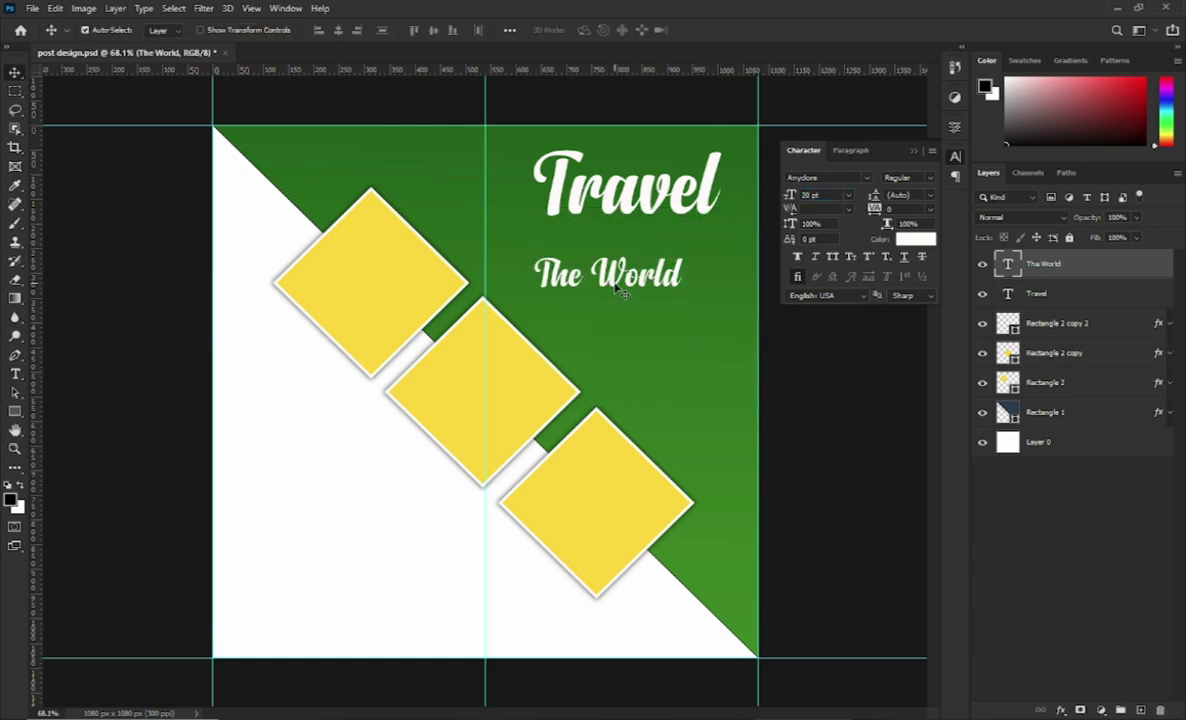
left_click_drag(611, 198, 595, 203)
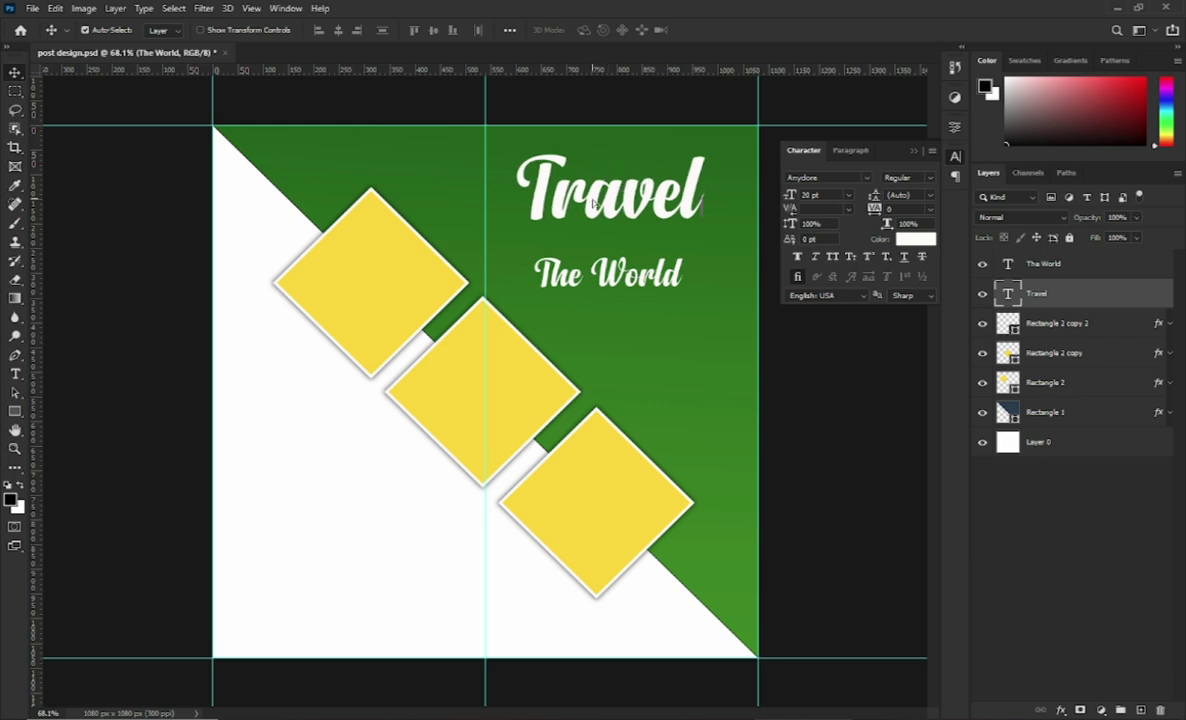
key("ctrl+t")
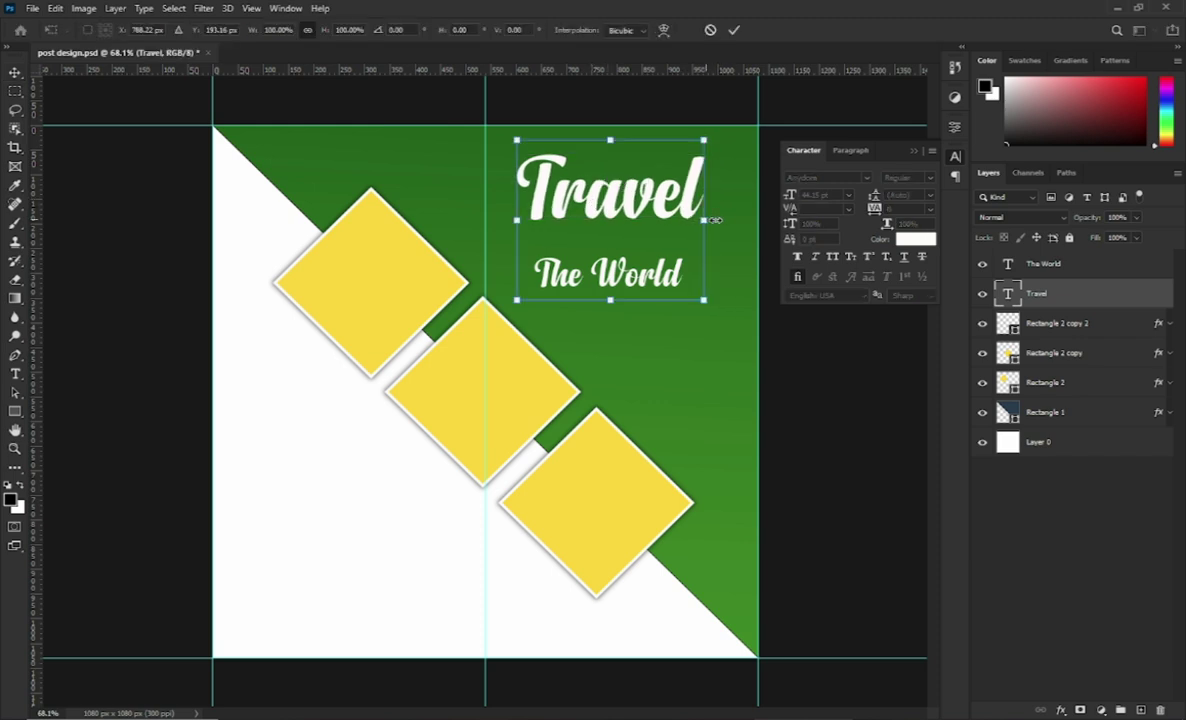
left_click_drag(714, 219, 730, 215)
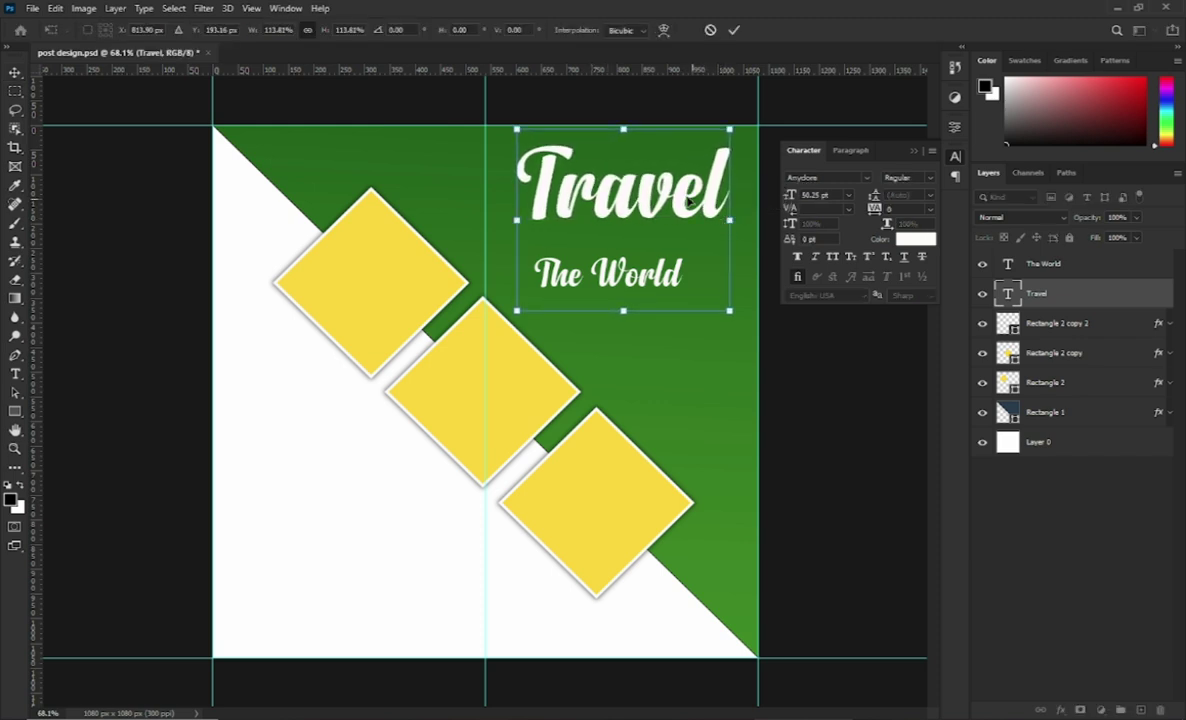
left_click_drag(668, 192, 661, 204)
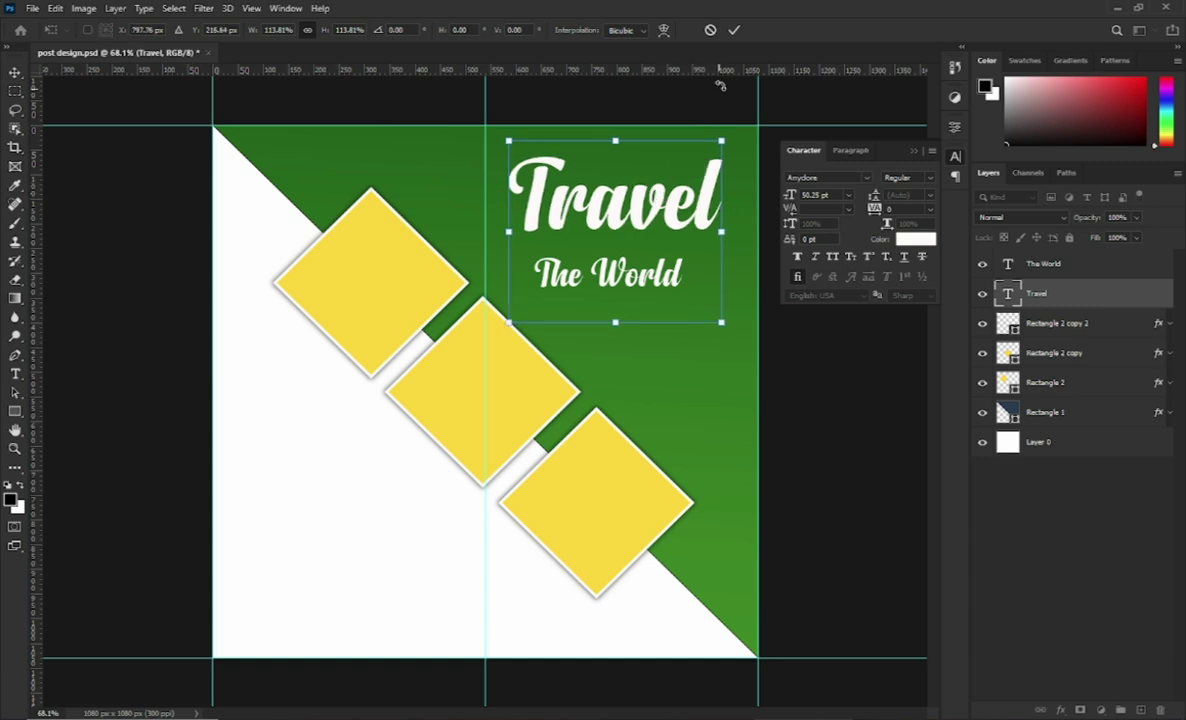
left_click(734, 29)
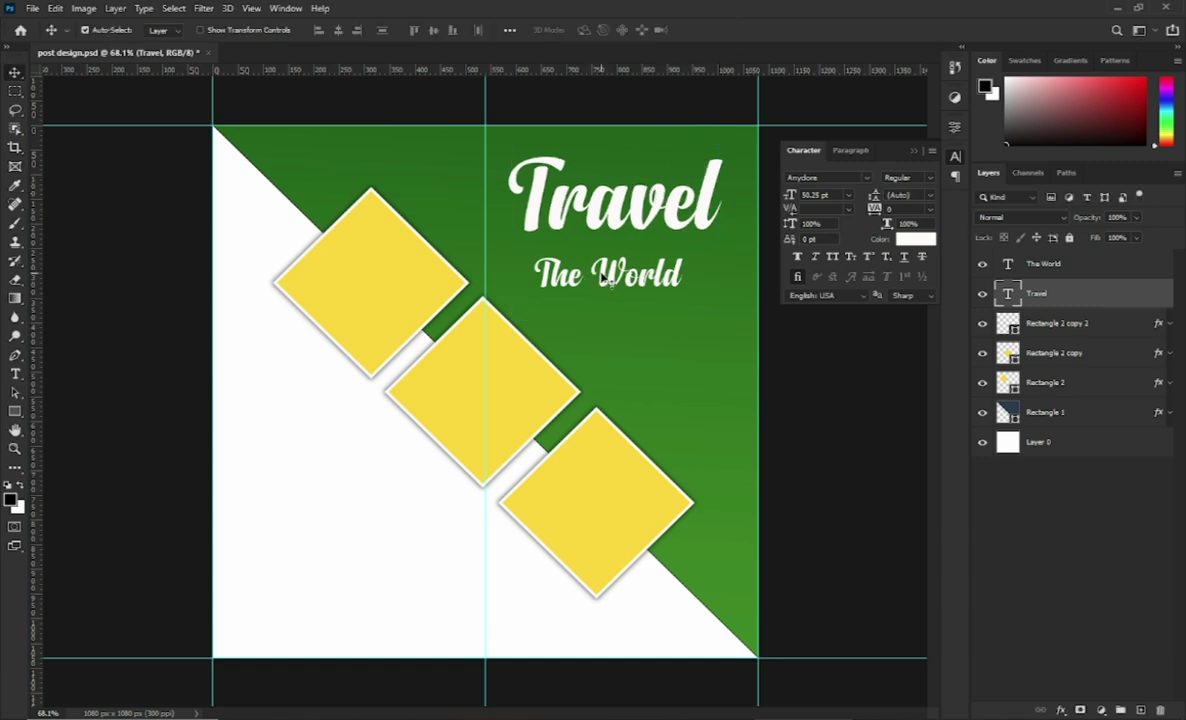
Move 'The World' up under 'Travel' and scale it to span Travel's width
left_click_drag(605, 281, 587, 263)
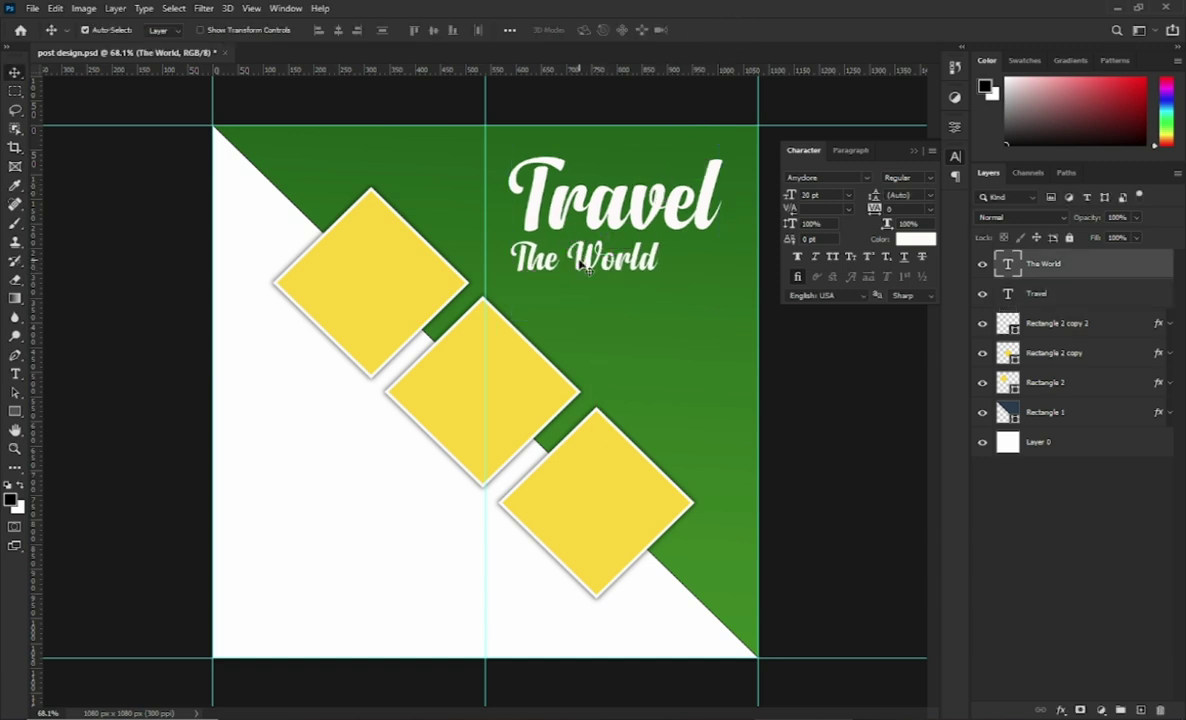
key("ctrl+t")
left_click_drag(666, 274, 719, 270)
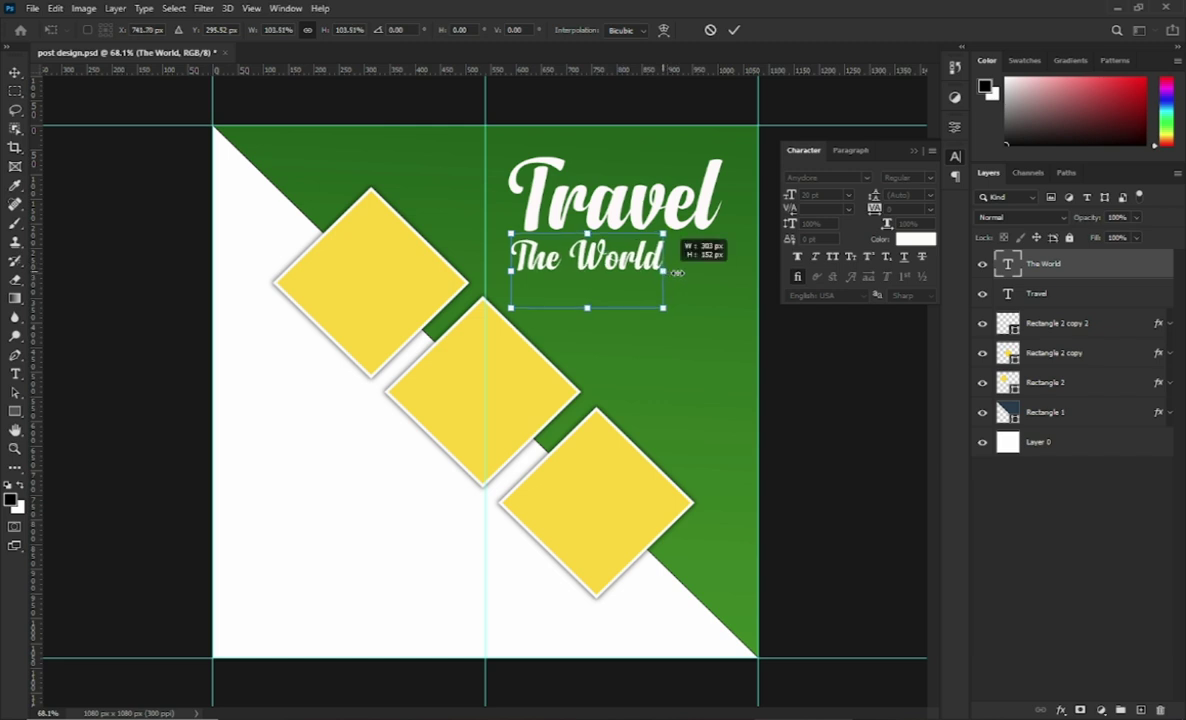
left_click_drag(668, 222, 666, 230)
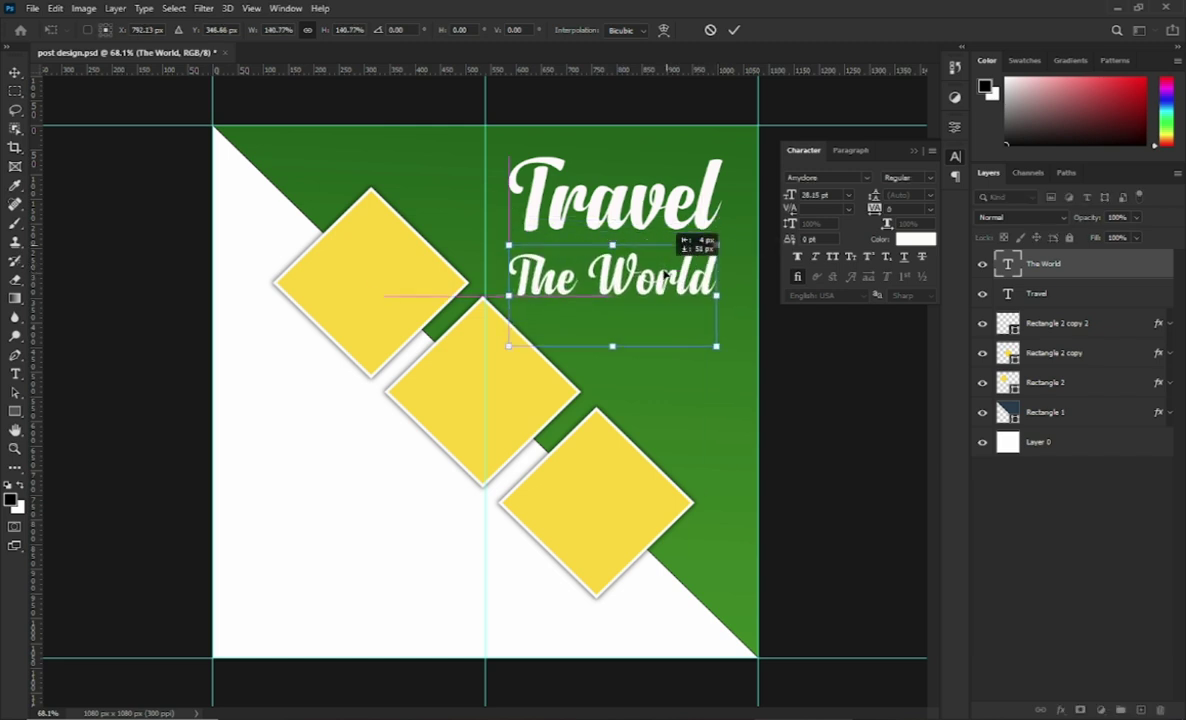
left_click(733, 31)
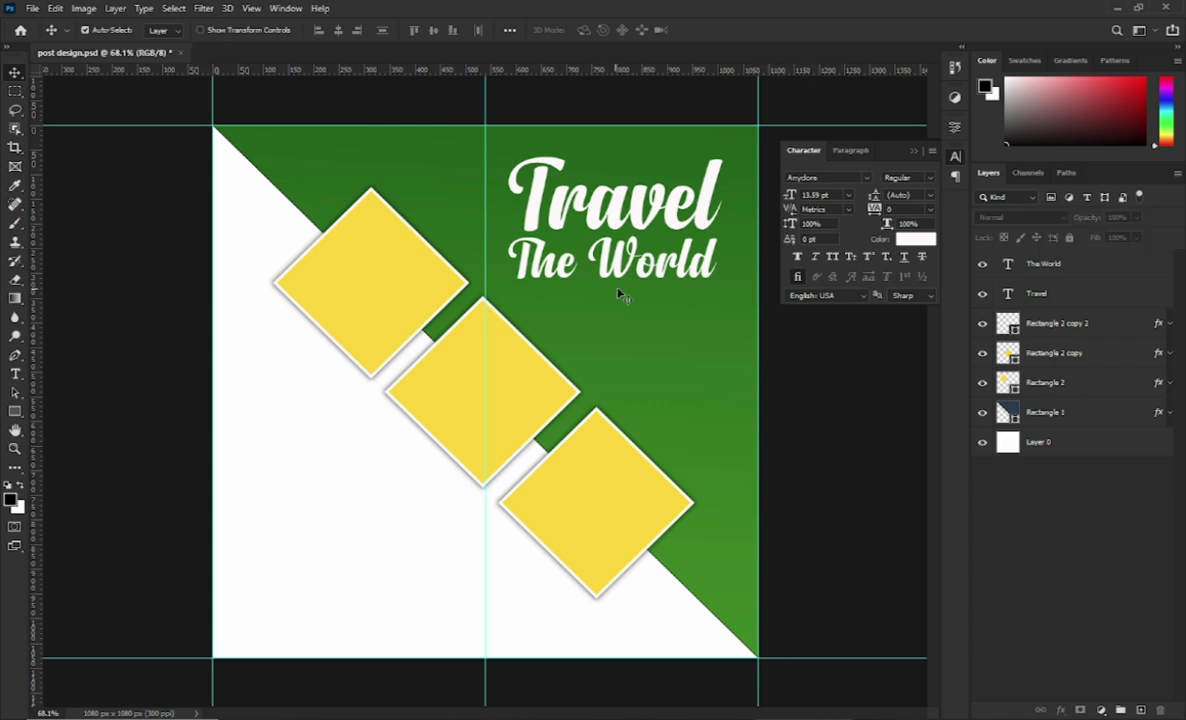
Colour the word 'World' yellow, sampled from one of the diamonds
double_click(571, 240)
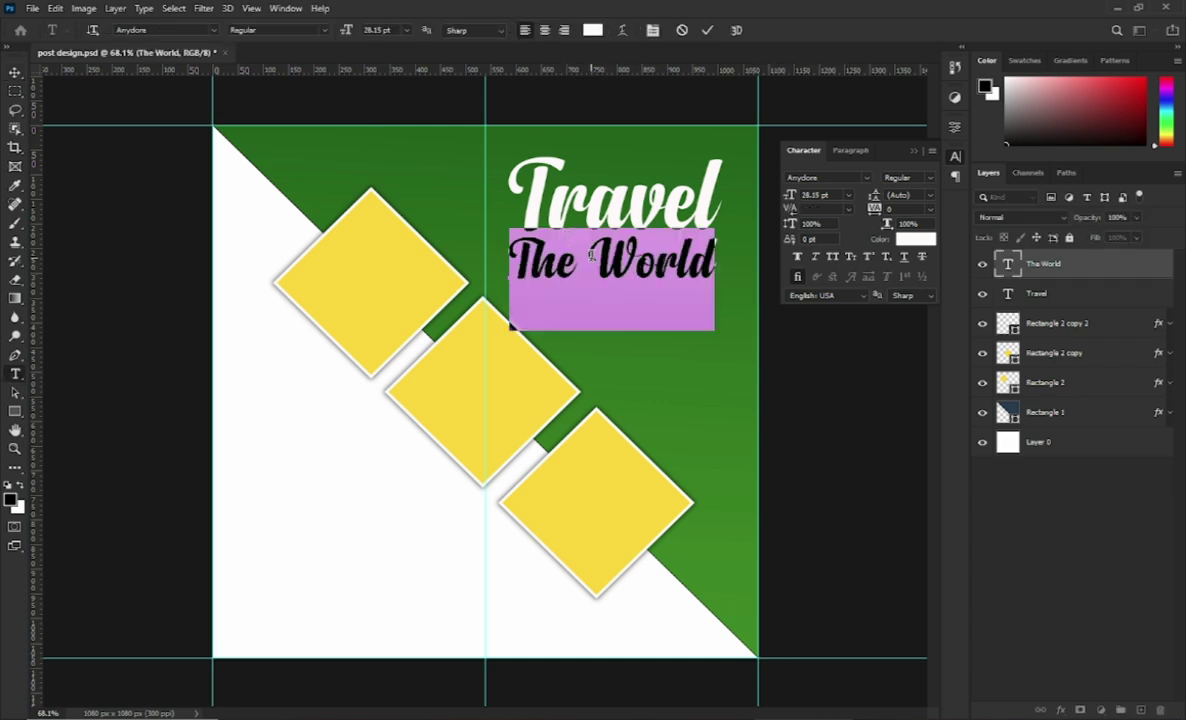
left_click_drag(591, 256, 731, 257)
left_click(593, 30)
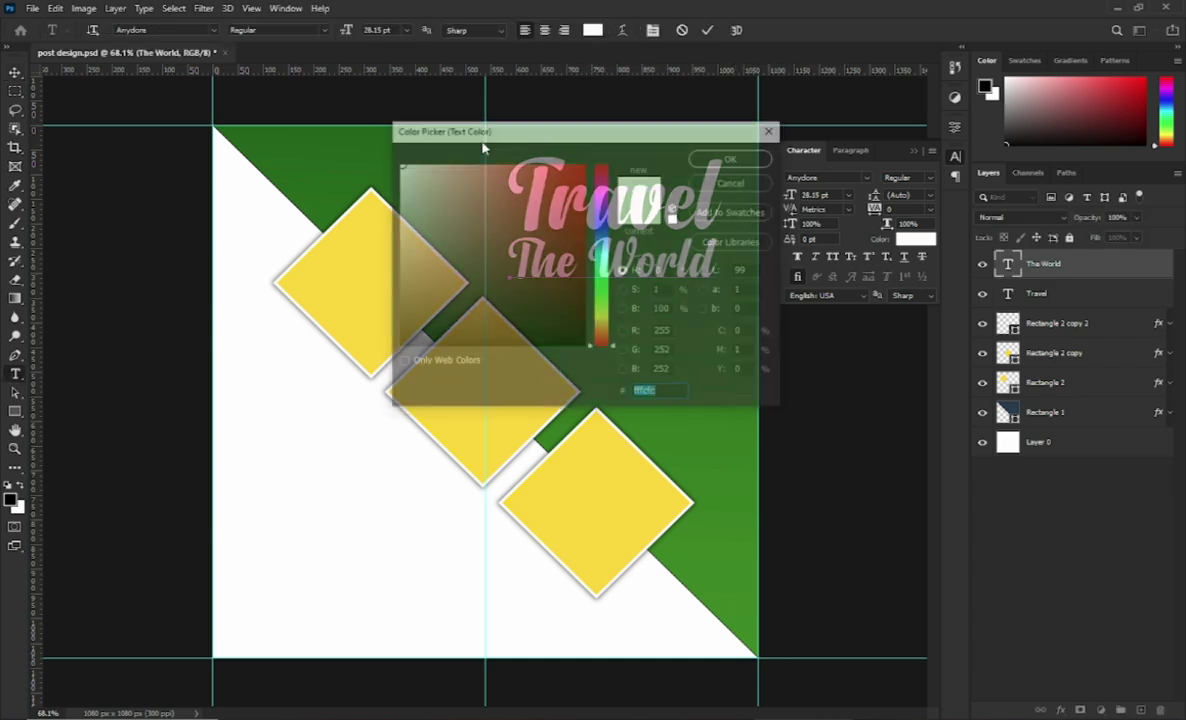
left_click(371, 265)
left_click(728, 154)
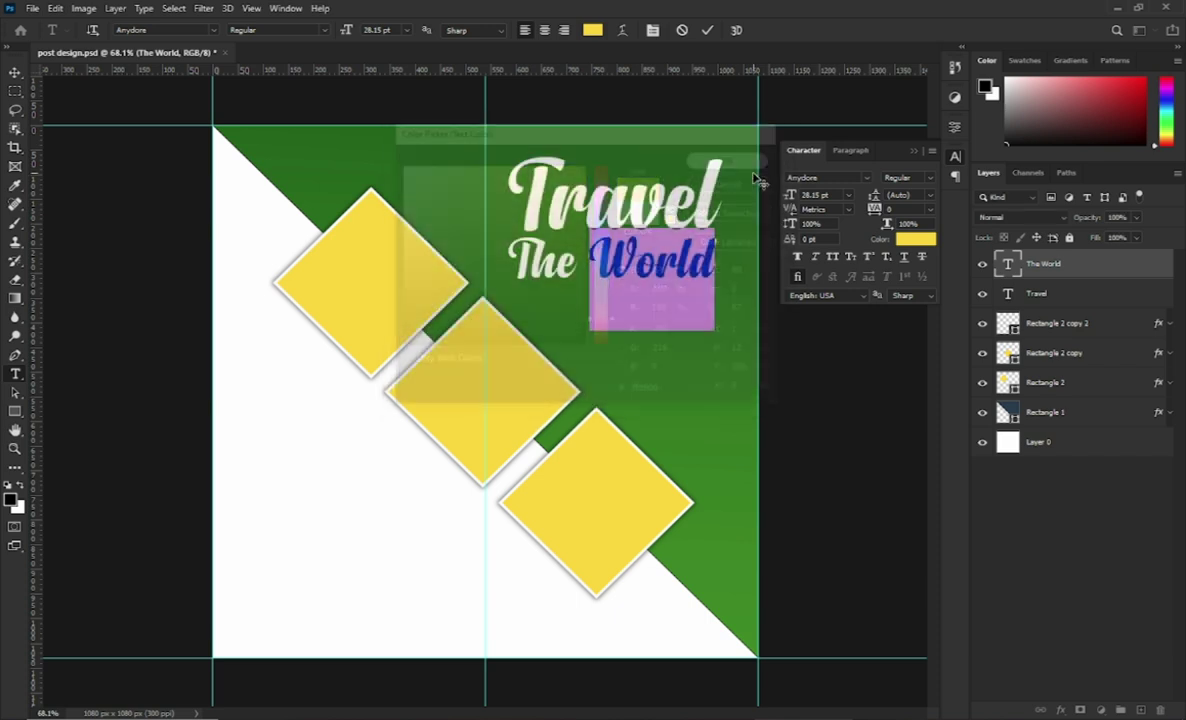
left_click(707, 30)
Finish the text edit and save the design
key("v")
left_click(829, 418)
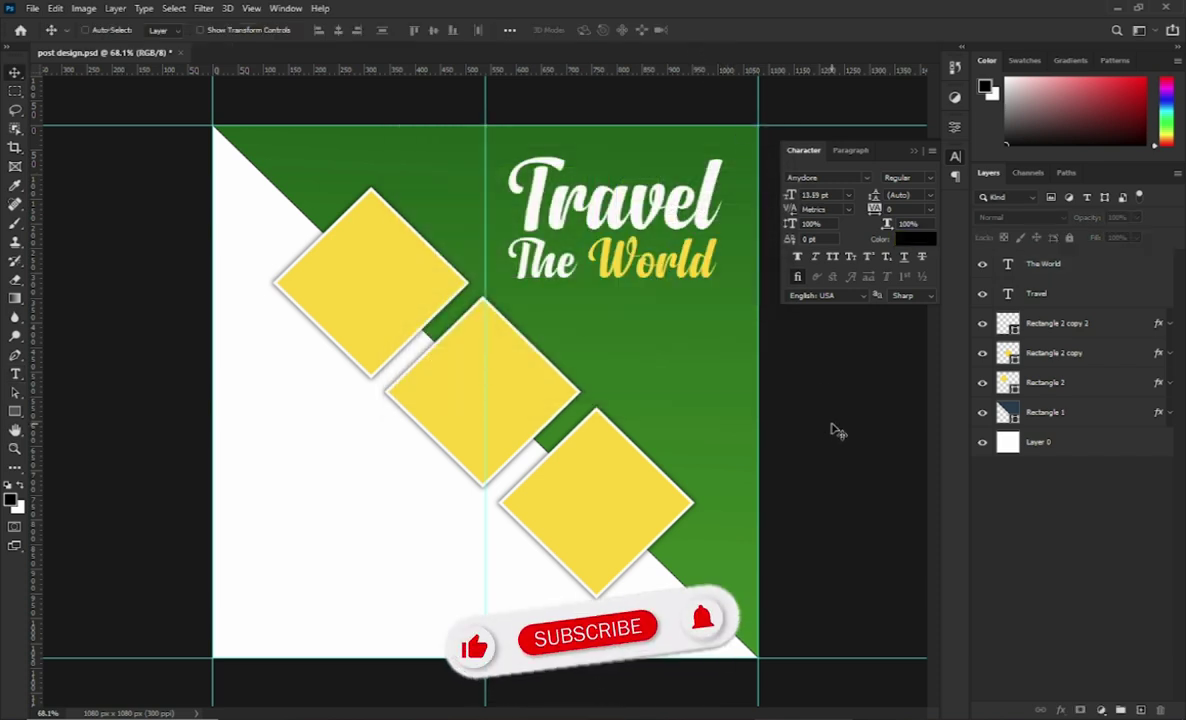
key("ctrl+s")
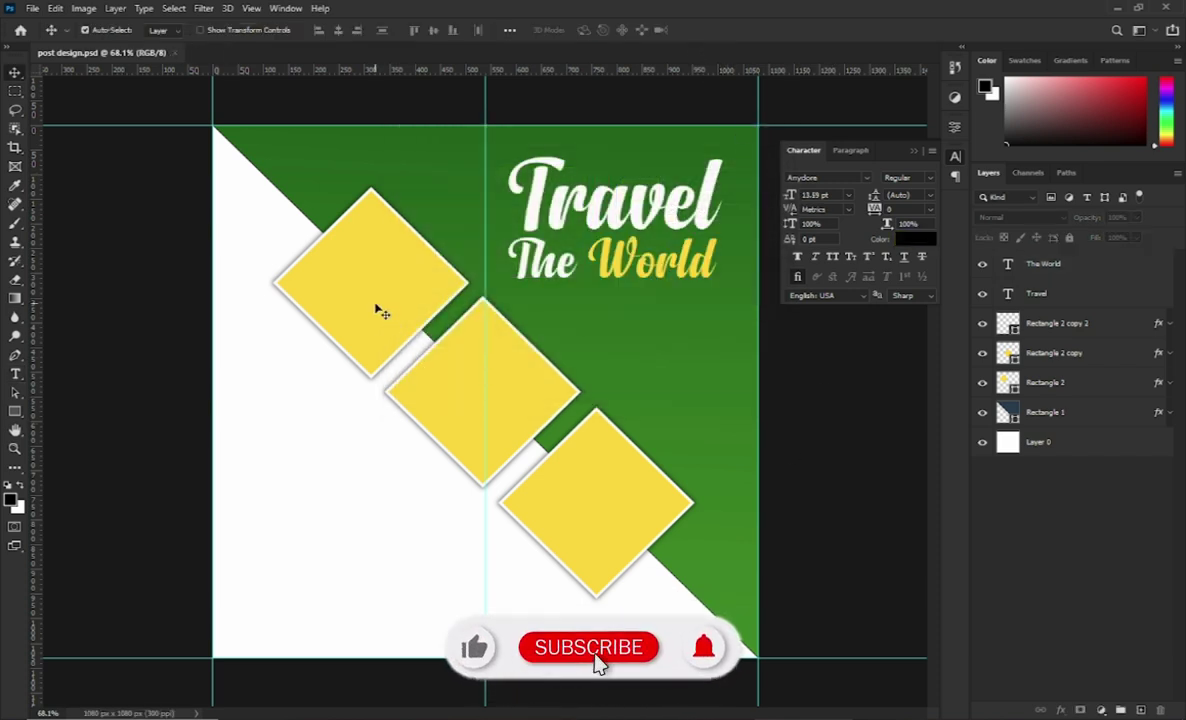
left_click(384, 310)
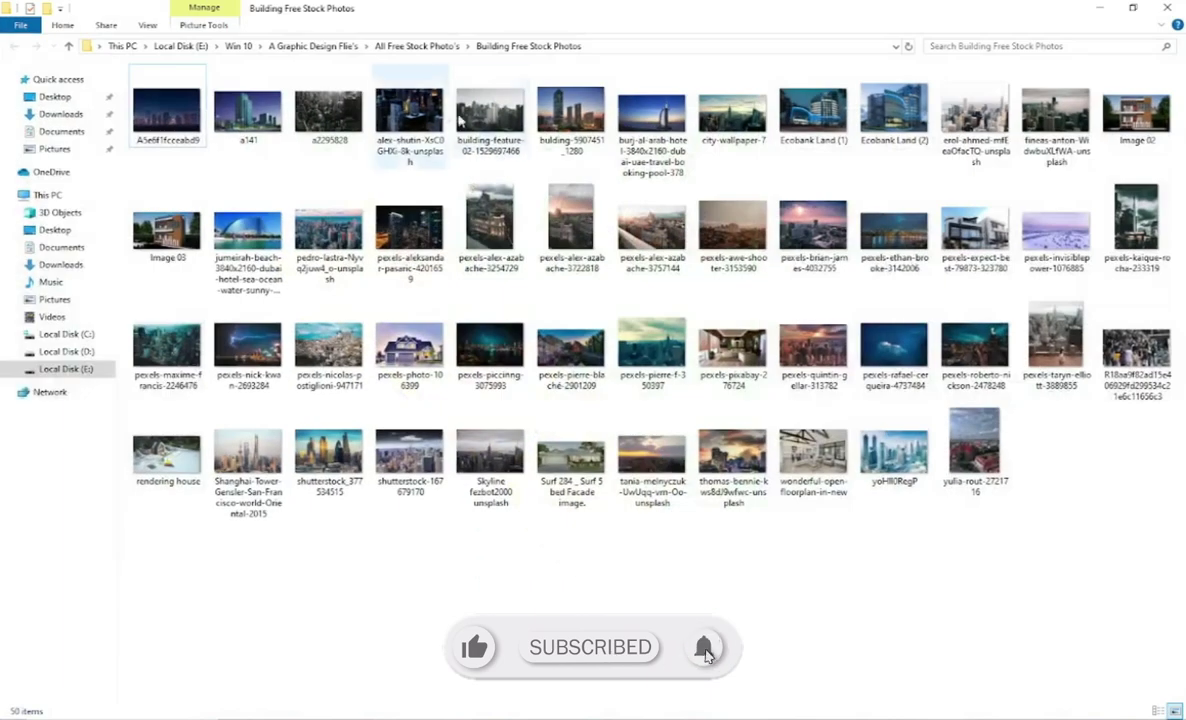
Bring the building-5907451_1280 photo from Building Free Stock Photos into the poster
key("Right")
key("Right")
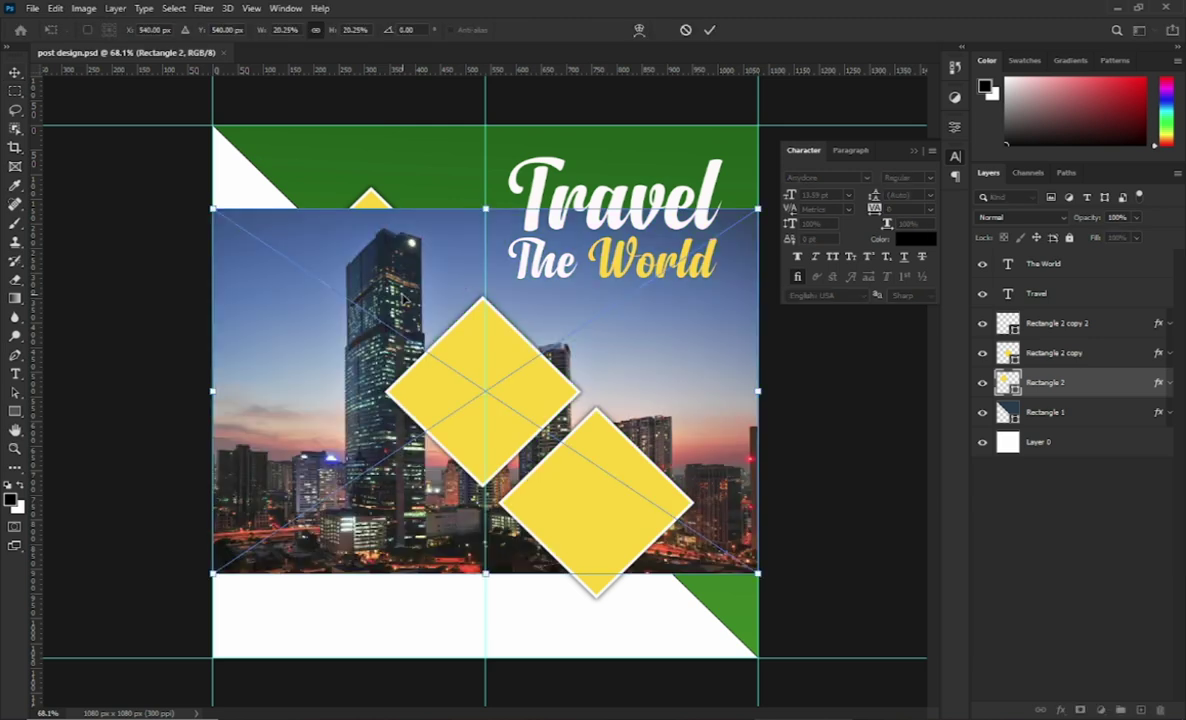
Commit the placed building photo and clip it into the top diamond
left_click(709, 30)
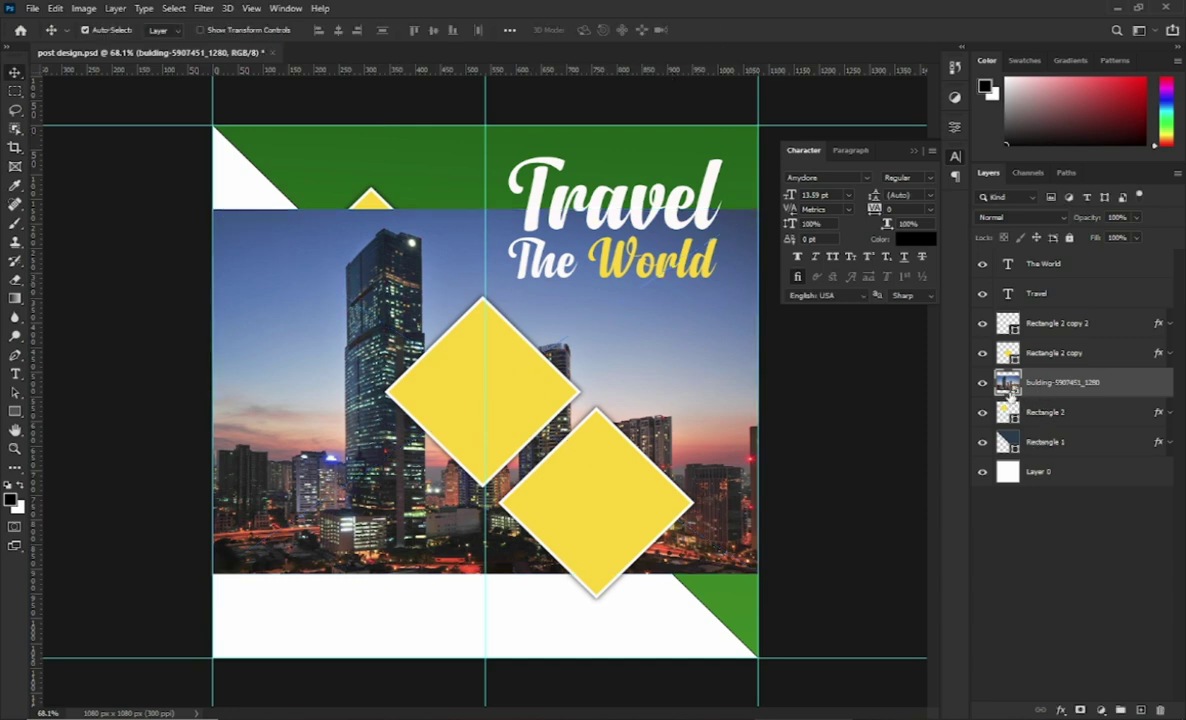
key("super")
key("super")
scroll(486, 380, "up", 2)
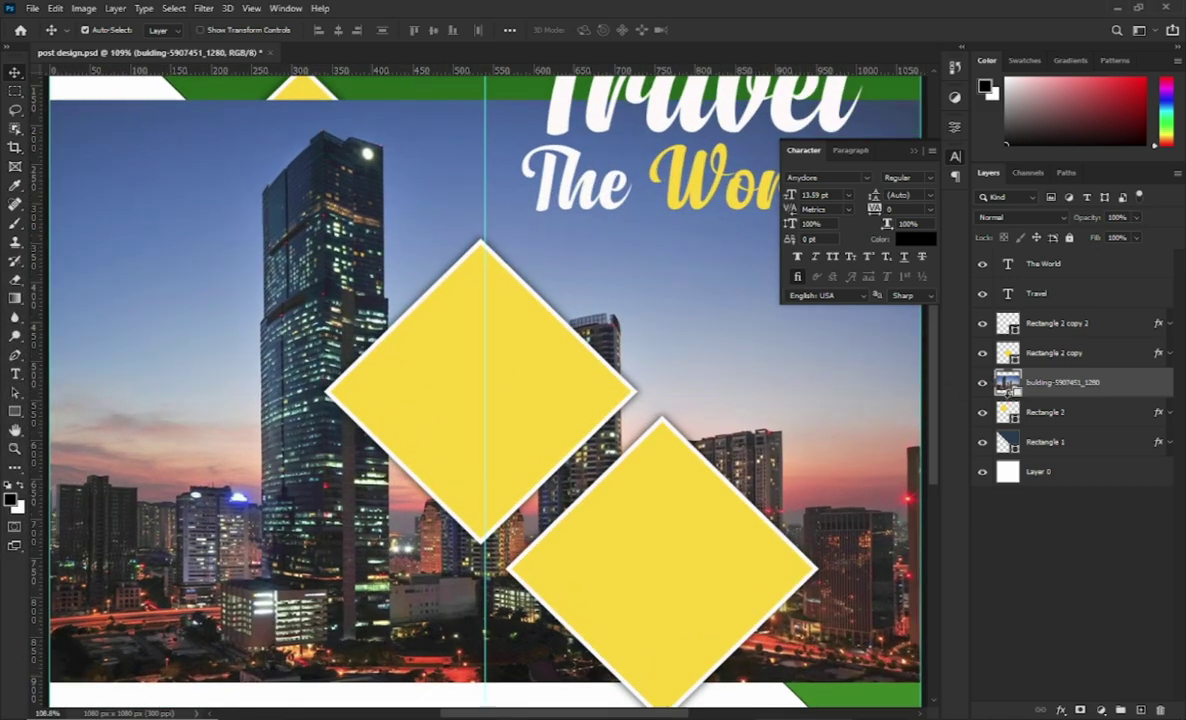
key("ctrl+alt+g")
scroll(530, 398, "down", 3)
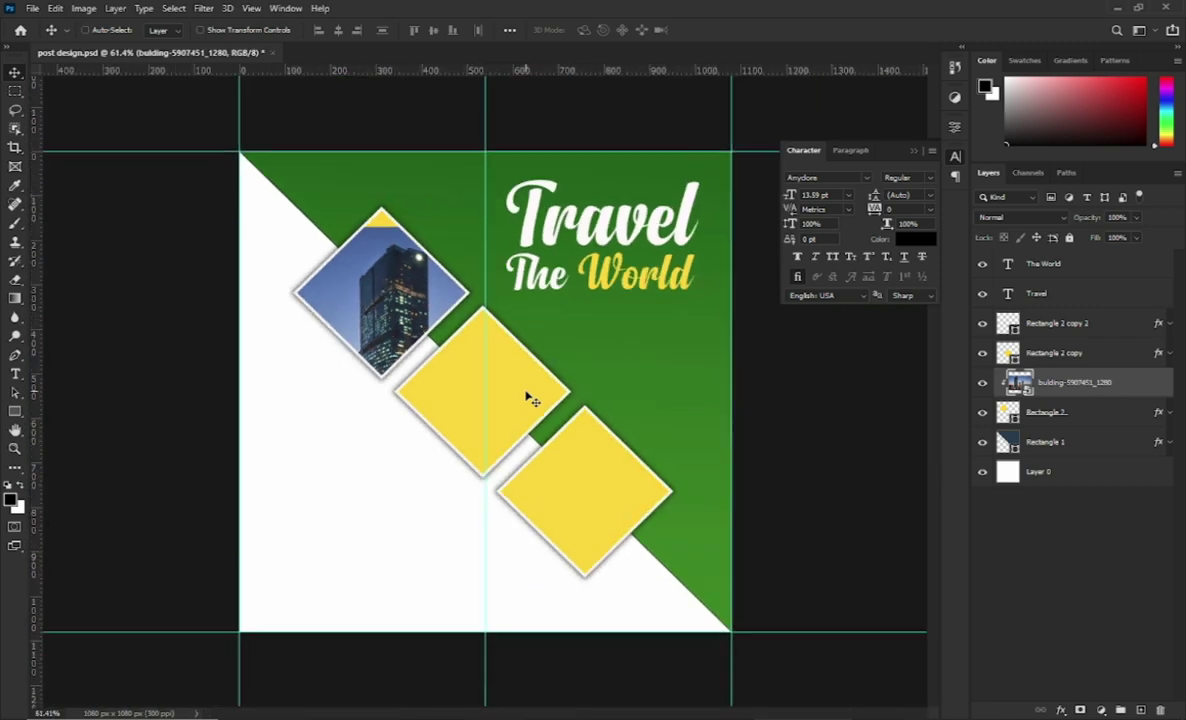
Scale the clipped photo to about 10.78%, flip it horizontally, and fit it in the diamond
key("ctrl+t")
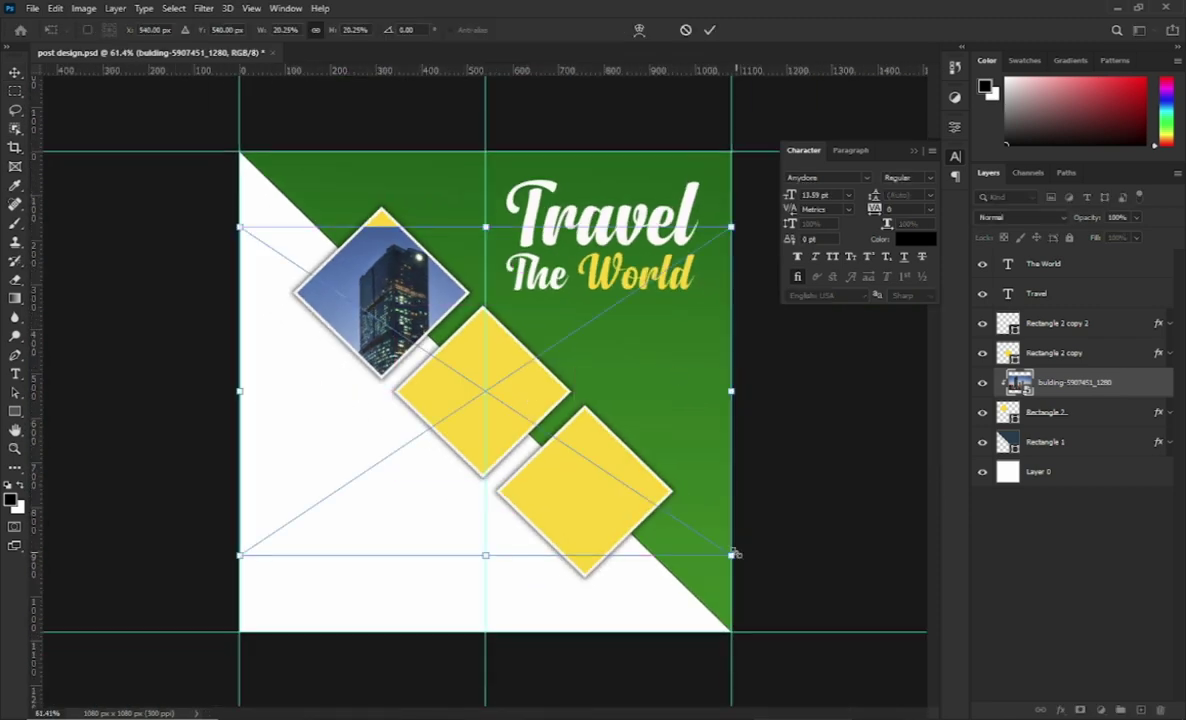
left_click_drag(735, 553, 455, 378)
mouse_move(375, 303)
left_mouse_down()
mouse_move(392, 276)
mouse_move(404, 282)
left_mouse_up()
left_click_drag(484, 286, 498, 288)
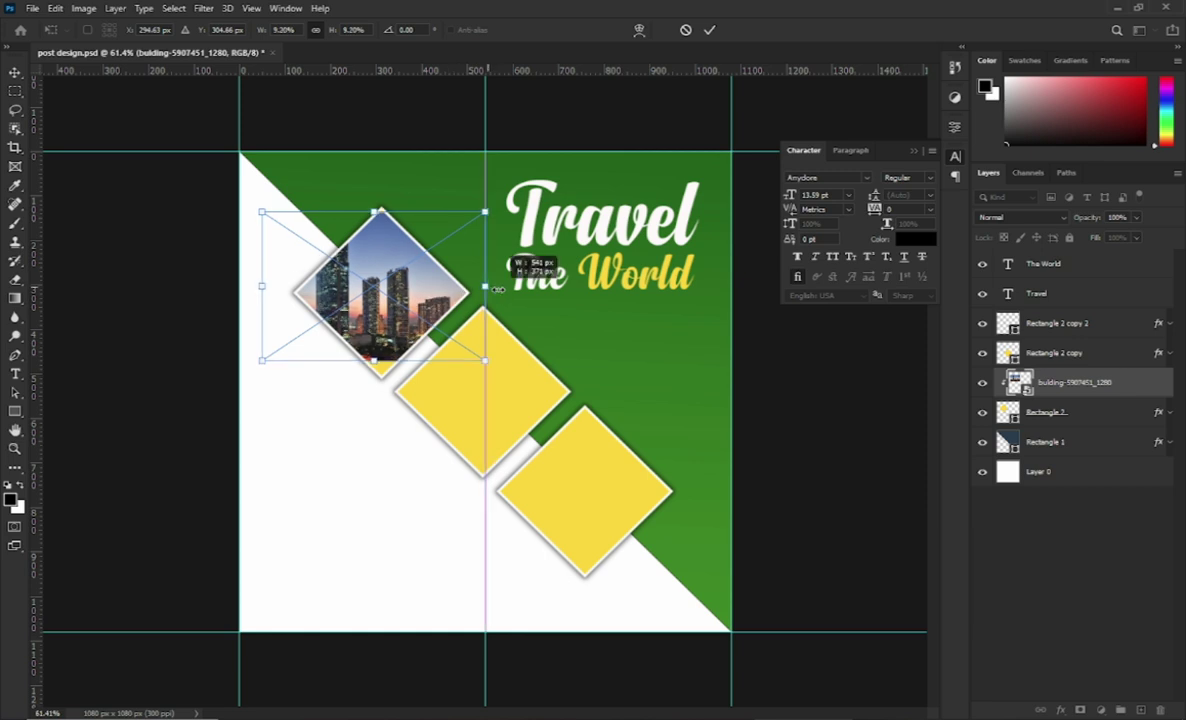
left_click_drag(373, 369, 375, 378)
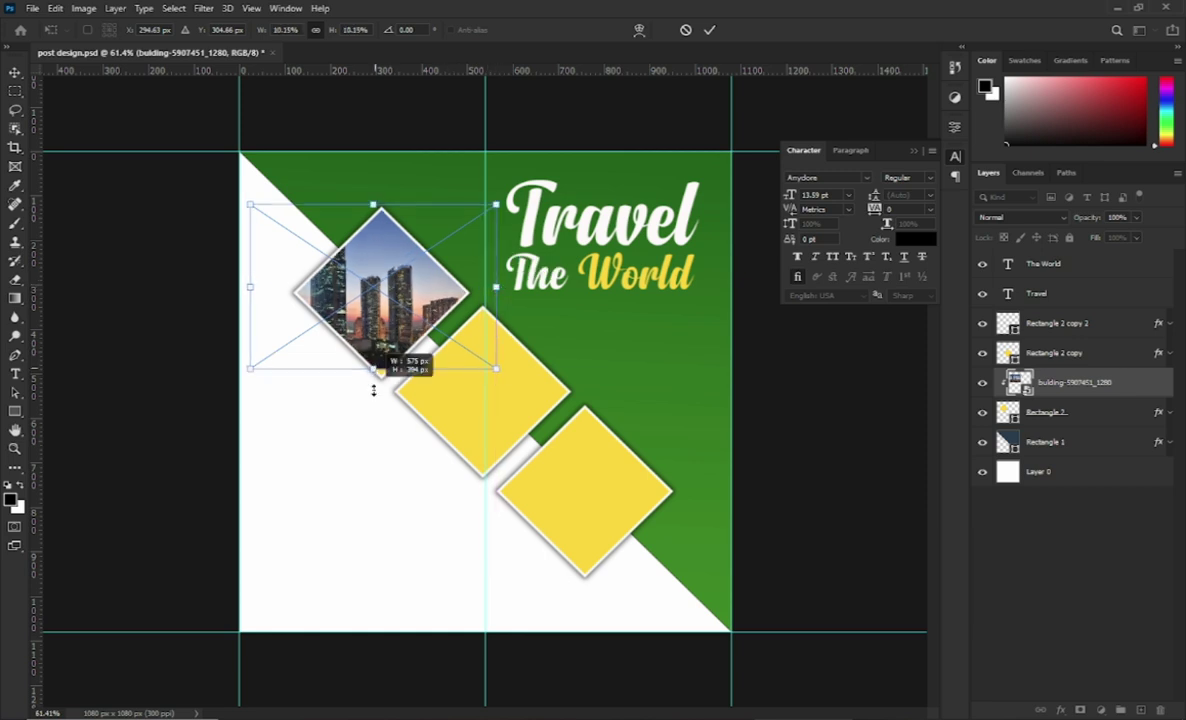
right_click(372, 315)
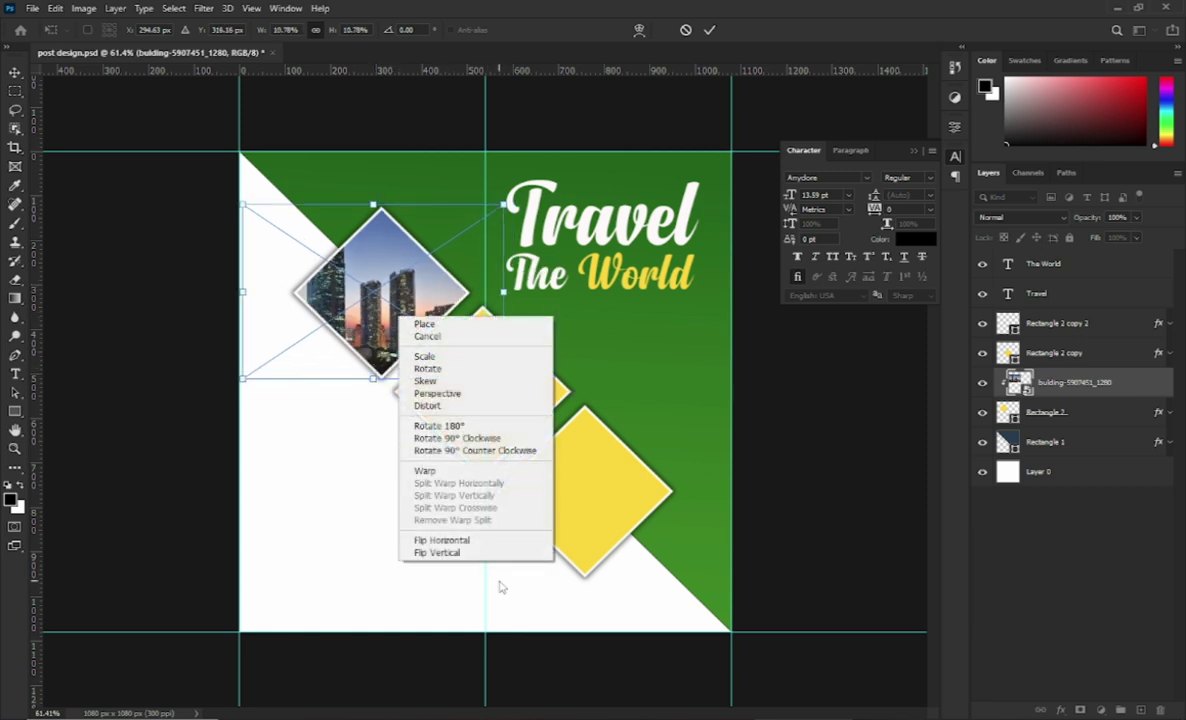
left_click(497, 540)
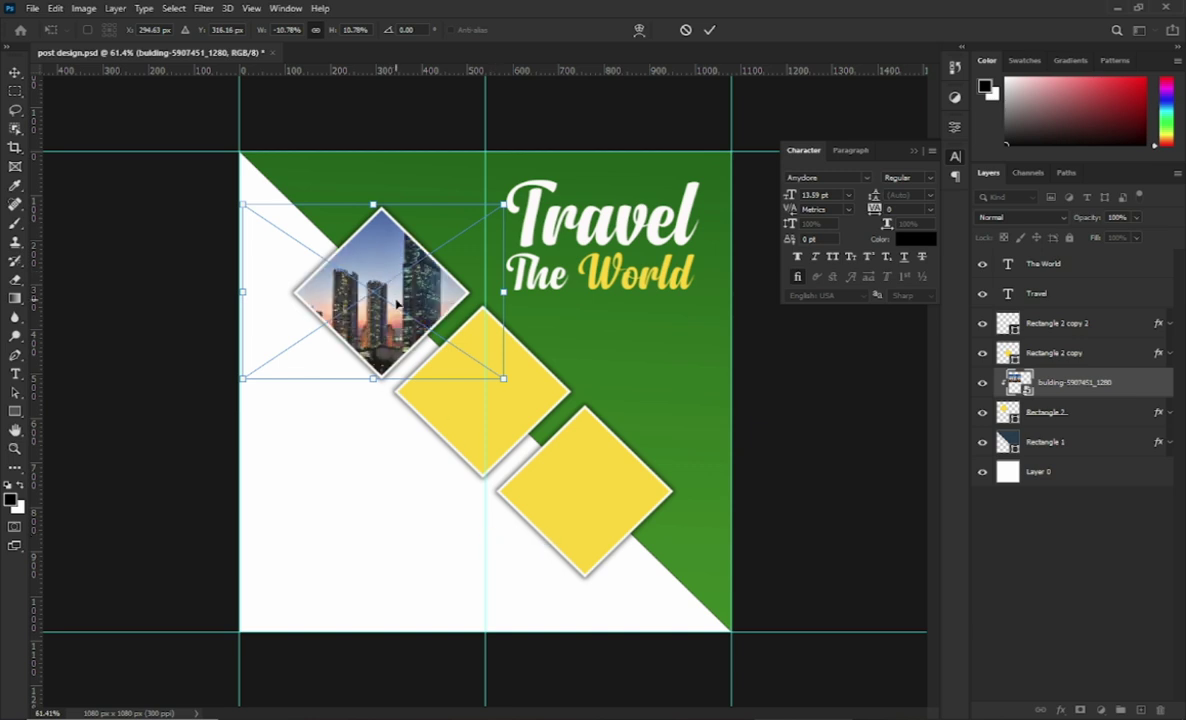
left_click_drag(397, 303, 370, 303)
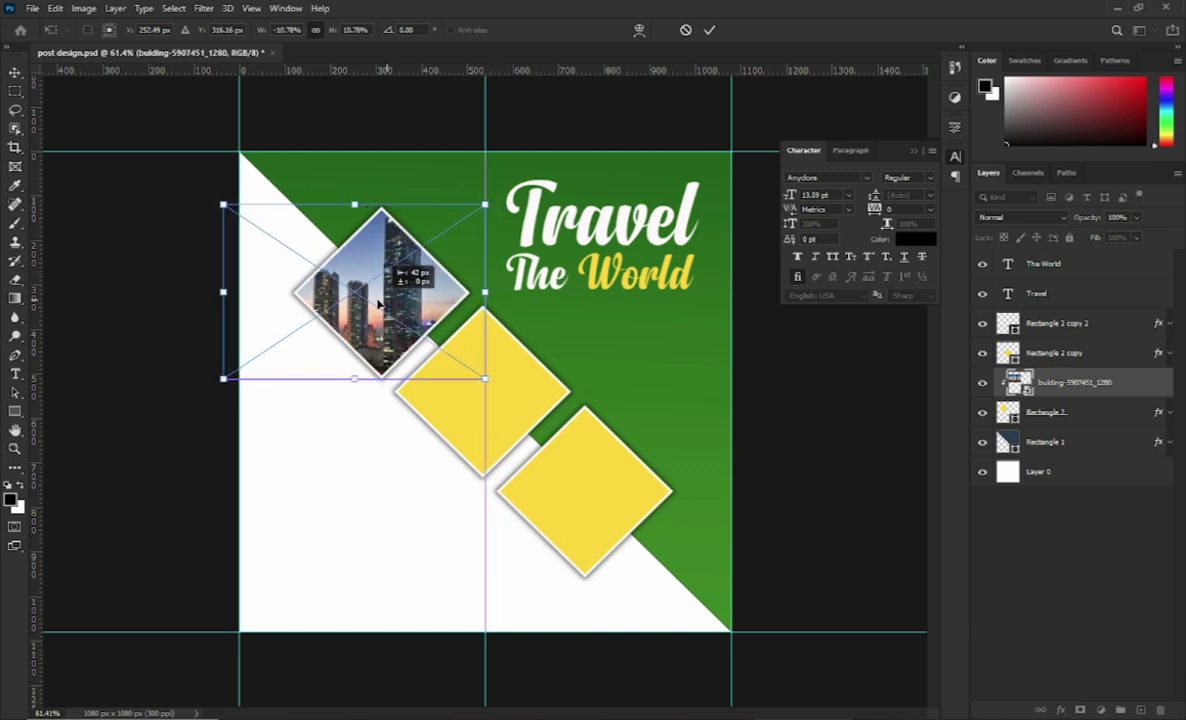
left_click(707, 29)
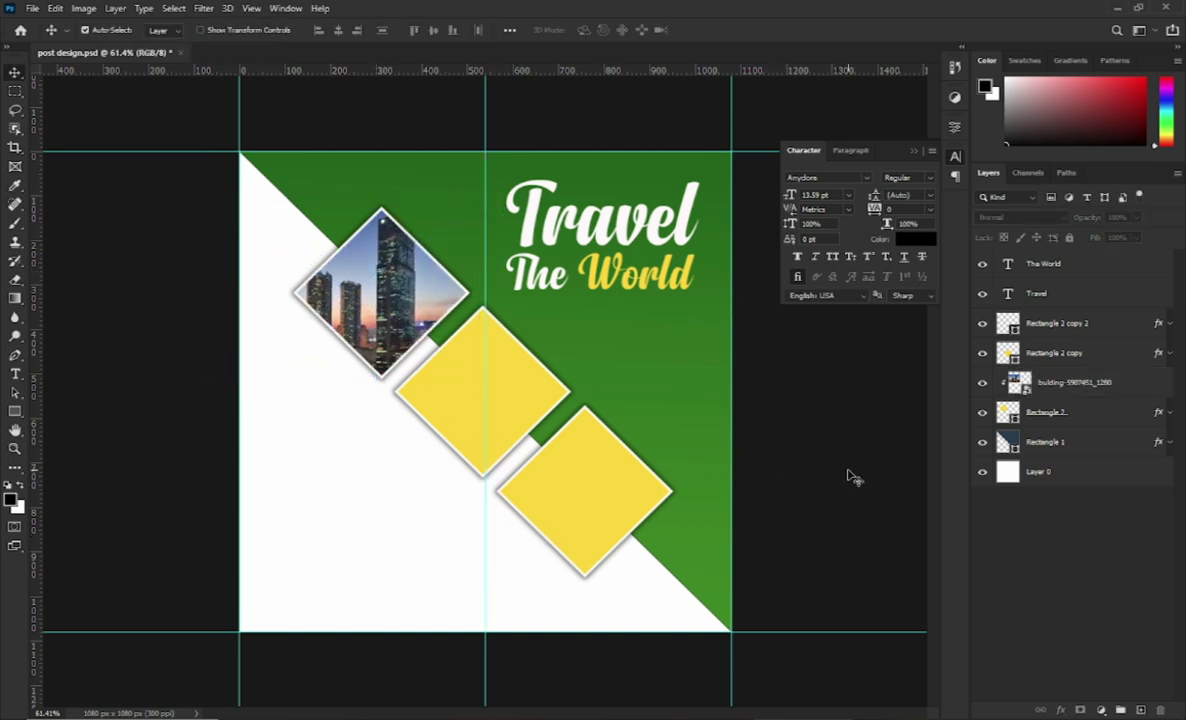
Select the middle diamond's layer and place an aerial city photo from the stock folder
left_click(461, 410)
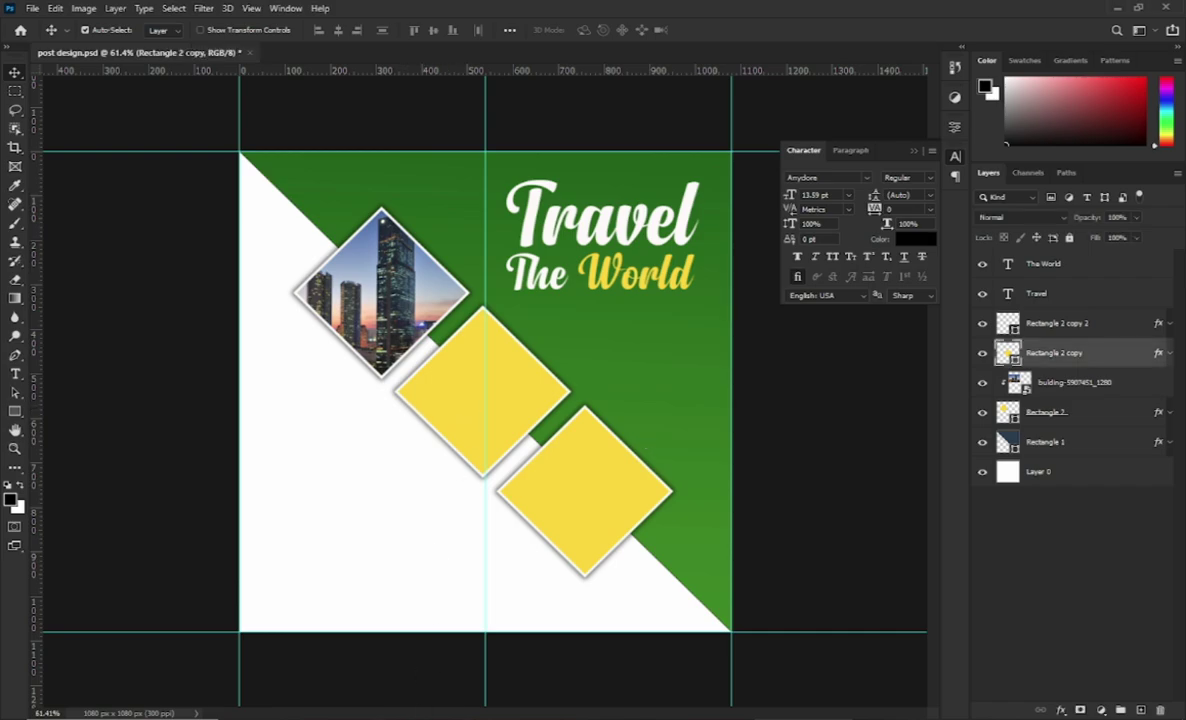
key("alt+Tab")
left_click(580, 420)
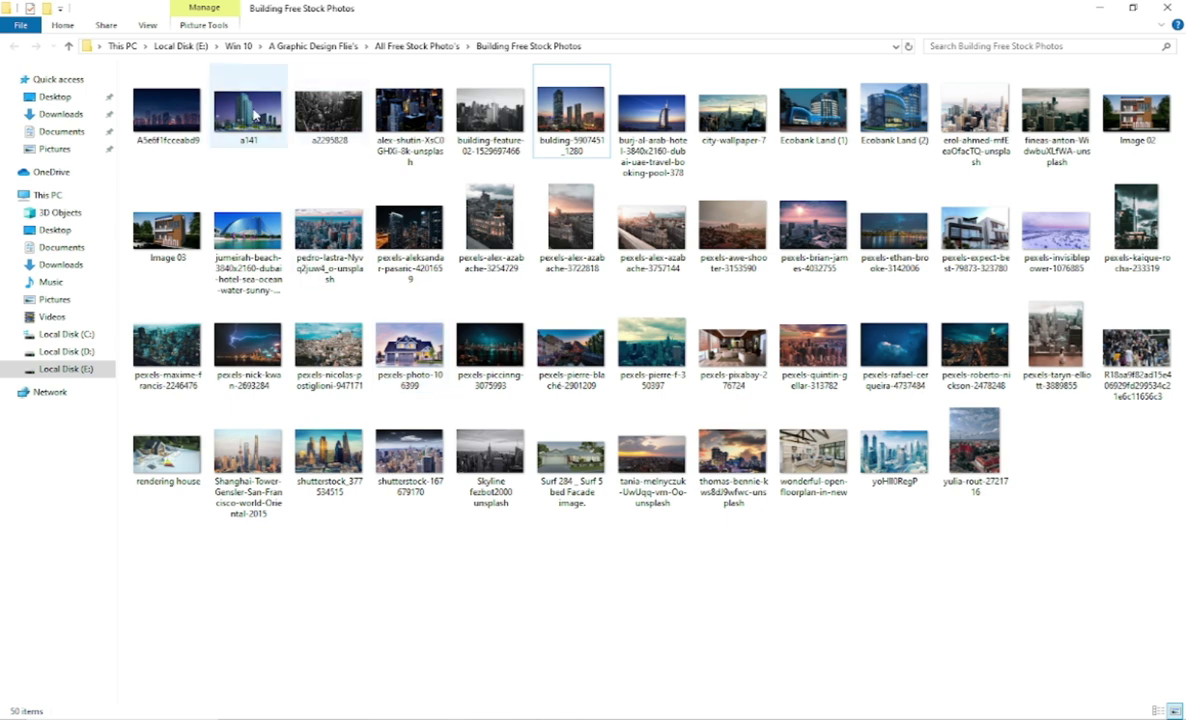
left_click_drag(975, 112, 685, 652)
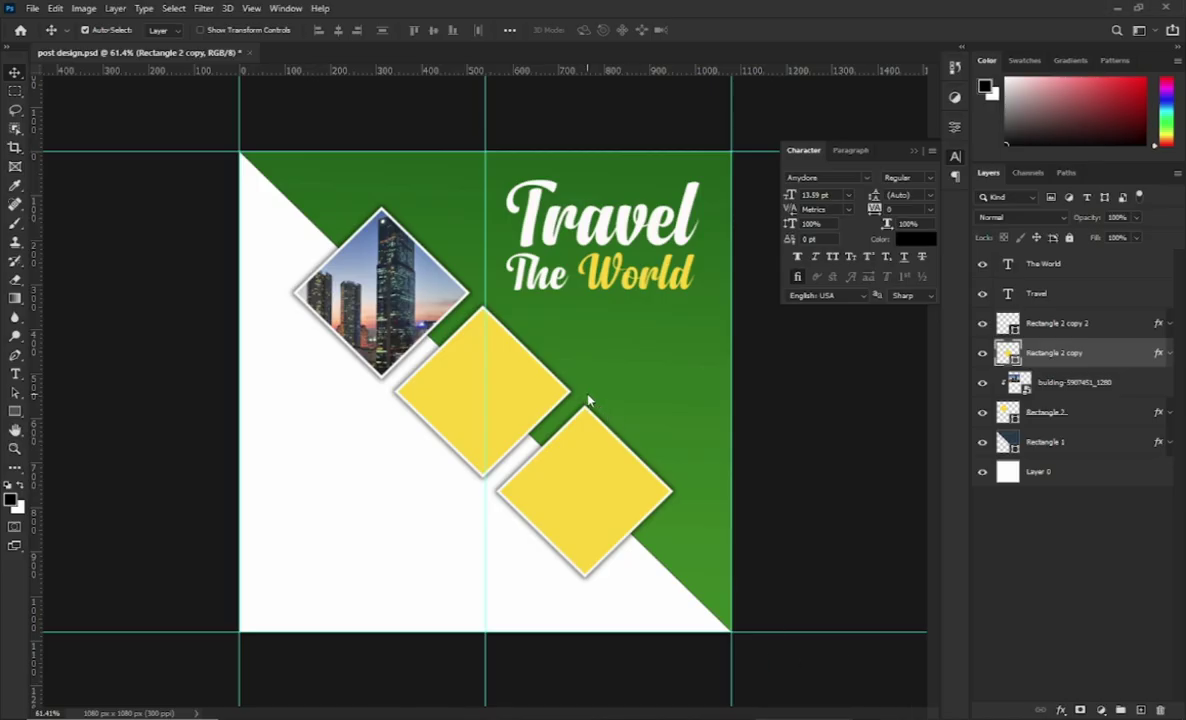
left_click_drag(589, 396, 590, 398)
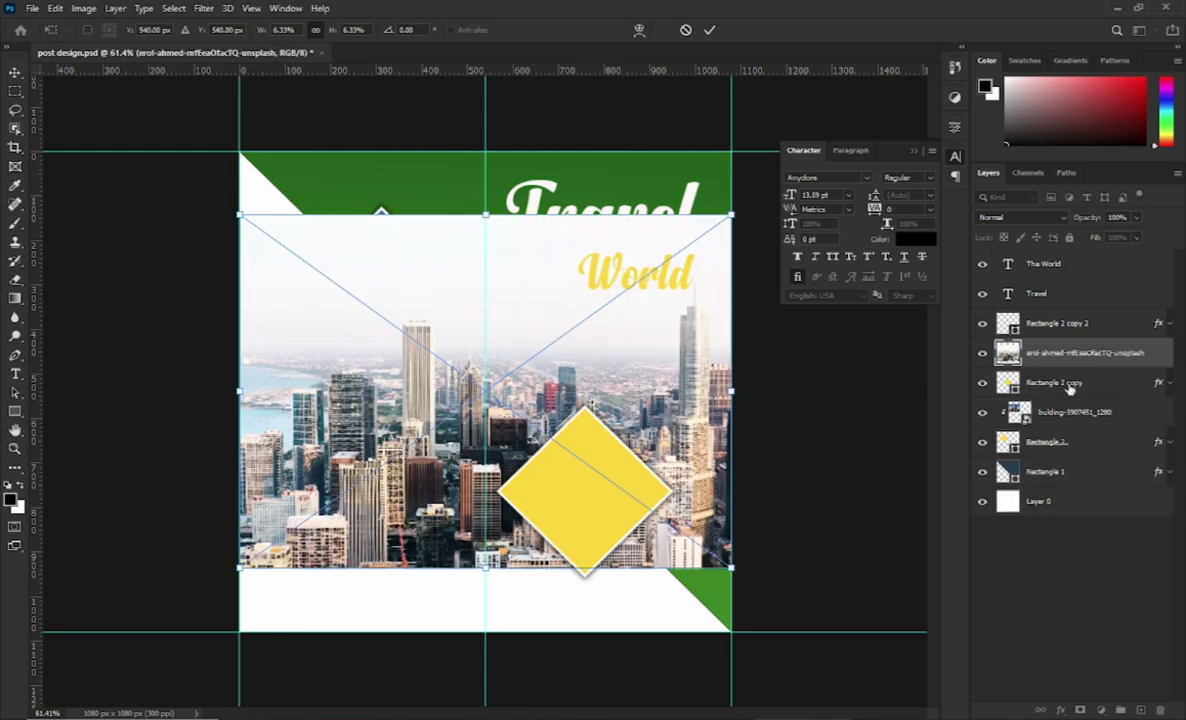
key("Return")
Clip the aerial photo to the middle diamond, shrink it, and centre it inside
right_click(1056, 360)
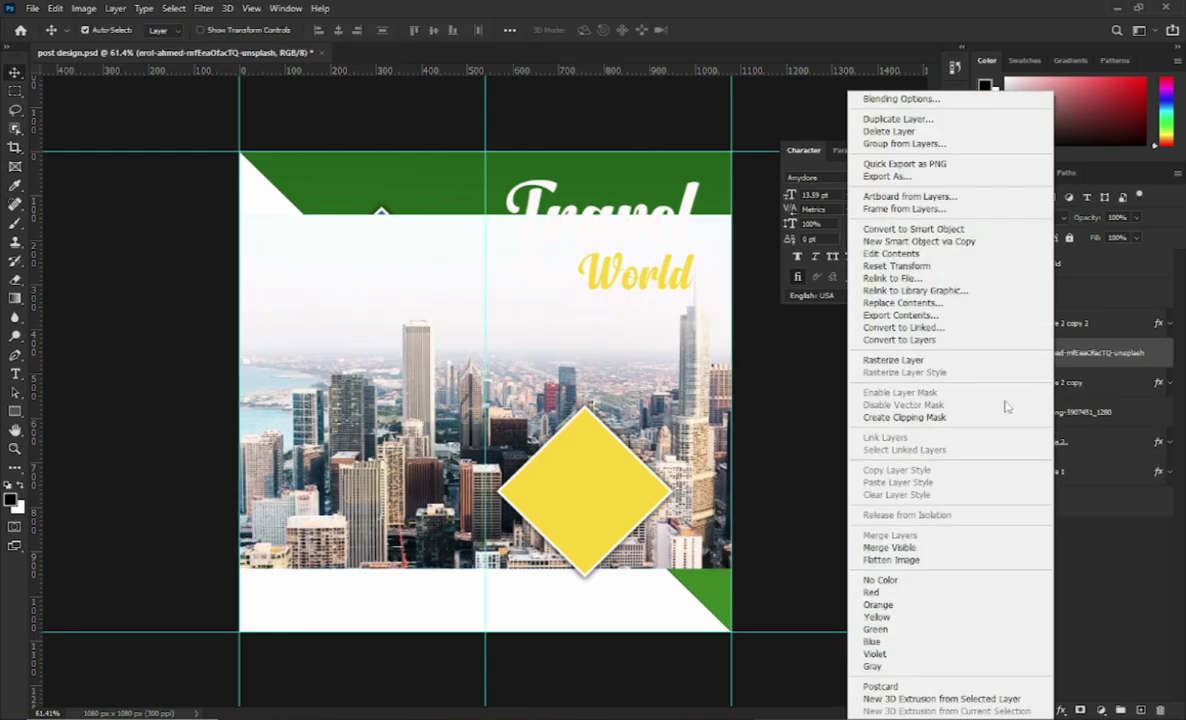
left_click(893, 417)
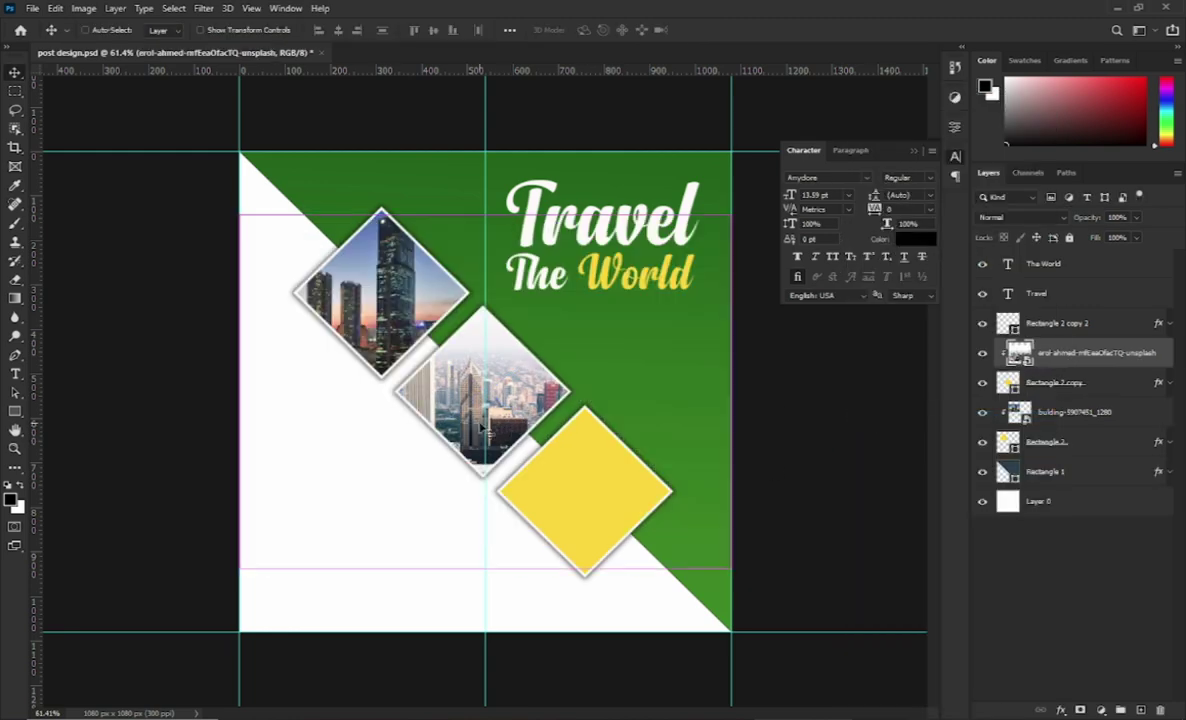
key("ctrl+t")
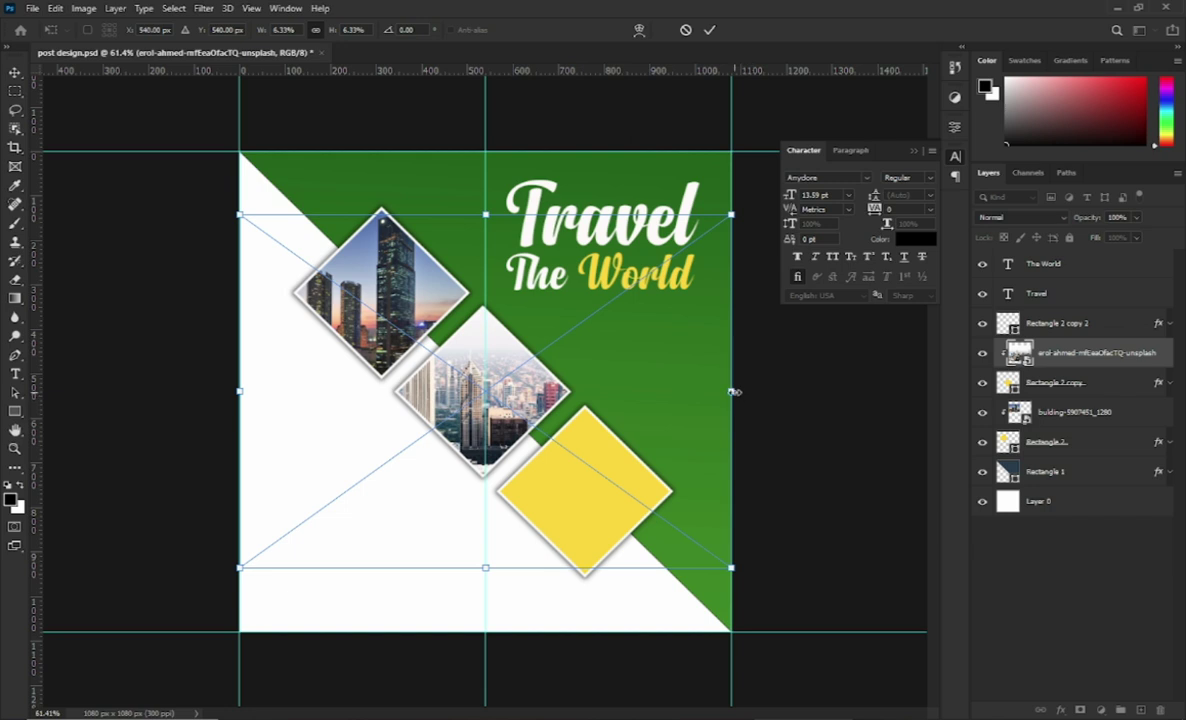
left_click_drag(733, 391, 614, 391)
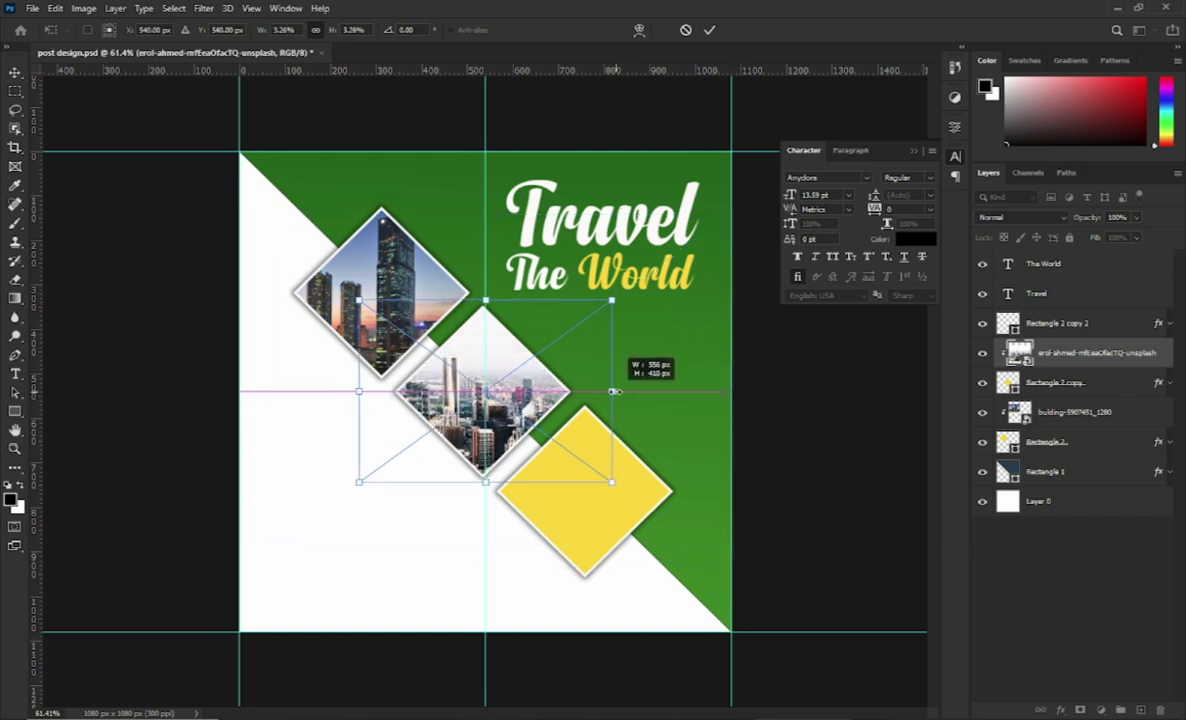
left_click(709, 29)
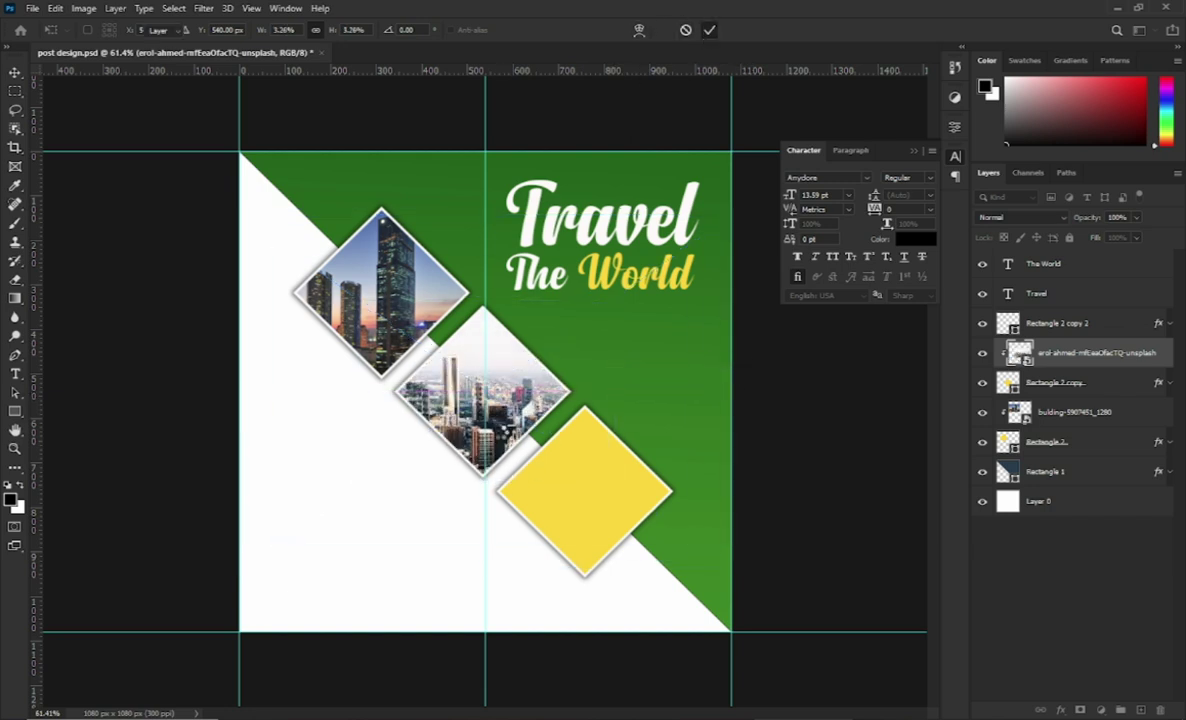
mouse_move(510, 407)
left_mouse_down()
mouse_move(554, 392)
mouse_move(532, 393)
left_mouse_up()
left_click(528, 490)
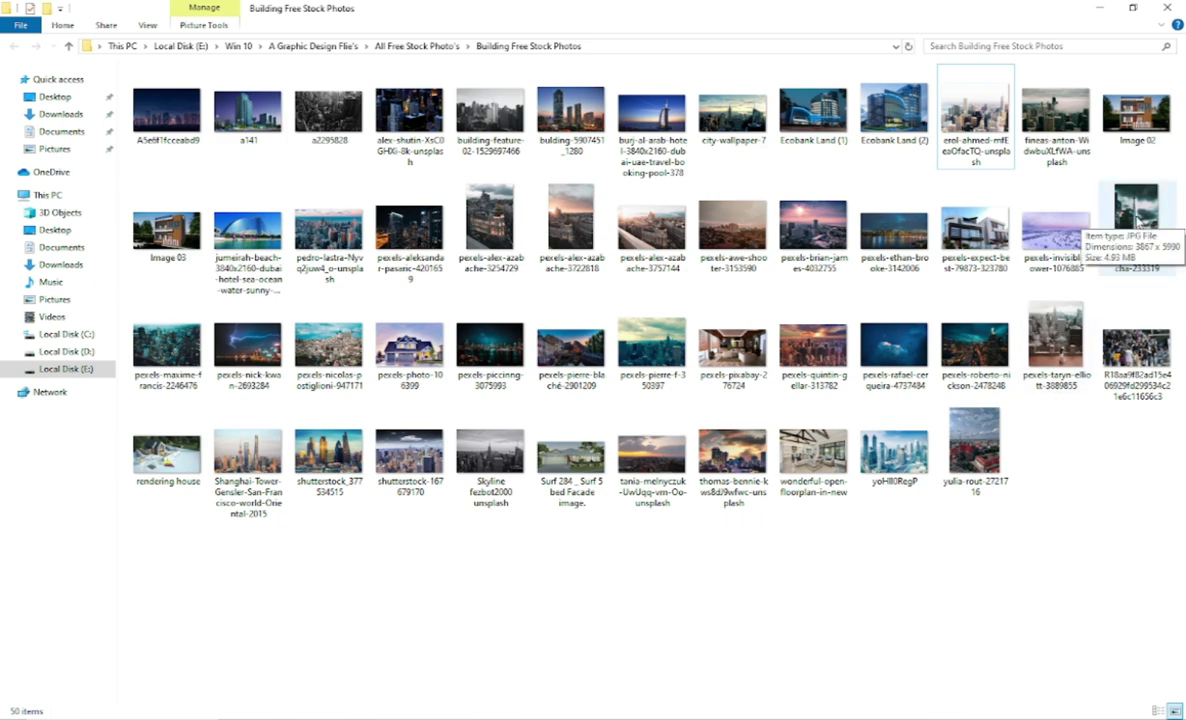
Drag the Burj al Arab photo from the stock folder into the Photoshop design
mouse_move(651, 115)
left_mouse_down()
mouse_move(695, 455)
mouse_move(382, 372)
mouse_move(587, 495)
left_mouse_up()
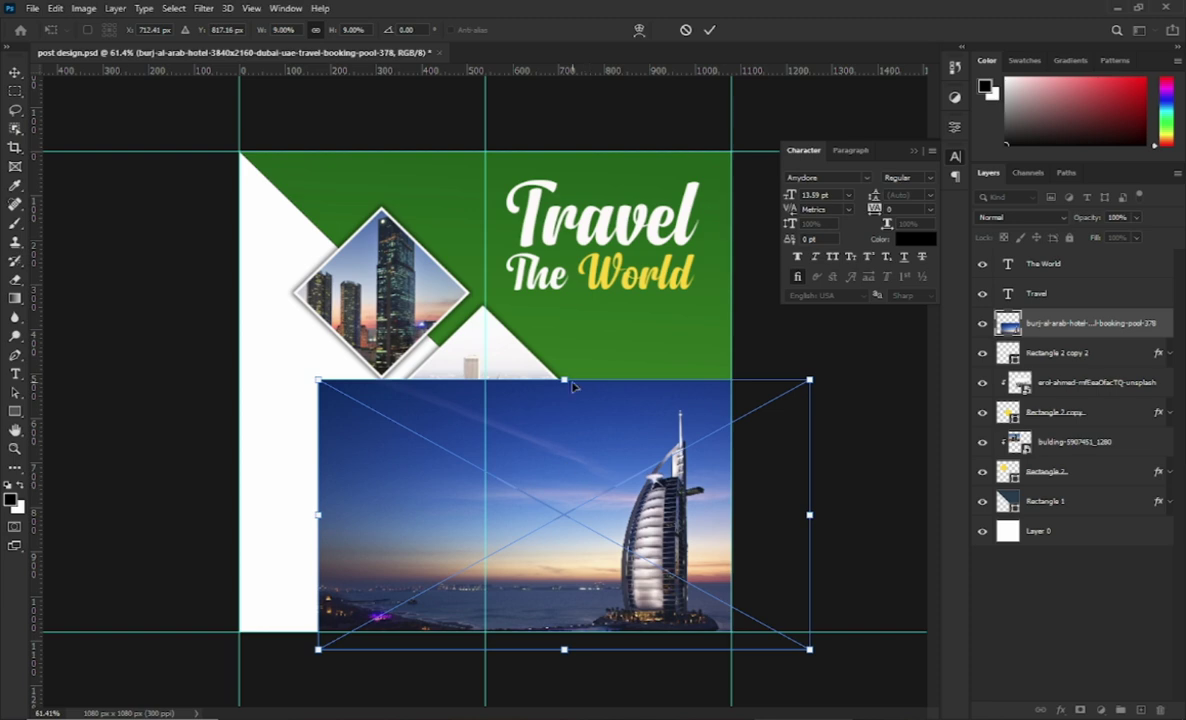
Clip the Burj al Arab photo into the lower diamond, scale it down, centre it, and save
left_click(709, 31)
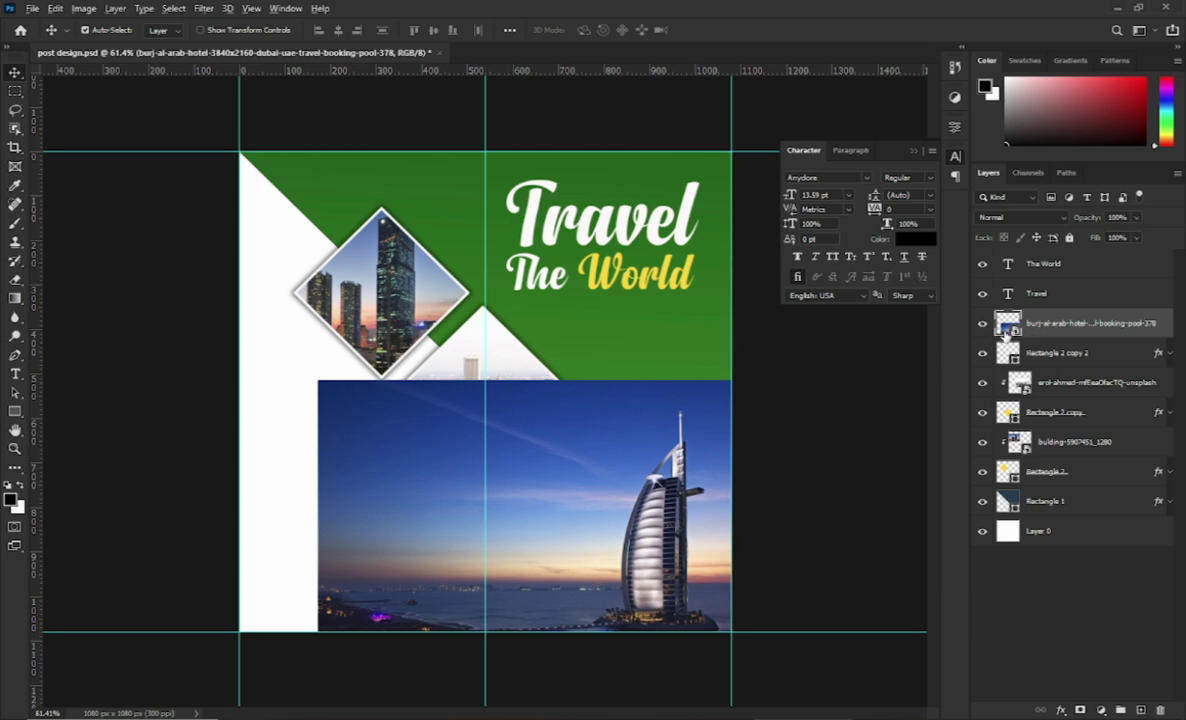
key("ctrl+alt+g")
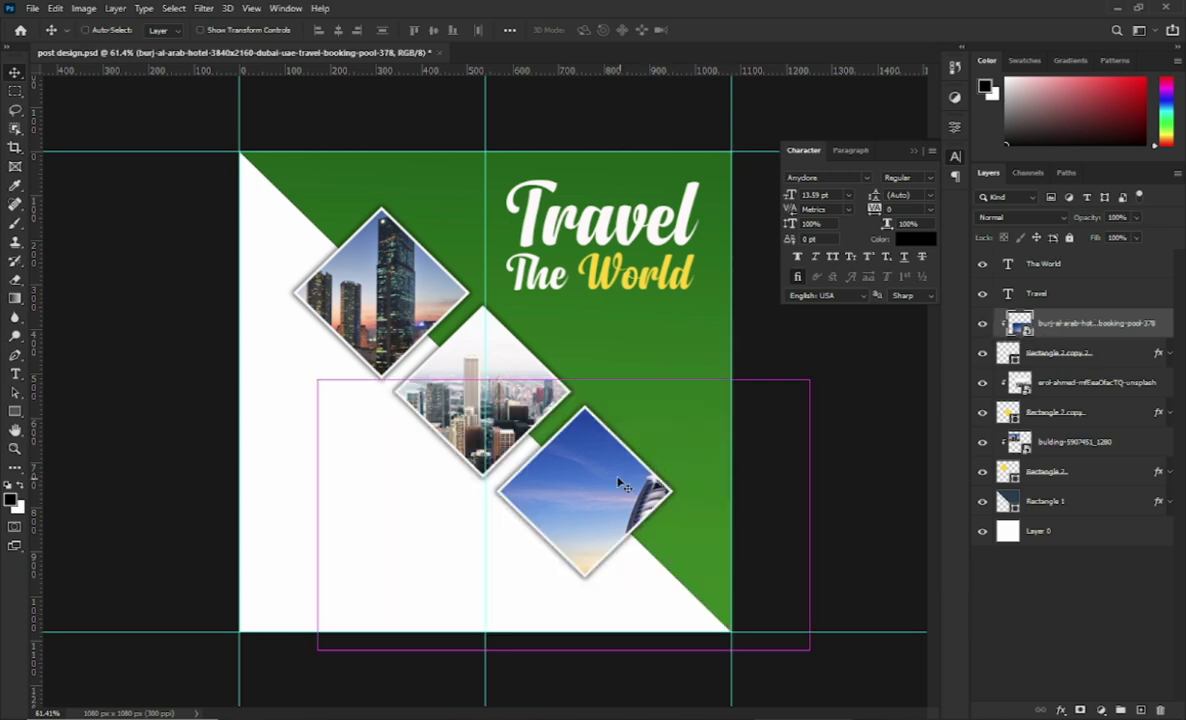
key("ctrl+t")
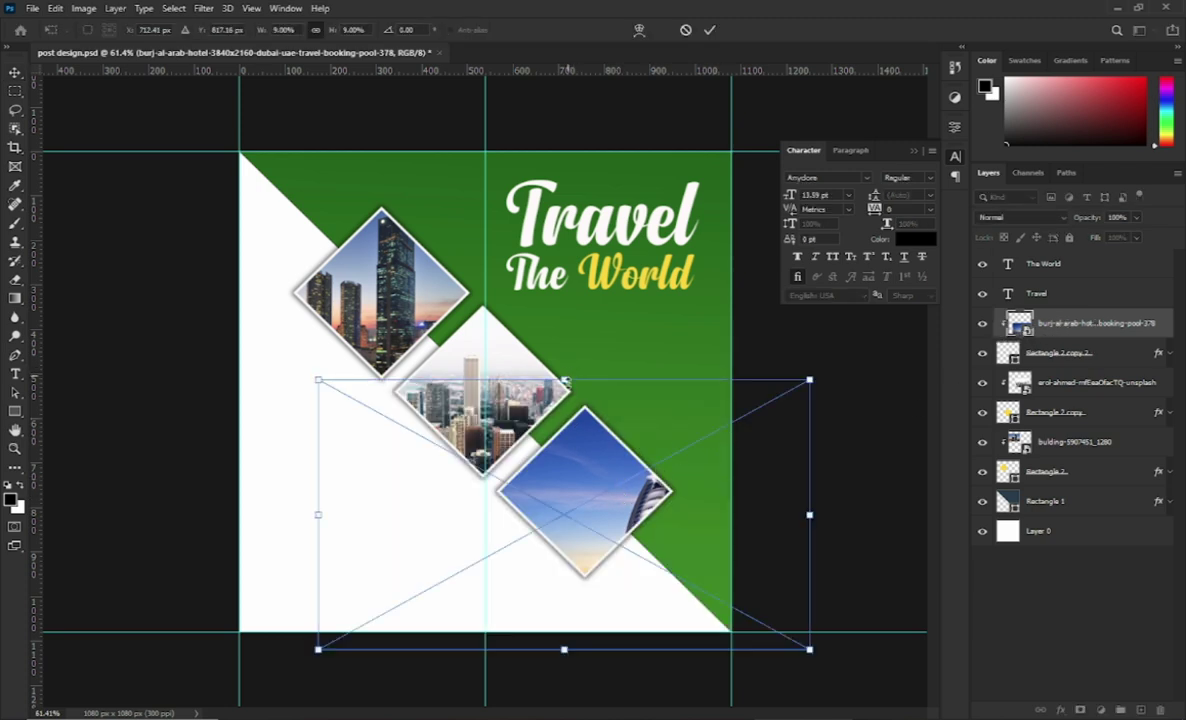
left_click_drag(565, 381, 564, 406)
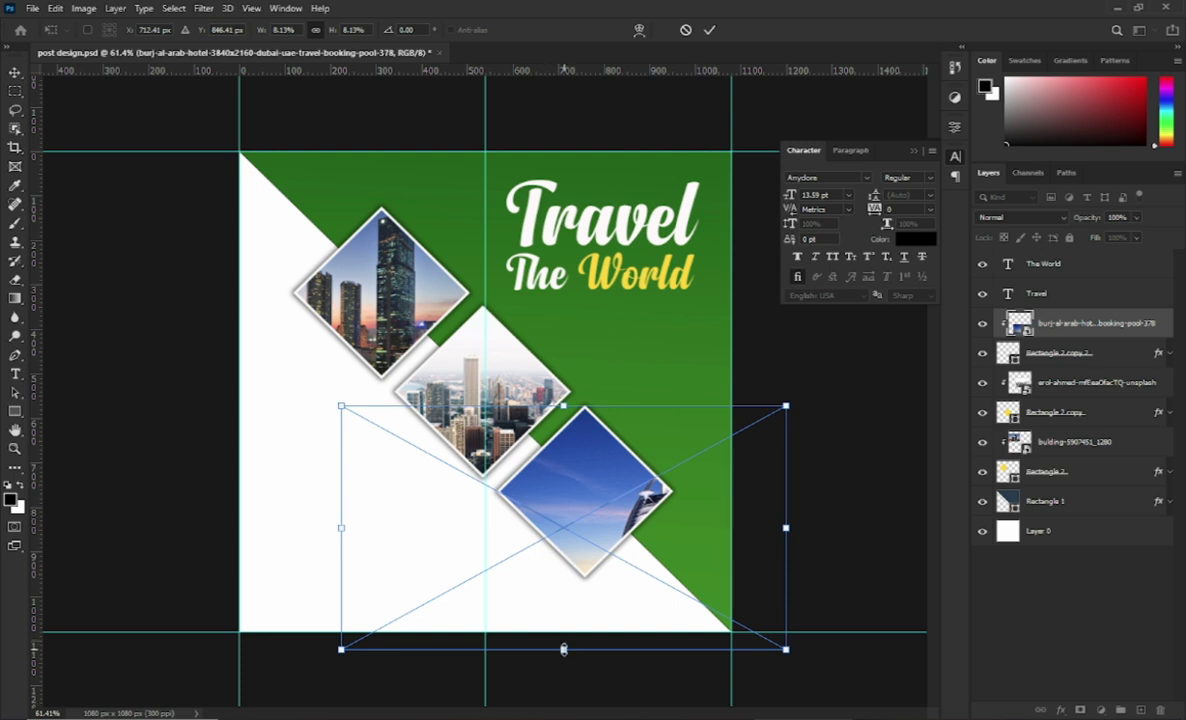
left_click_drag(564, 649, 560, 580)
key("Return")
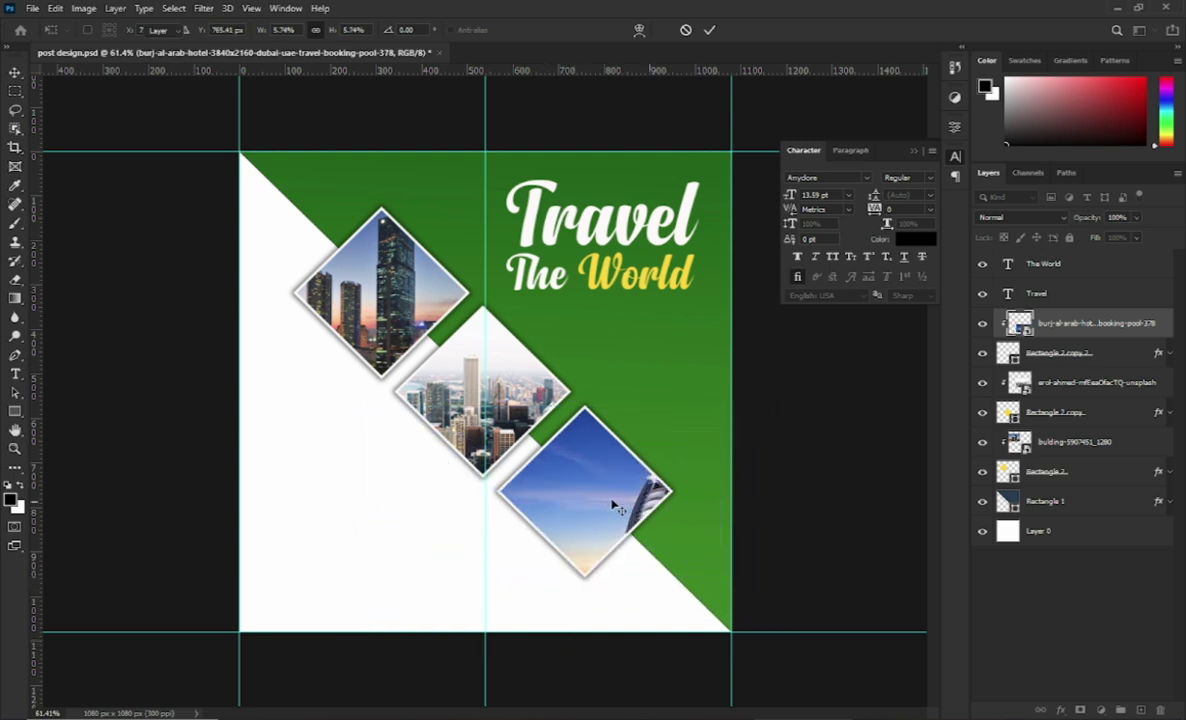
left_click_drag(613, 505, 586, 503)
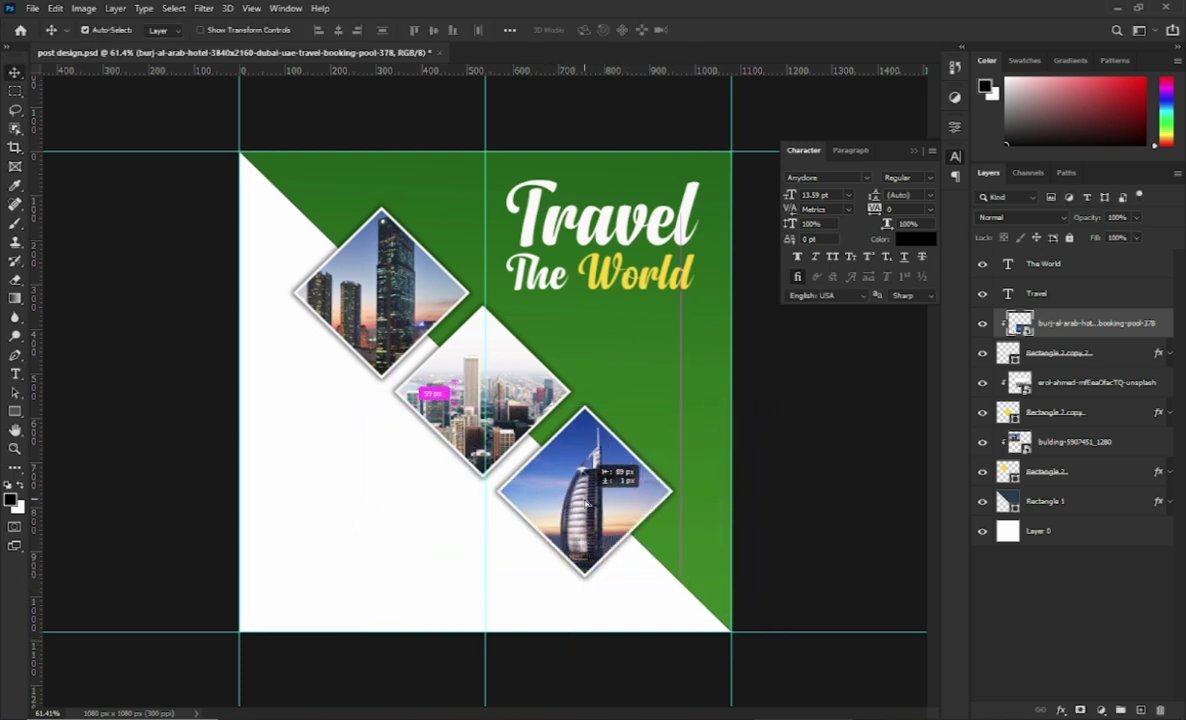
left_click(797, 474)
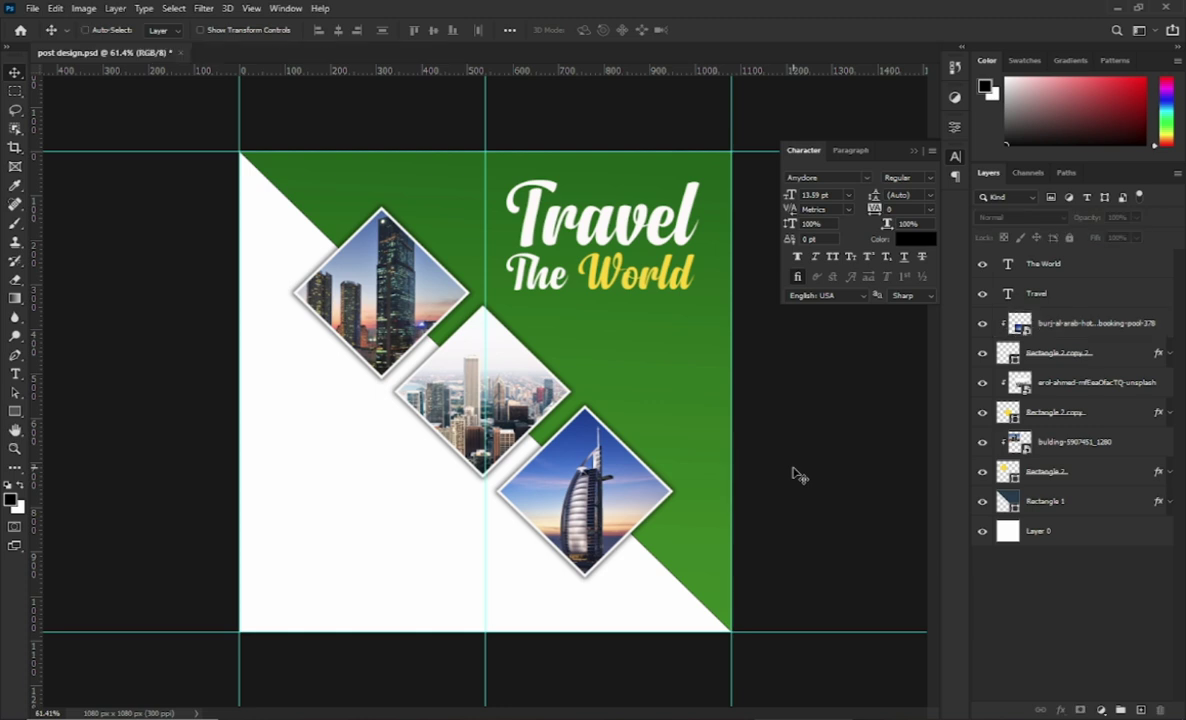
key("ctrl+s")
Group Rectangle 1 and Layer 0 into a group named 'BG'
left_click(912, 151)
left_click(1062, 503)
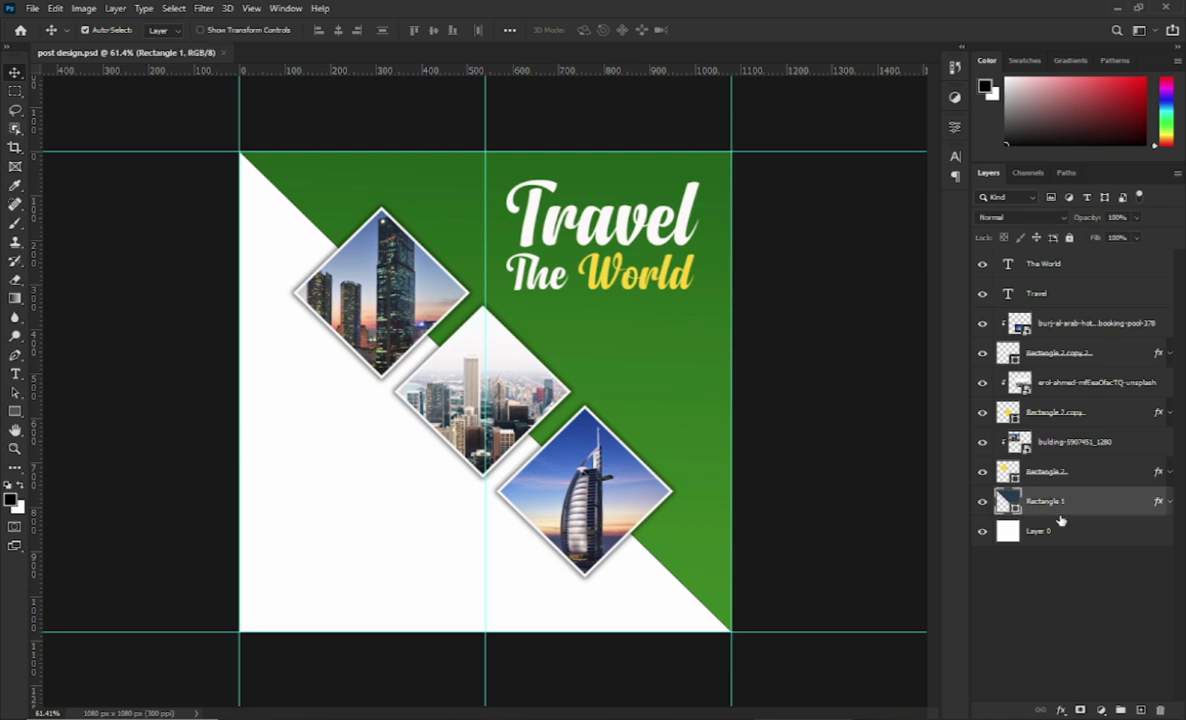
left_click(1036, 535, "shift")
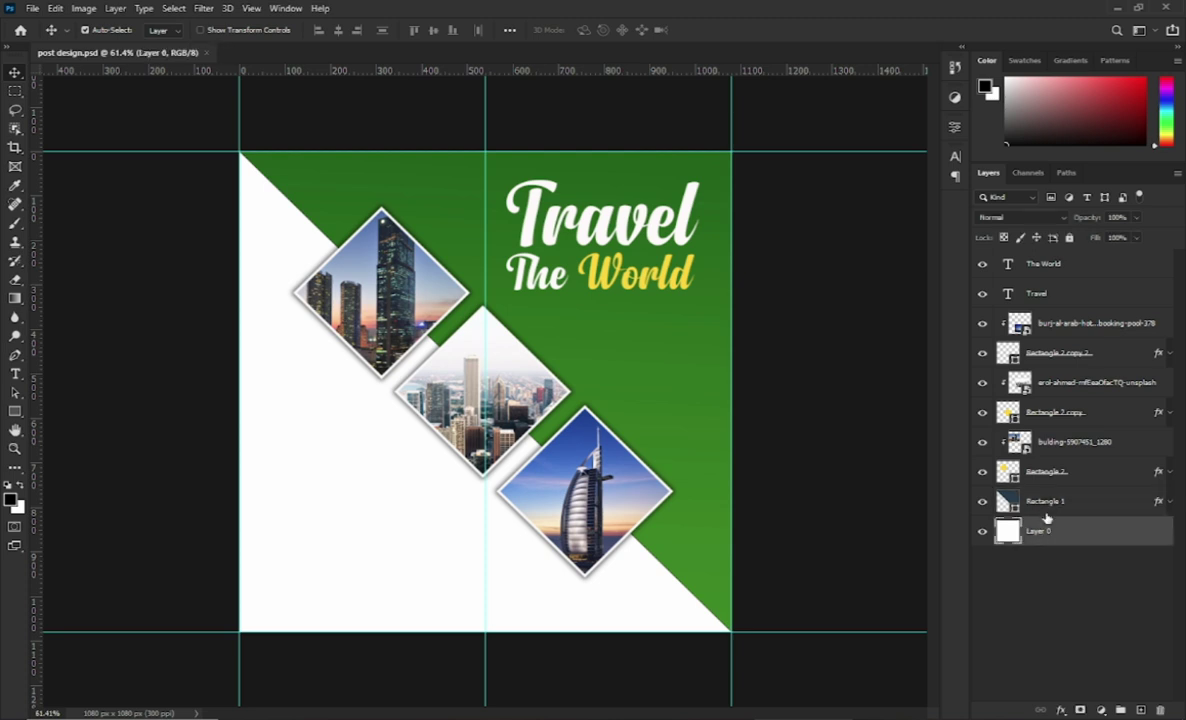
key("ctrl+g")
double_click(1039, 495)
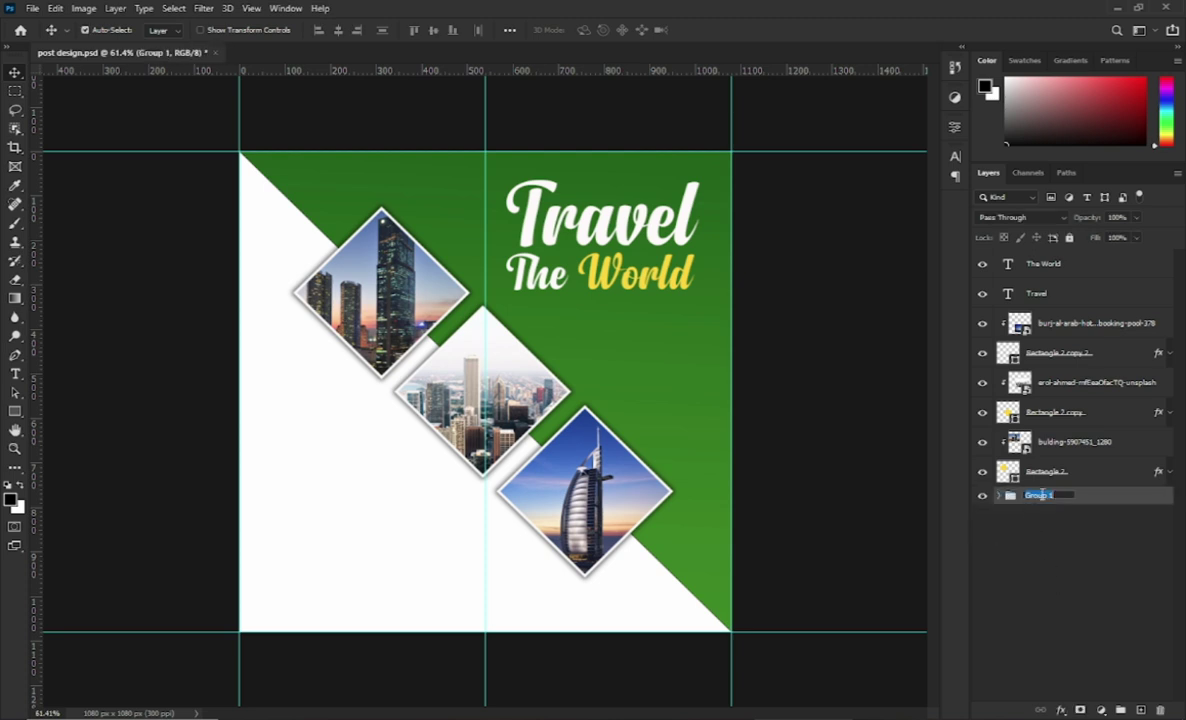
type("BG")
left_click(1036, 562)
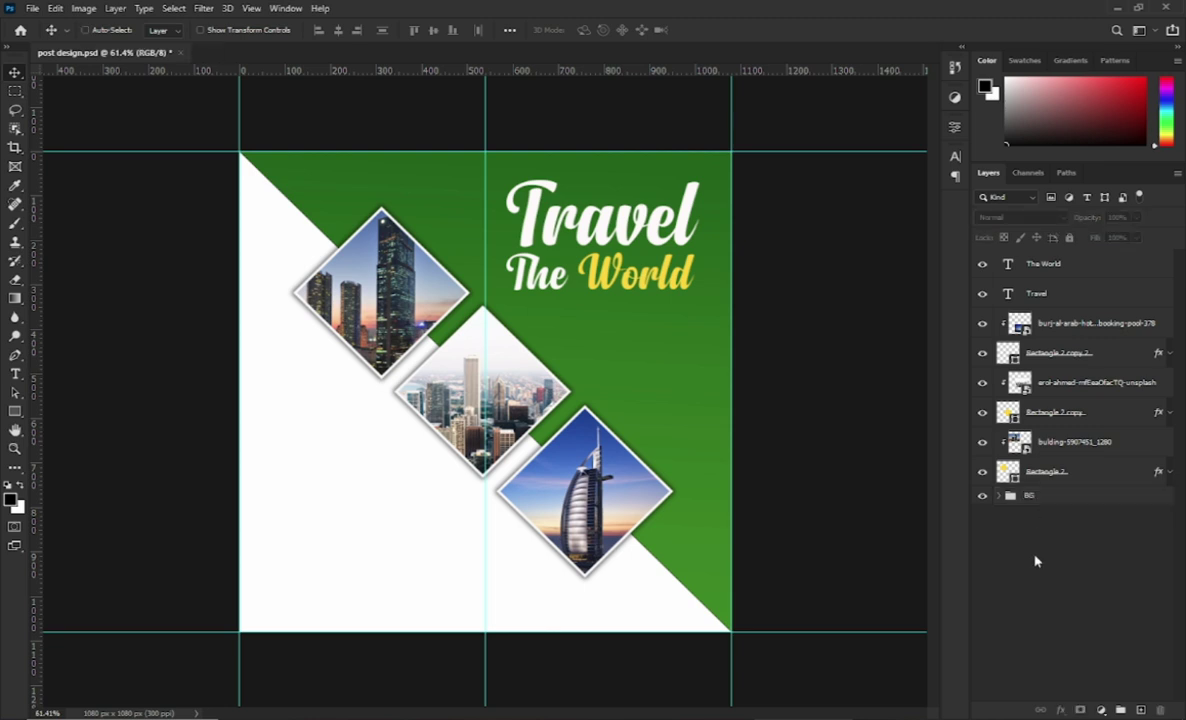
Group the diamond and photo layers into a group named 'Design' and save the file
left_click(1055, 478)
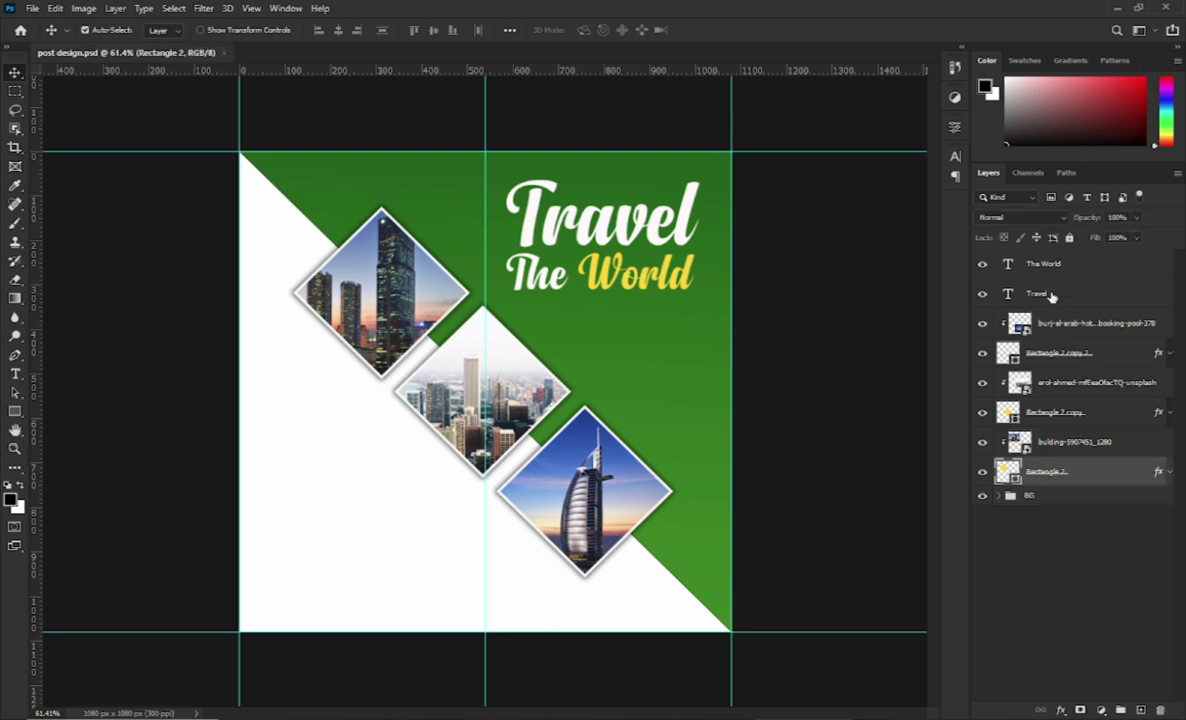
left_click(1049, 323, "shift")
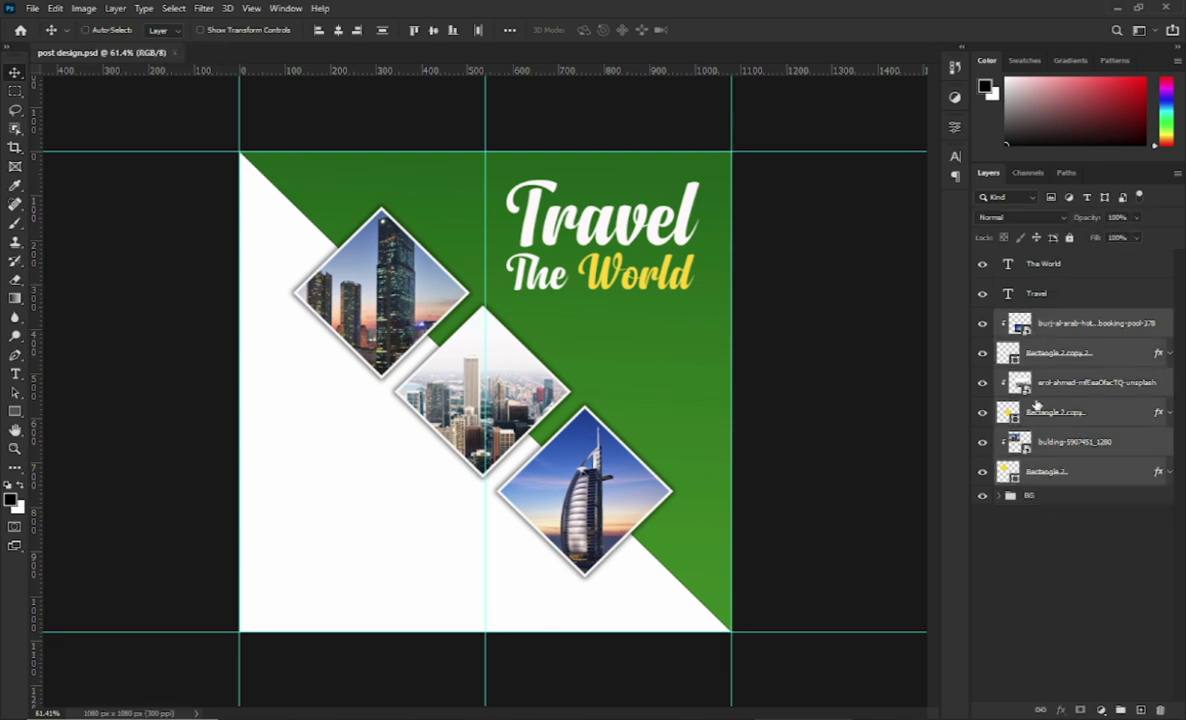
key("ctrl+g")
double_click(1038, 317)
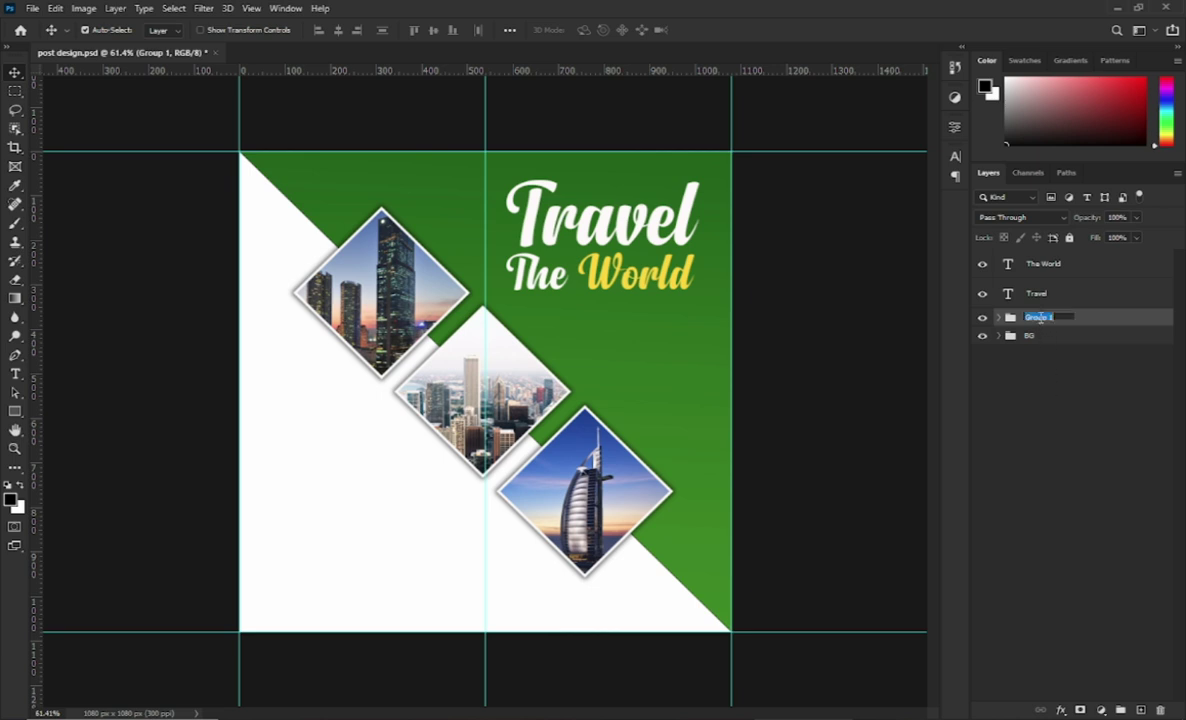
type("P")
left_click(1051, 429)
key("ctrl+s")
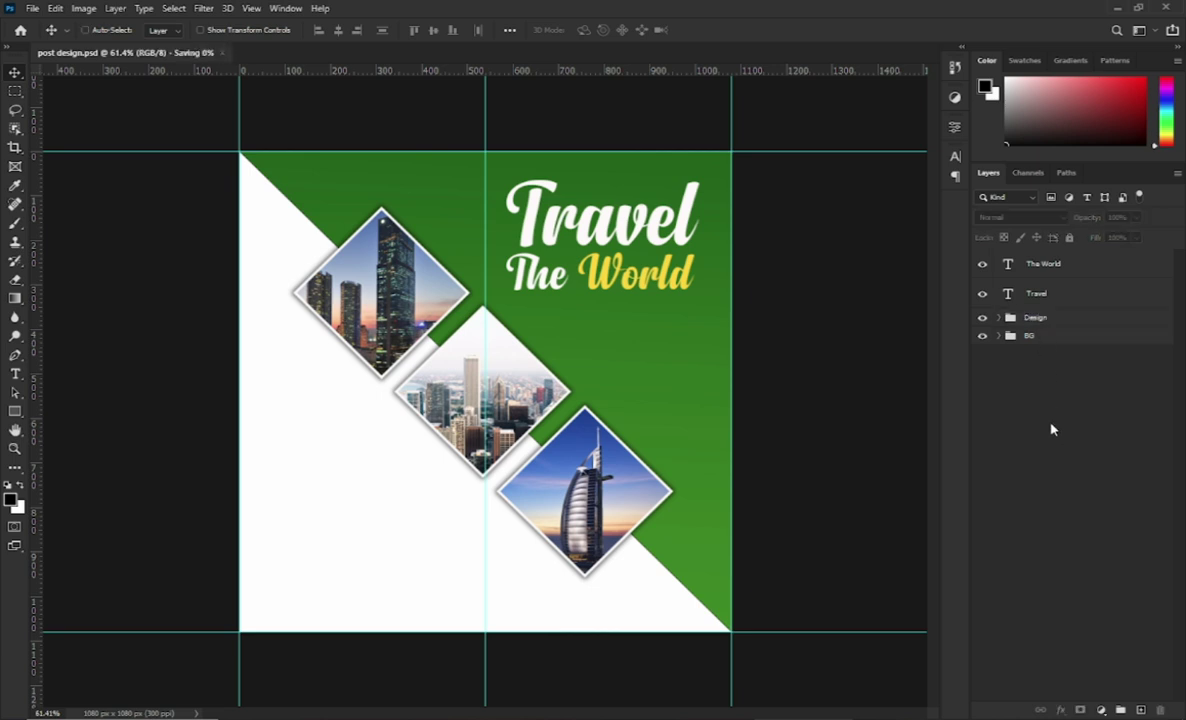
Draw a circle with the Ellipse tool in the lower left of the poster
left_click(16, 413)
right_click(16, 413)
left_click(50, 436)
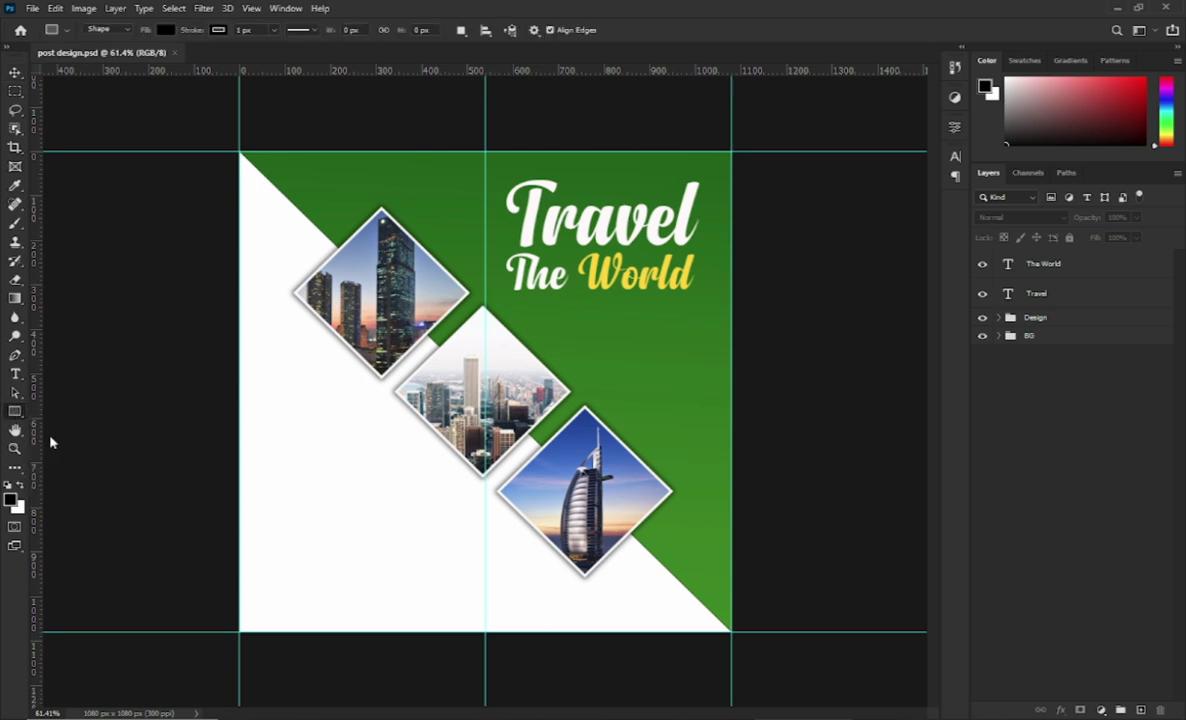
left_click_drag(351, 423, 522, 607)
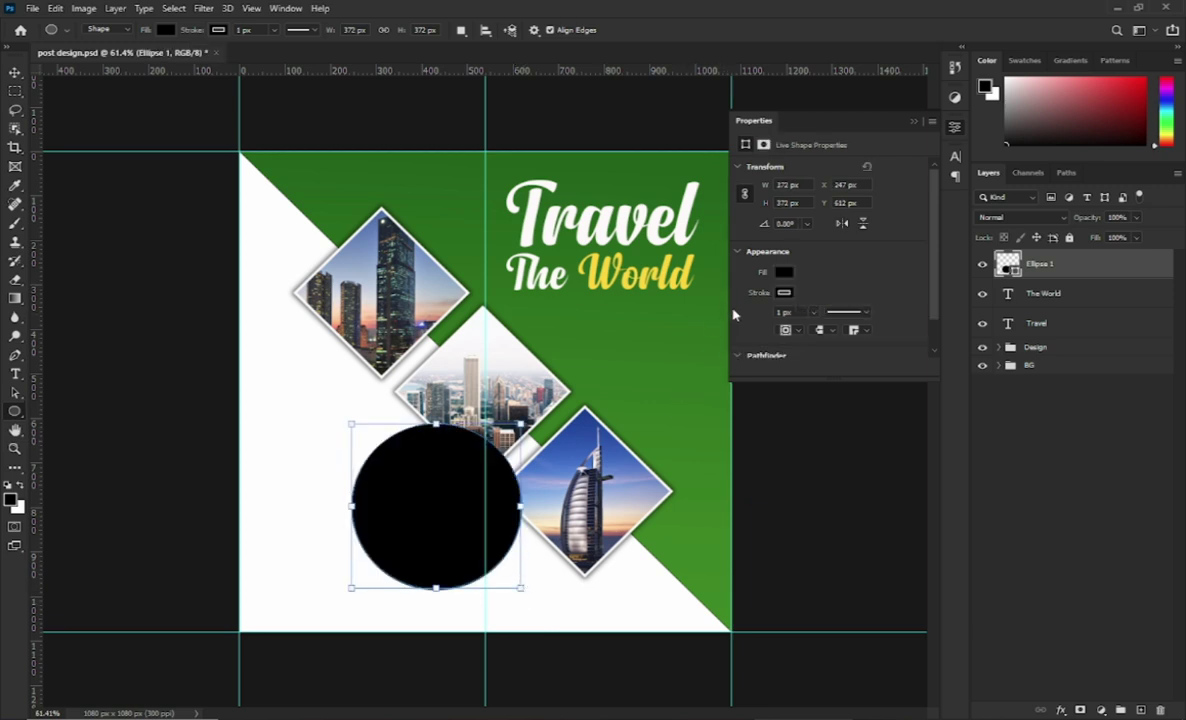
left_click(783, 273)
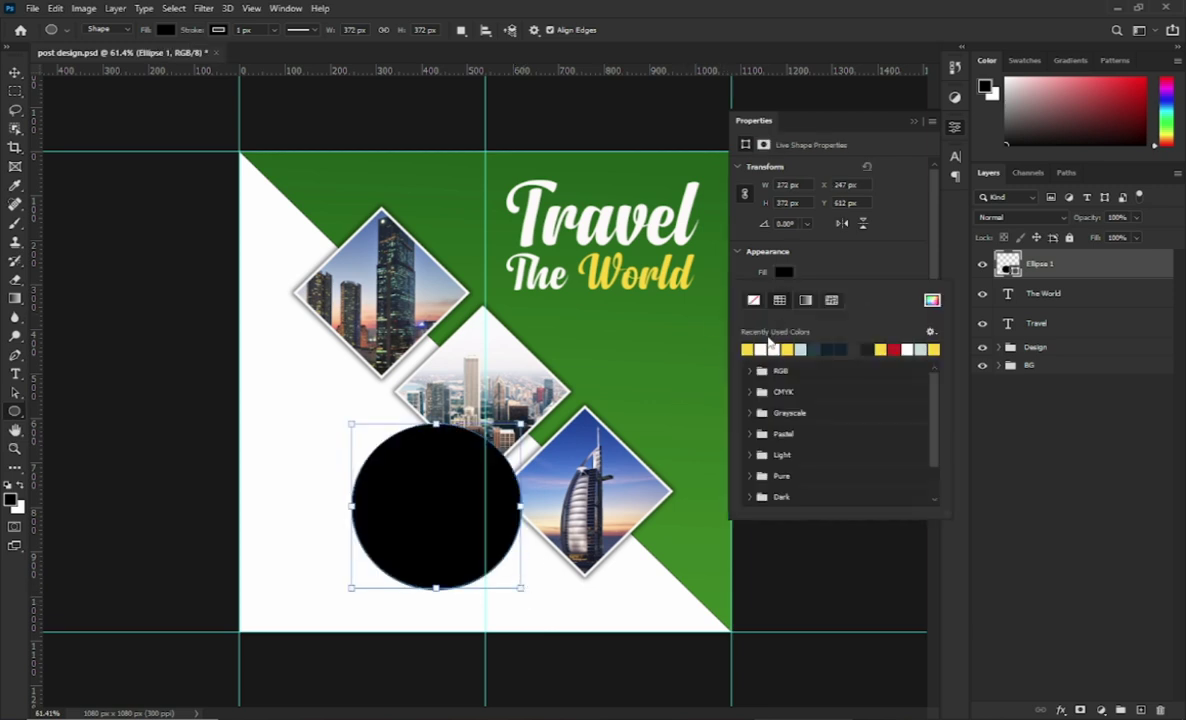
left_click(921, 126)
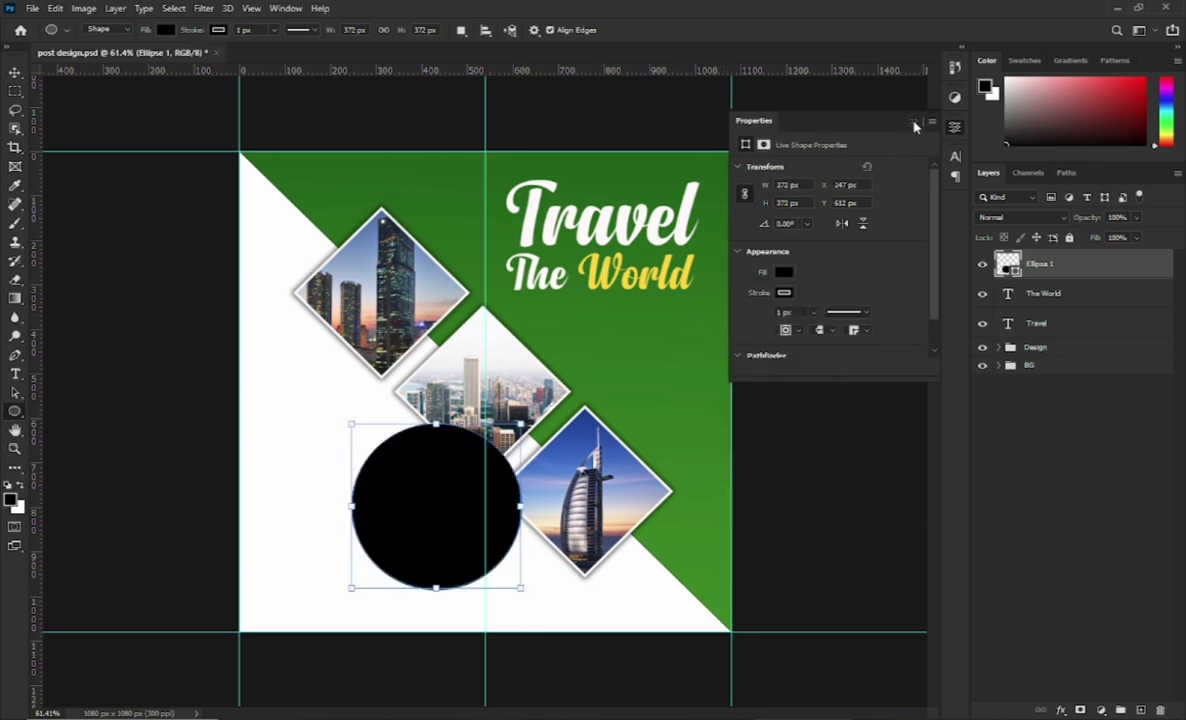
left_click(914, 123)
left_click(164, 30)
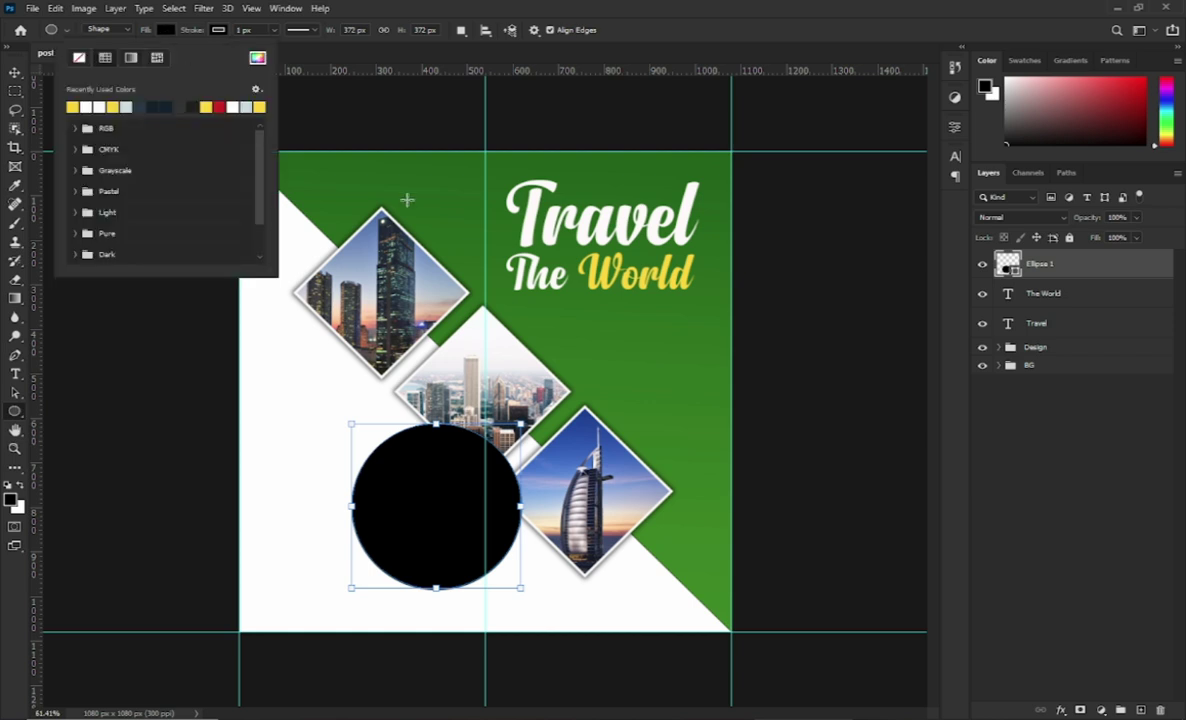
Move the black circle onto the green area and resize it slightly larger
left_click(17, 62)
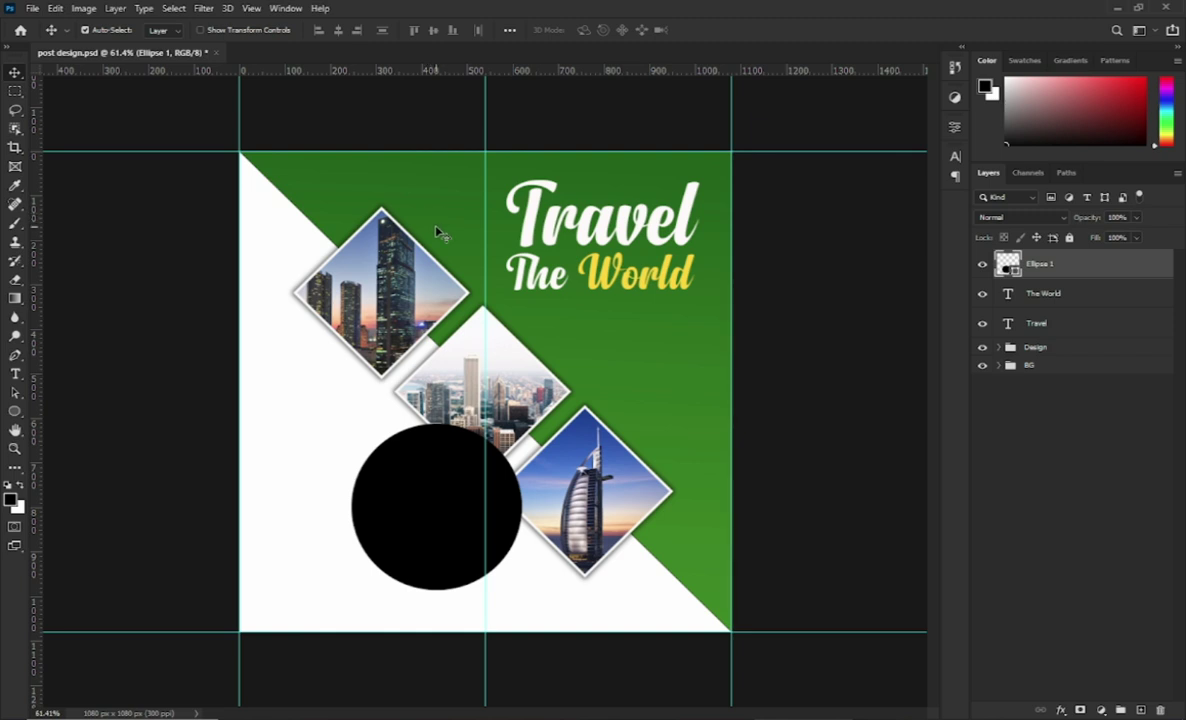
left_click_drag(429, 503, 628, 378)
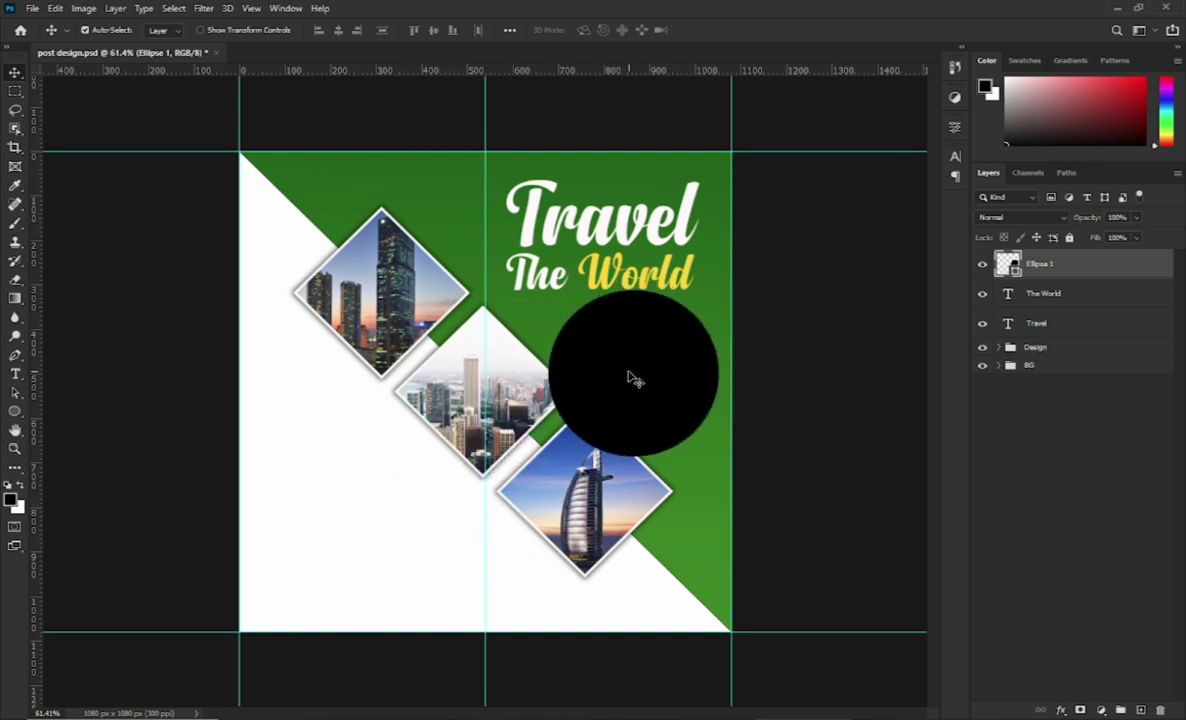
key("ctrl+t")
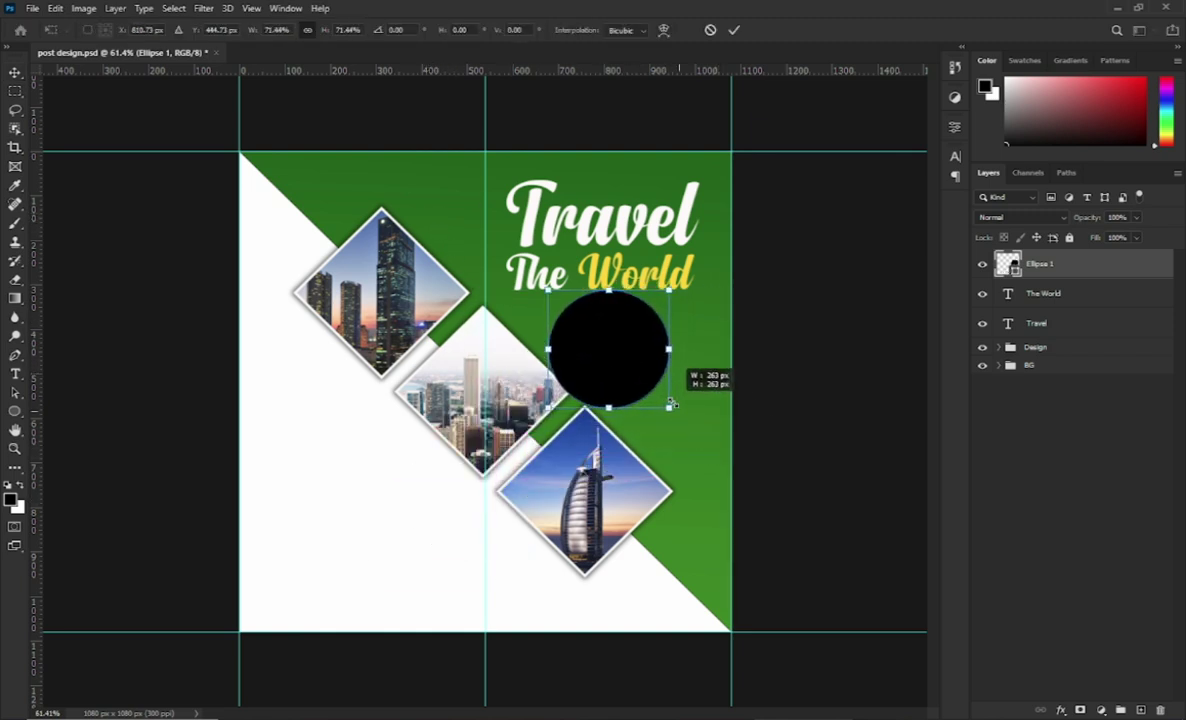
left_click_drag(717, 457, 666, 405)
left_click_drag(605, 352, 663, 368)
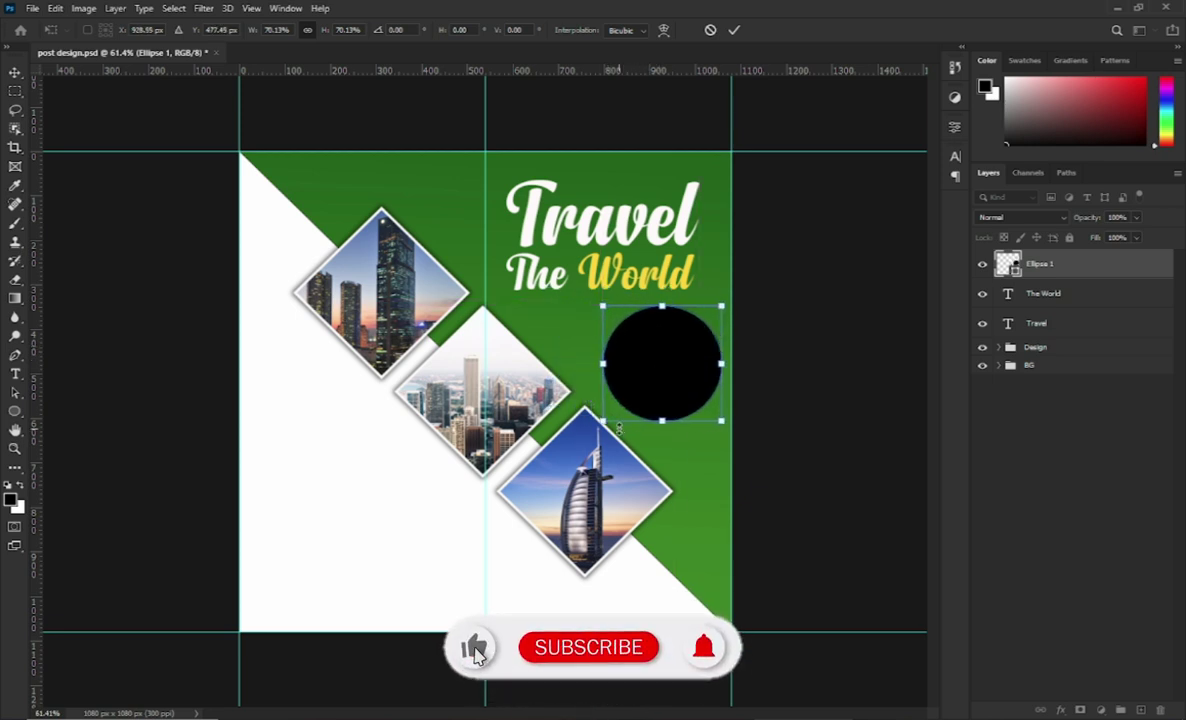
left_click_drag(603, 421, 592, 432)
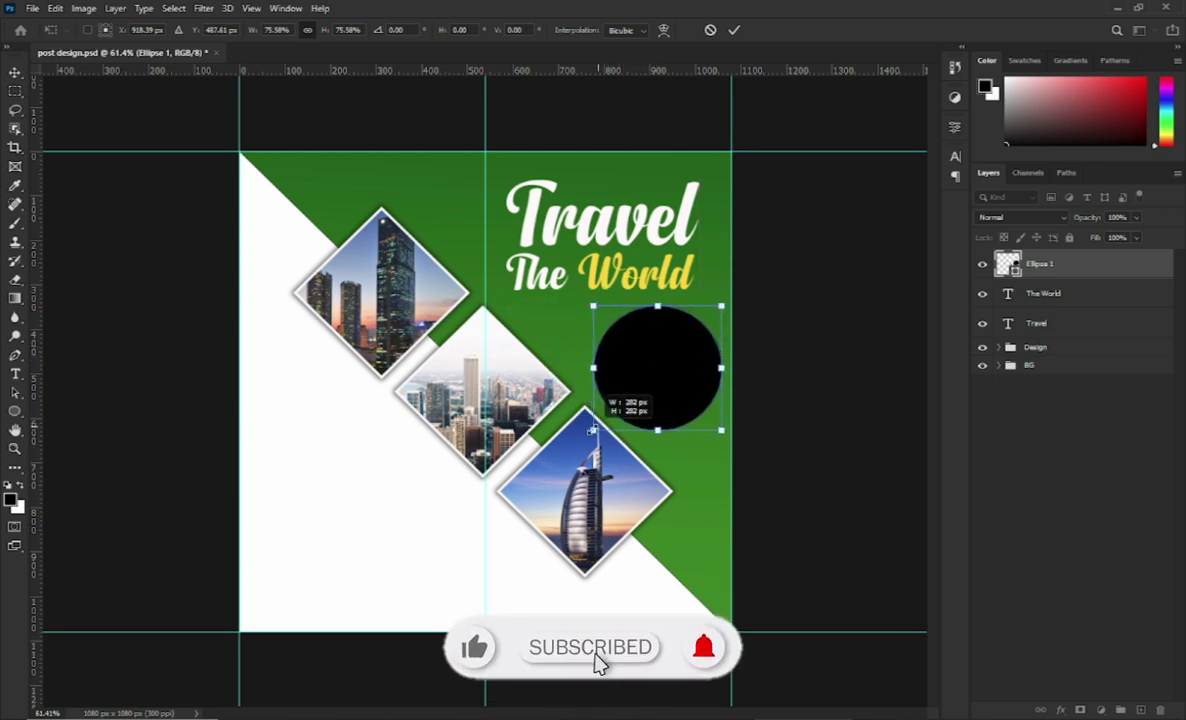
left_click(734, 29)
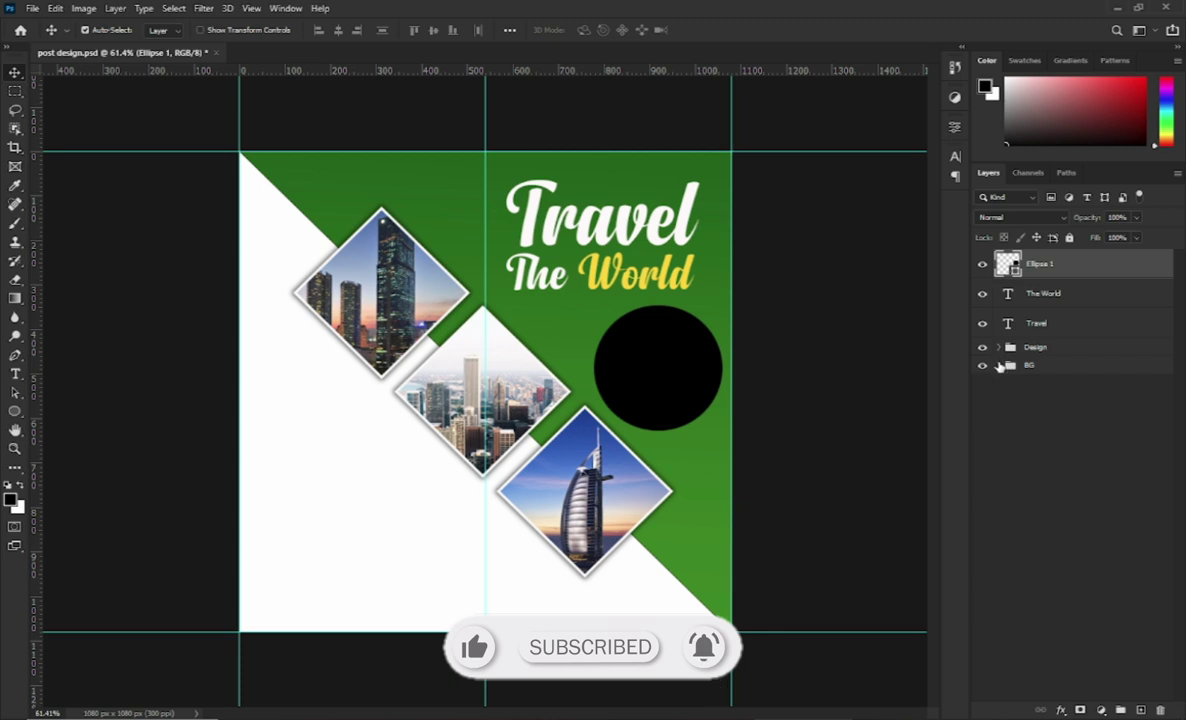
Copy Rectangle 1's green gradient layer style and paste it onto Ellipse 1
left_click(998, 366)
right_click(1048, 389)
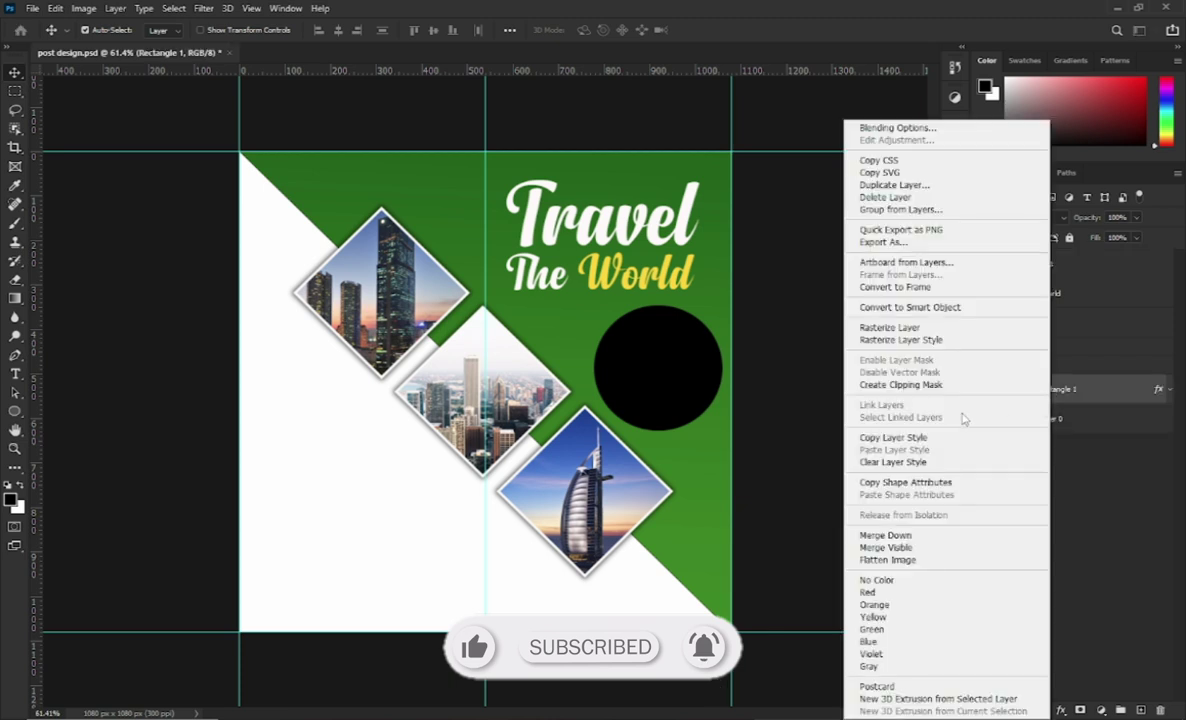
left_click(891, 438)
left_click(998, 366)
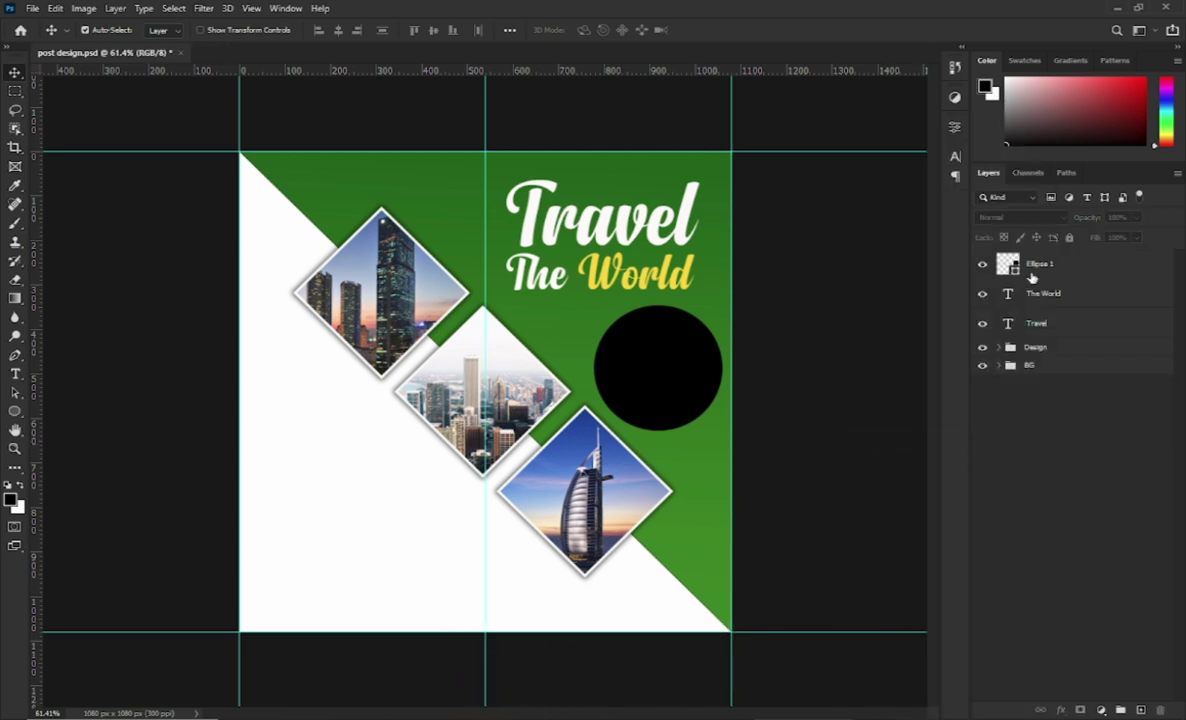
right_click(1032, 277)
left_click(850, 449)
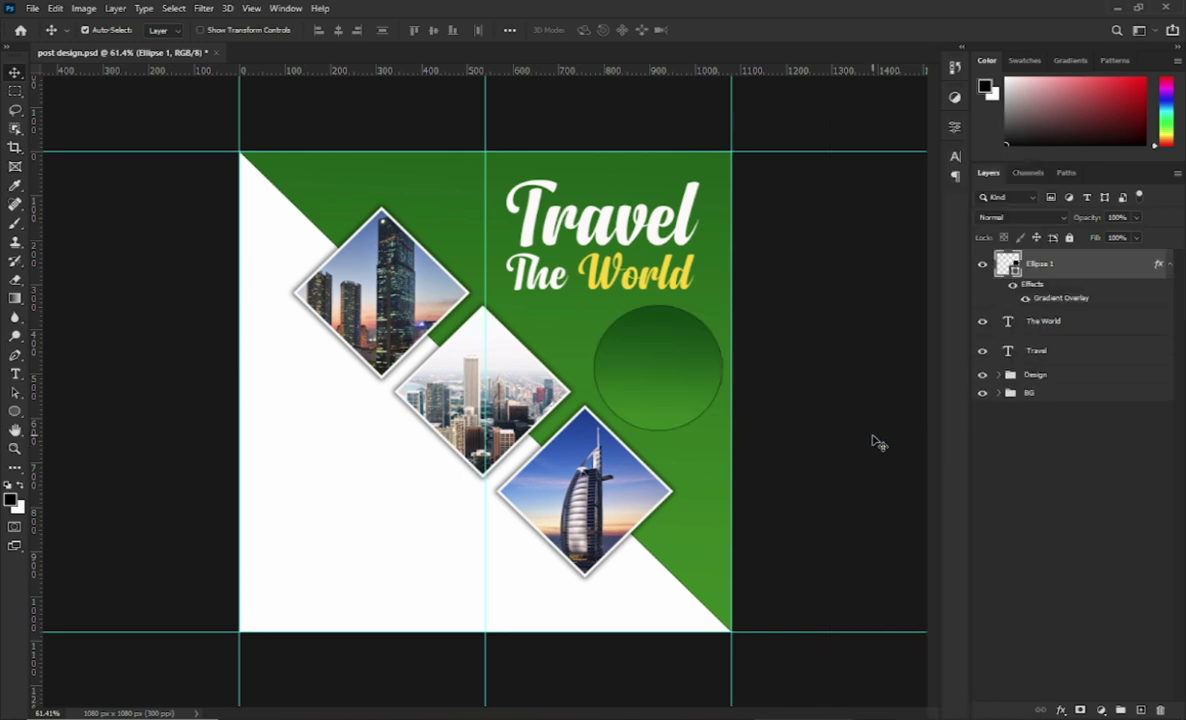
Give the circle a thin white inside Stroke in Layer Style
right_click(990, 252)
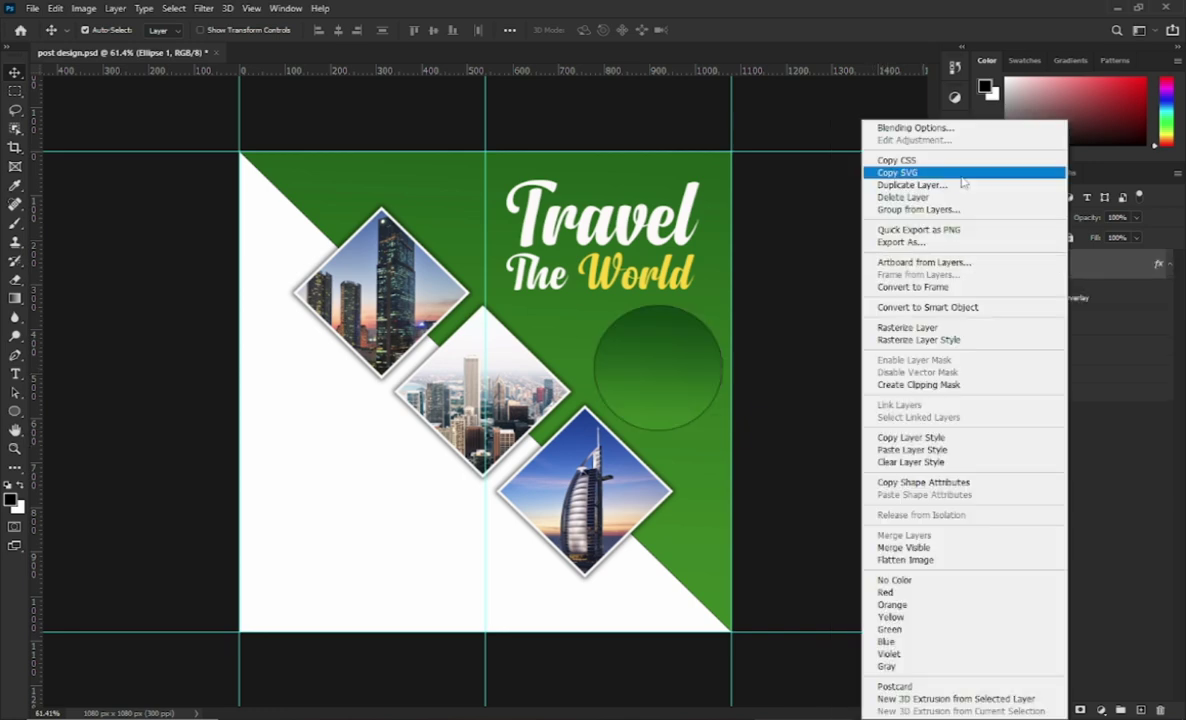
left_click(915, 128)
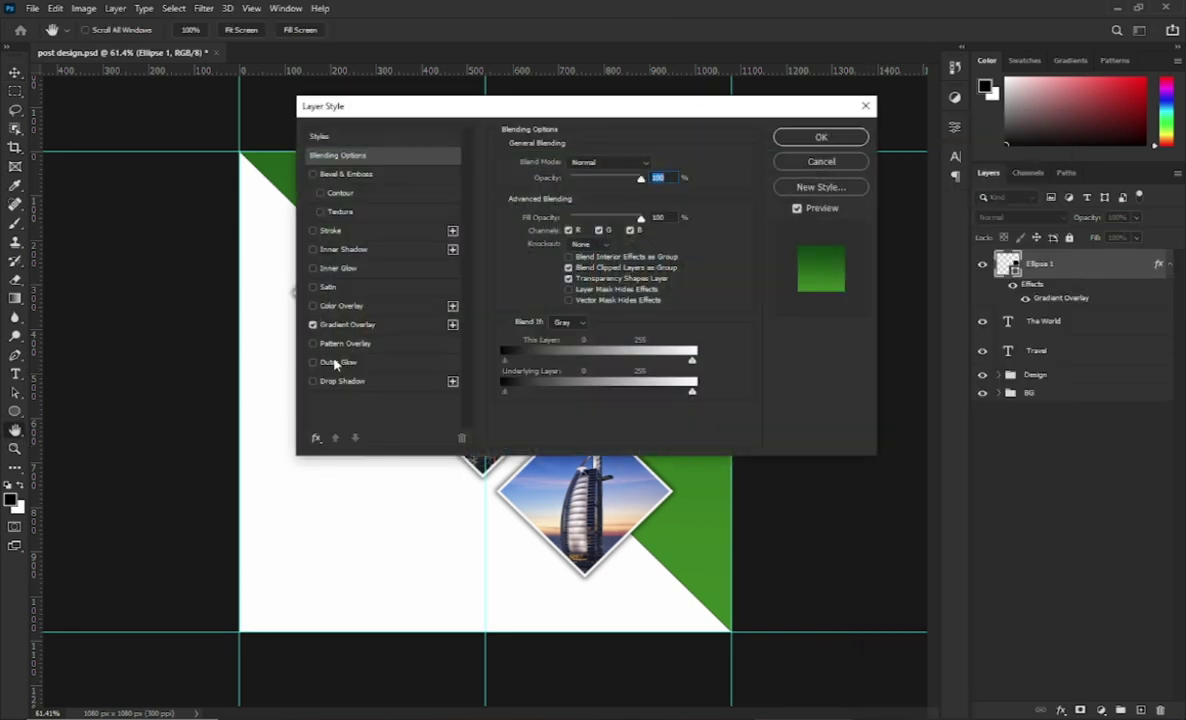
left_click(313, 231)
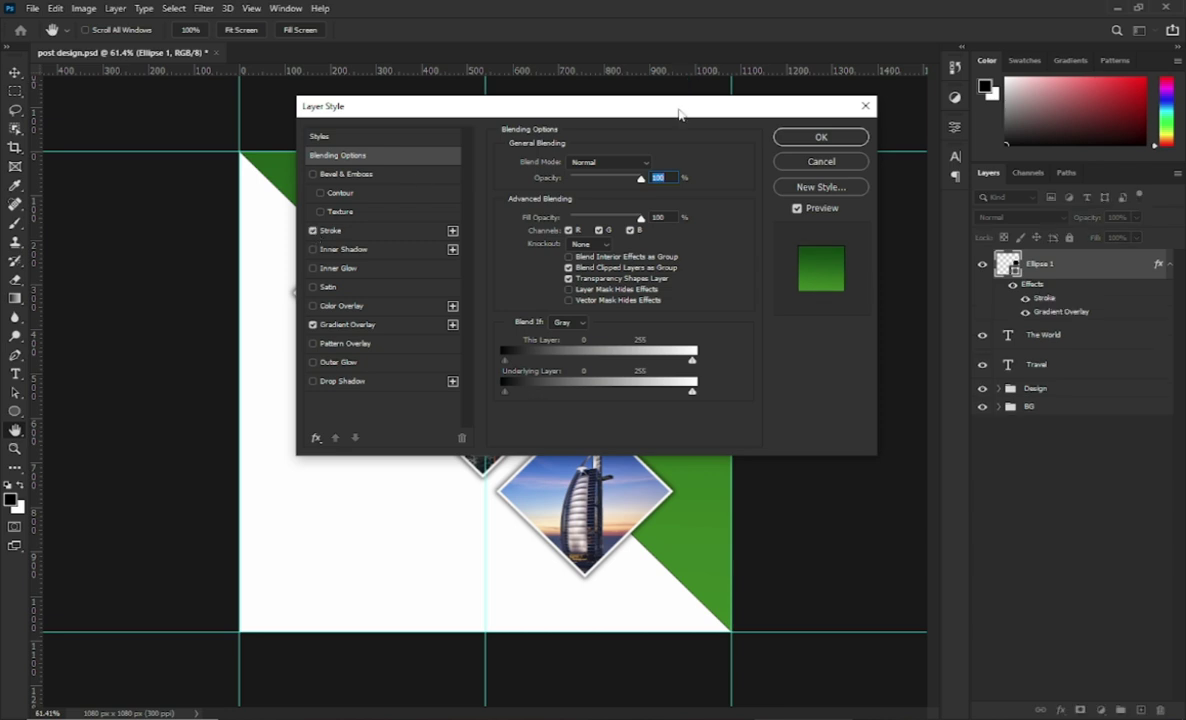
left_click_drag(677, 112, 572, 373)
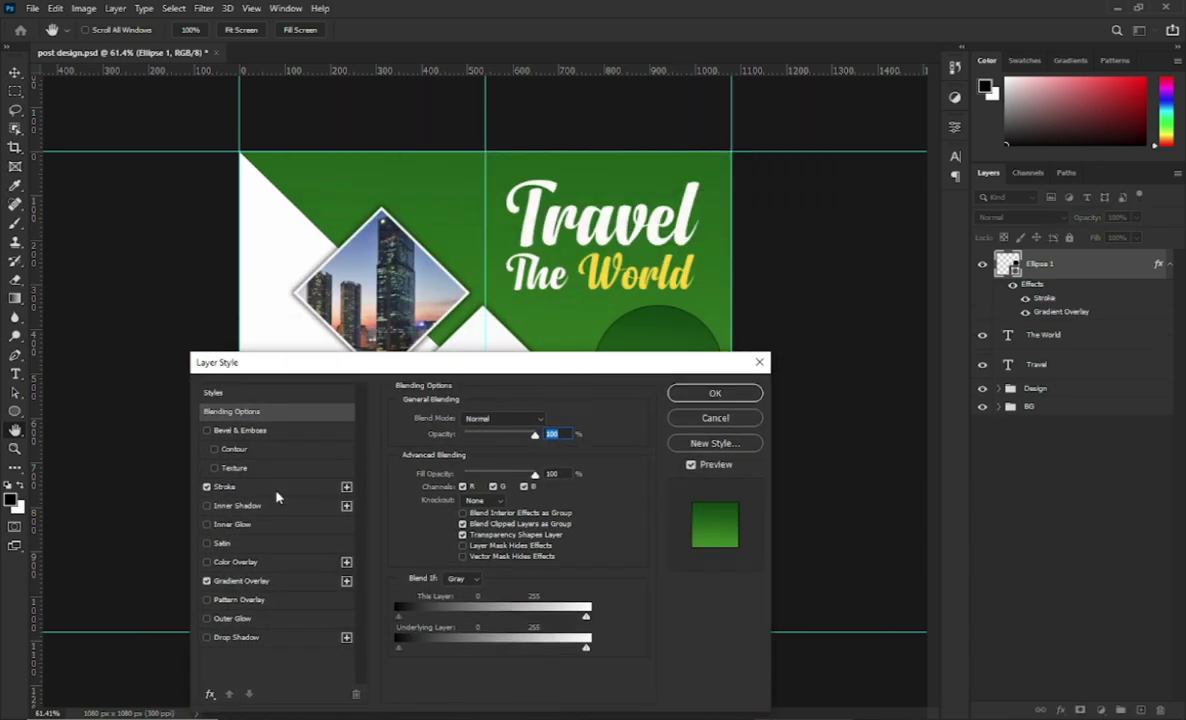
left_click(277, 492)
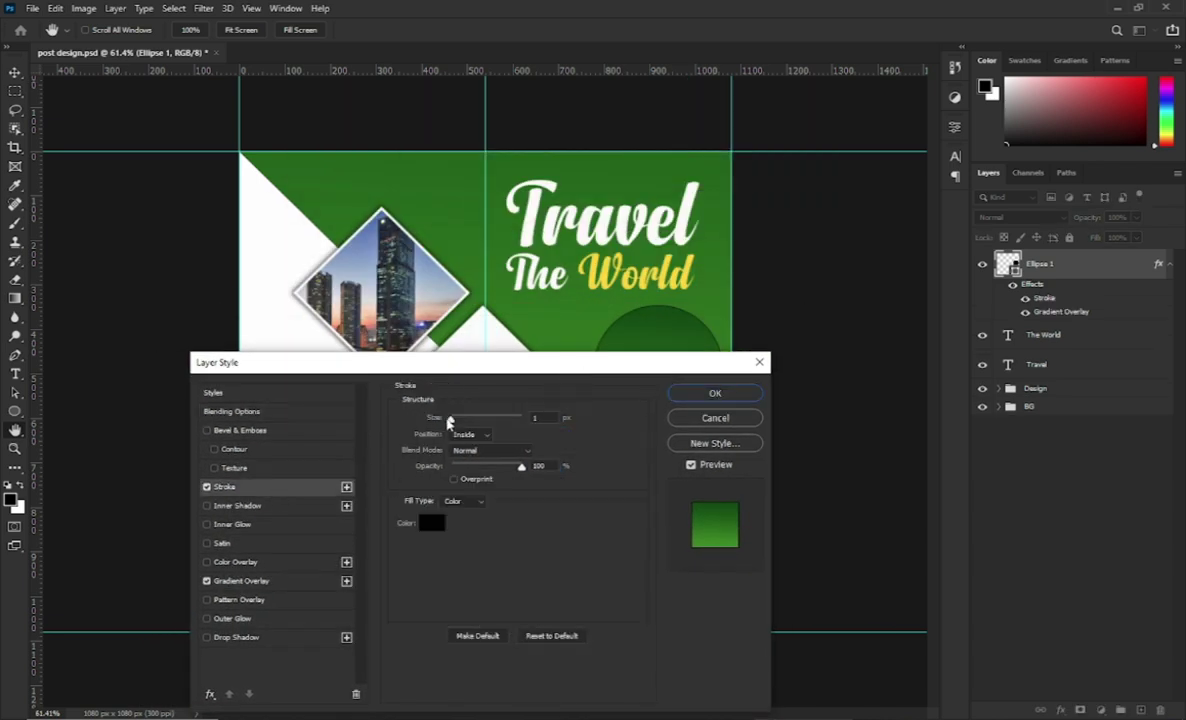
left_click_drag(452, 421, 458, 421)
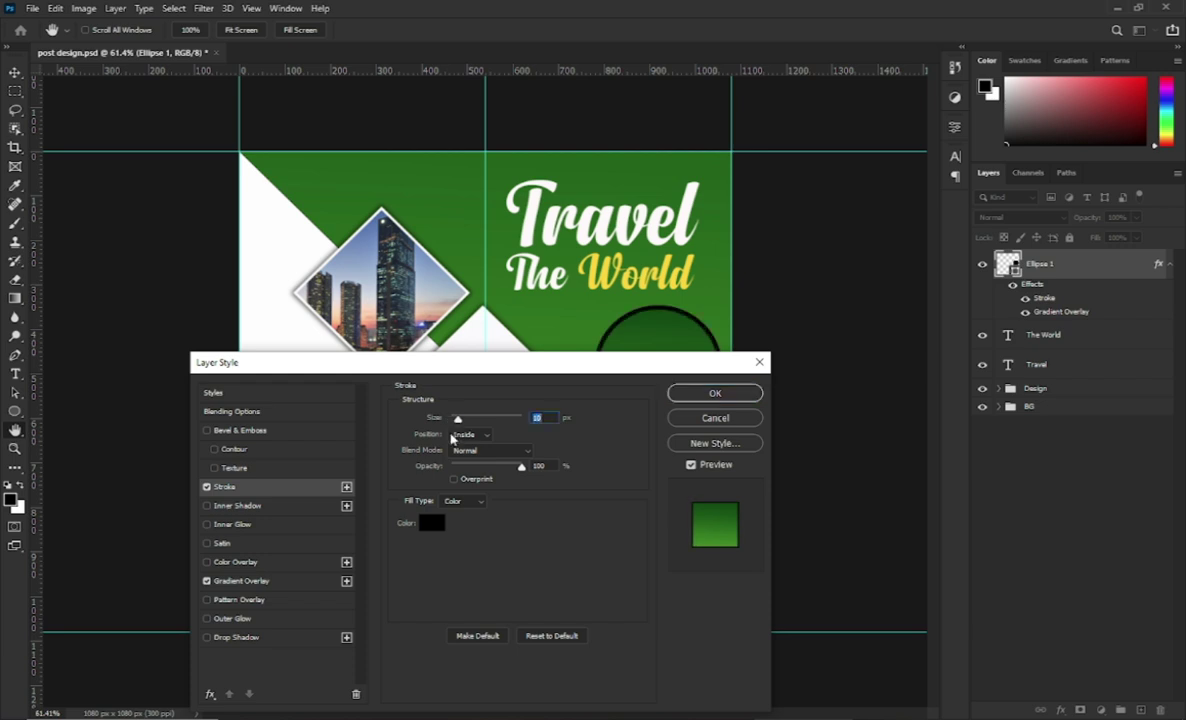
left_click(431, 523)
left_click(290, 315)
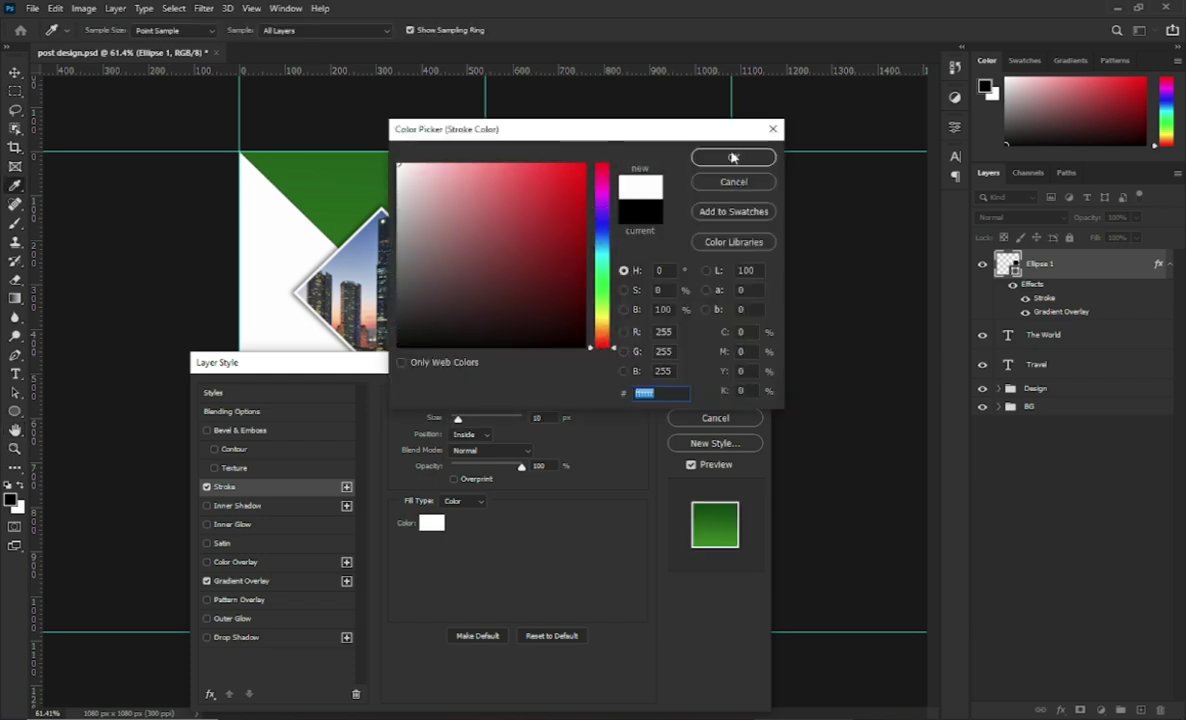
left_click(682, 147)
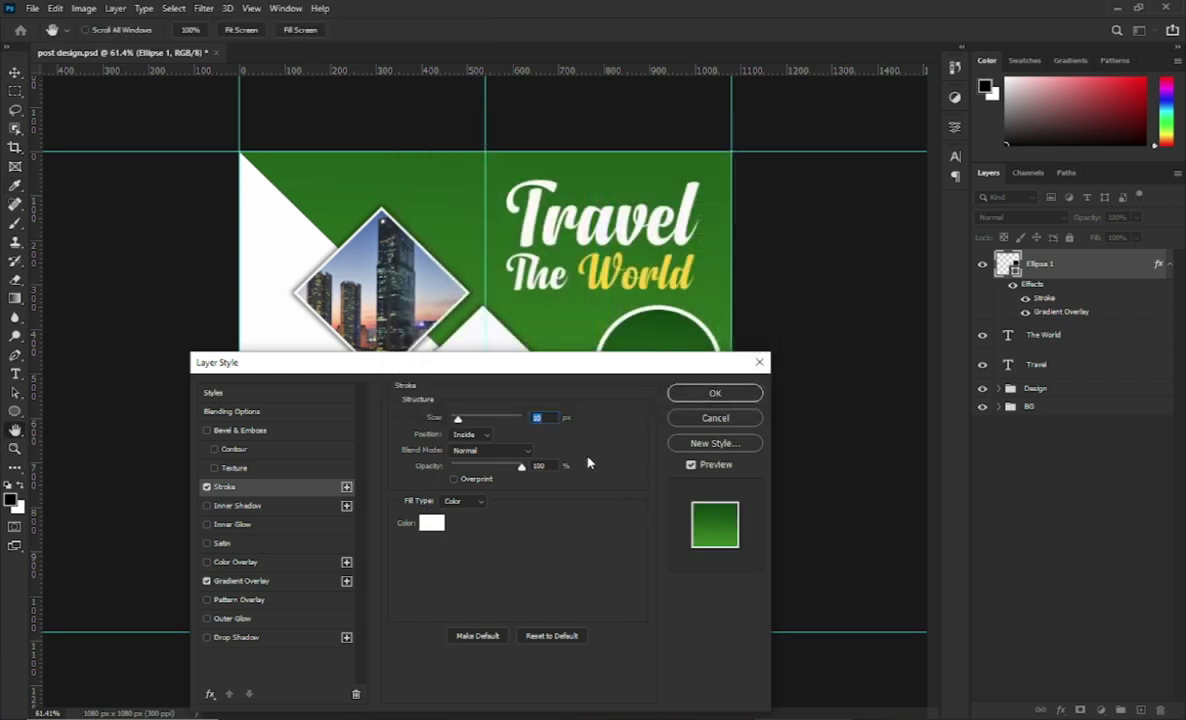
key("Down")
key("Down")
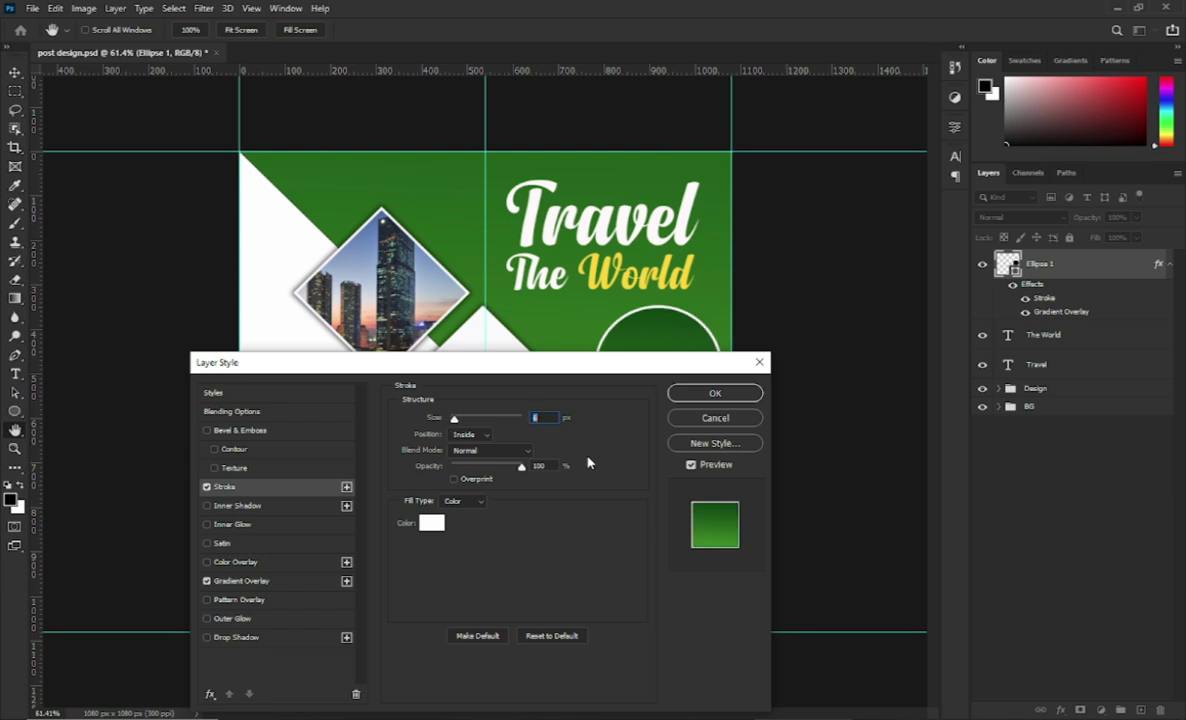
left_click(712, 393)
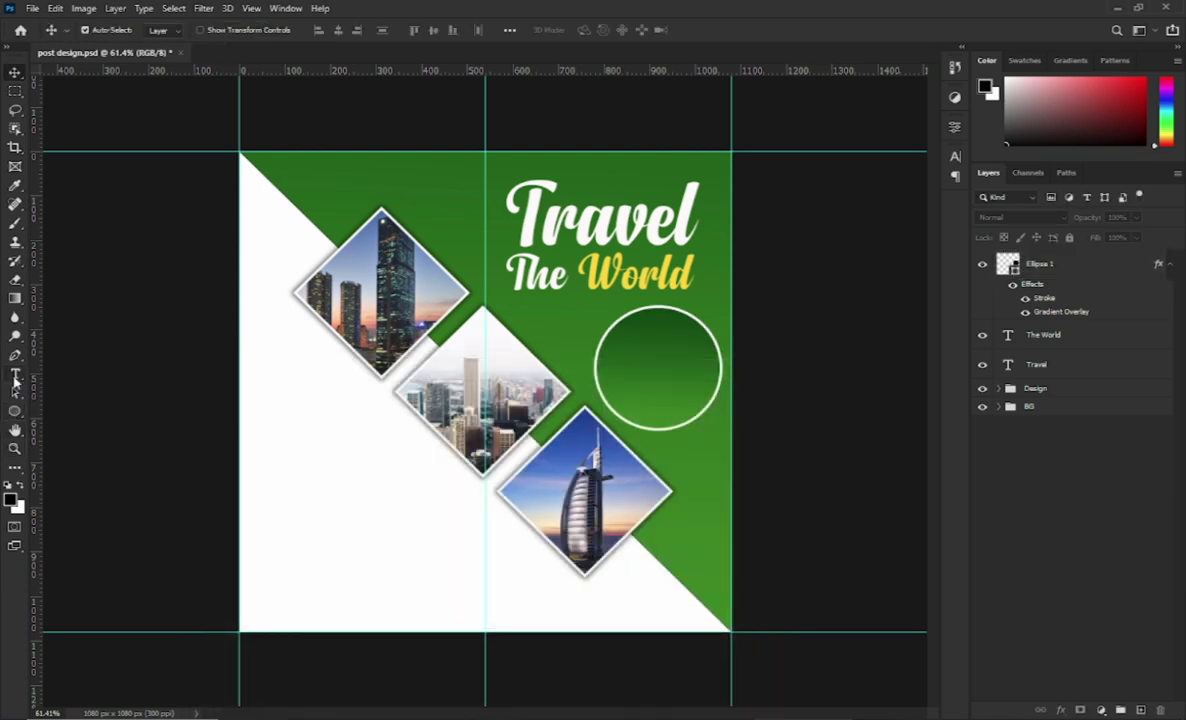
Add an 'UP TO' text layer and move it to the top of the green circle
left_click(15, 373)
left_click(331, 452)
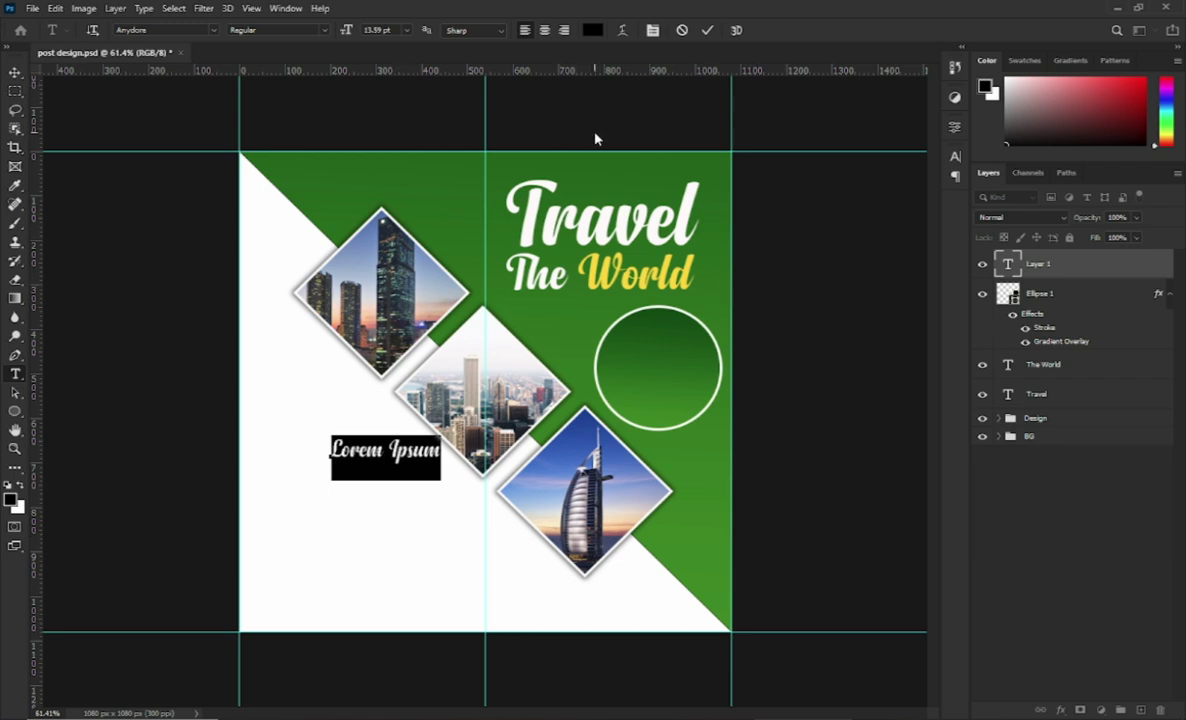
type("UP")
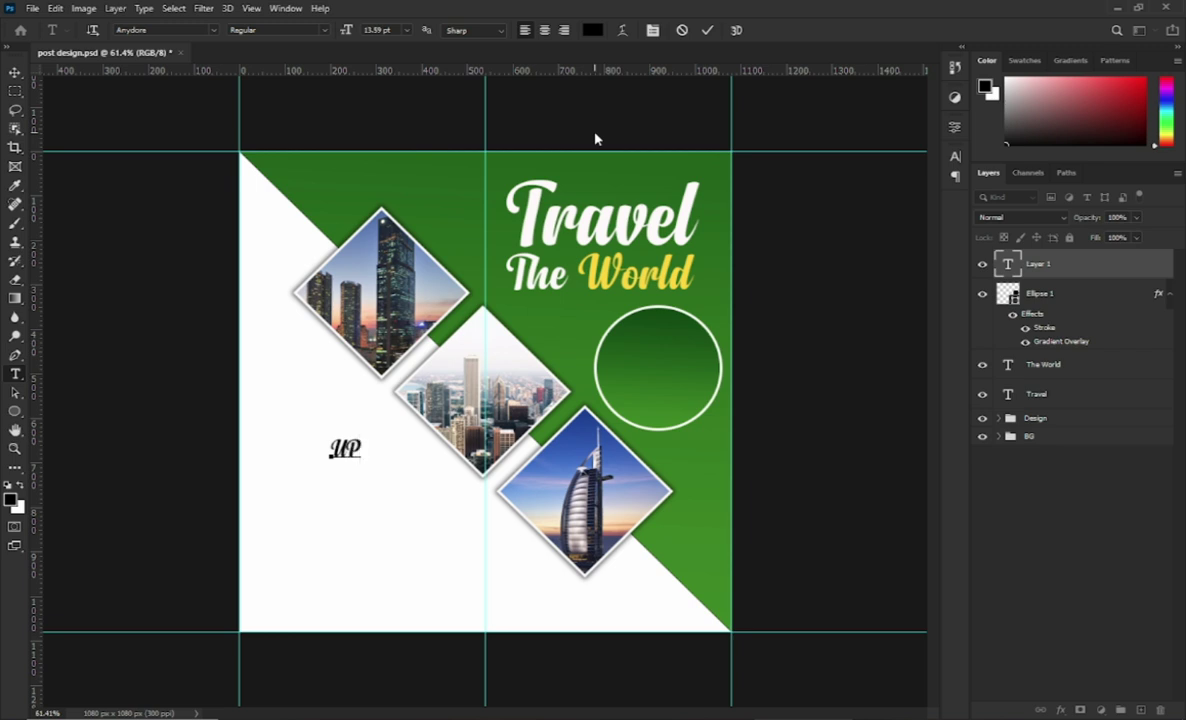
type(" T")
type("O")
left_click(707, 30)
key("v")
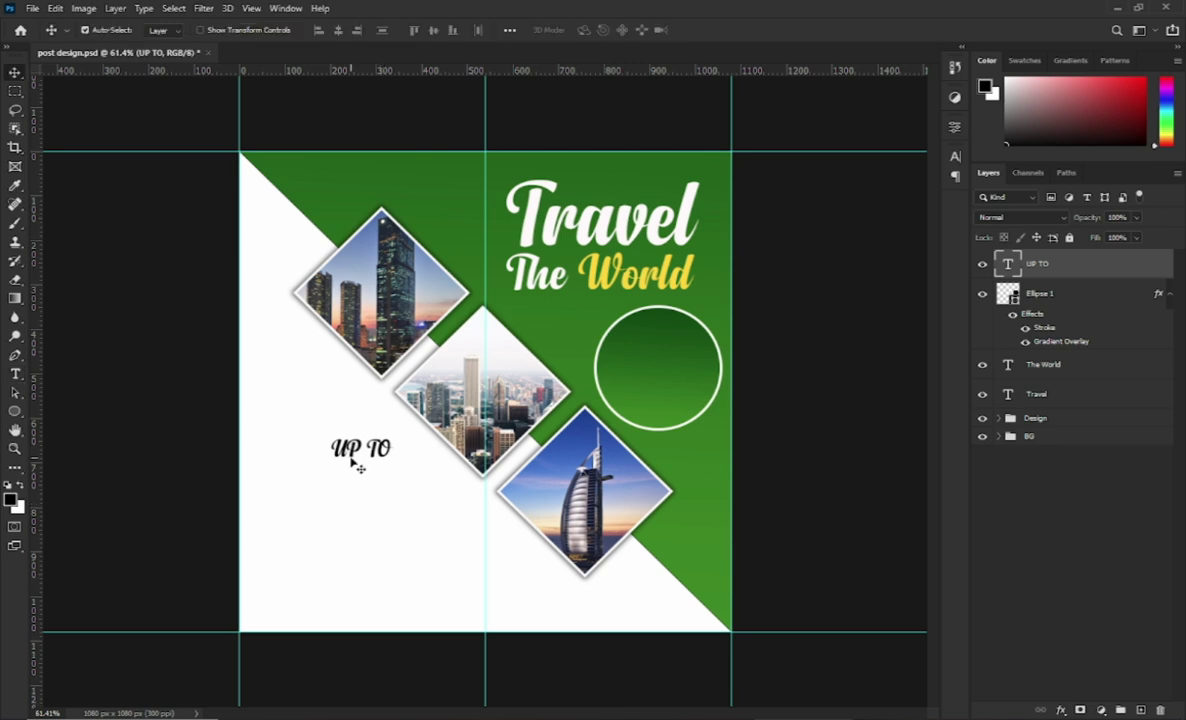
mouse_move(357, 452)
left_mouse_down()
mouse_move(668, 348)
mouse_move(655, 337)
mouse_move(650, 362)
left_mouse_up()
Change the duplicated text to '50%' in Microsoft New Tai Lue
double_click(648, 357)
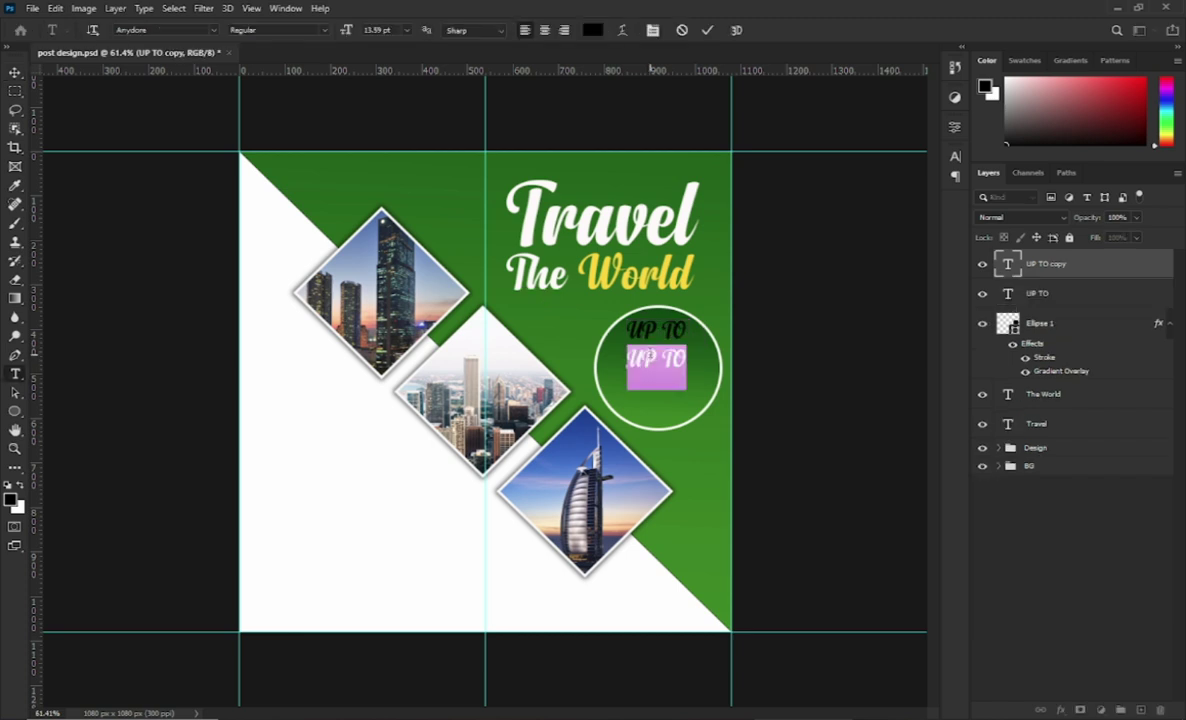
type("50")
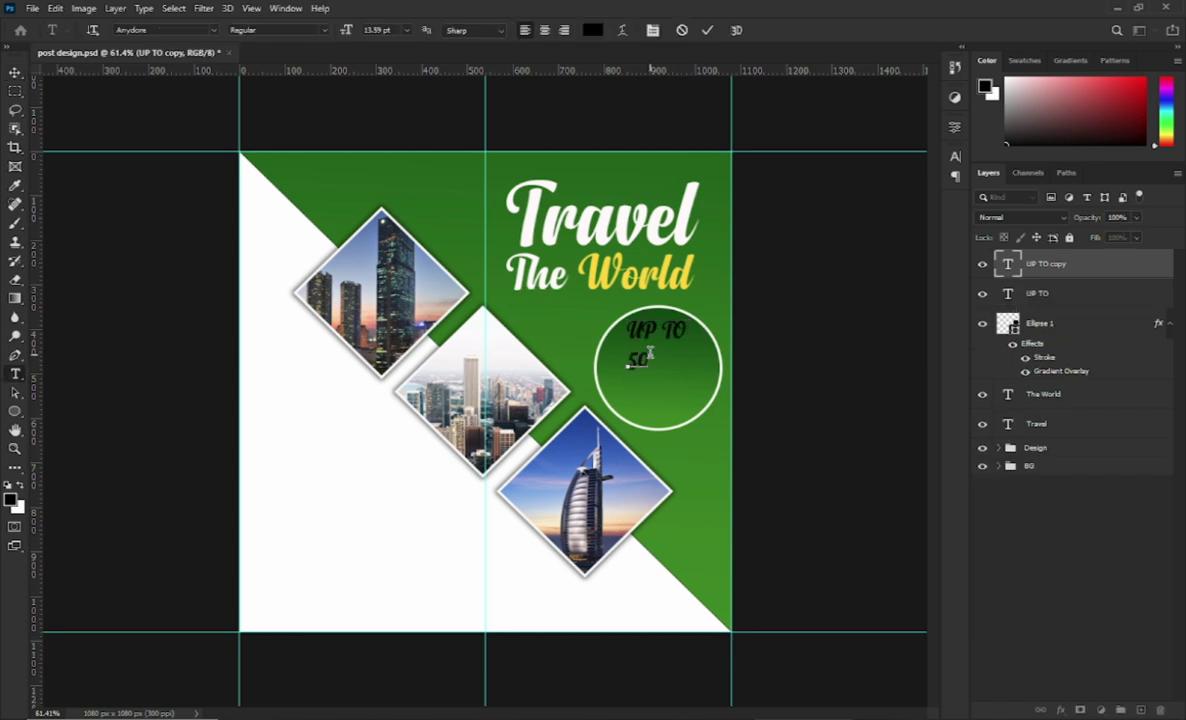
type("%")
key("ctrl+a")
left_click(213, 32)
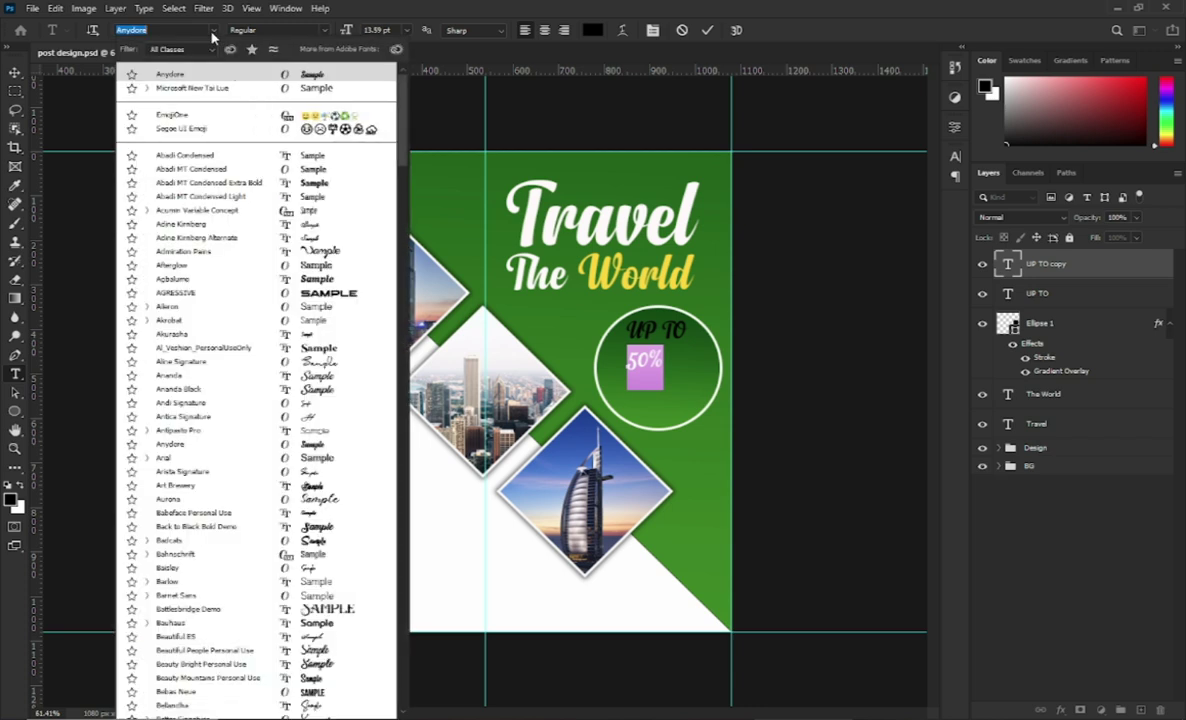
left_click(316, 90)
left_click(707, 30)
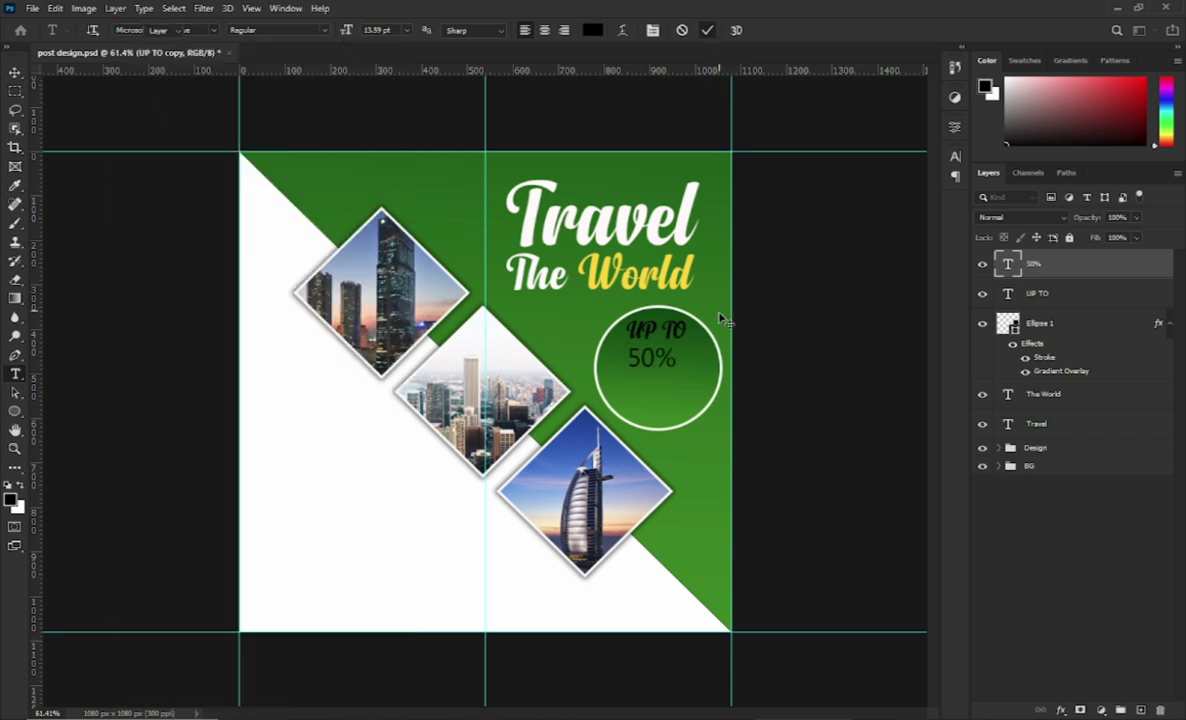
Make the 50% text bold and scale it up to about 150%
double_click(651, 359)
left_click(955, 157)
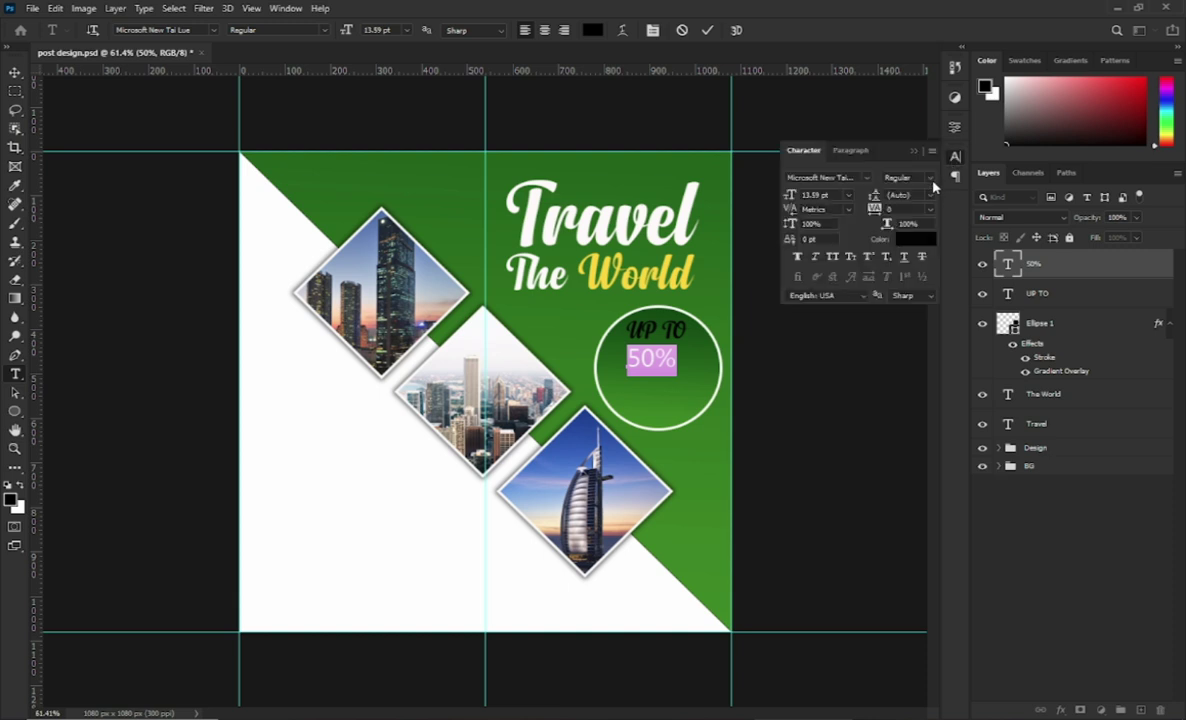
left_click(905, 177)
left_click(932, 204)
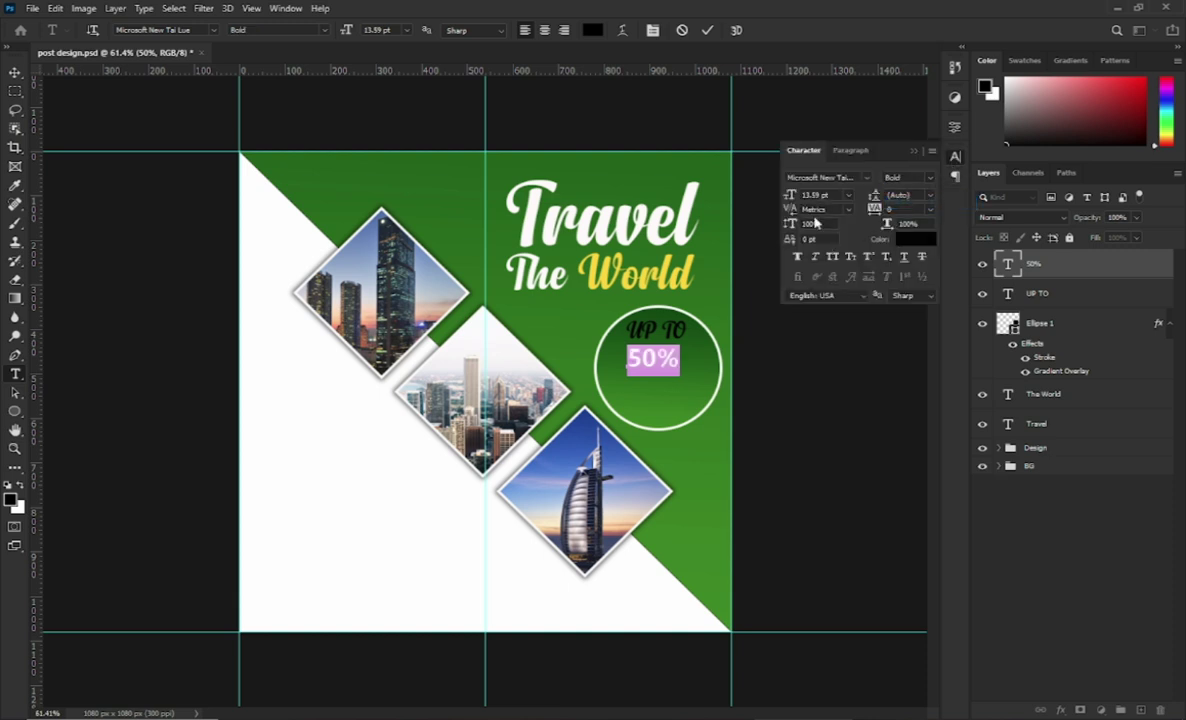
left_click(704, 32)
key("v")
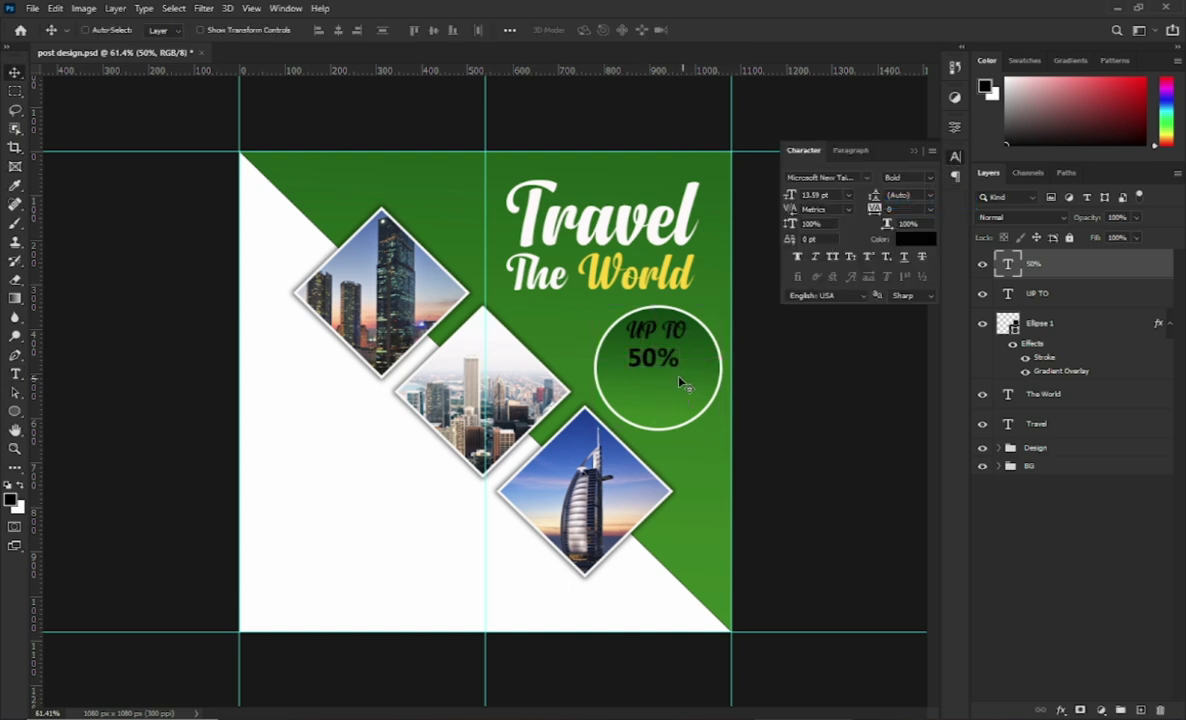
key("ctrl+t")
left_click_drag(651, 393, 658, 400)
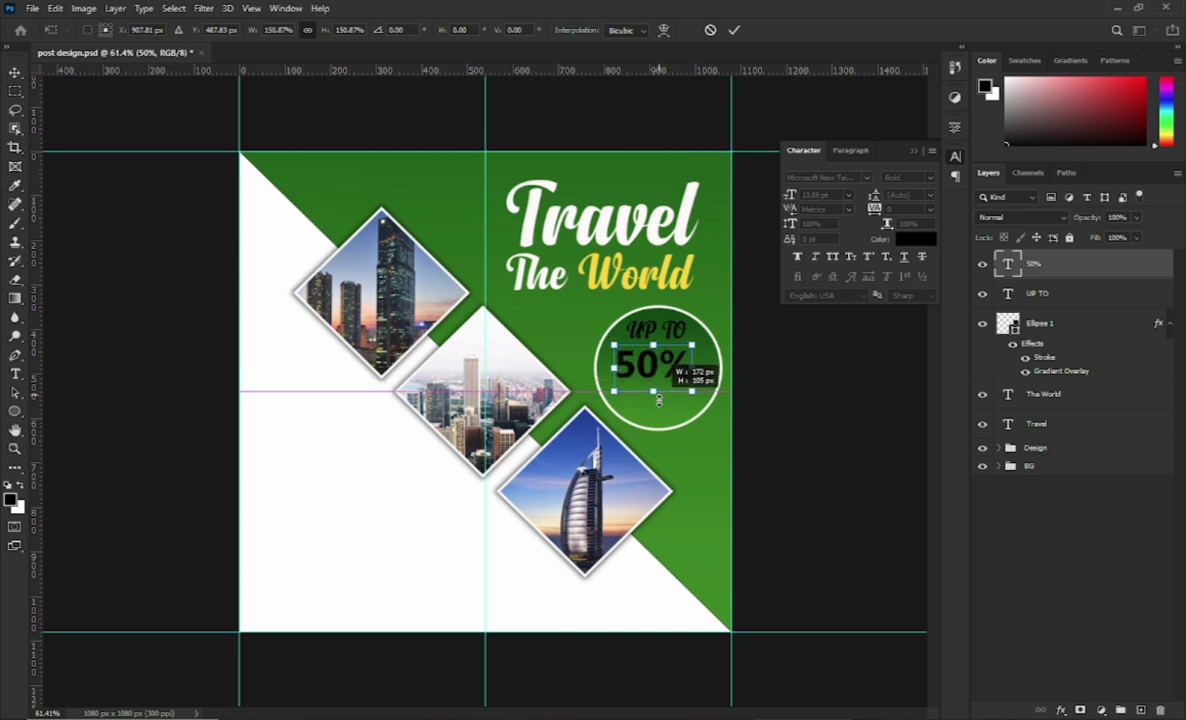
left_click(733, 29)
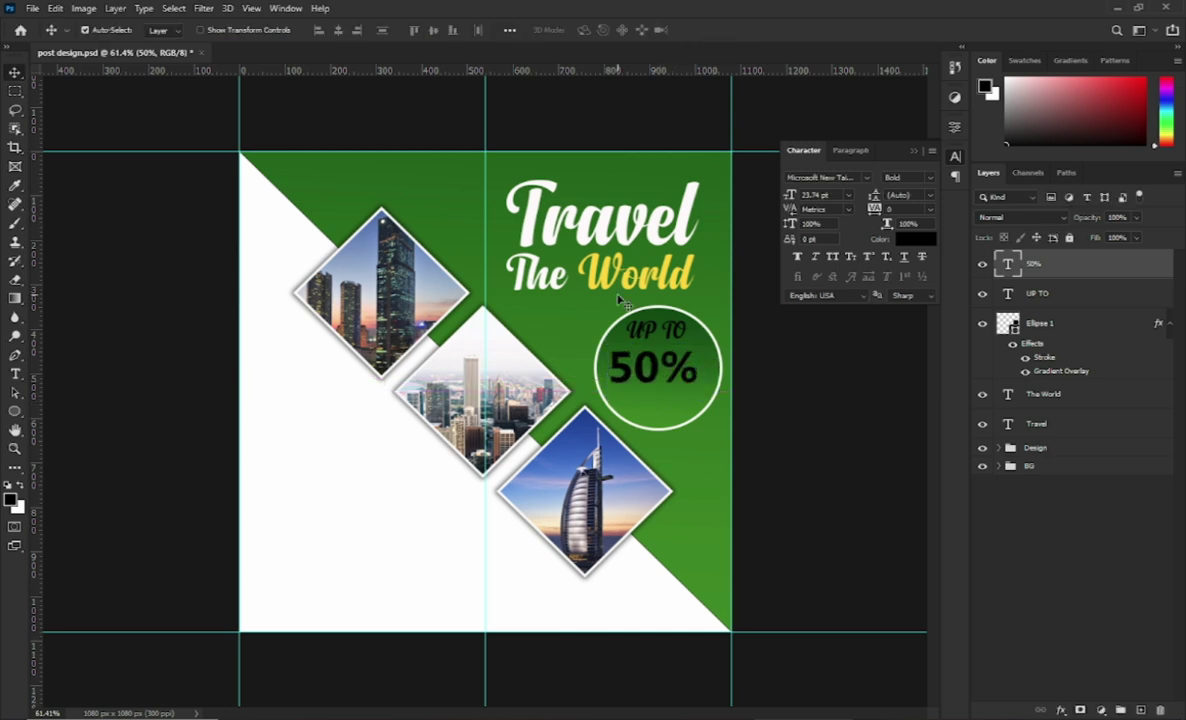
Make the UP TO text white
double_click(612, 318)
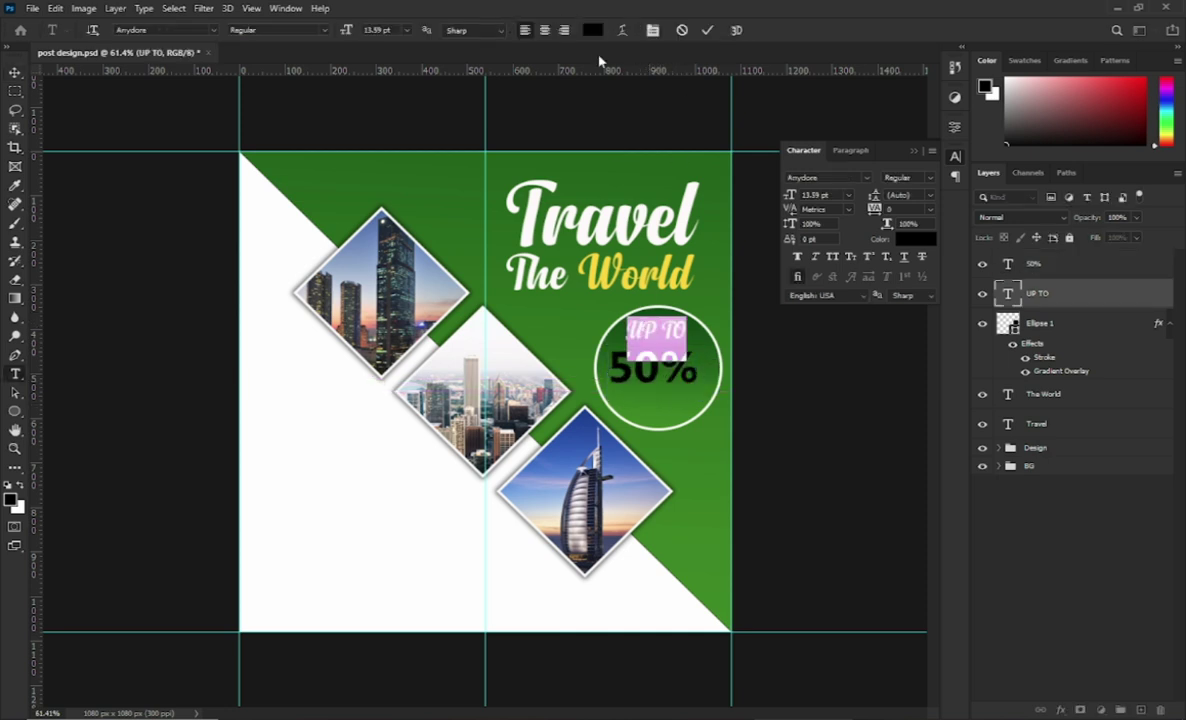
left_click(592, 29)
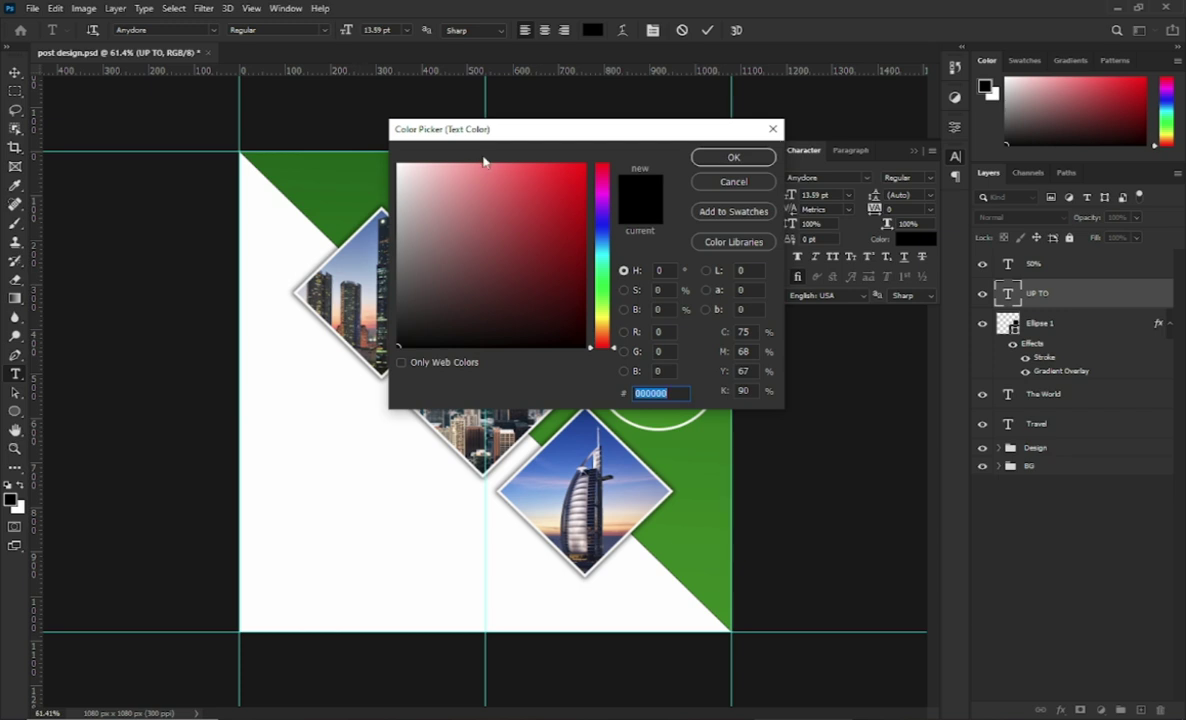
left_click(399, 164)
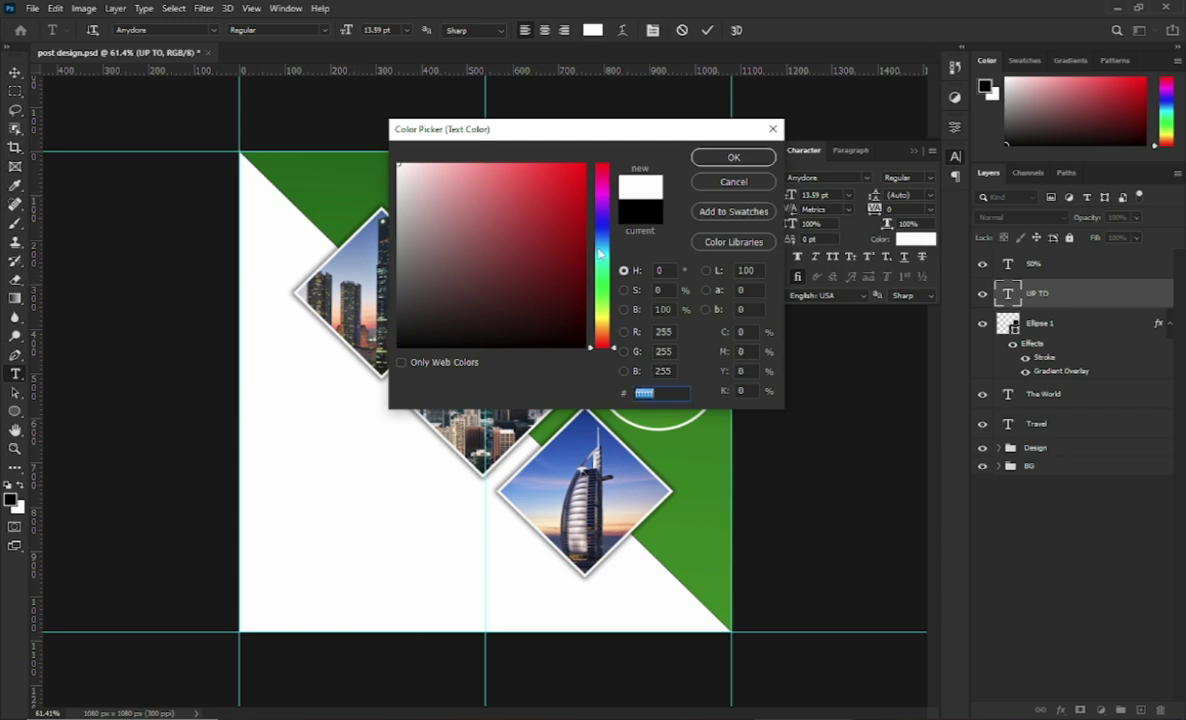
left_click(740, 160)
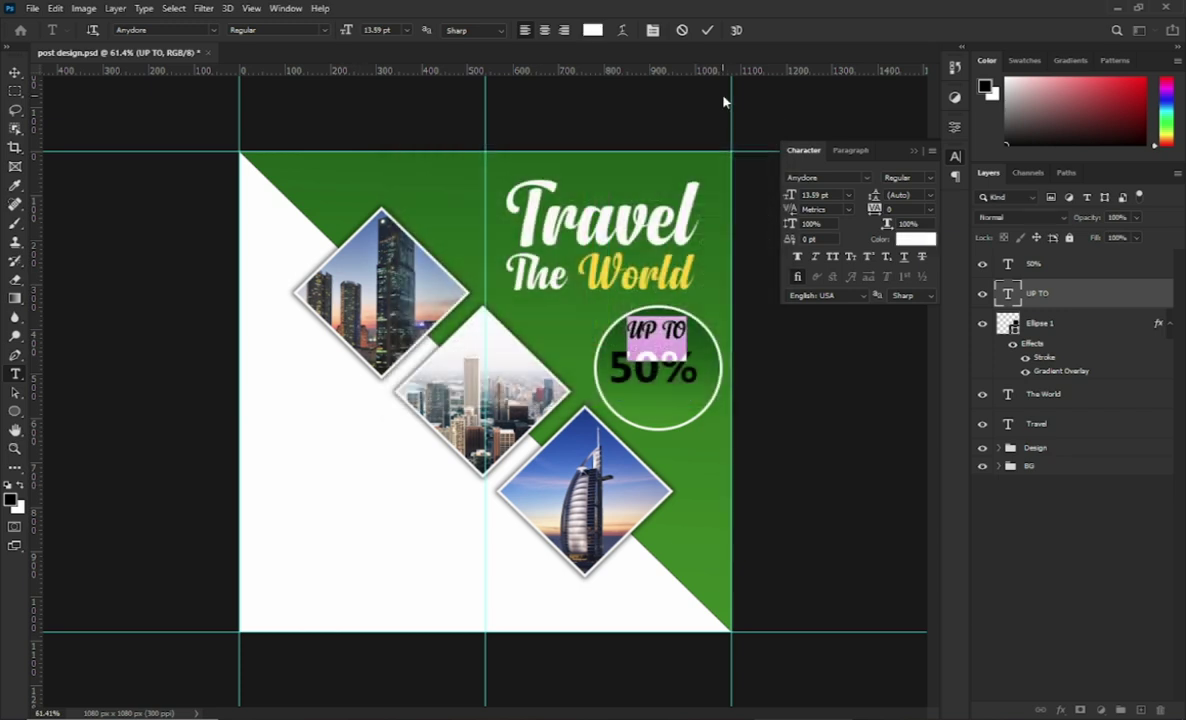
left_click(706, 29)
key("v")
Make the 50% text yellow
double_click(654, 356)
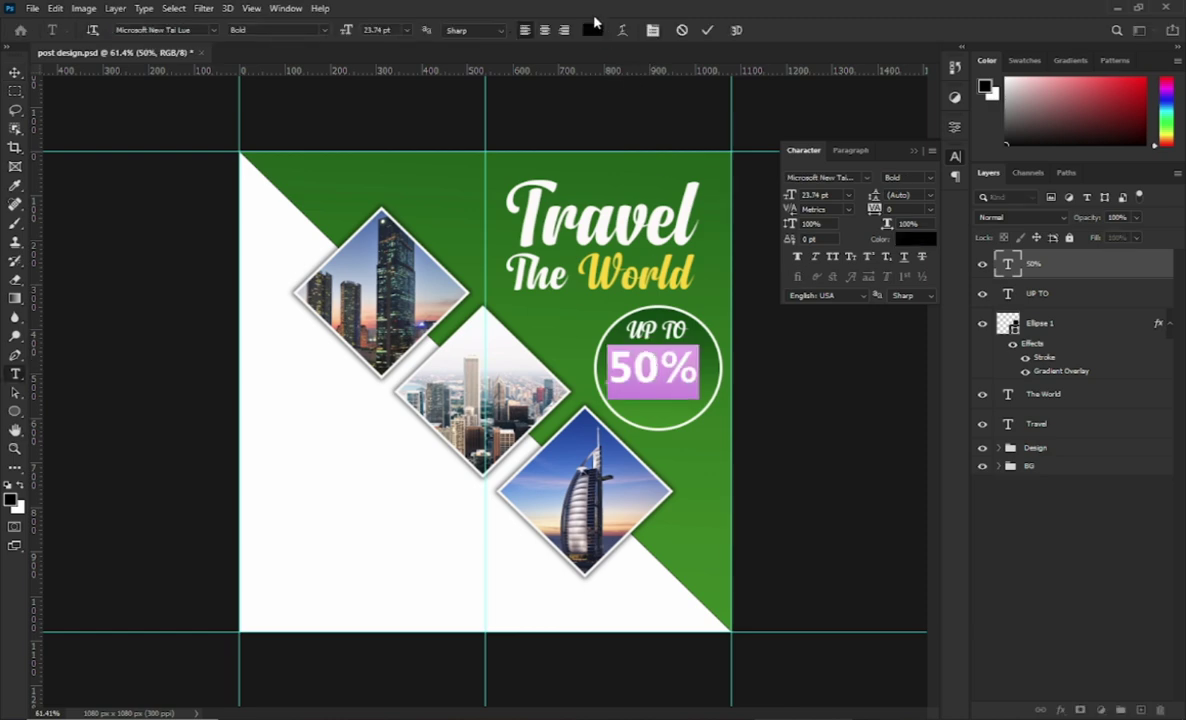
left_click(592, 29)
left_click_drag(635, 130, 588, 283)
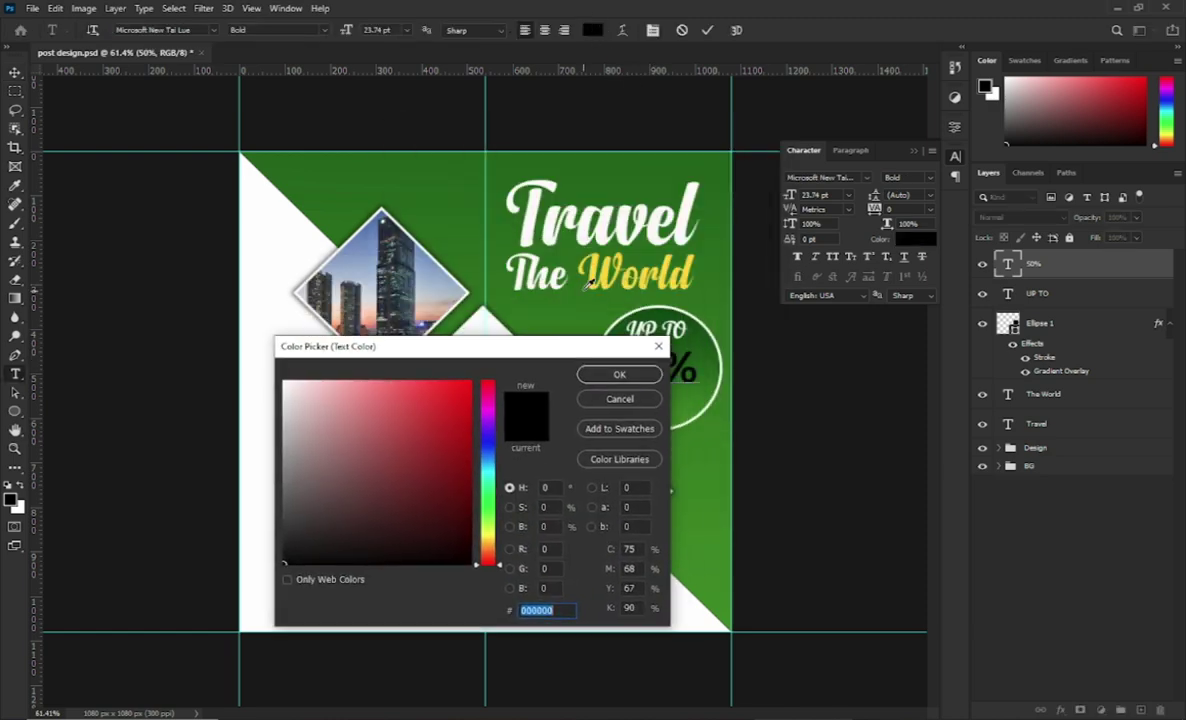
left_click(590, 275)
left_click(619, 374)
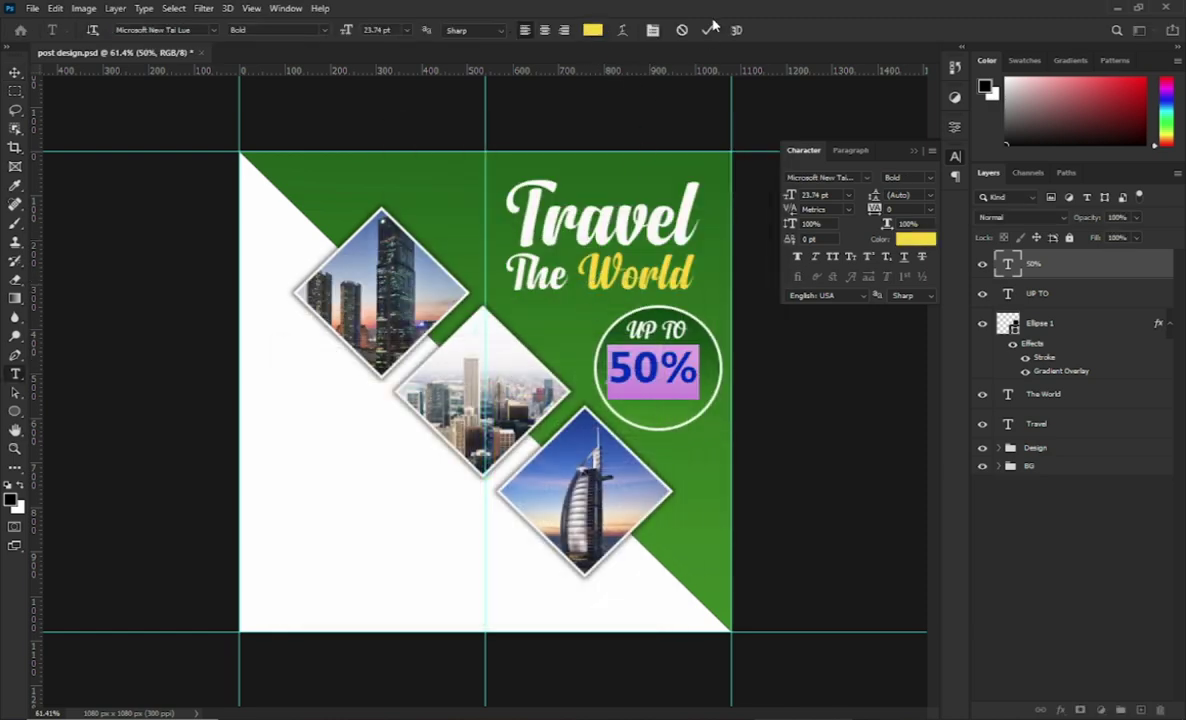
left_click(706, 29)
key("v")
Duplicate UP TO and place the copy below the 50% text
left_click(655, 335)
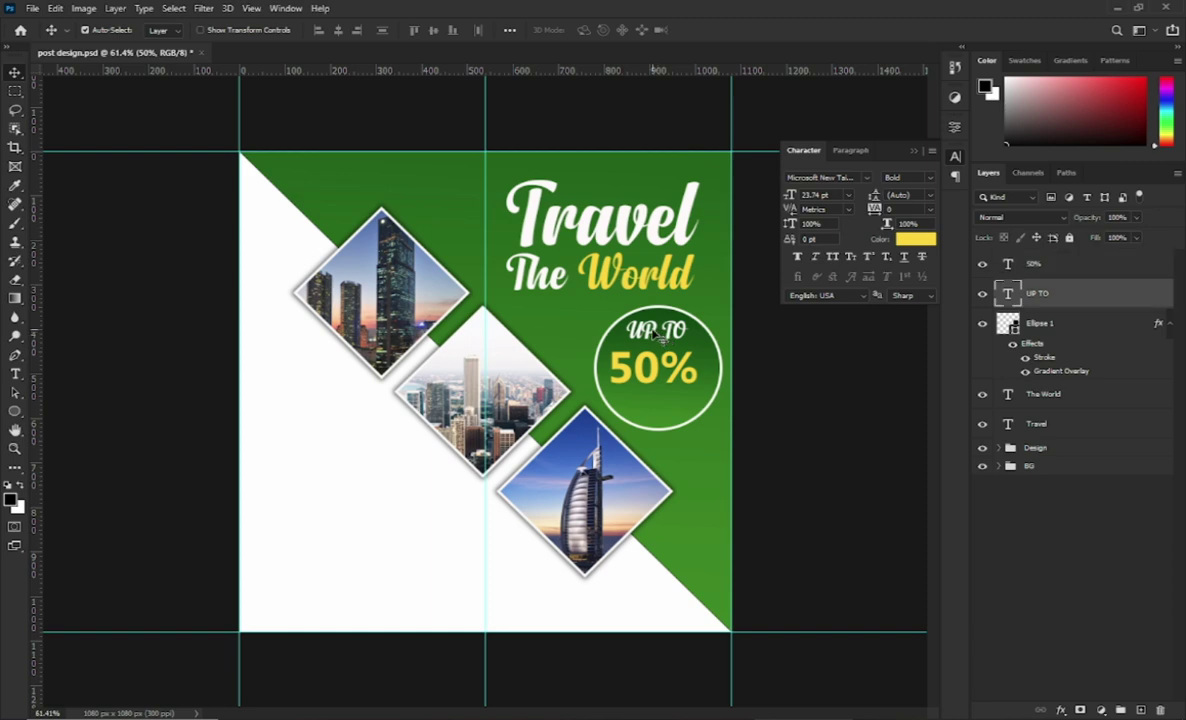
left_click_drag(655, 335, 655, 397)
key("super")
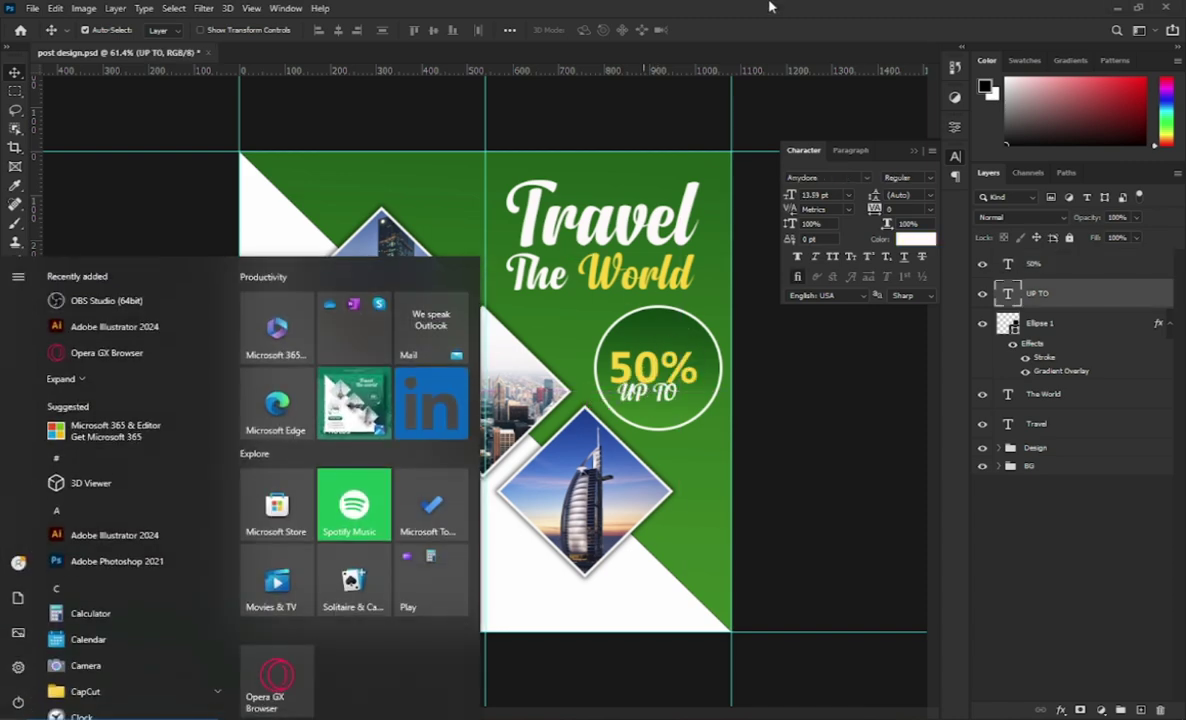
key("super")
left_click_drag(586, 412, 589, 352)
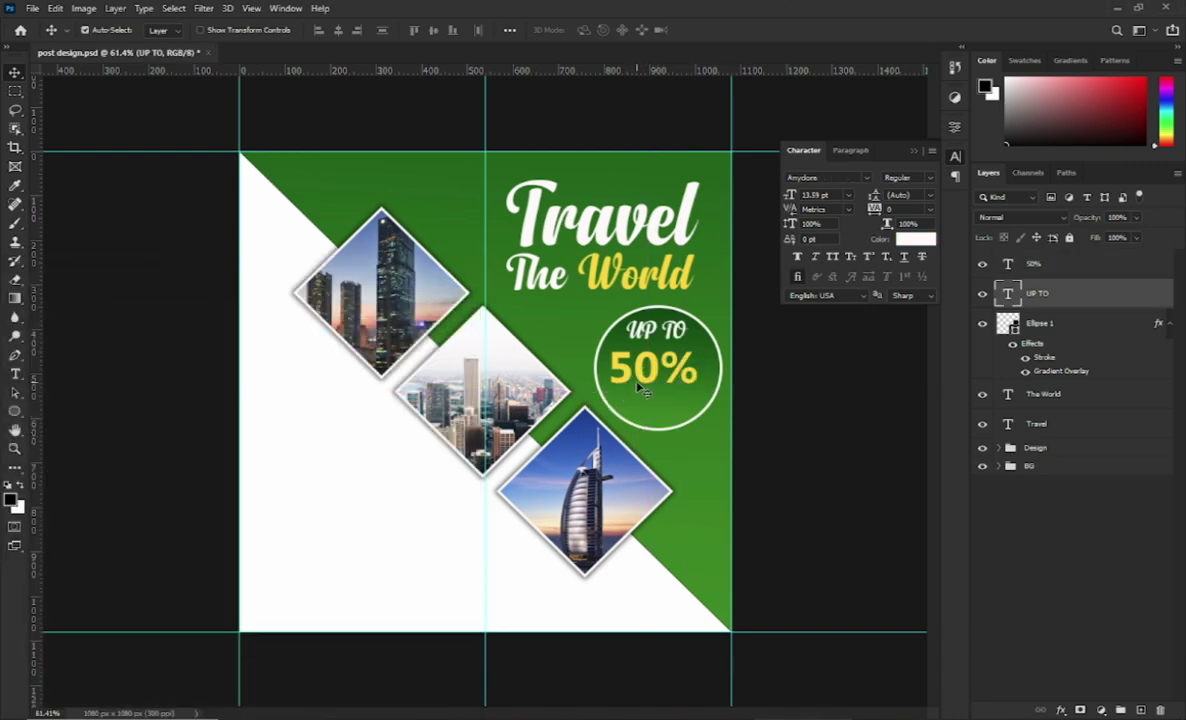
key("super")
key("super")
left_click_drag(607, 316, 610, 390)
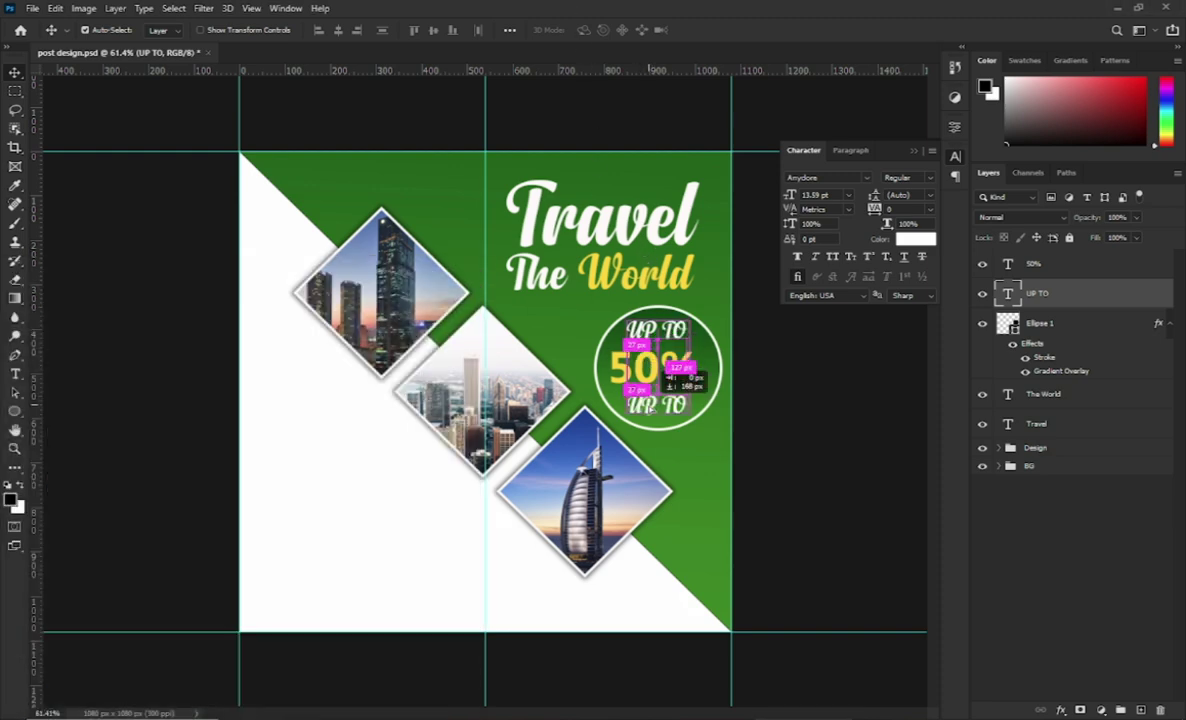
Retype the copy as 'DISCOUNT' in Microsoft New Tai Lue and shrink it to about 8.58 pt
double_click(656, 405)
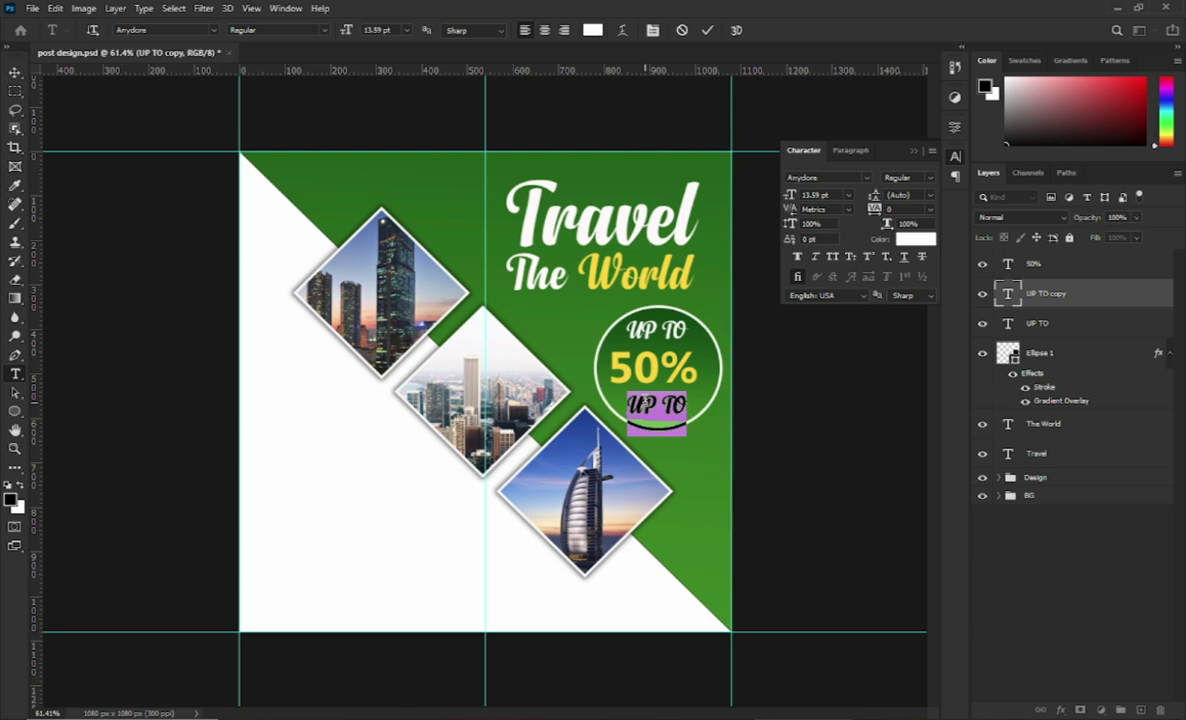
type("DI")
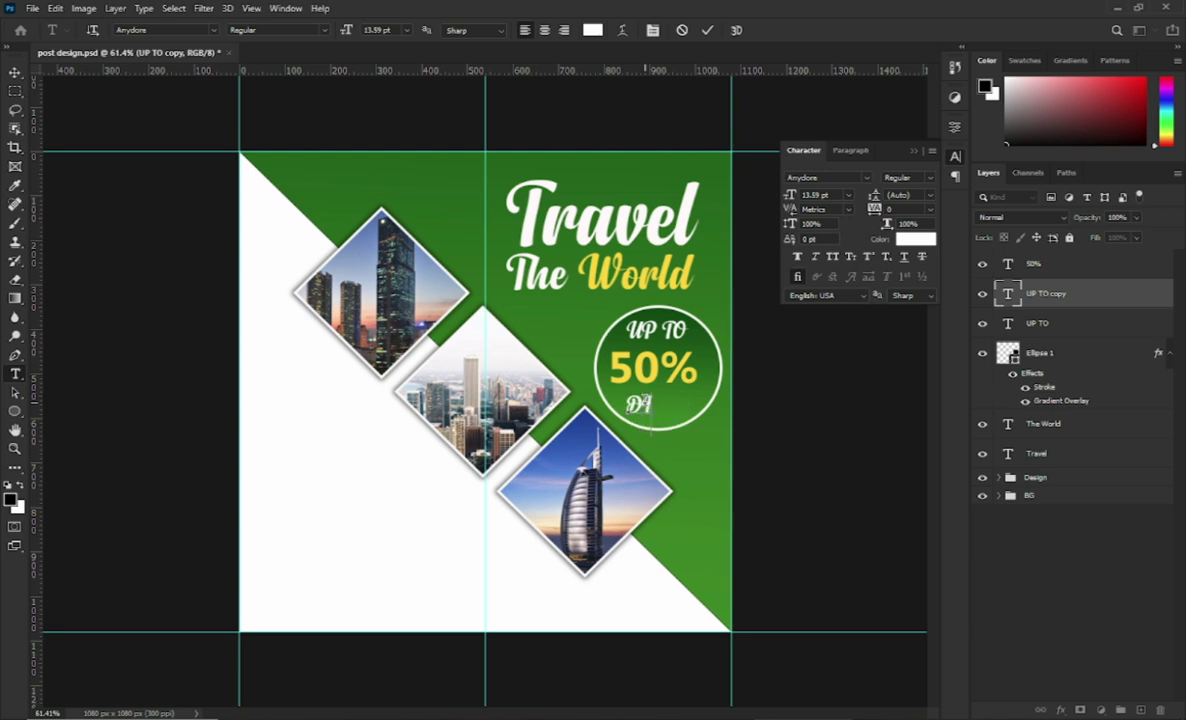
type("S")
type("CO")
type("UN")
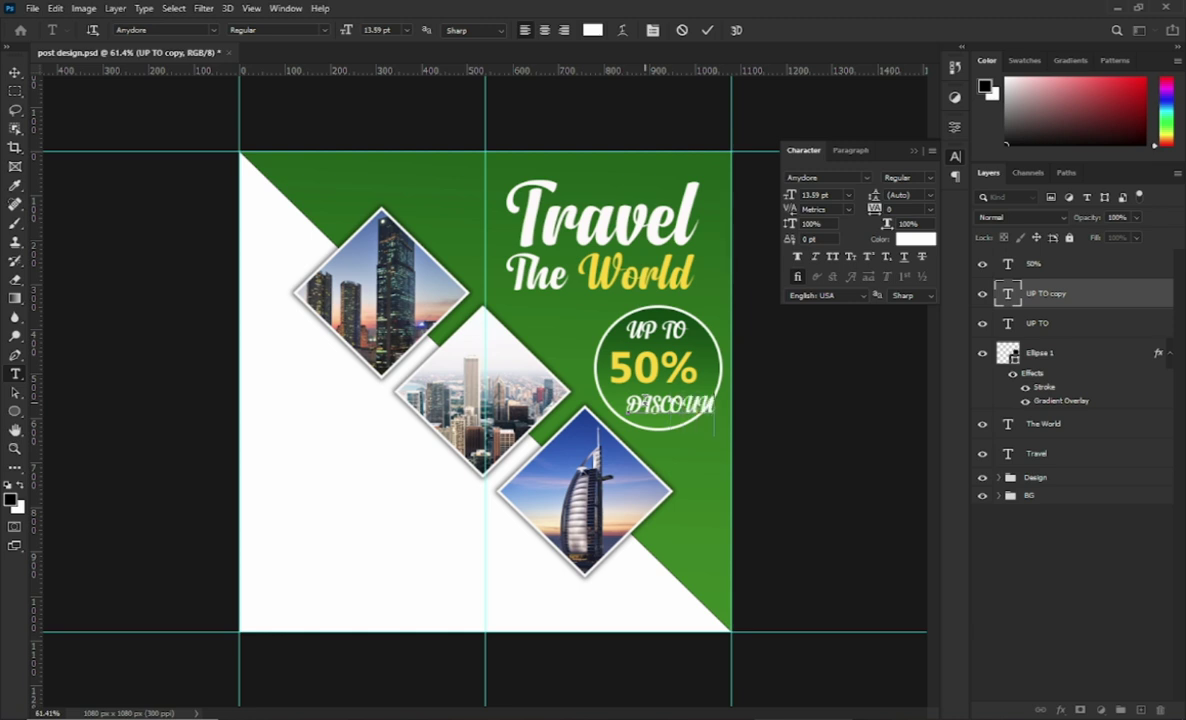
type("T")
key("ctrl+a")
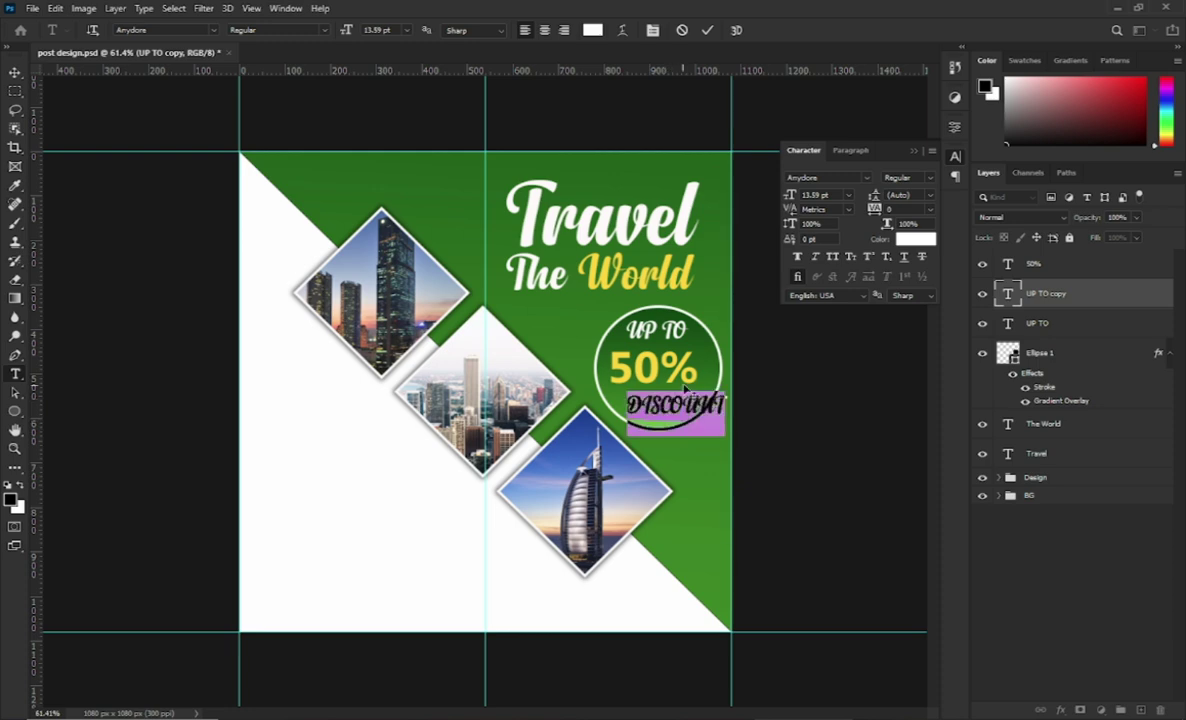
left_click(865, 178)
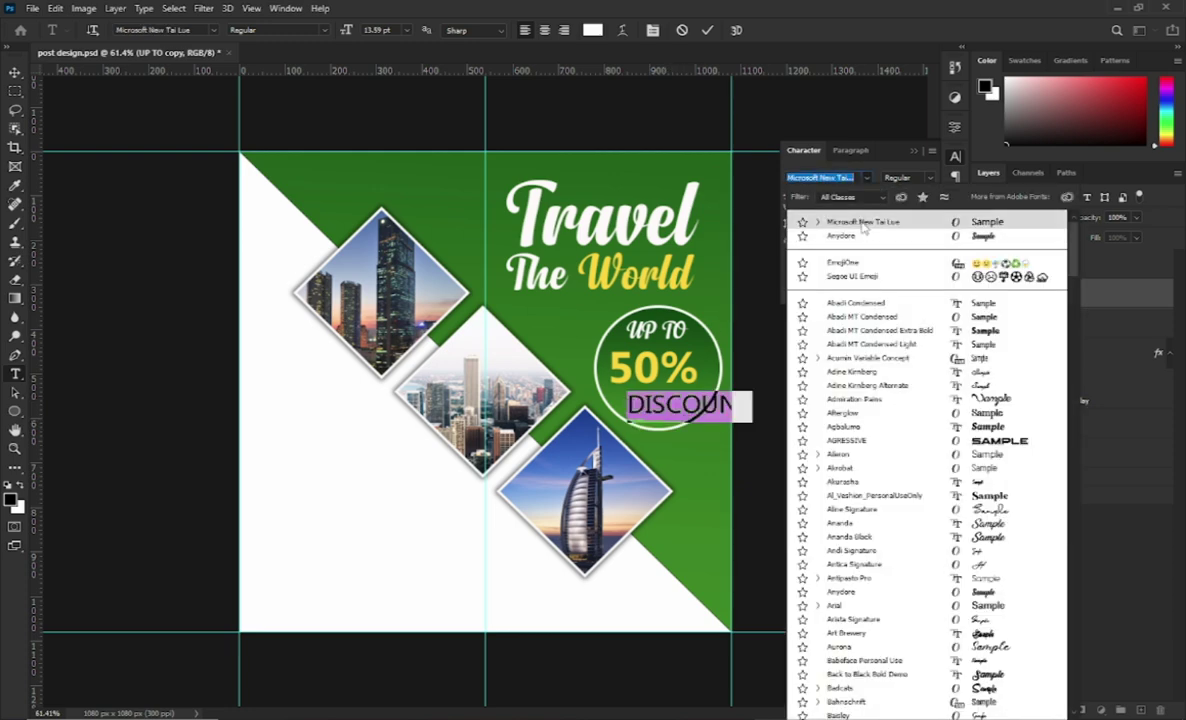
left_click(850, 225)
left_click(707, 30)
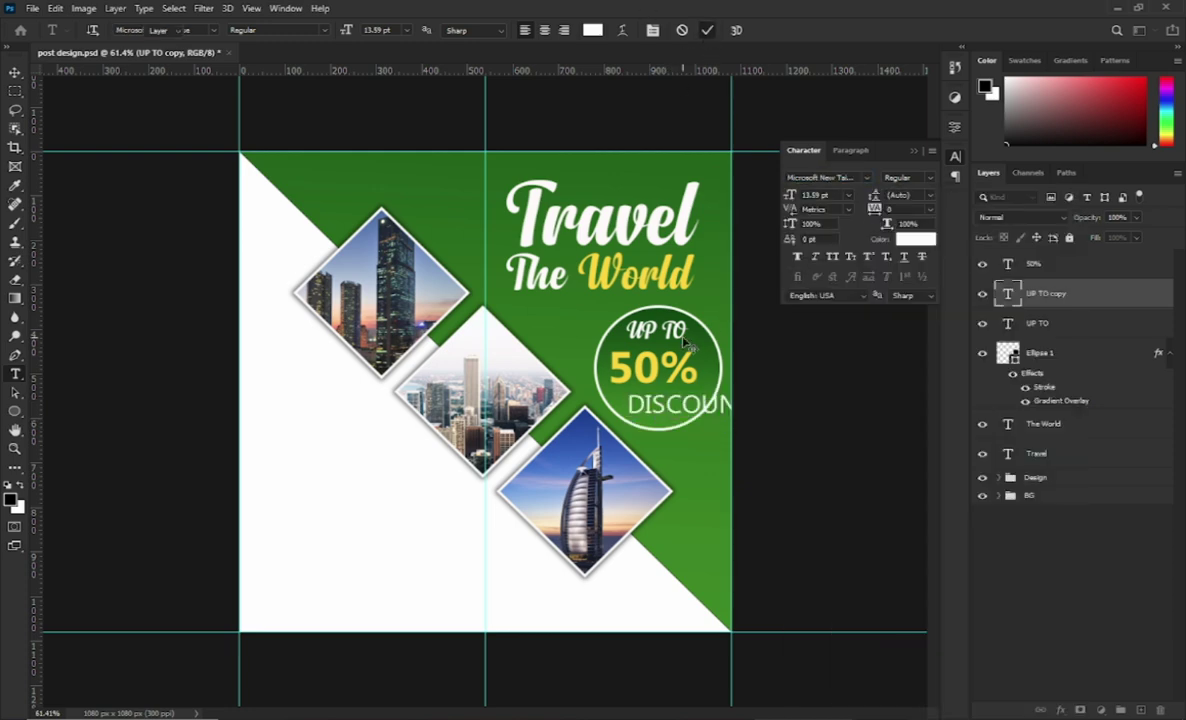
key("ctrl+t")
left_click_drag(763, 412, 658, 400)
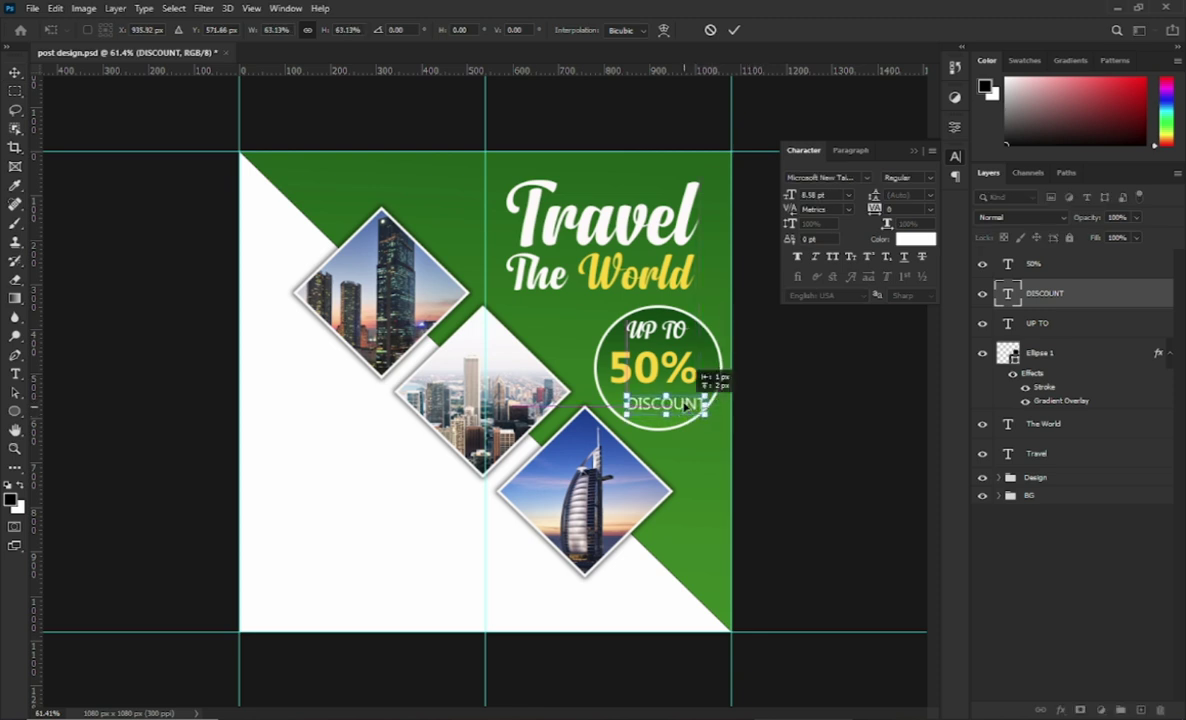
left_click(736, 30)
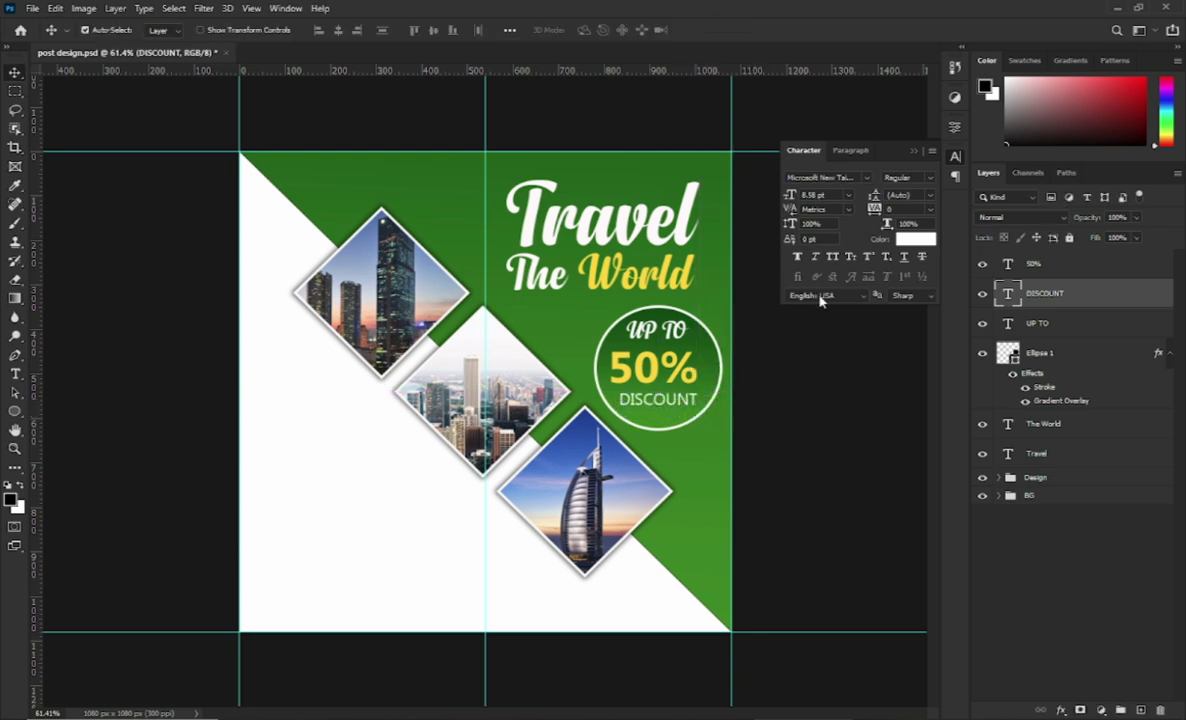
Centre Ellipse 1 and the three badge texts horizontally, undoing the accidental vertical align
left_click(1169, 354)
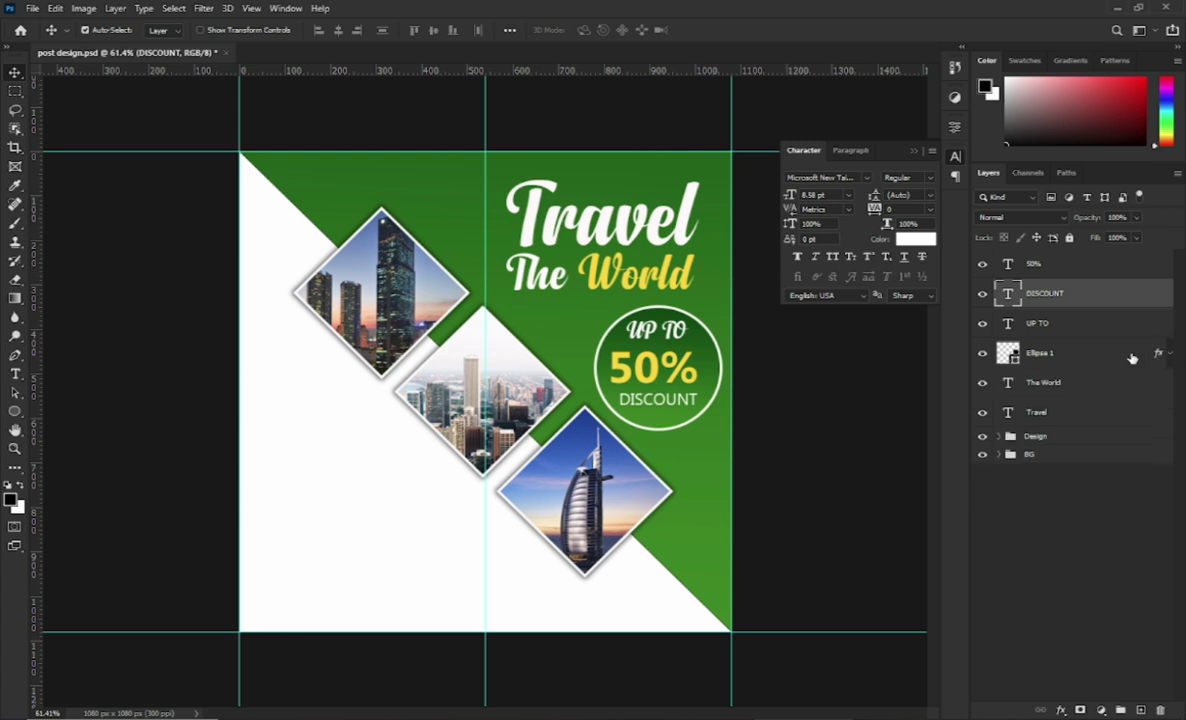
left_click(1099, 355)
left_click(1060, 264, "shift")
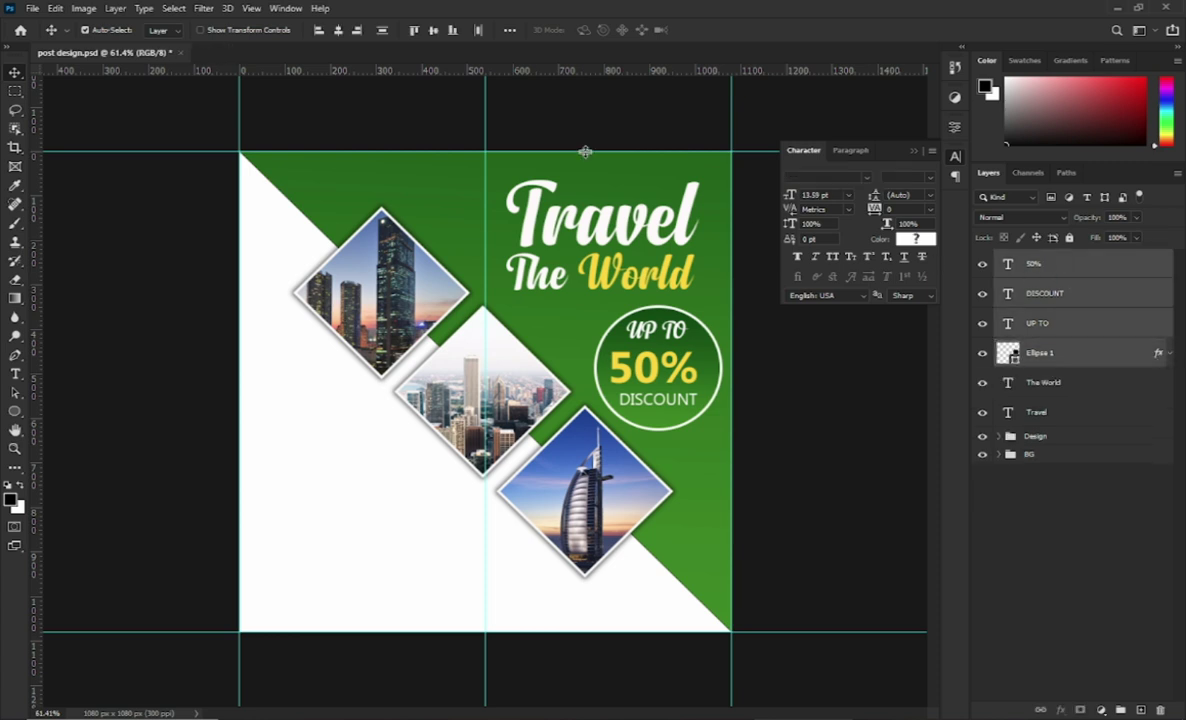
left_click(338, 30)
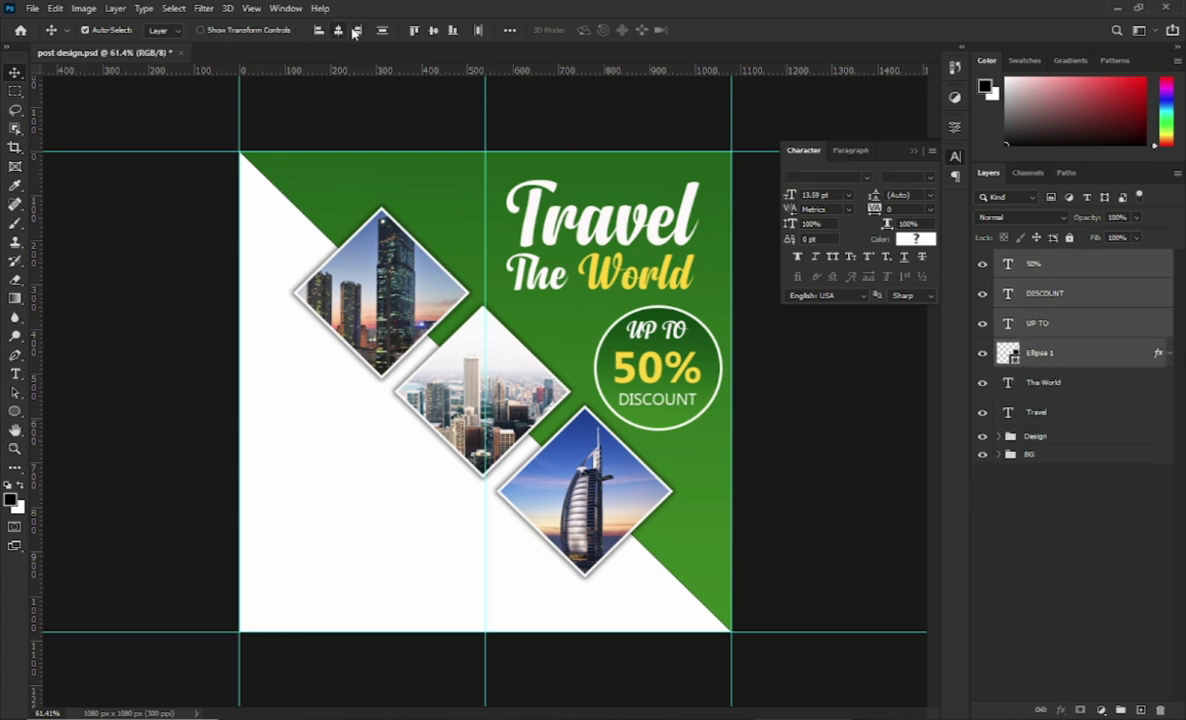
left_click(380, 31)
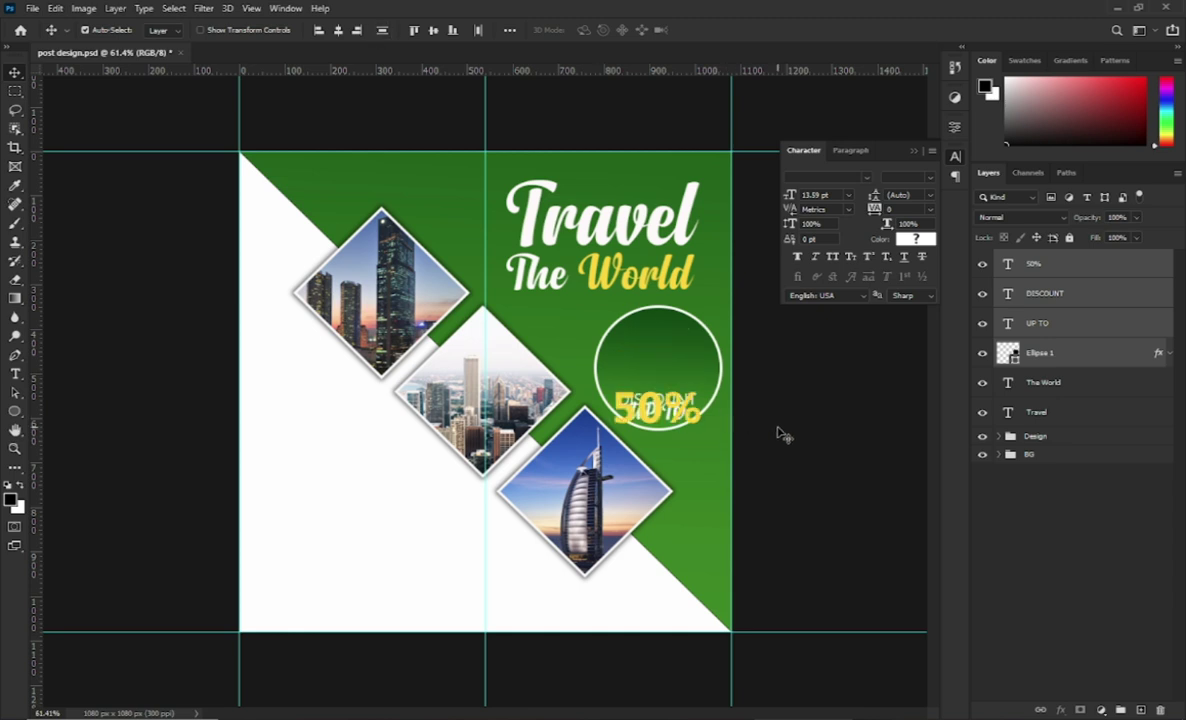
key("ctrl+z")
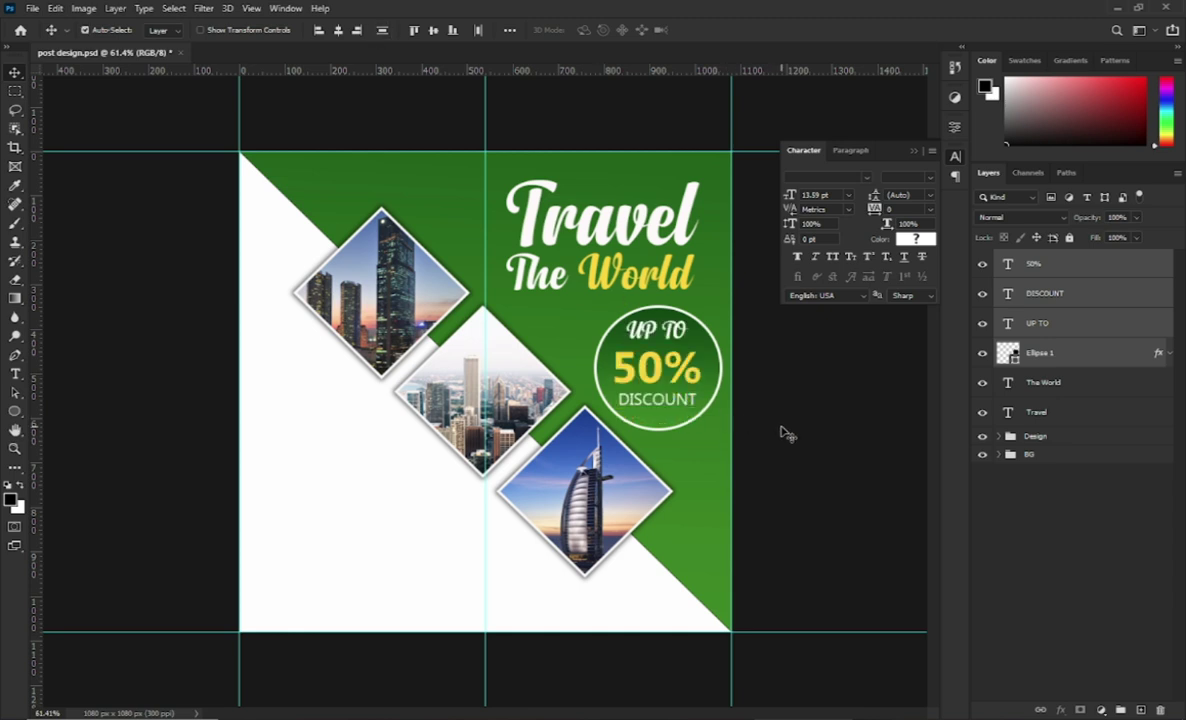
left_click(787, 434)
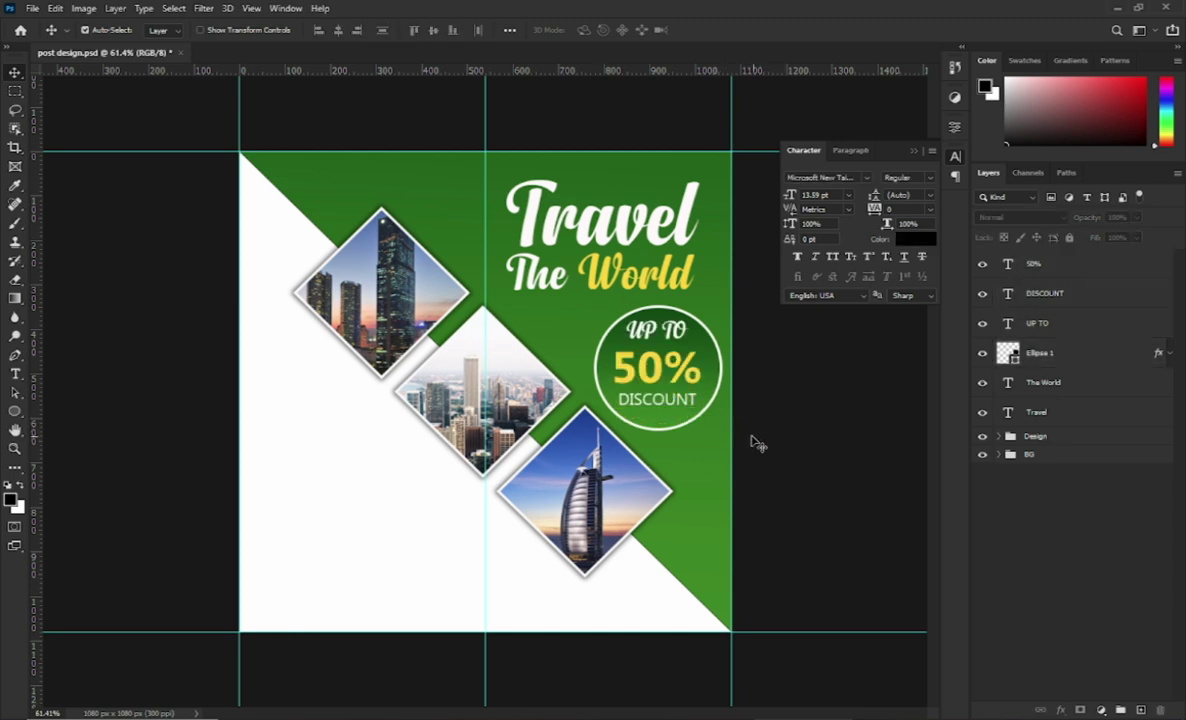
Shrink the 50% text slightly and move UP TO down toward it
left_click(655, 384)
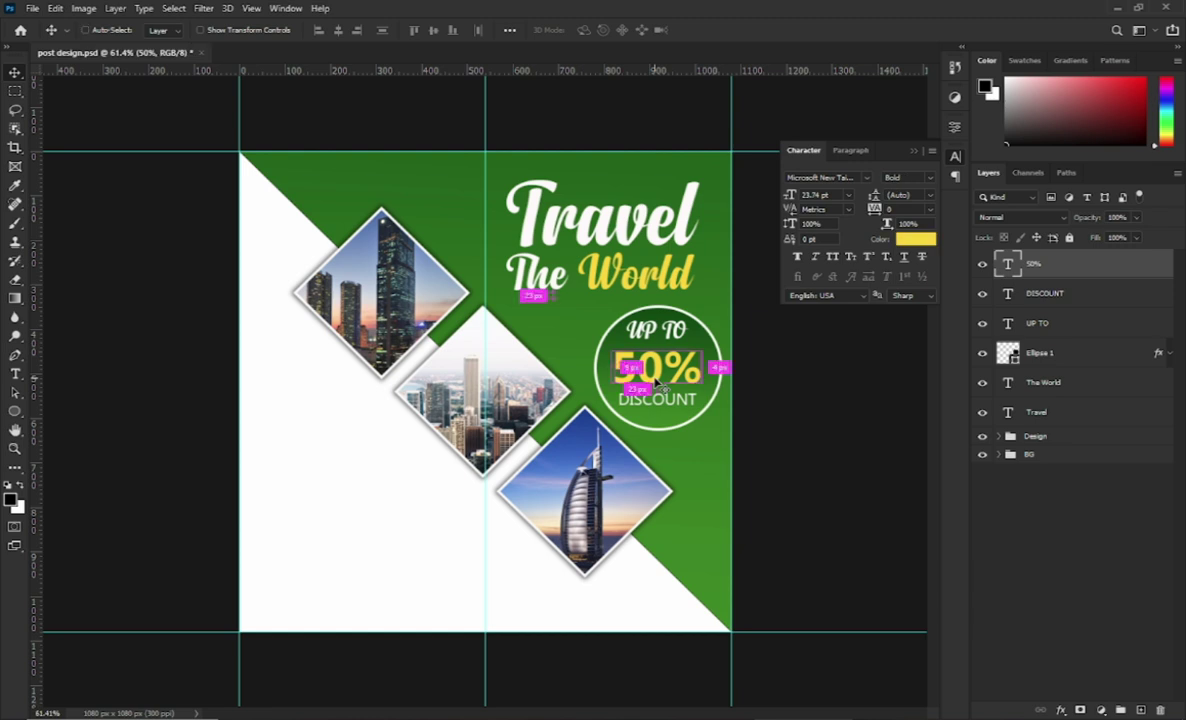
key("ctrl+t")
mouse_move(704, 370)
left_mouse_down()
mouse_move(678, 371)
mouse_move(692, 368)
left_mouse_up()
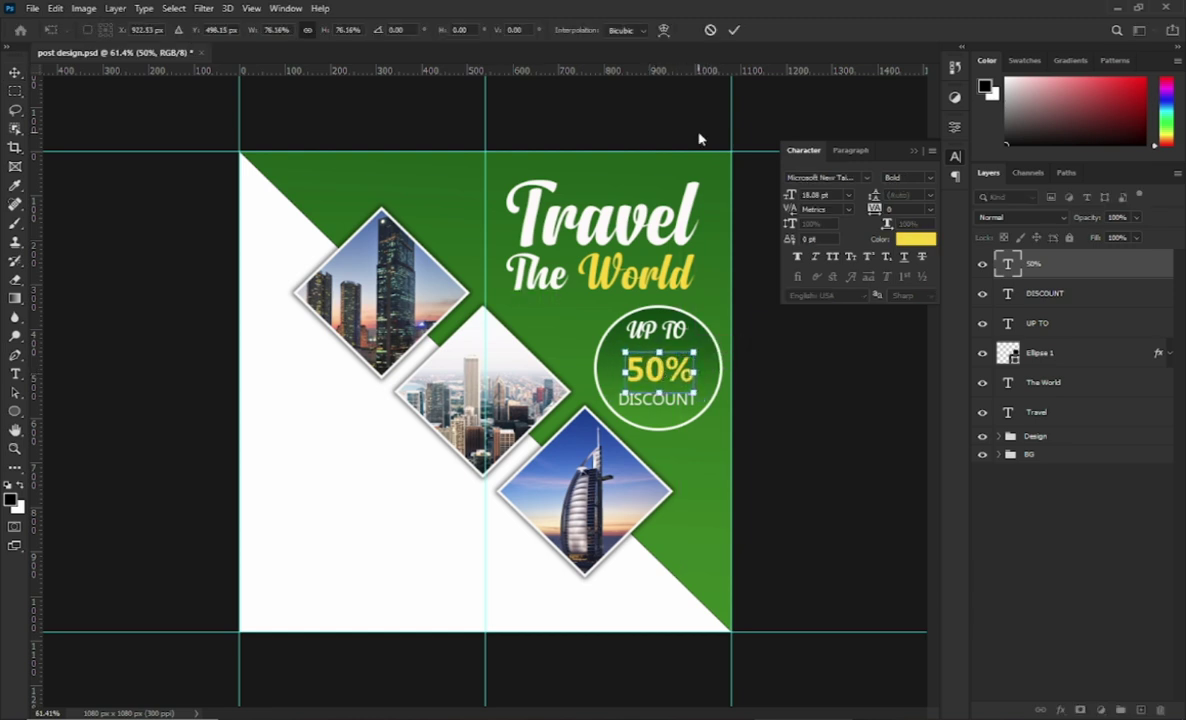
left_click(733, 30)
left_click(668, 338)
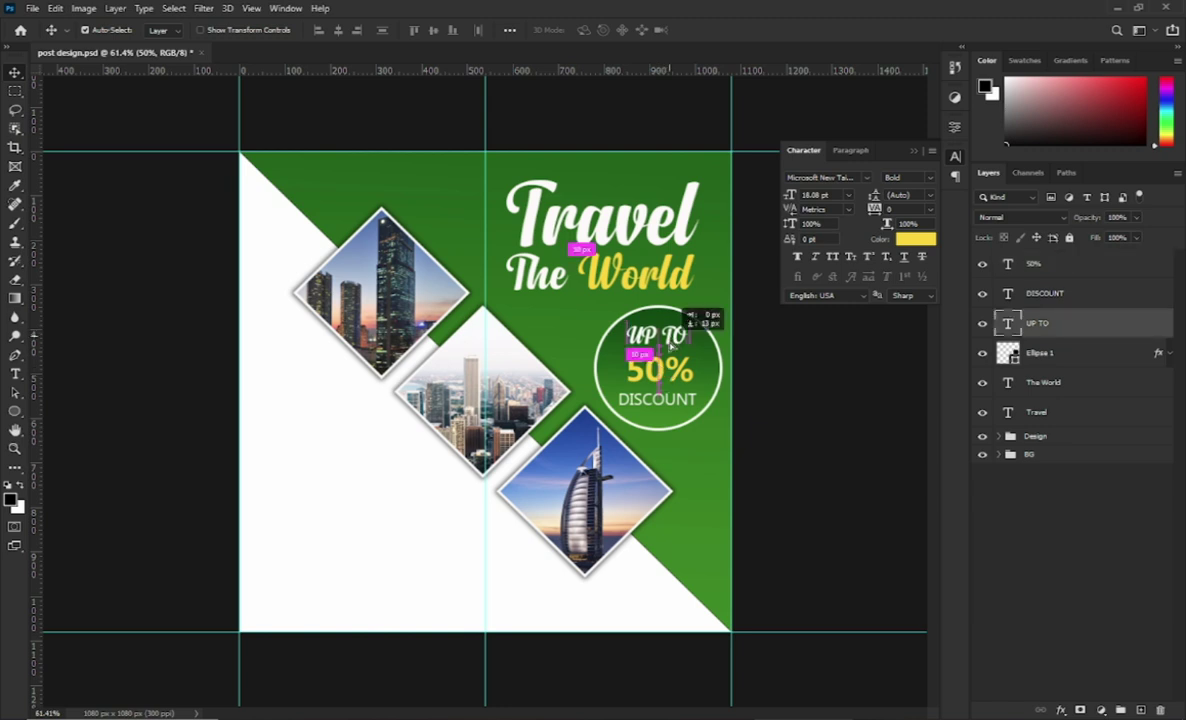
mouse_move(670, 346)
left_mouse_down()
mouse_move(658, 355)
mouse_move(660, 345)
mouse_move(660, 370)
left_mouse_up()
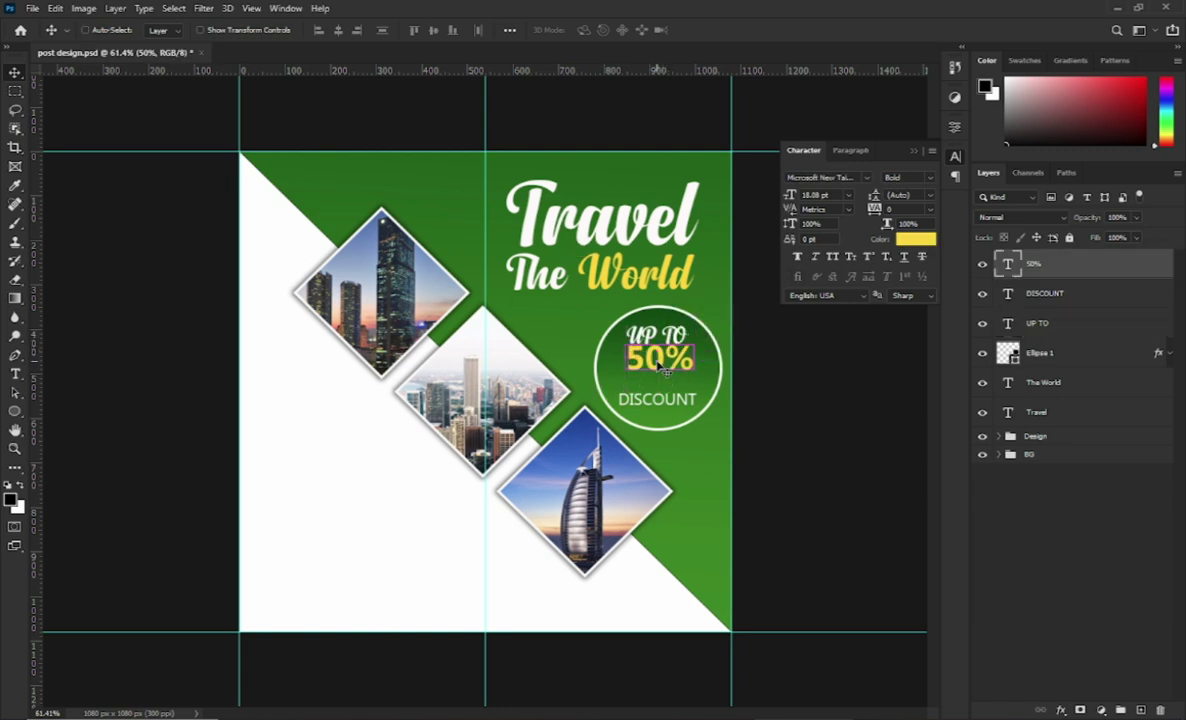
Enlarge 50% to about 25.9 pt and nudge DISCOUNT up a few pixels
key("ctrl+t")
left_click_drag(659, 381, 659, 399)
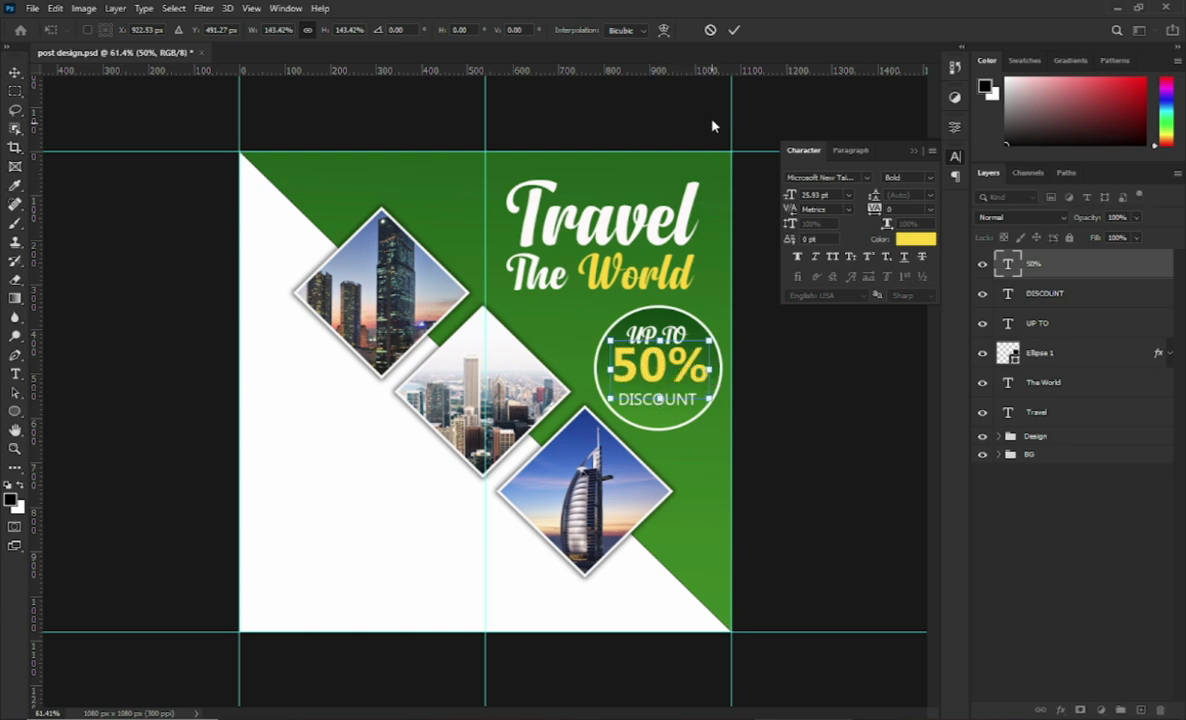
left_click(733, 31)
left_click(624, 400)
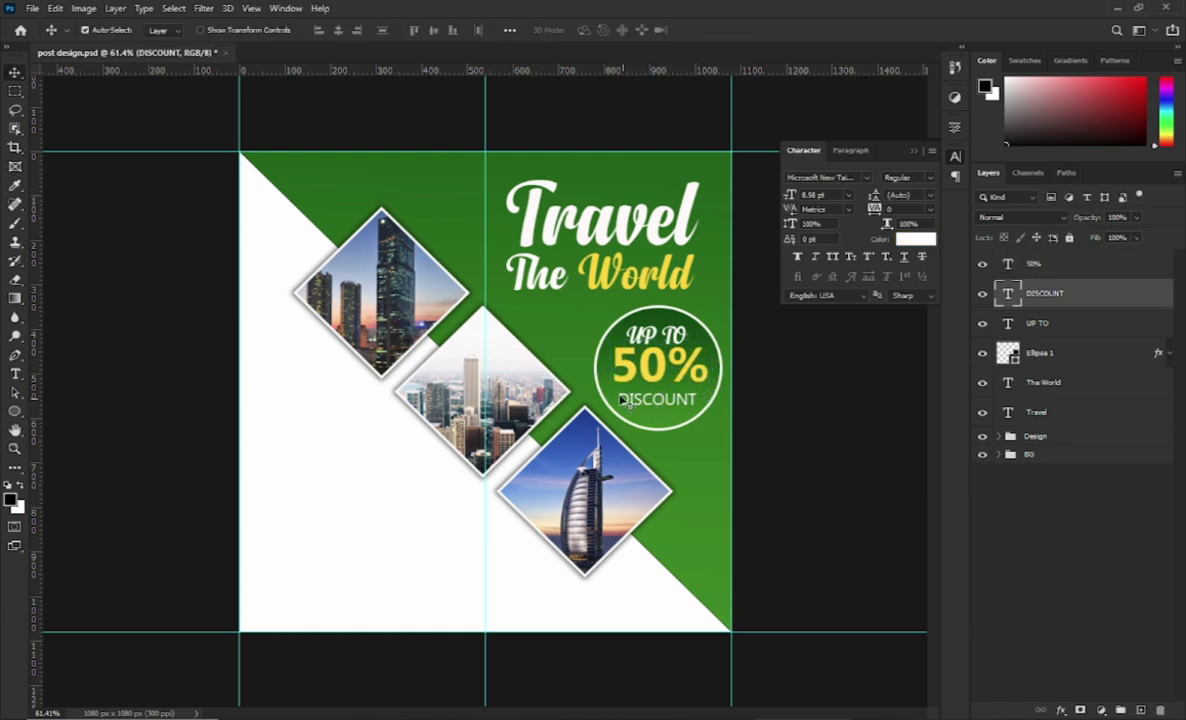
key("Up")
key("Up")
key("Up")
key("Up")
key("Up")
key("Up")
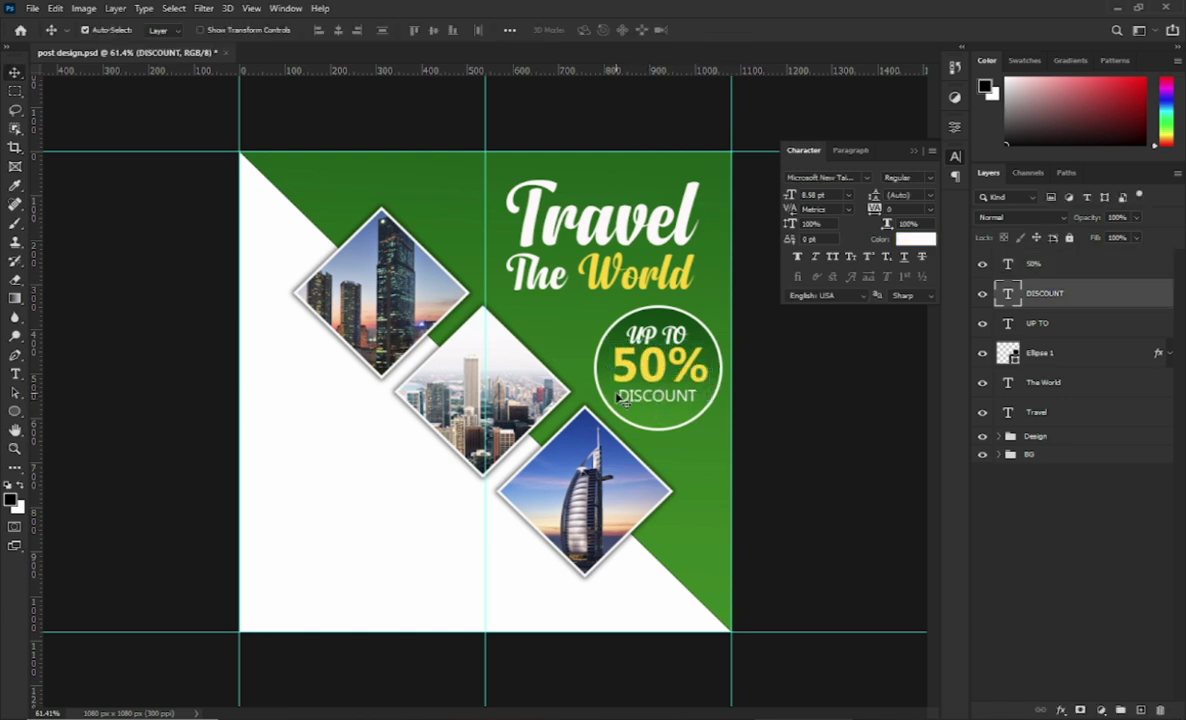
left_click(807, 418)
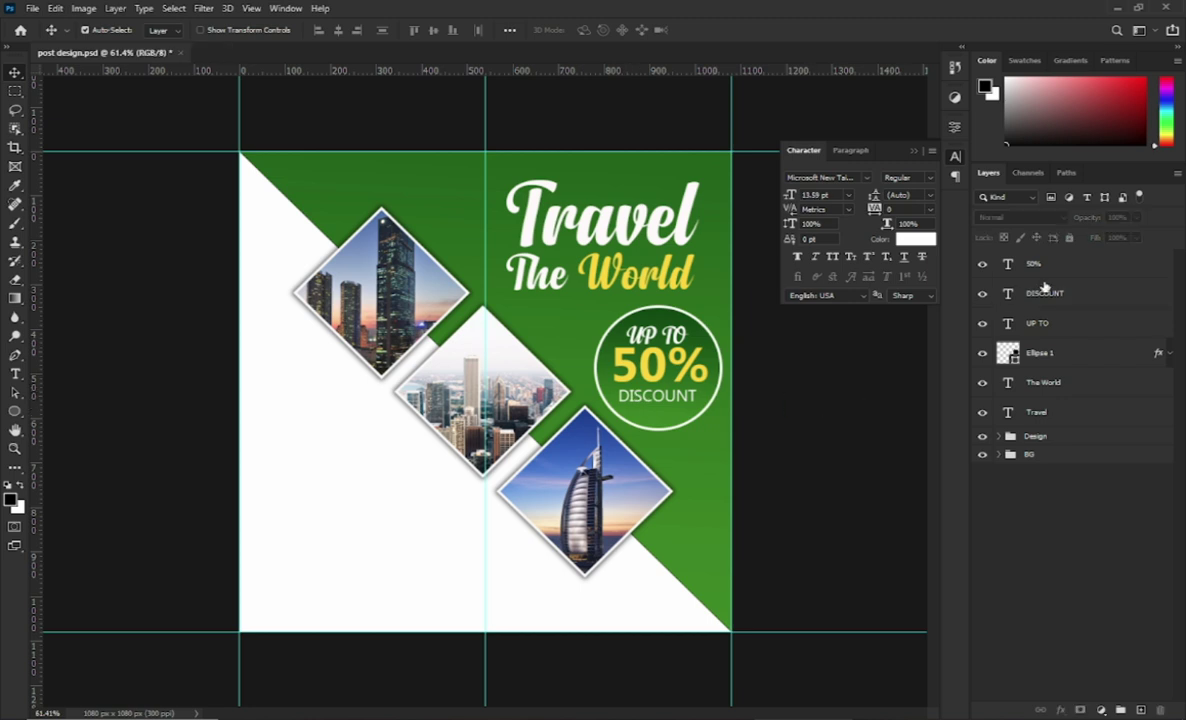
left_click(1040, 325)
Deselect all layers and save the travel post document with Ctrl+S
left_click(1045, 353)
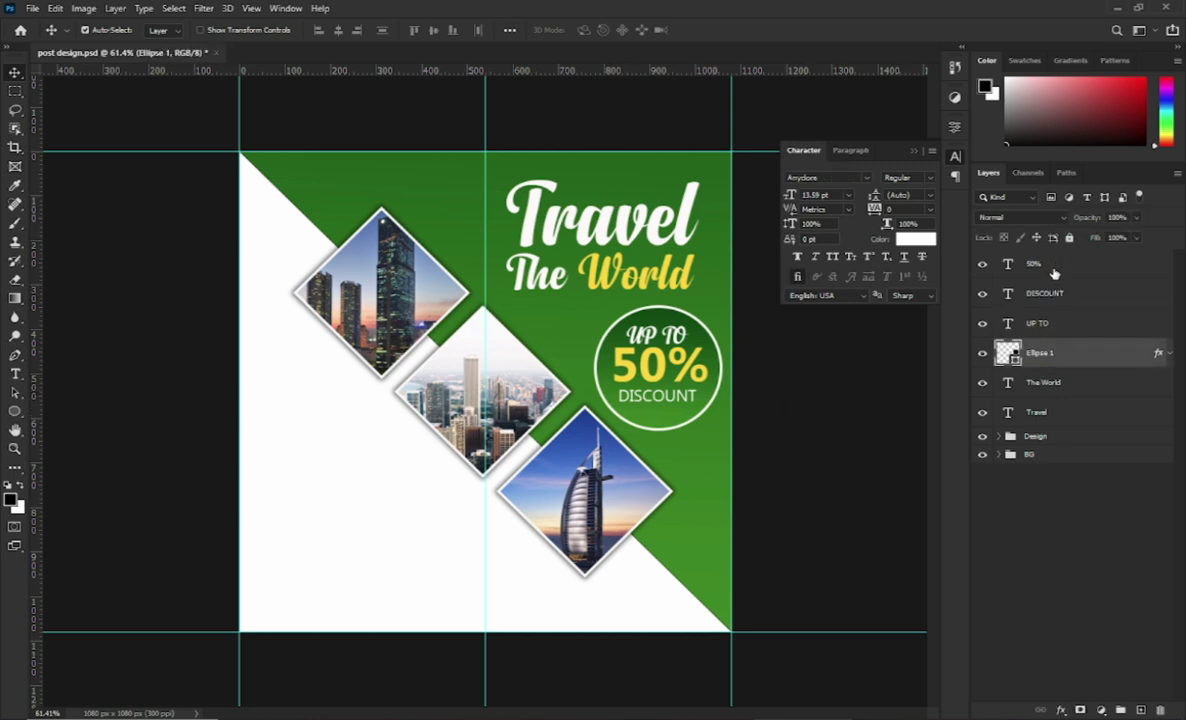
left_click(1050, 264, "shift")
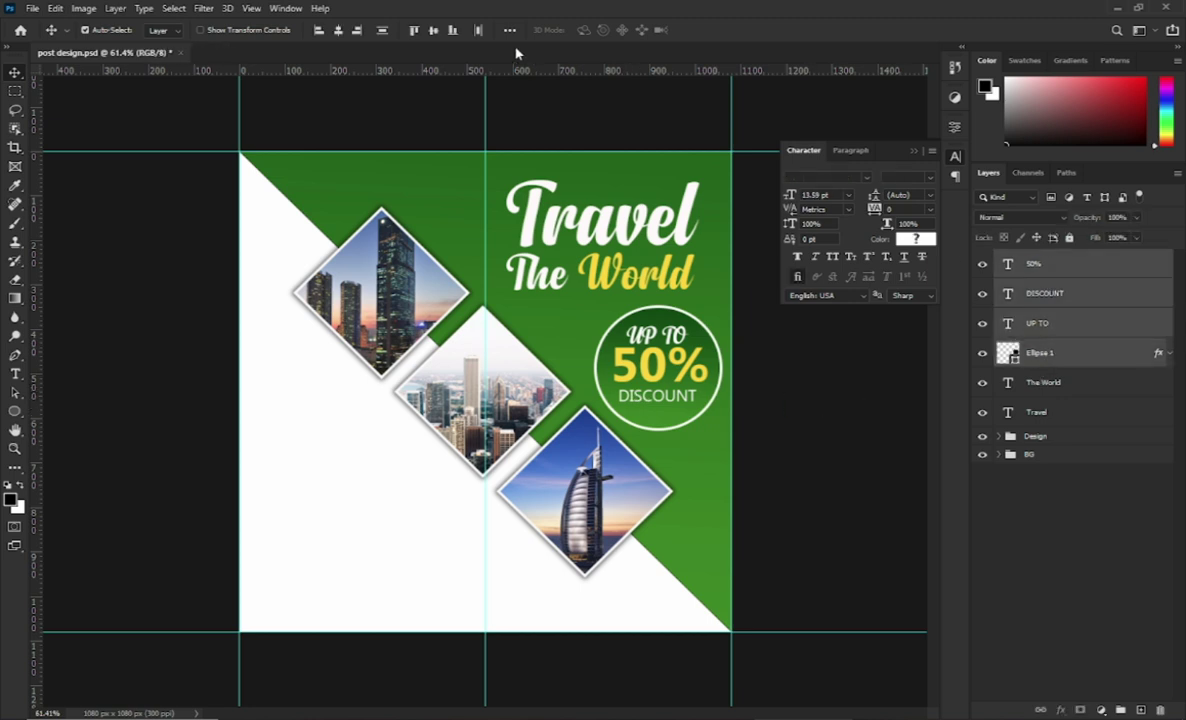
left_click(822, 512)
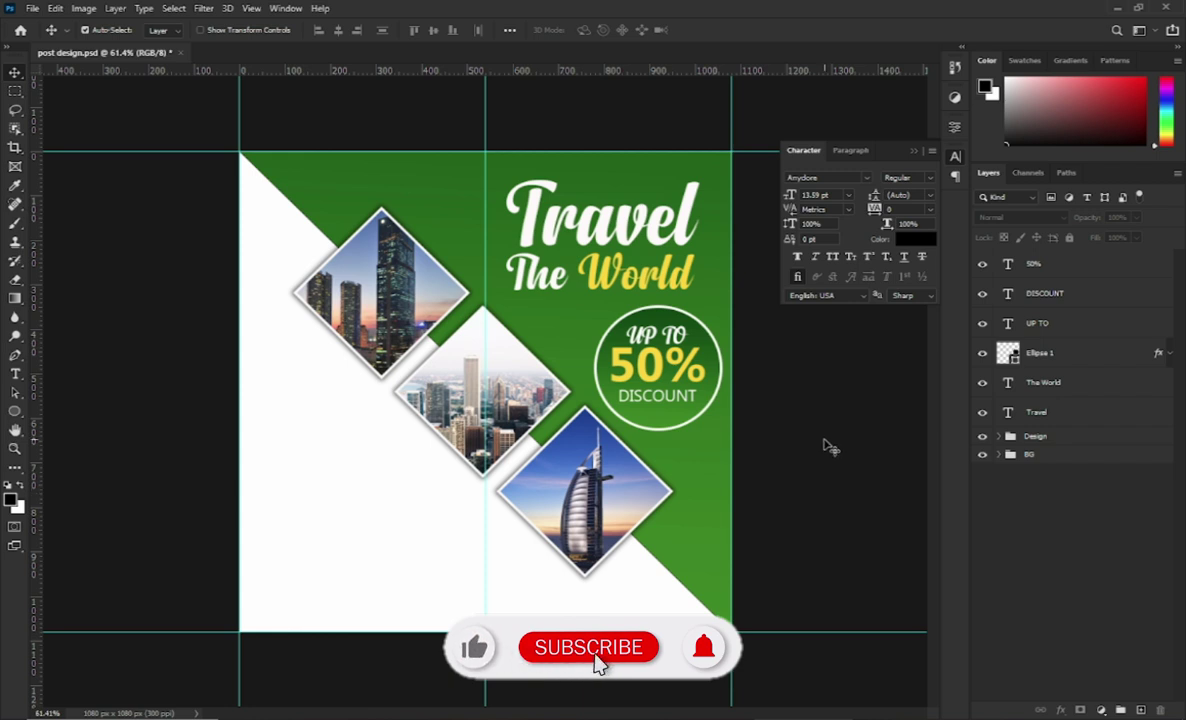
key("ctrl+s")
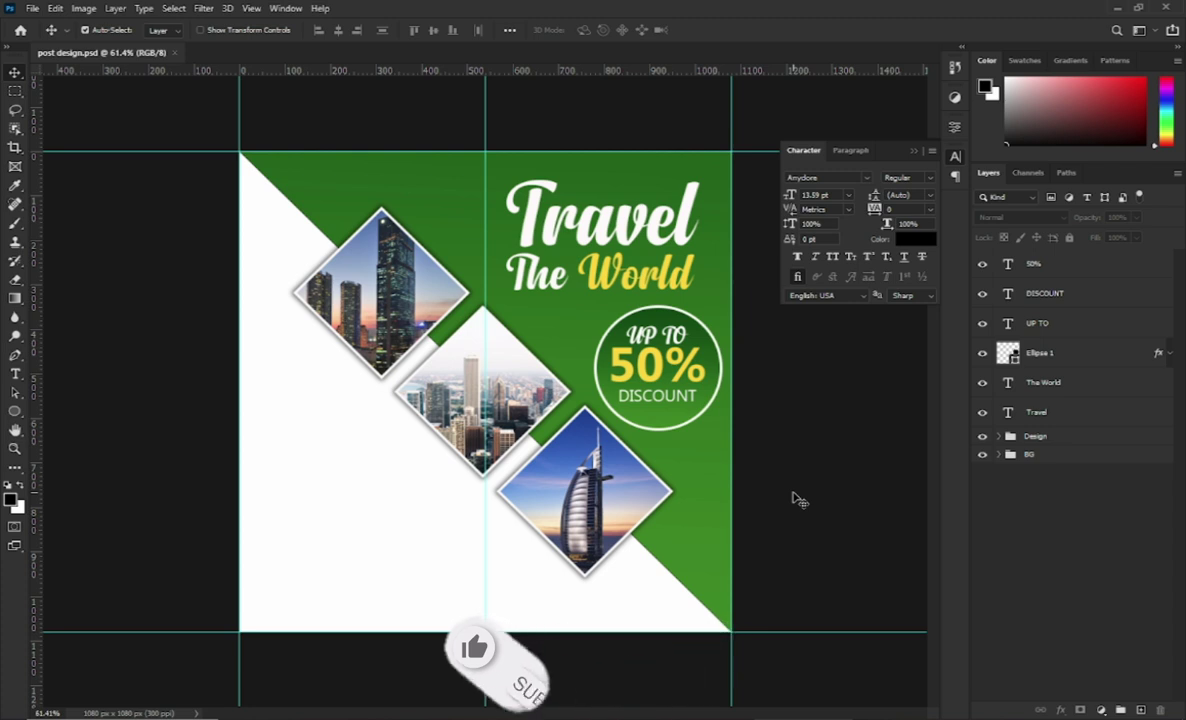
left_click(15, 373)
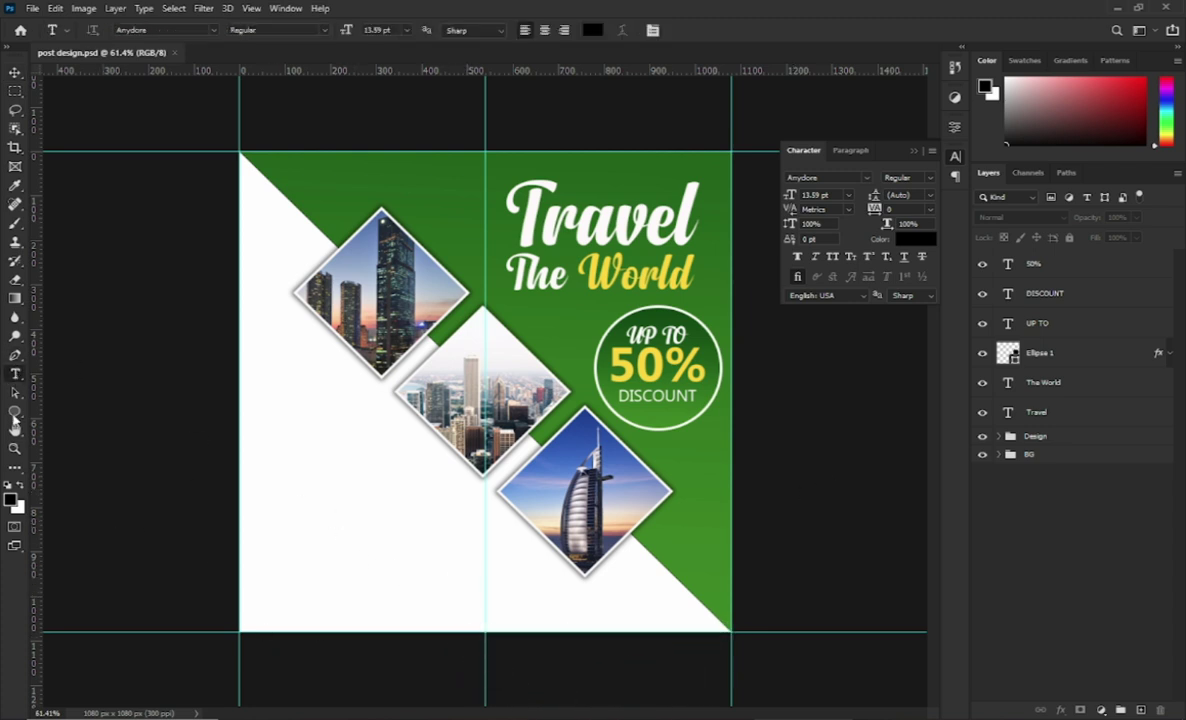
Draw a white 309 × 309 px circle, Ellipse 2, and place it in the lower-left white area
left_click(14, 414)
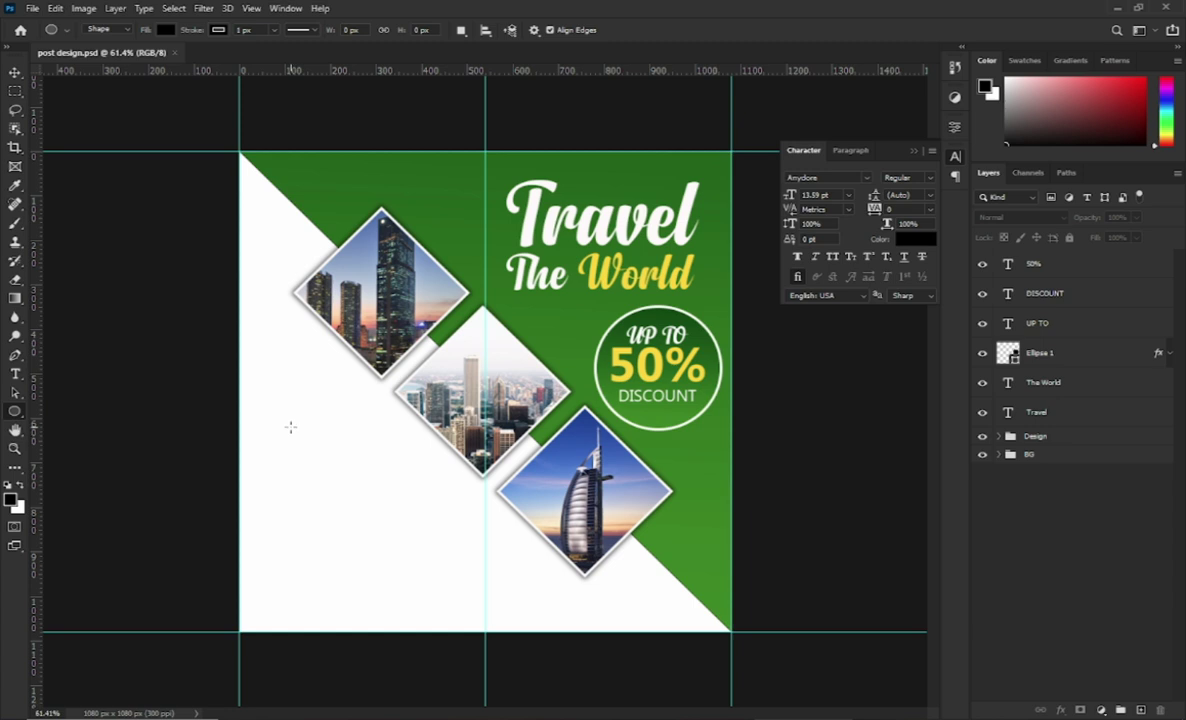
key("x")
left_click_drag(294, 457, 450, 595)
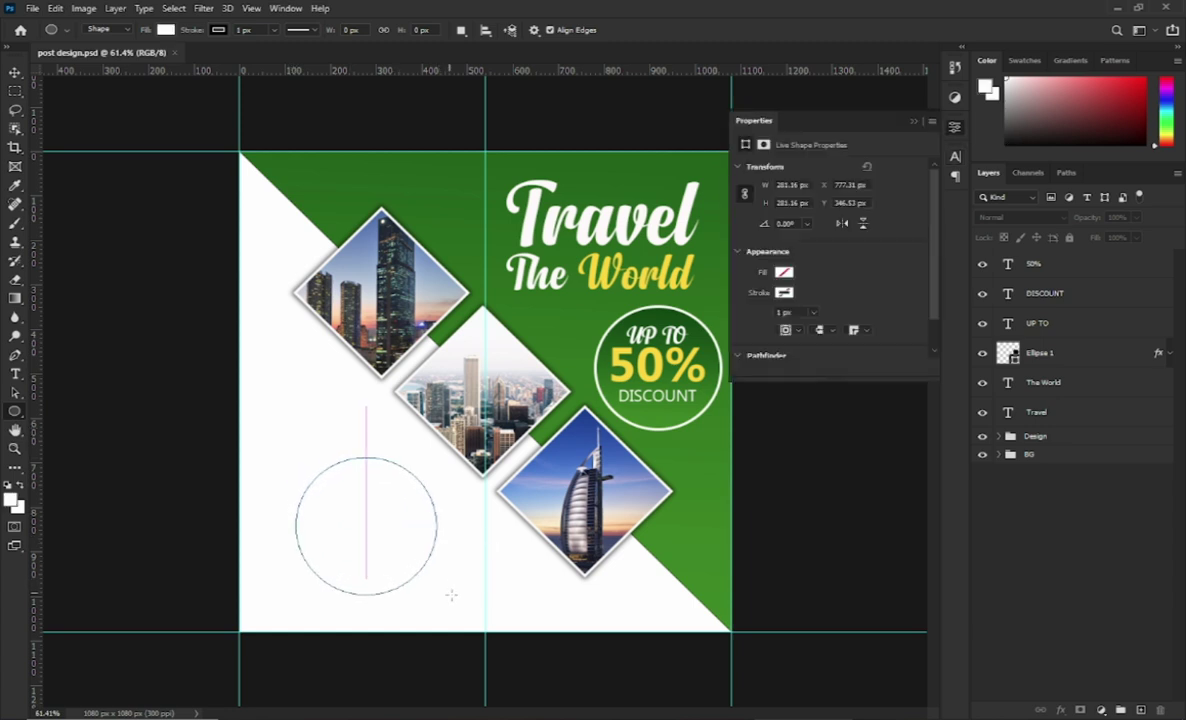
left_click(913, 122)
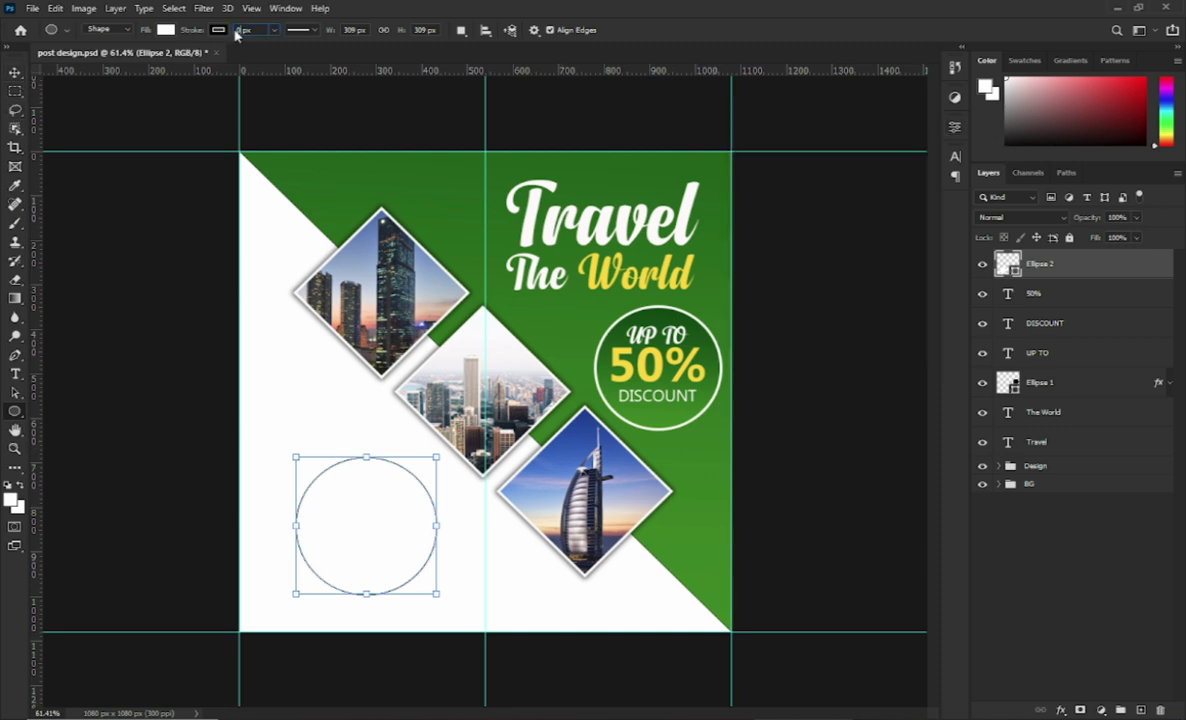
left_click(12, 72)
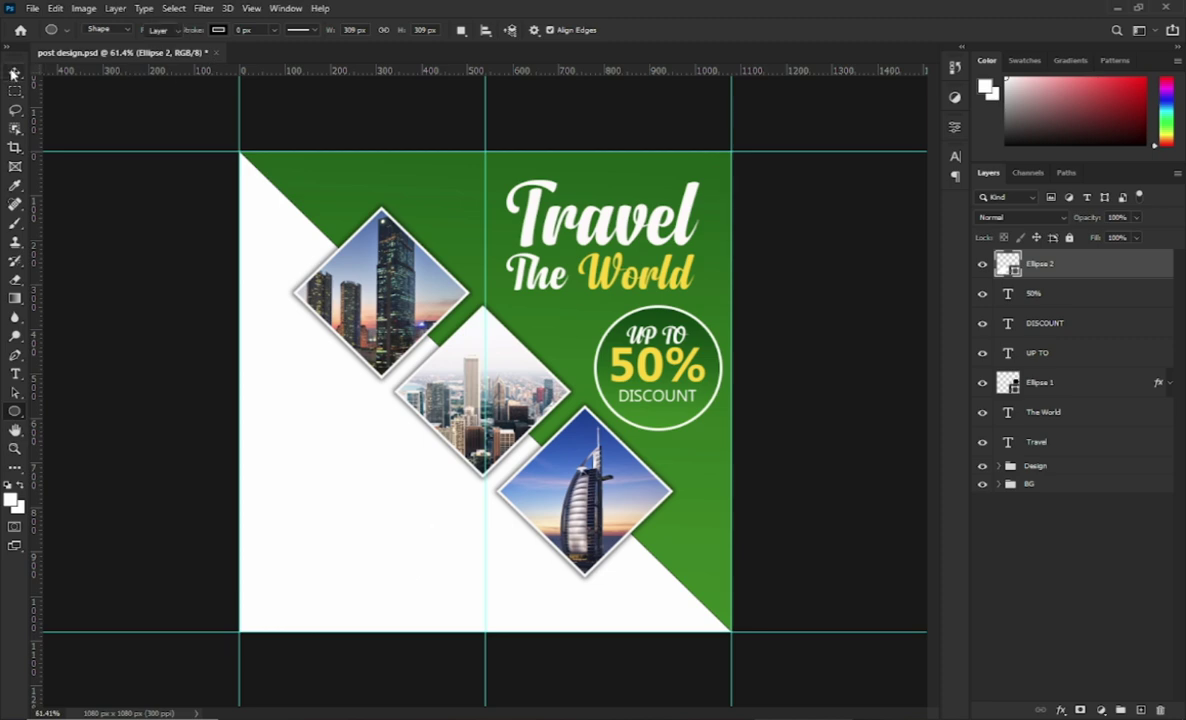
left_click_drag(371, 527, 327, 458)
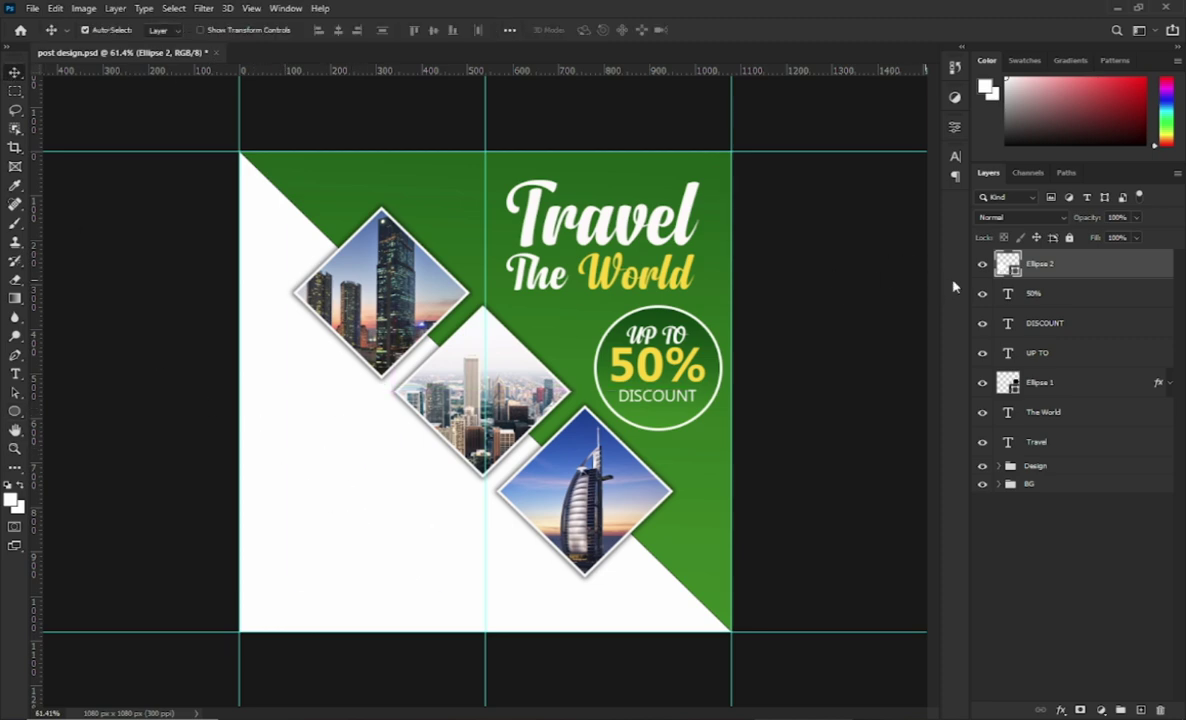
Give Ellipse 2 a 1 px Stroke effect in the post's sampled dark green (#1c6501)
right_click(1052, 268)
left_click(840, 118)
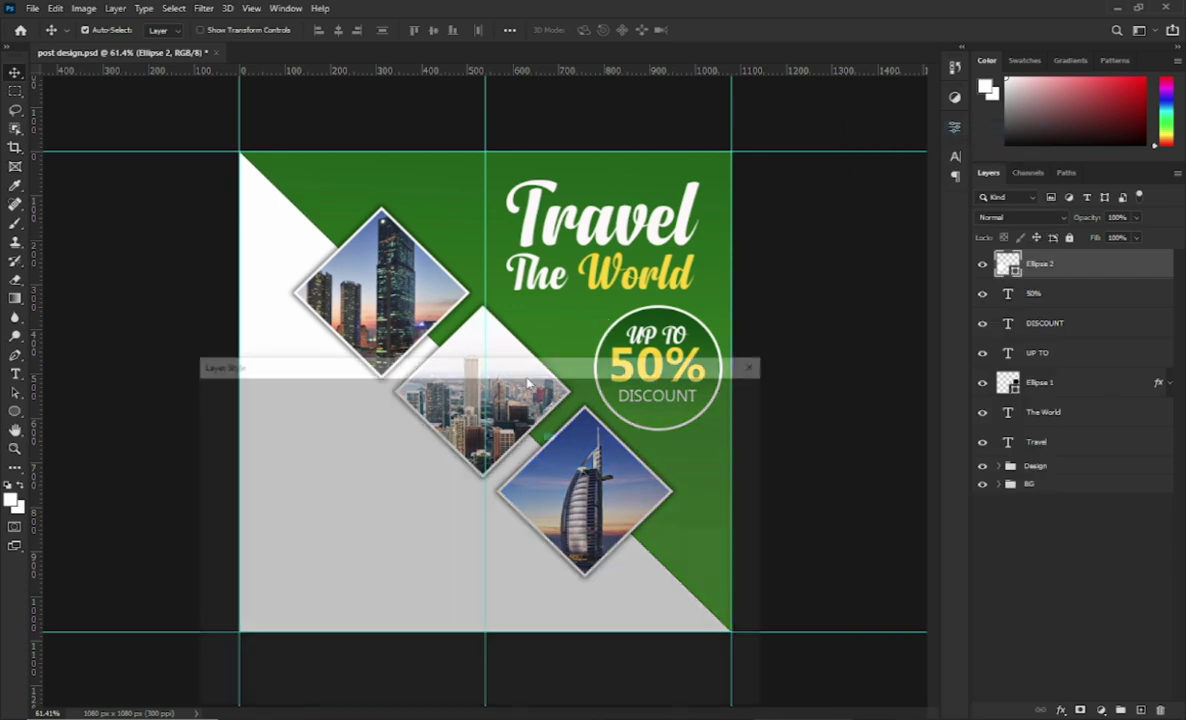
left_click(224, 487)
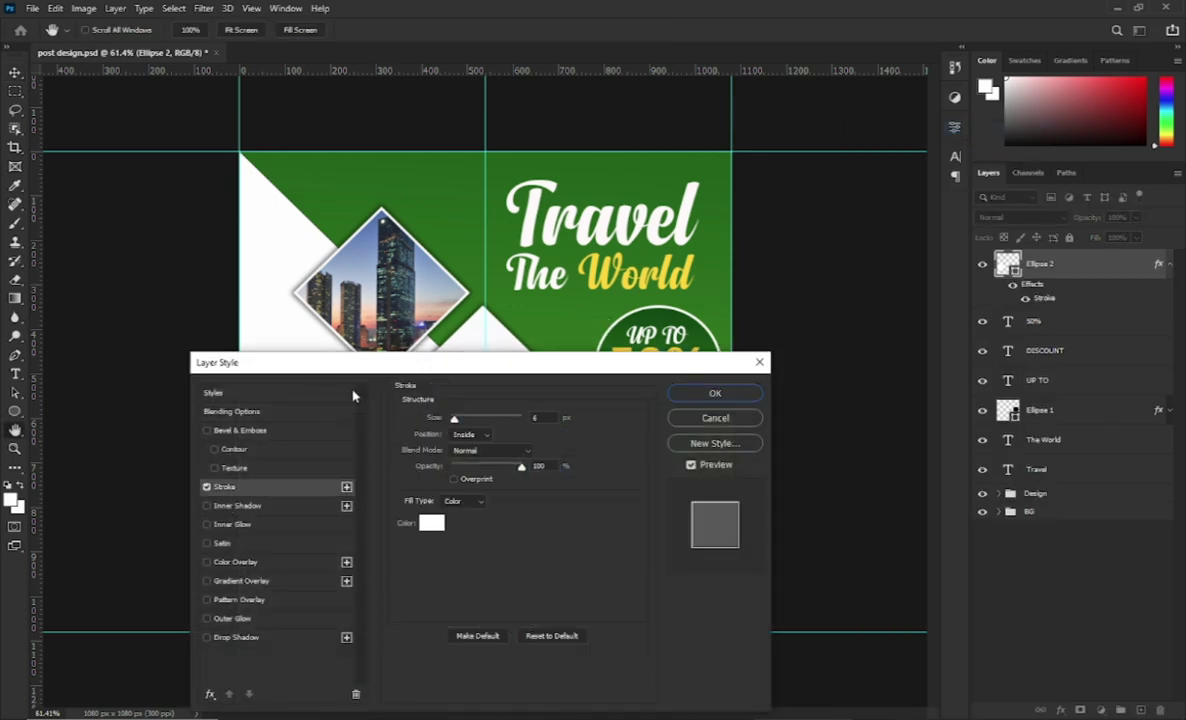
left_click_drag(381, 378, 697, 381)
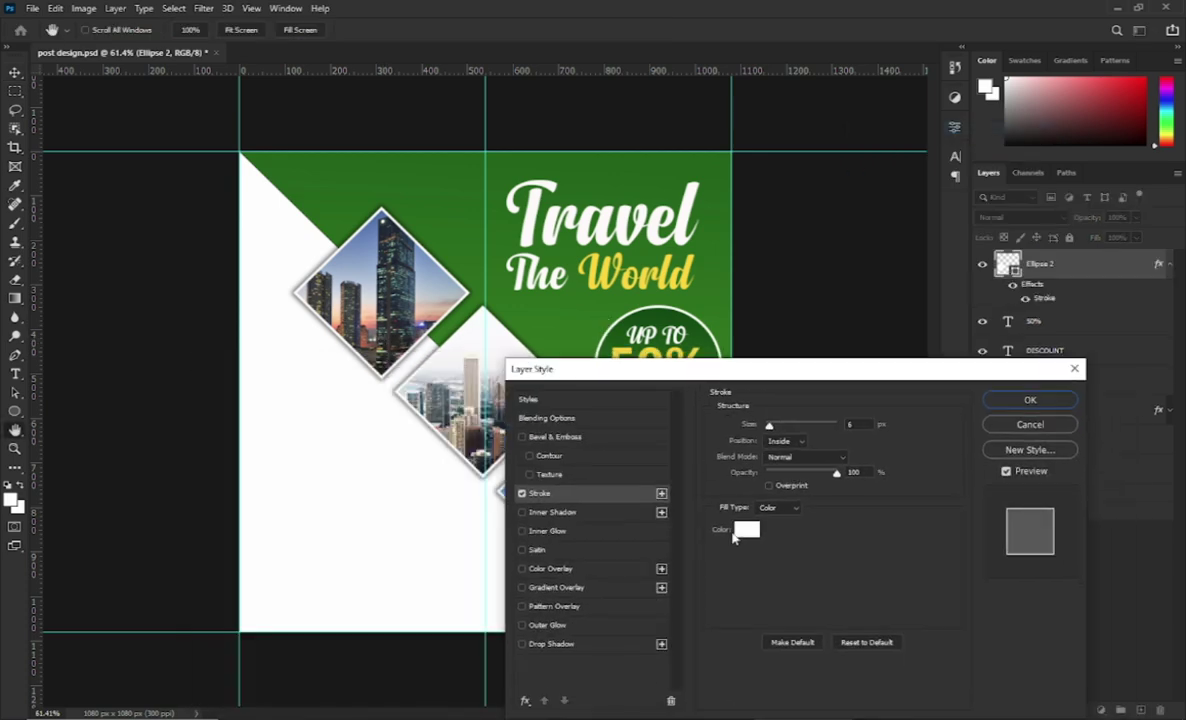
left_click(738, 532)
left_click(372, 150)
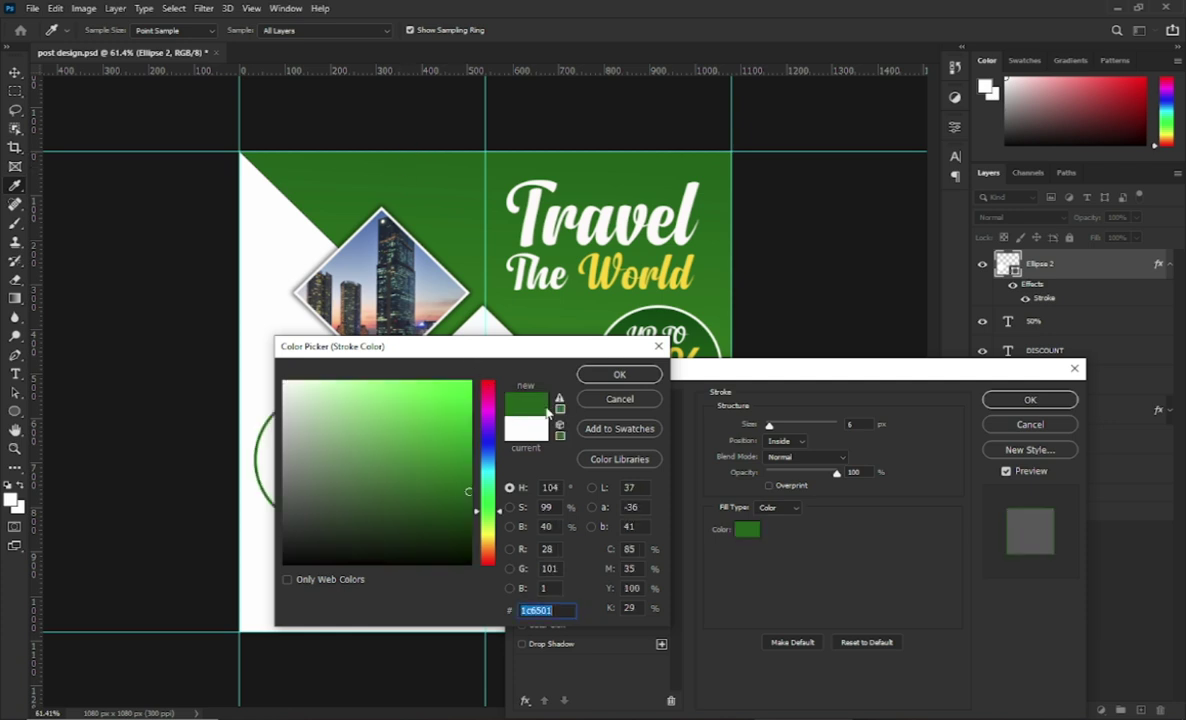
left_click(616, 375)
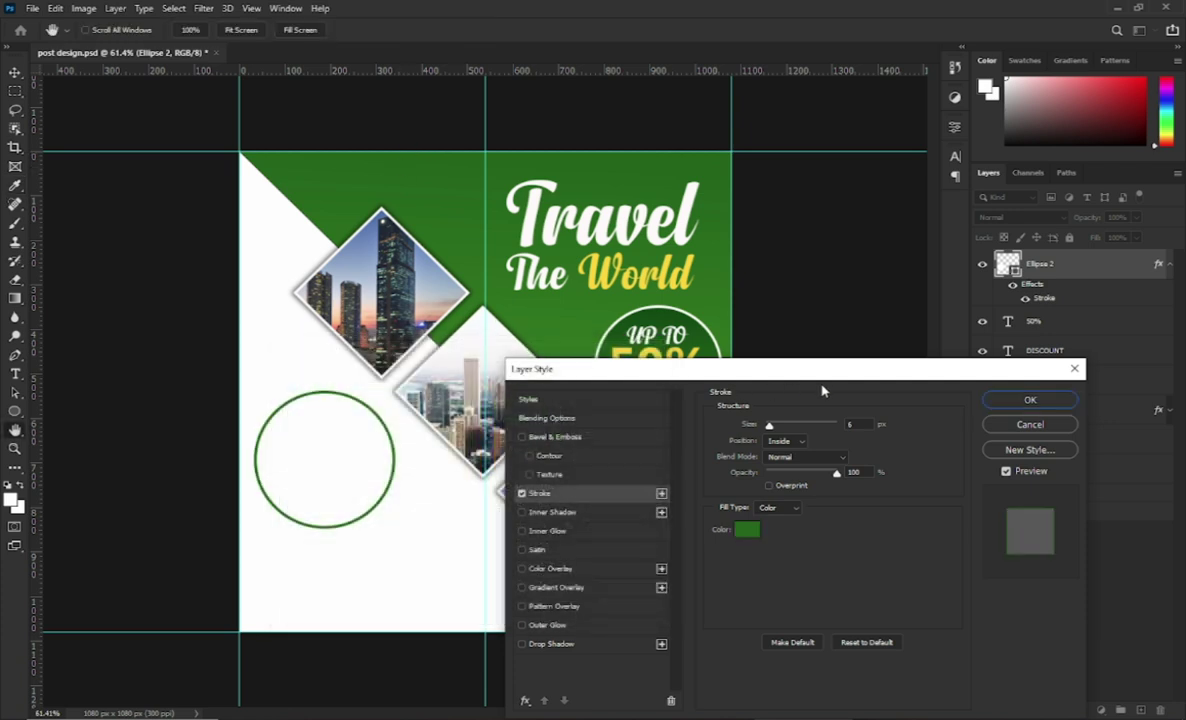
double_click(860, 424)
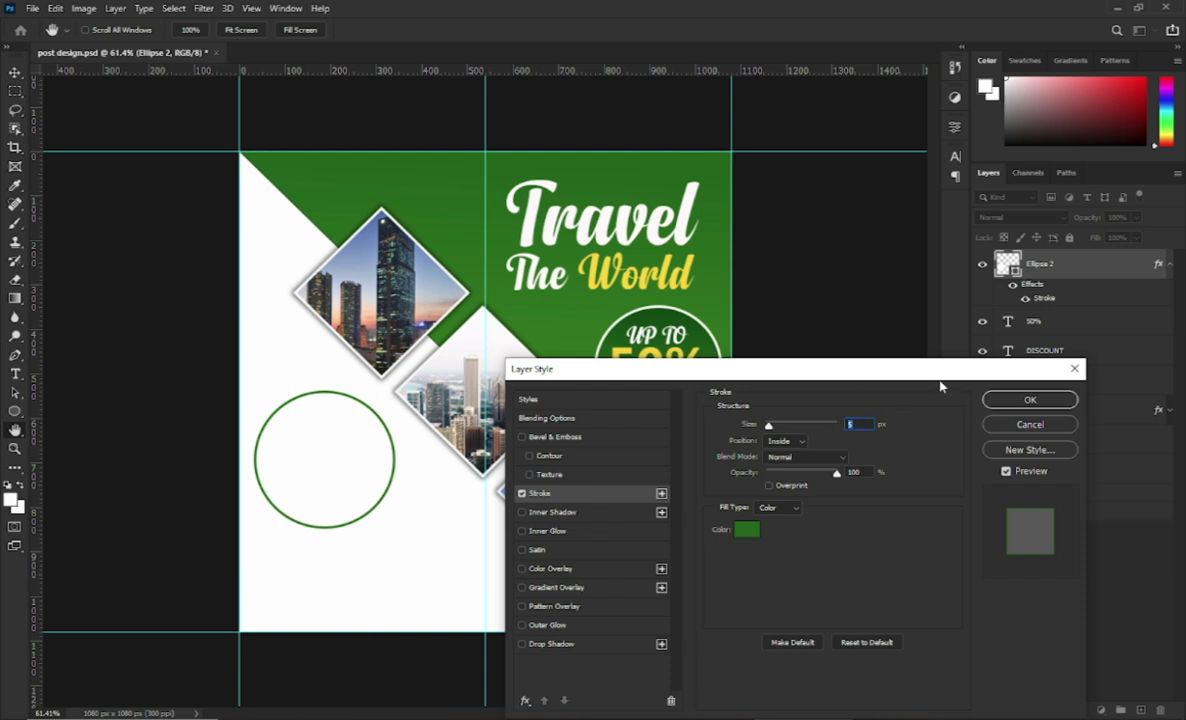
type("1")
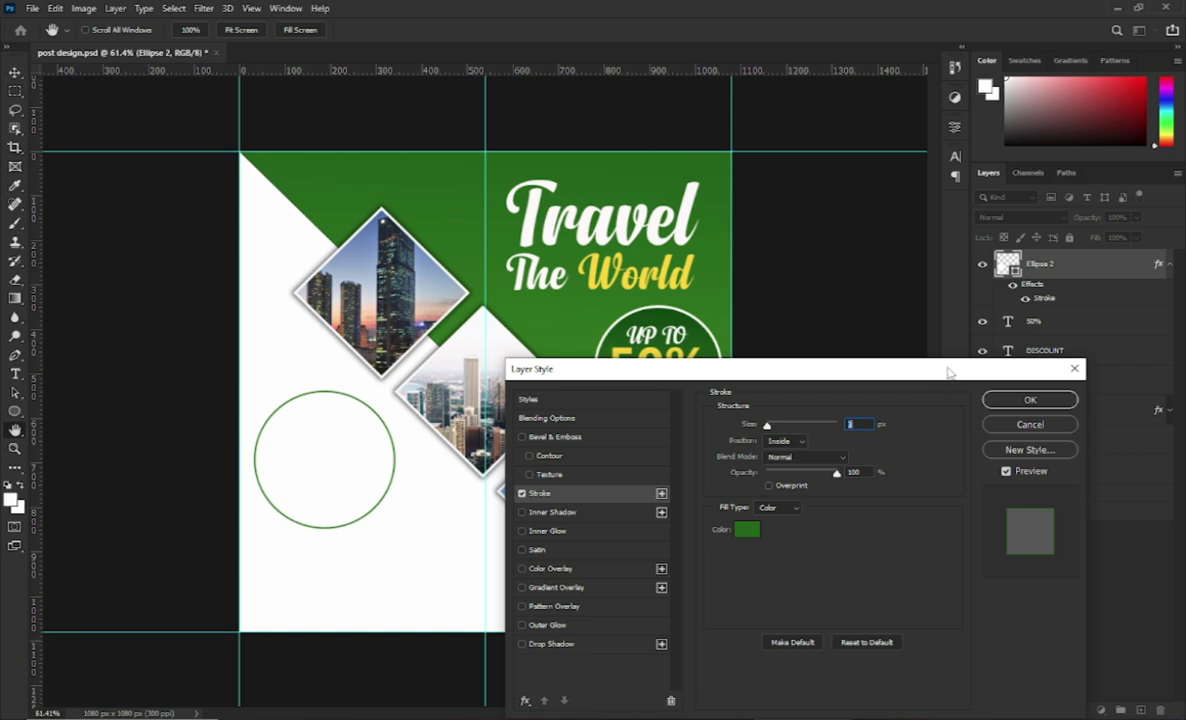
left_click(996, 403)
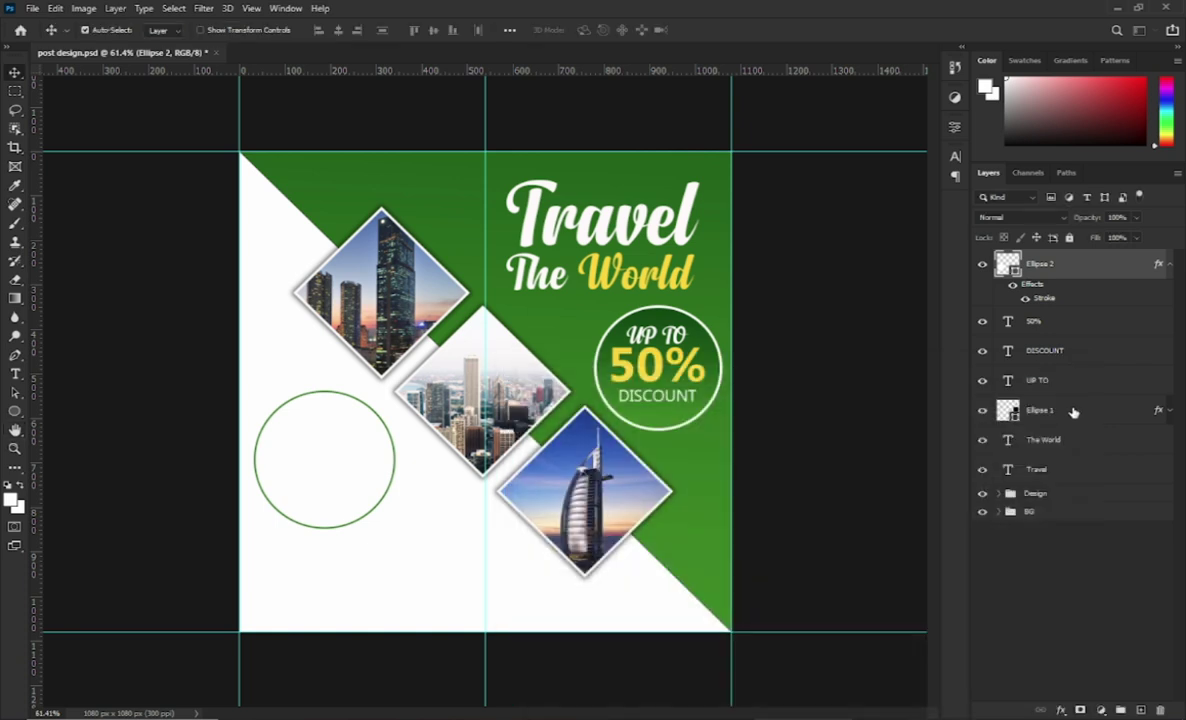
Move the green-outlined circle upward and scale it down to about 92%
left_click(1168, 266)
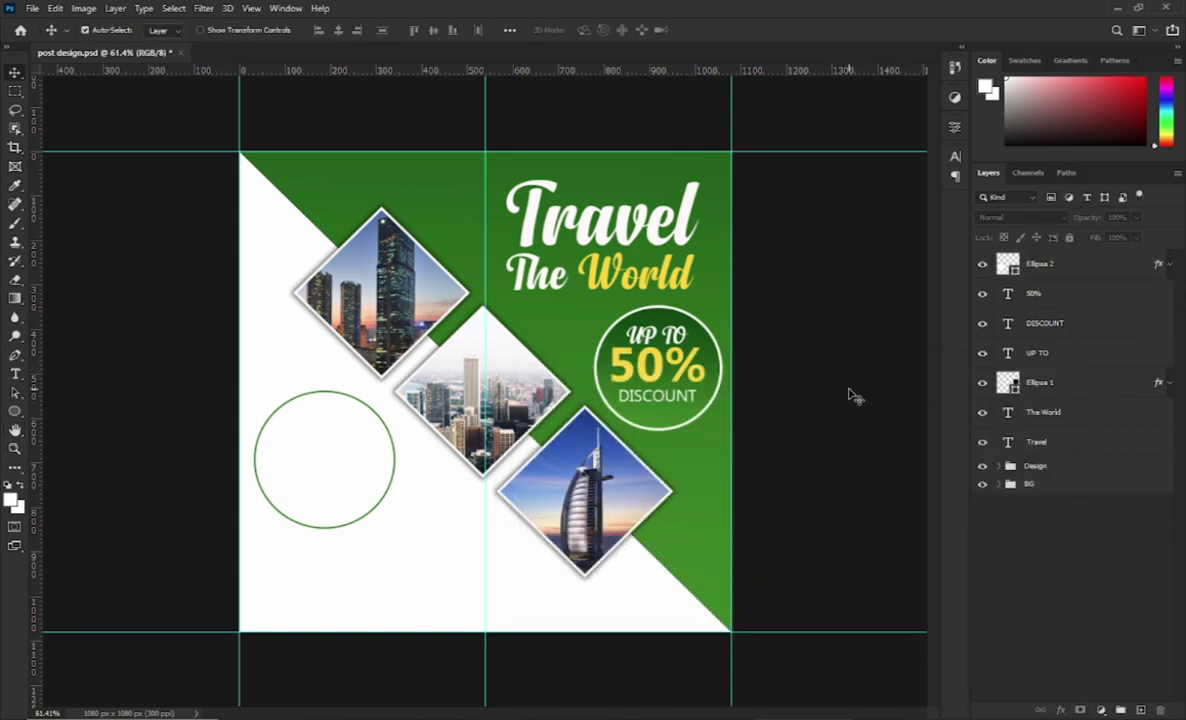
mouse_move(305, 482)
left_mouse_down()
mouse_move(338, 466)
mouse_move(340, 476)
left_mouse_up()
key("ctrl+t")
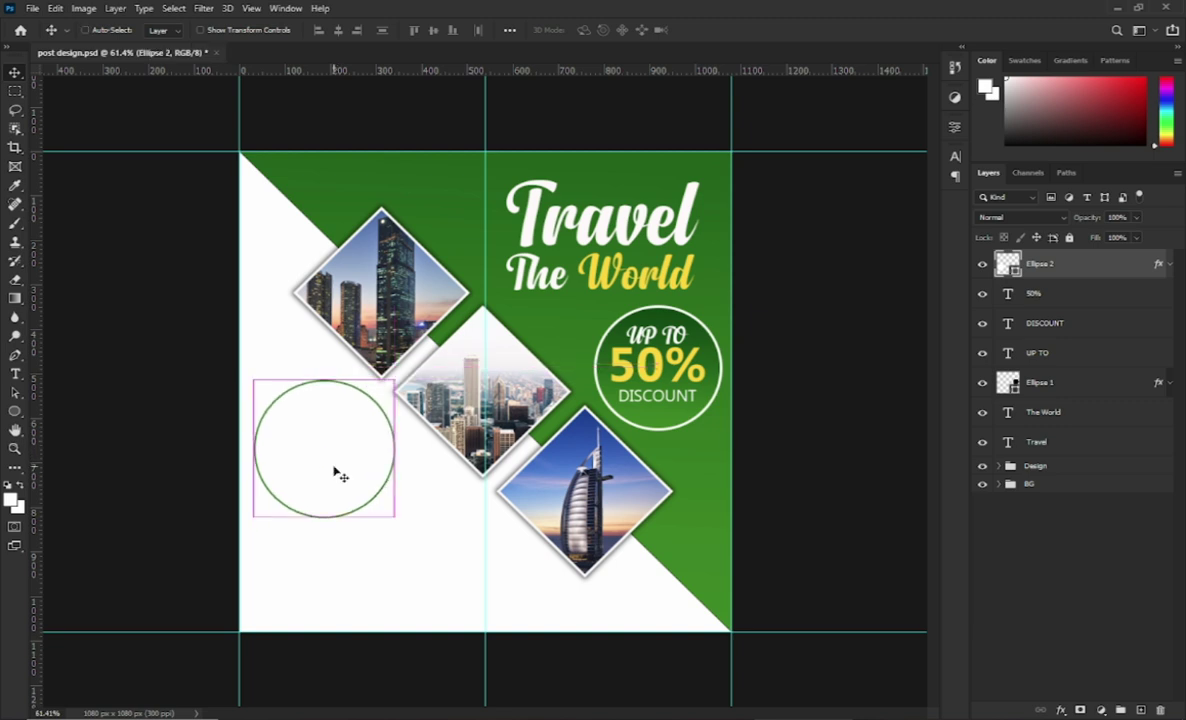
left_click_drag(323, 519, 326, 507)
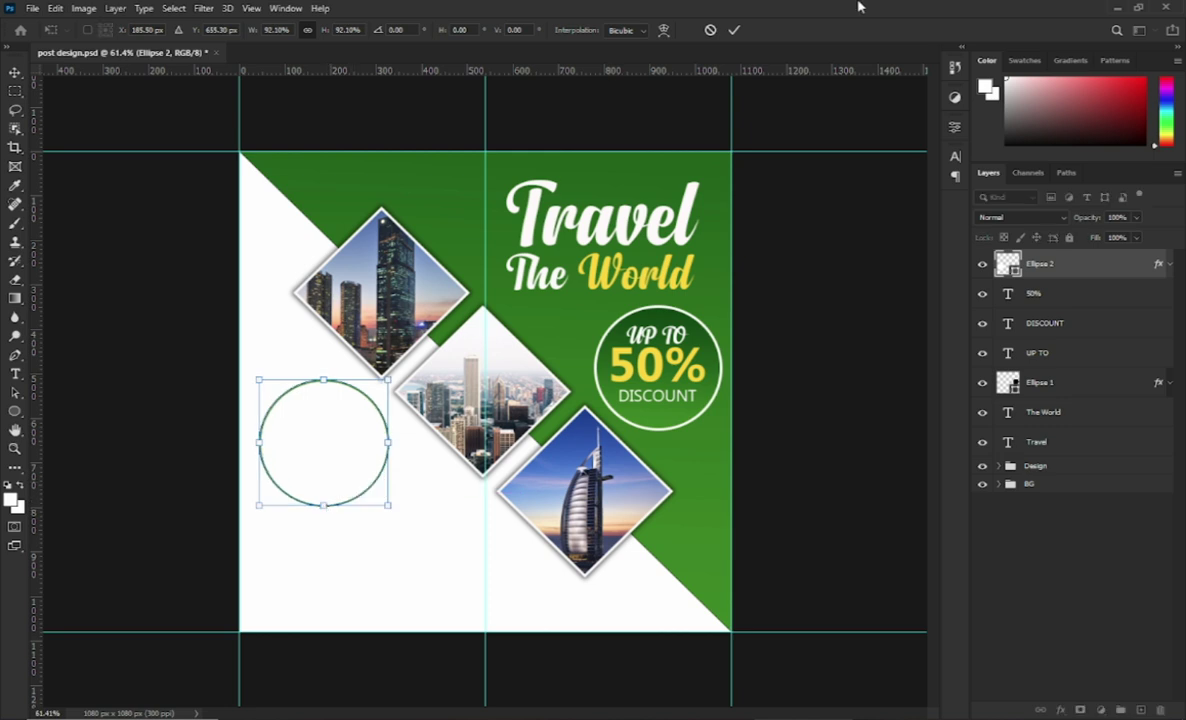
left_click(734, 30)
Nudge the circle slightly up and left with the arrow keys, left of the middle diamond
key("Up")
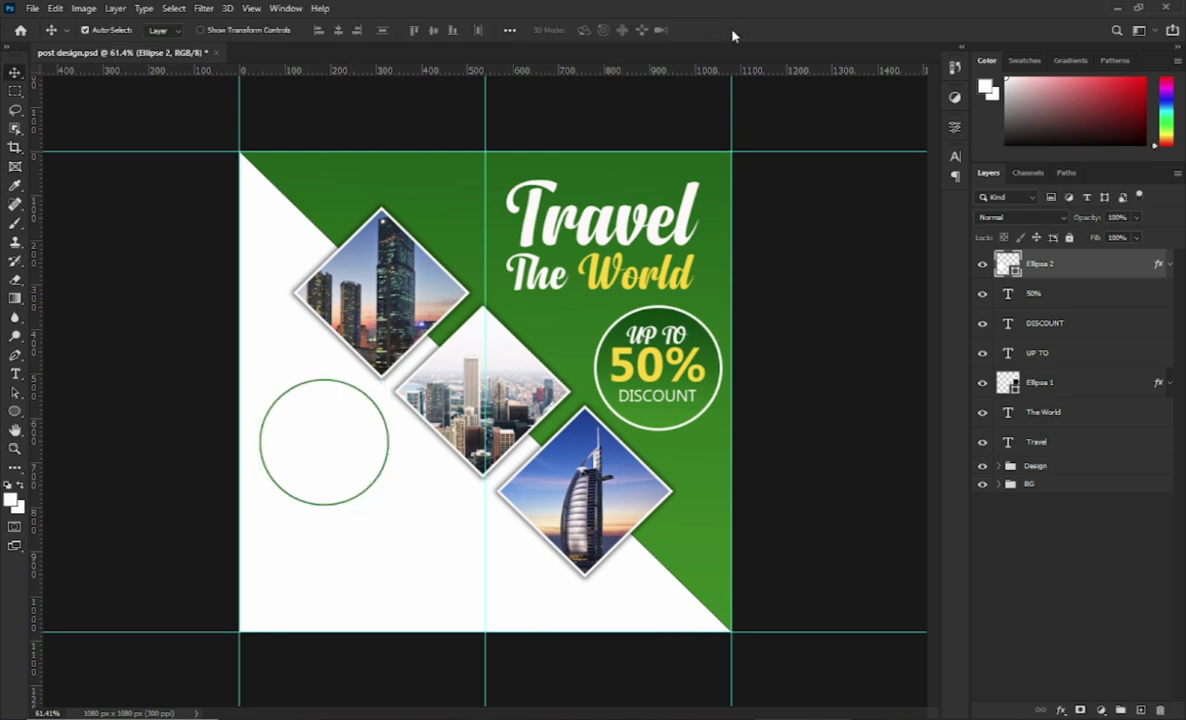
key("Up")
key("Up")
key("Left")
key("Left")
key("Left")
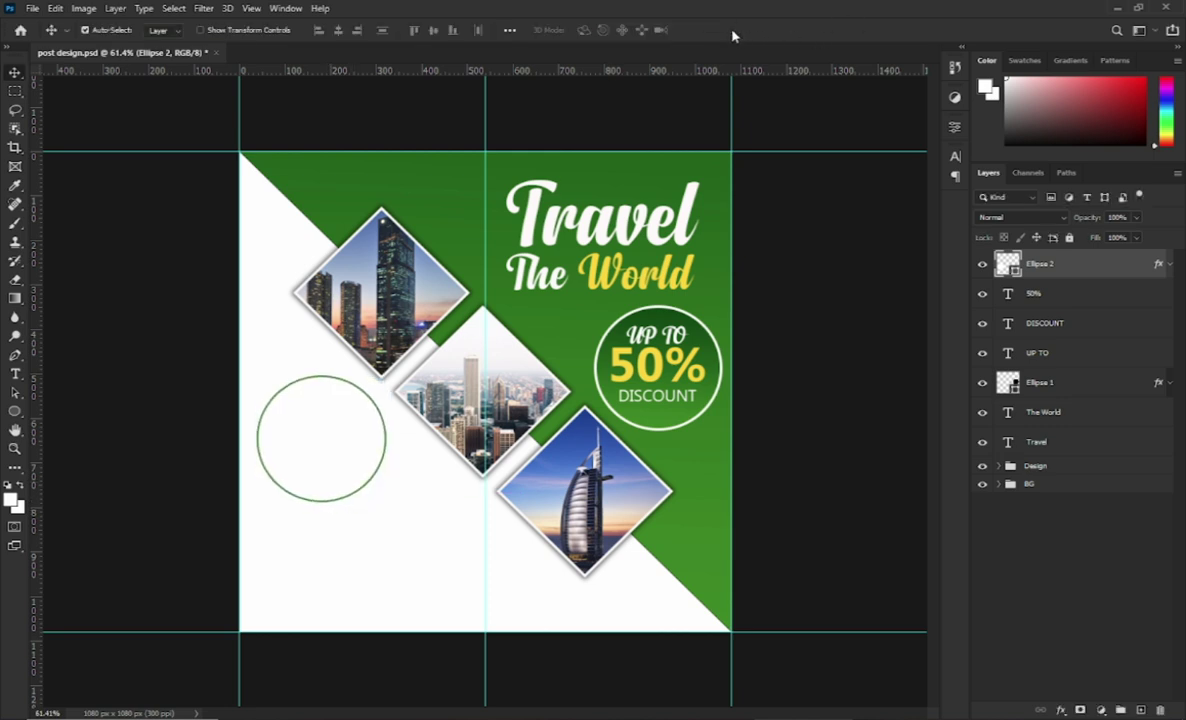
key("shift+Up")
key("shift+Up")
key("shift+Left")
key("shift+Left")
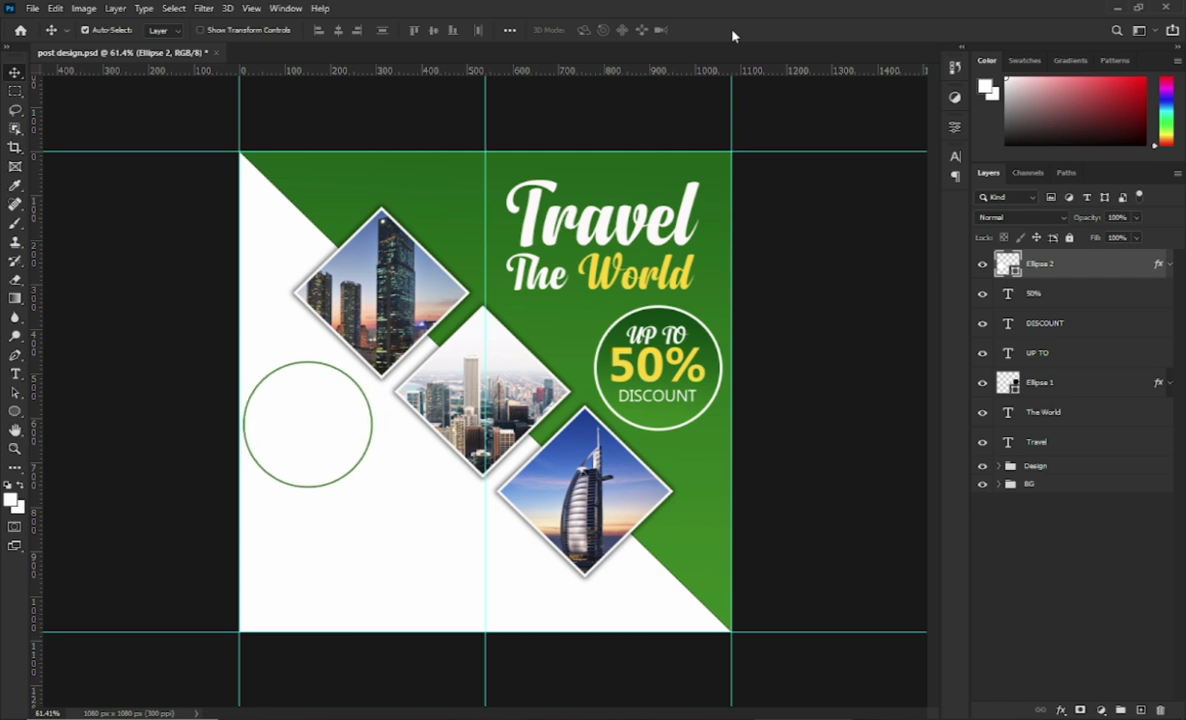
key("Right")
key("Right")
key("Right")
key("shift+Right")
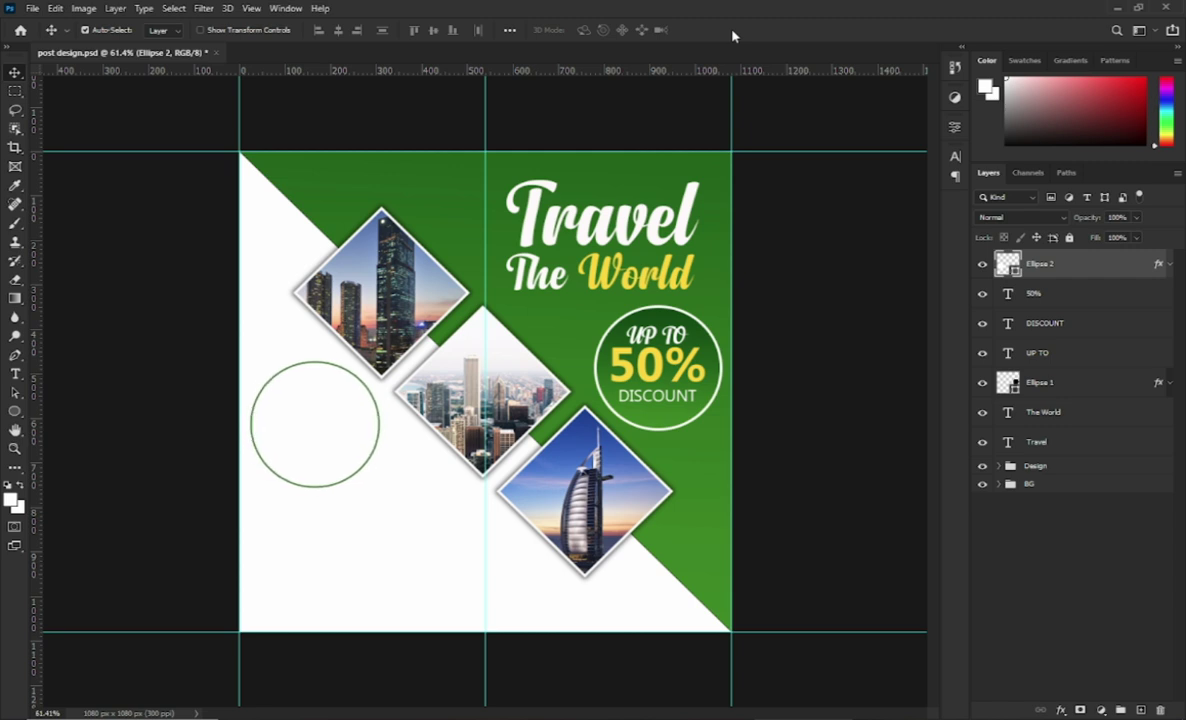
key("shift+Right")
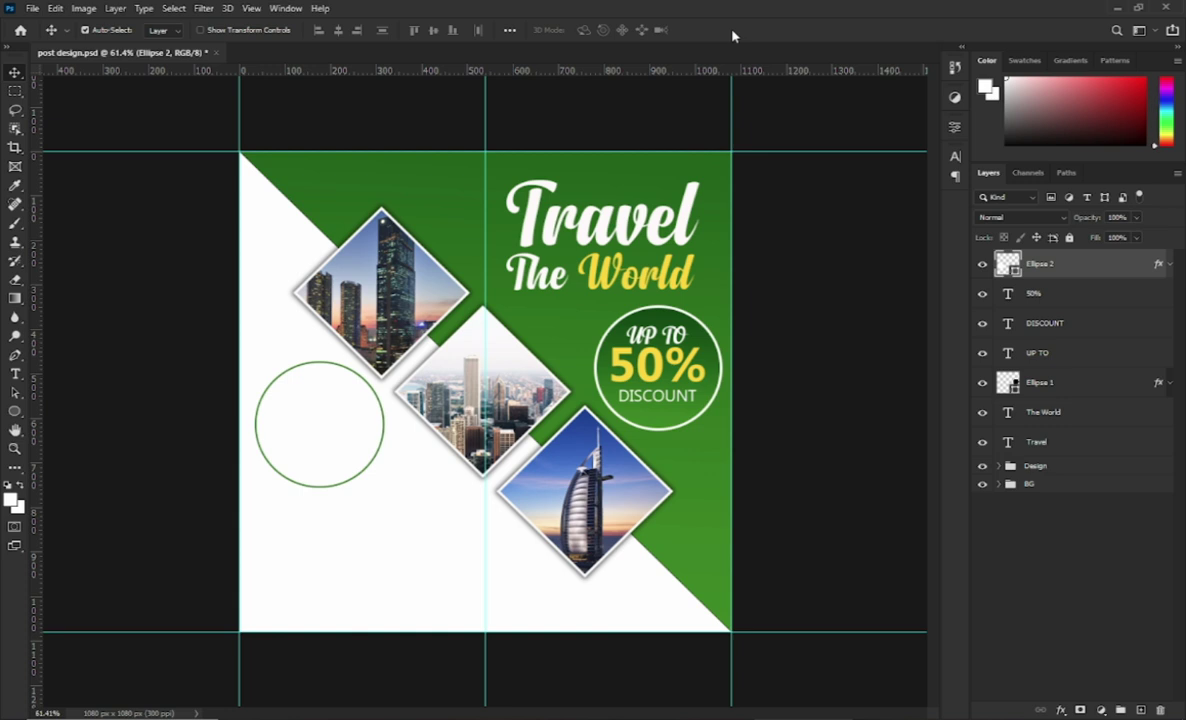
Add green two-line text 'PAKCAGE / STARTS AT' below the middle city photo
left_click(15, 374)
left_click(406, 533)
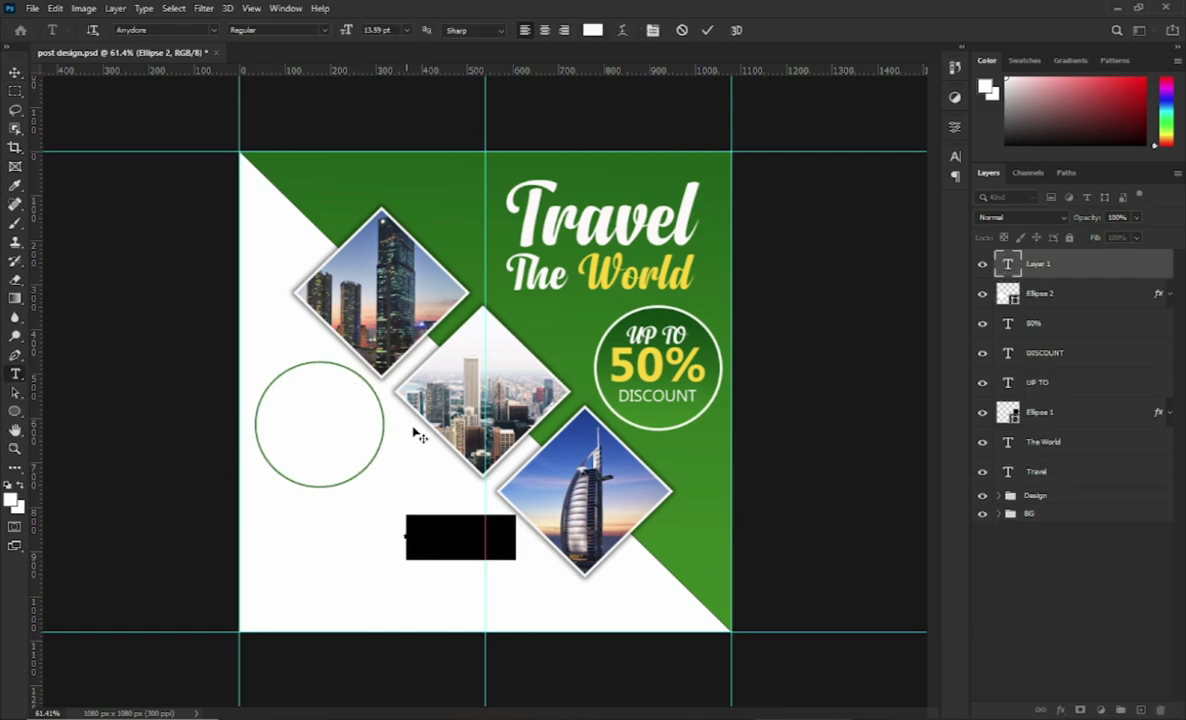
left_click(593, 30)
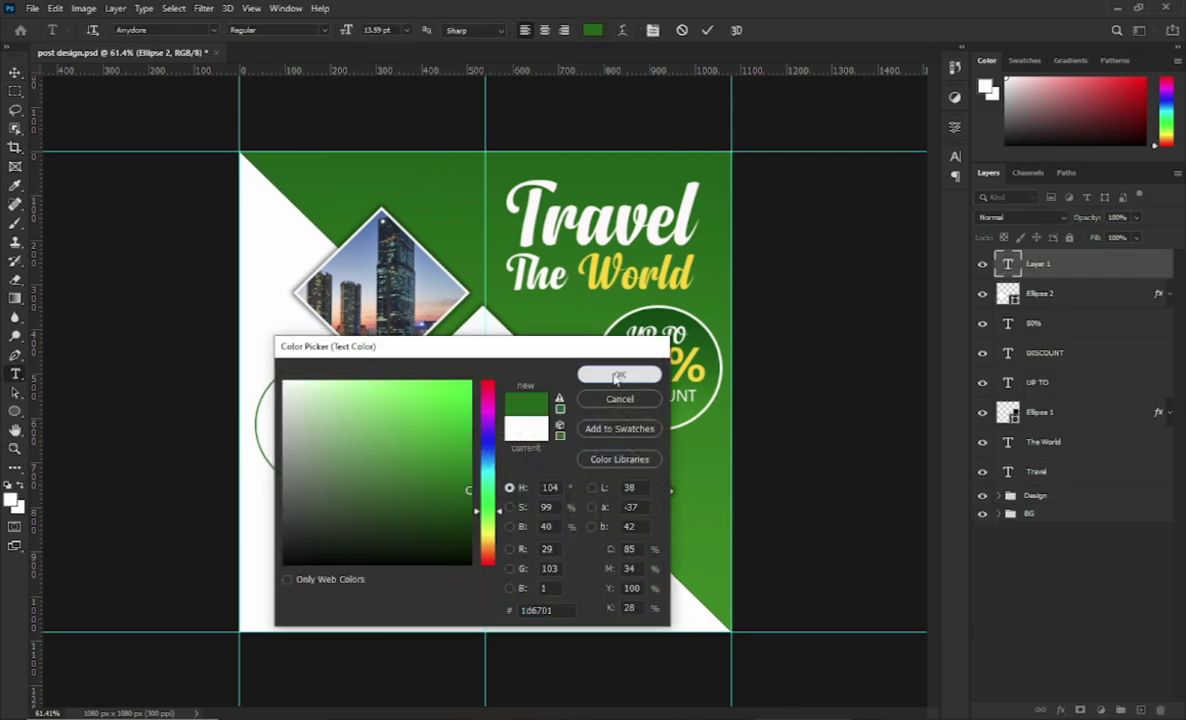
left_click(619, 374)
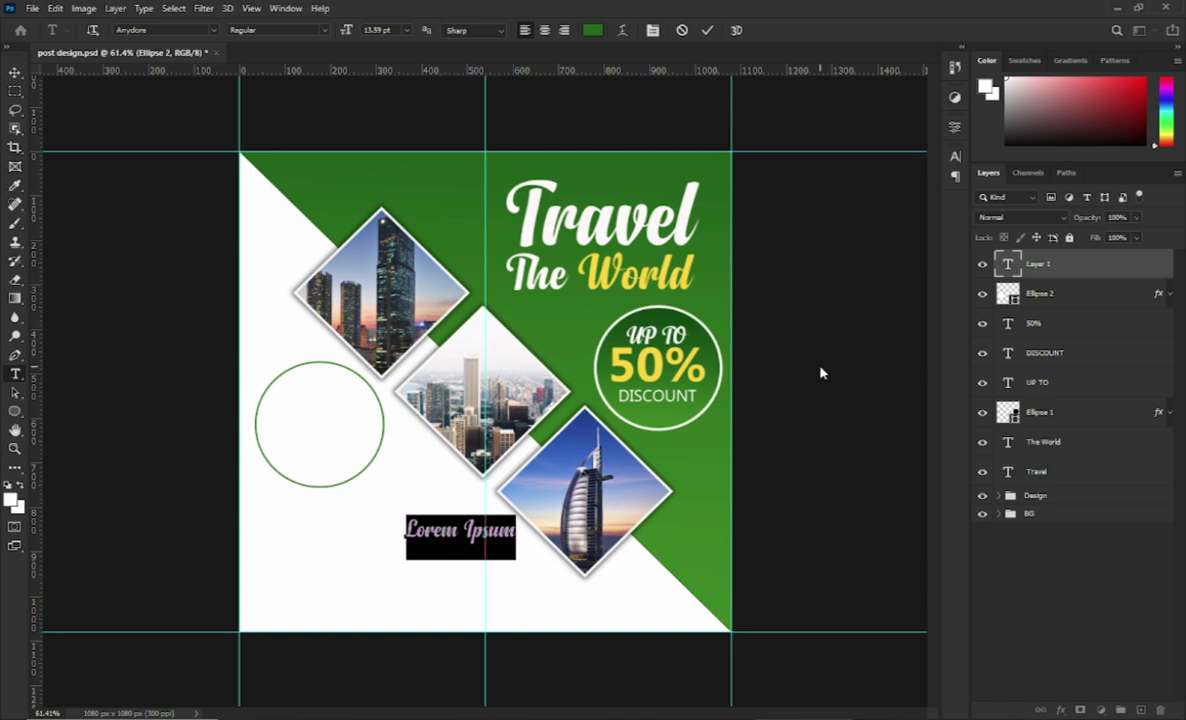
type("P")
type("AKC")
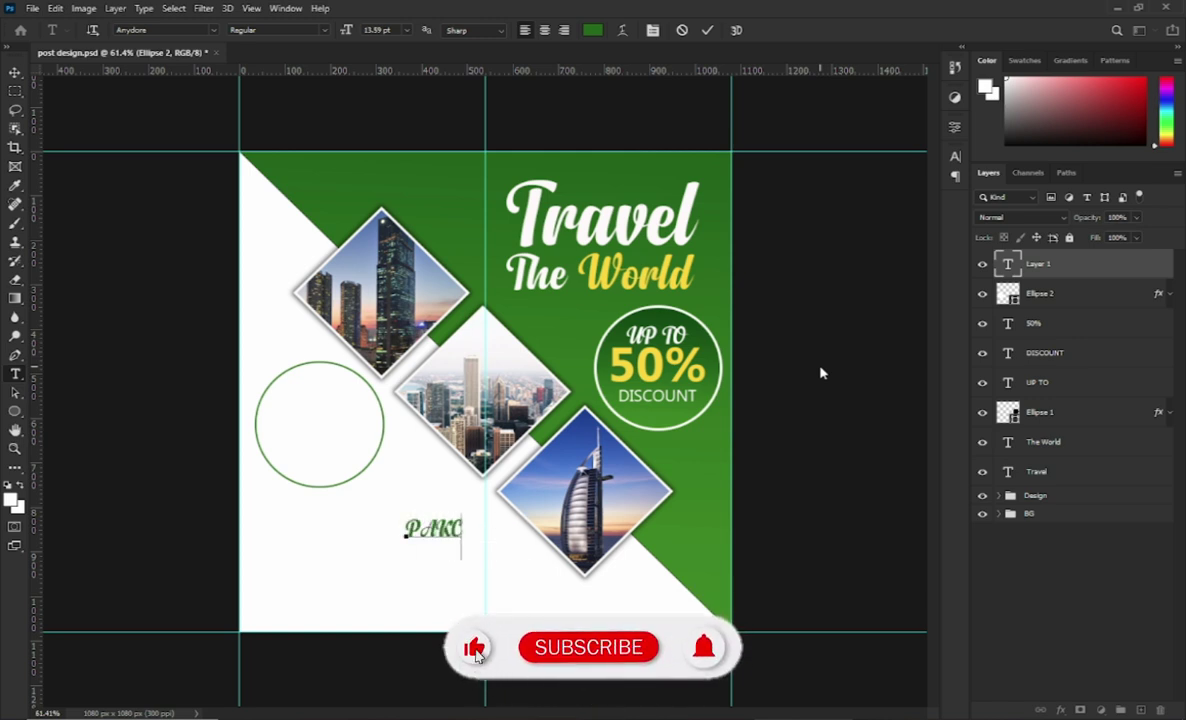
type("AGE")
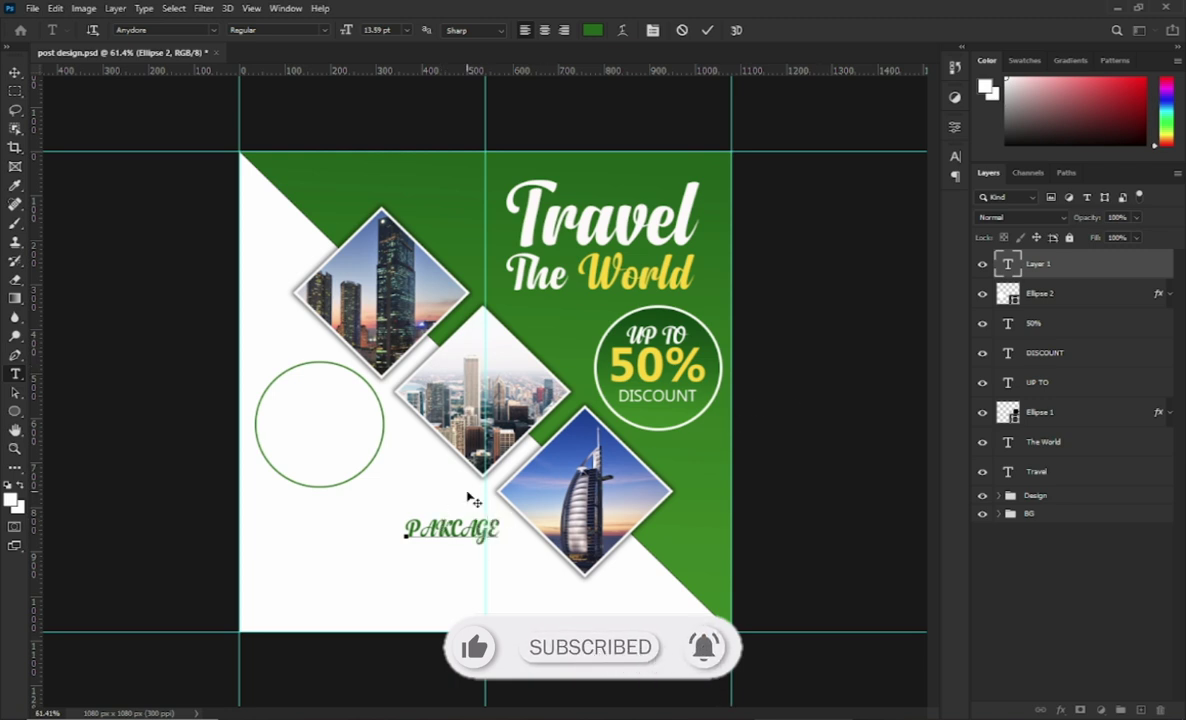
key("Return")
type("S")
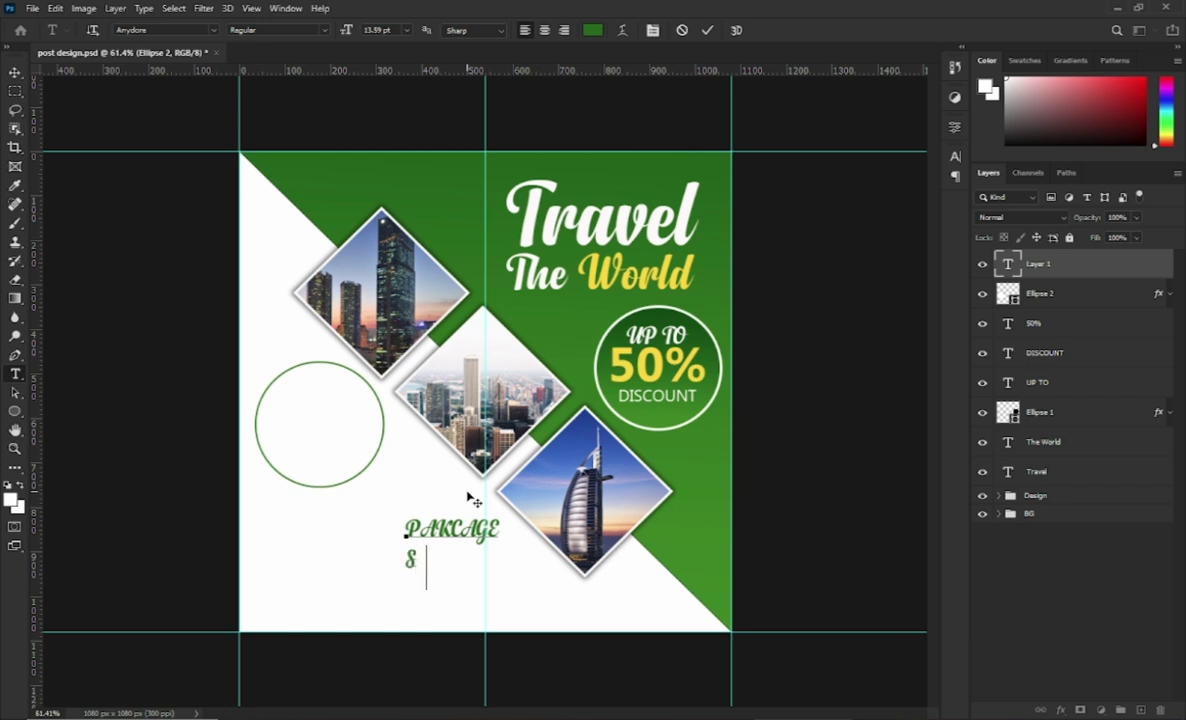
type("TAR")
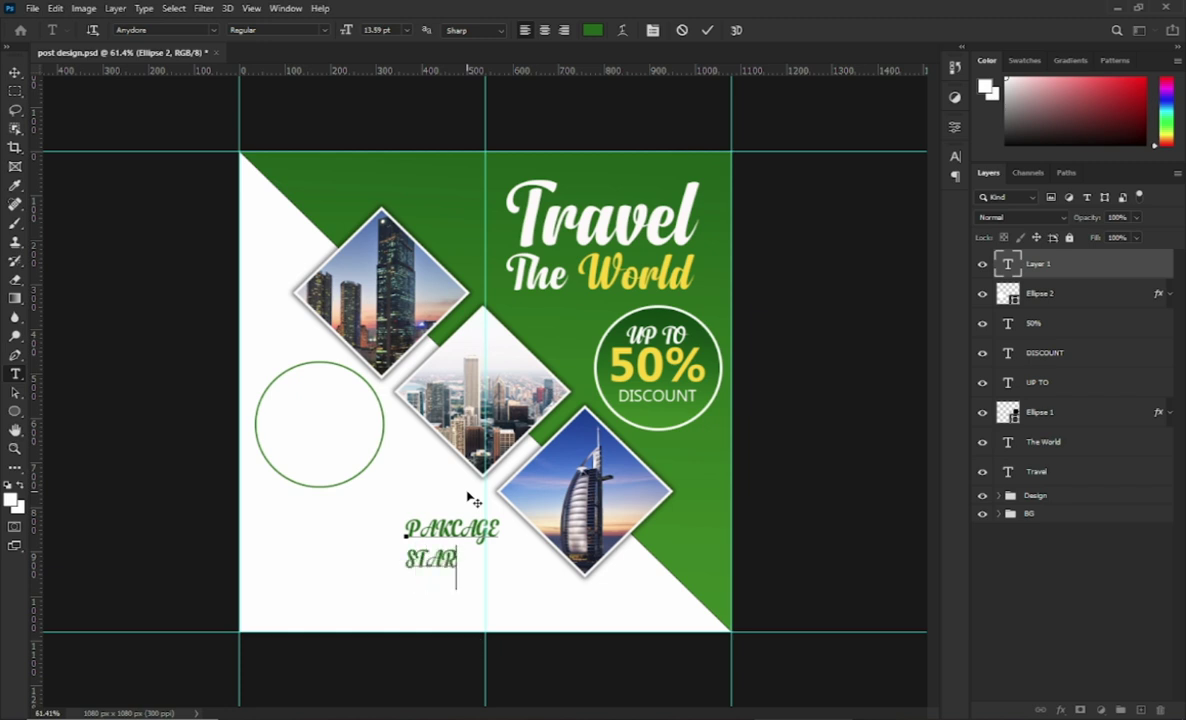
type("TS")
type(" A")
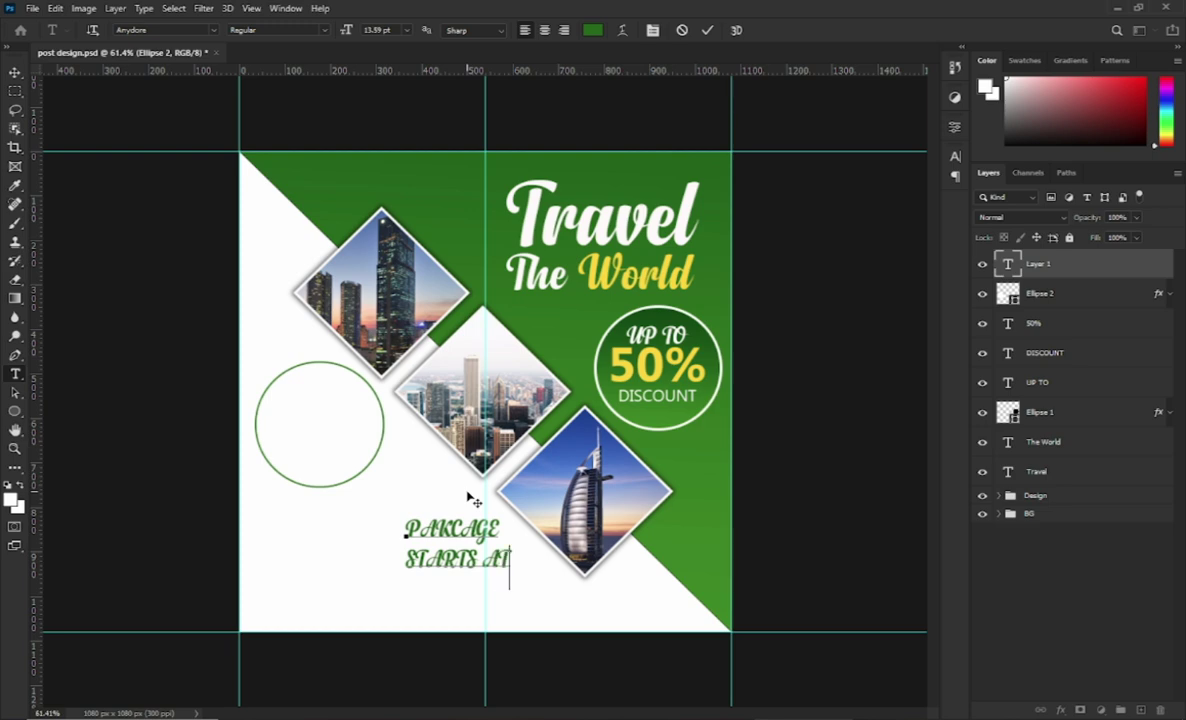
type("T")
Set the whole text in Microsoft New Tai Lue and commit it
key("ctrl+a")
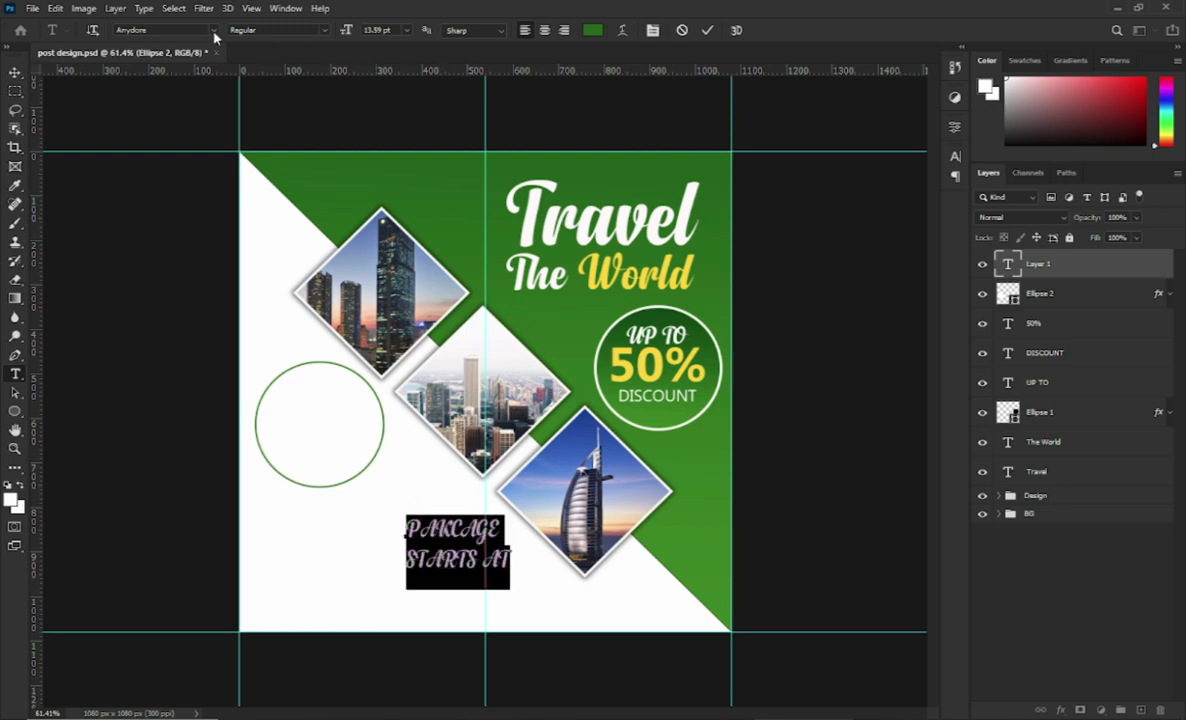
left_click(213, 32)
left_click(211, 87)
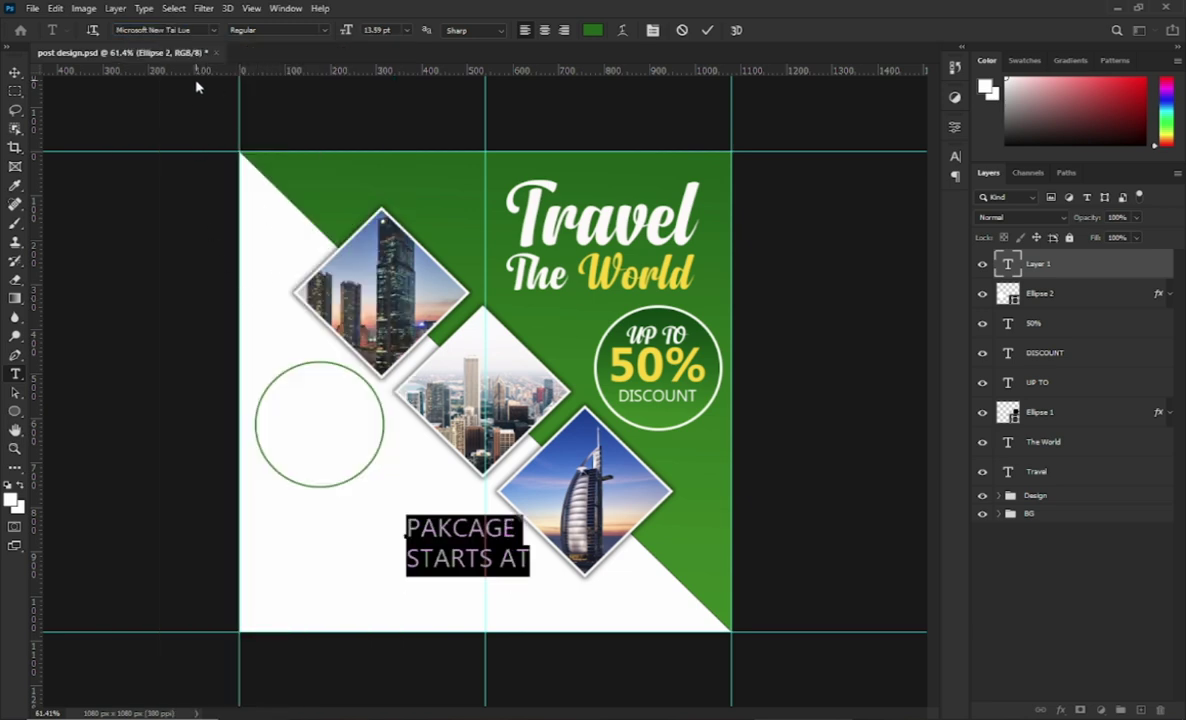
left_click(707, 30)
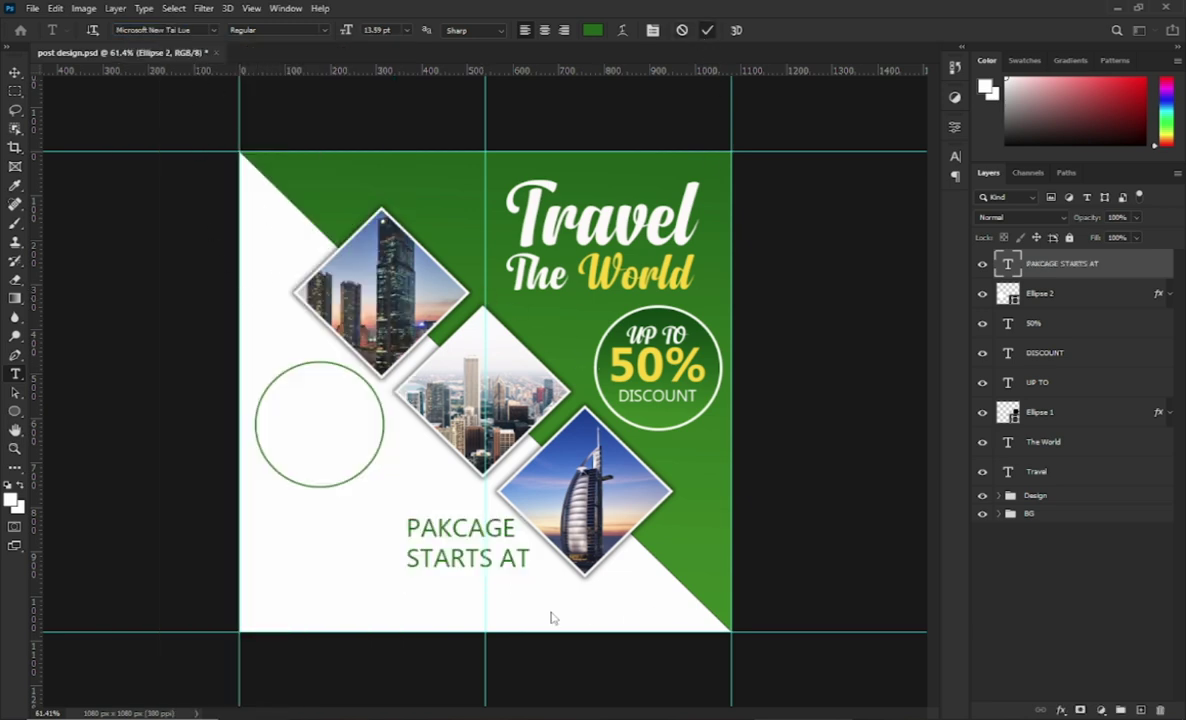
Move the PAKCAGE STARTS AT text into the outlined white circle and scale it to fit
key("v")
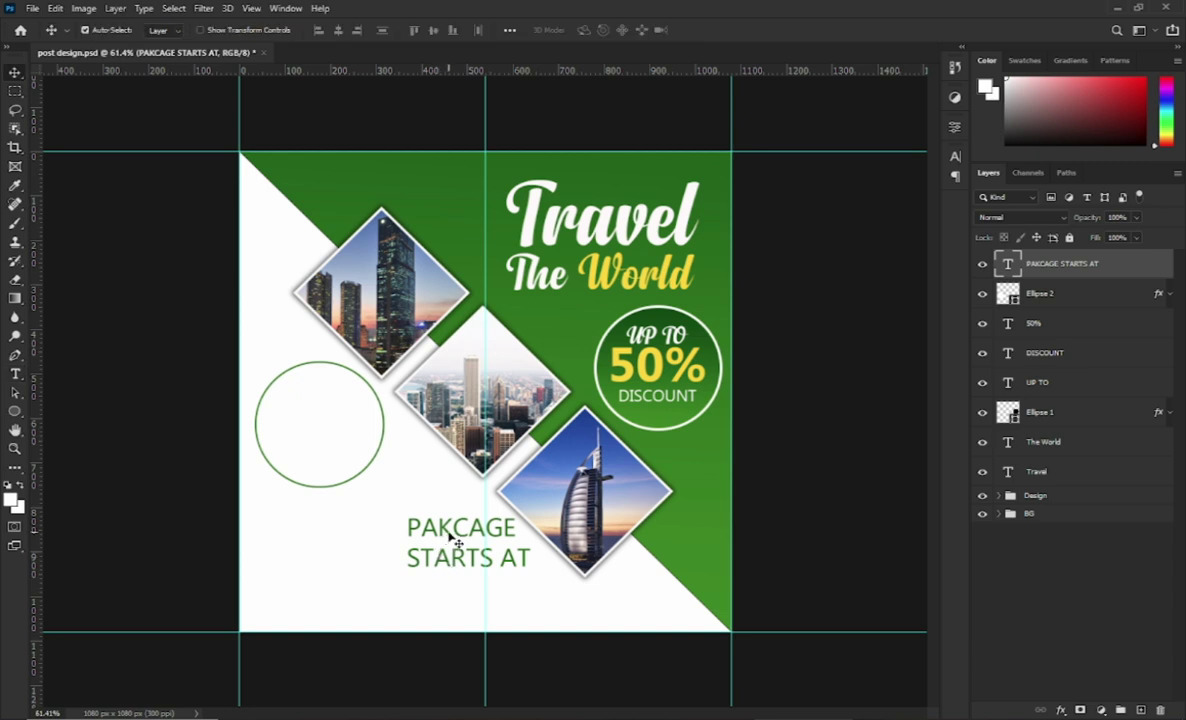
left_click_drag(442, 552, 312, 401)
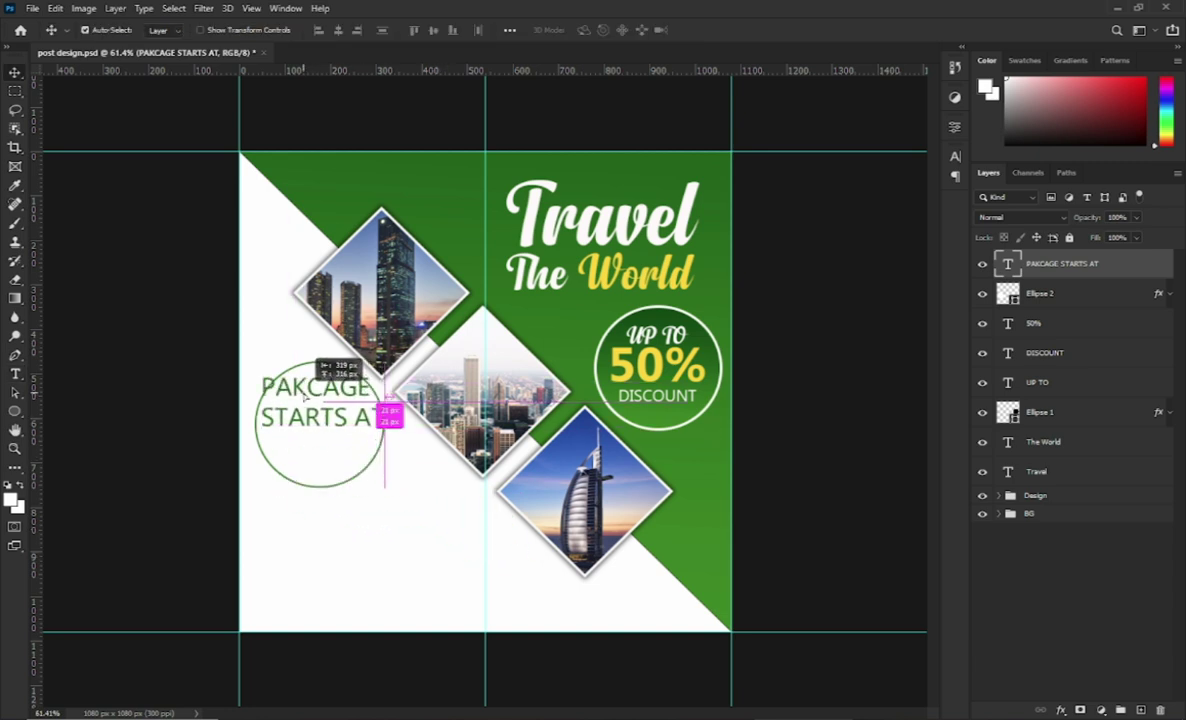
key("ctrl+t")
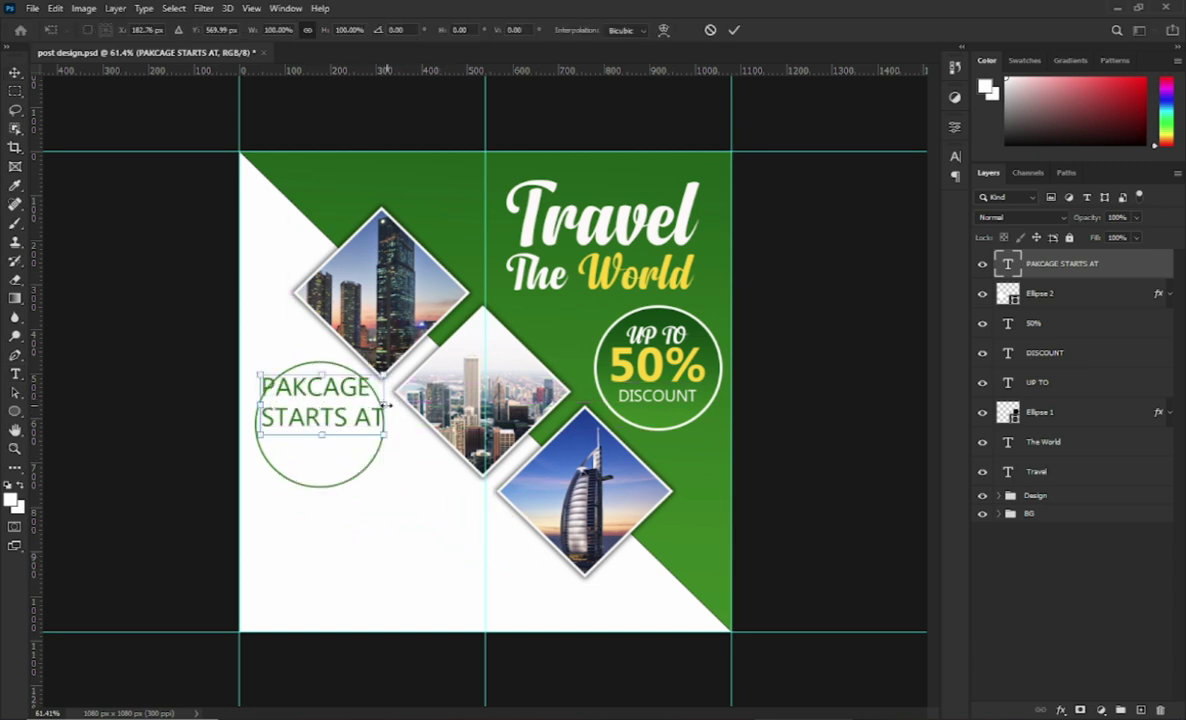
left_click_drag(386, 404, 324, 406)
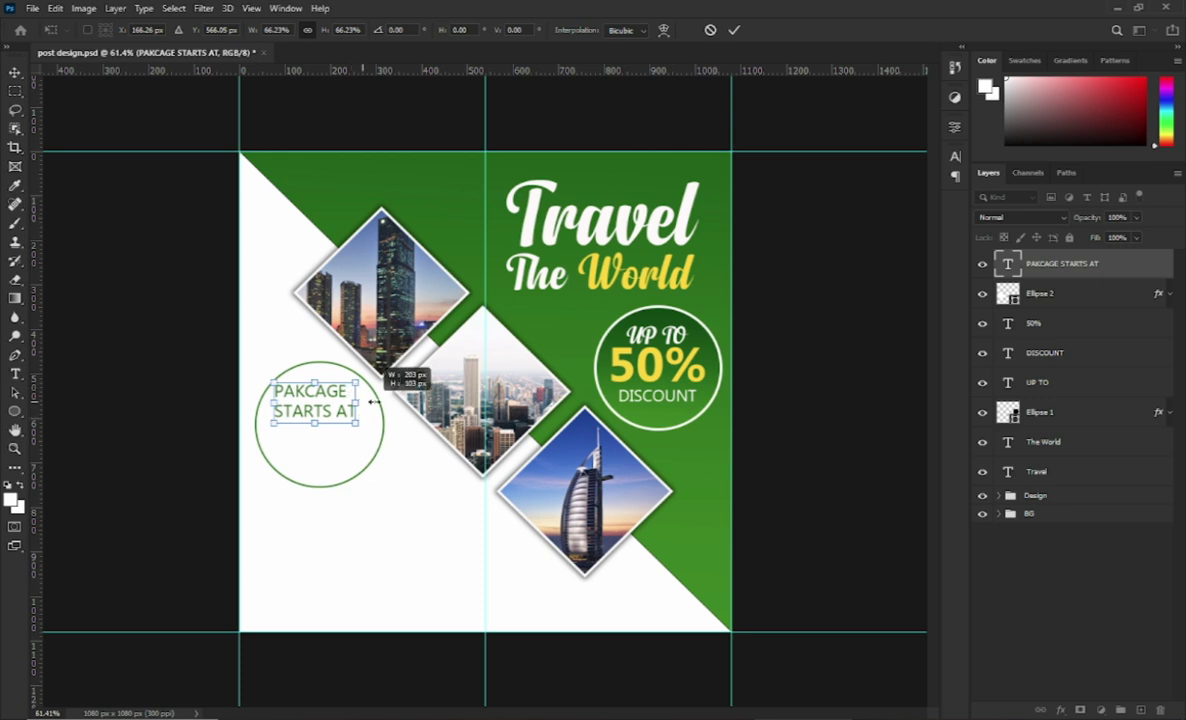
left_click_drag(363, 414, 373, 414)
Apply the resize and make the circle text Bold
left_click(734, 31)
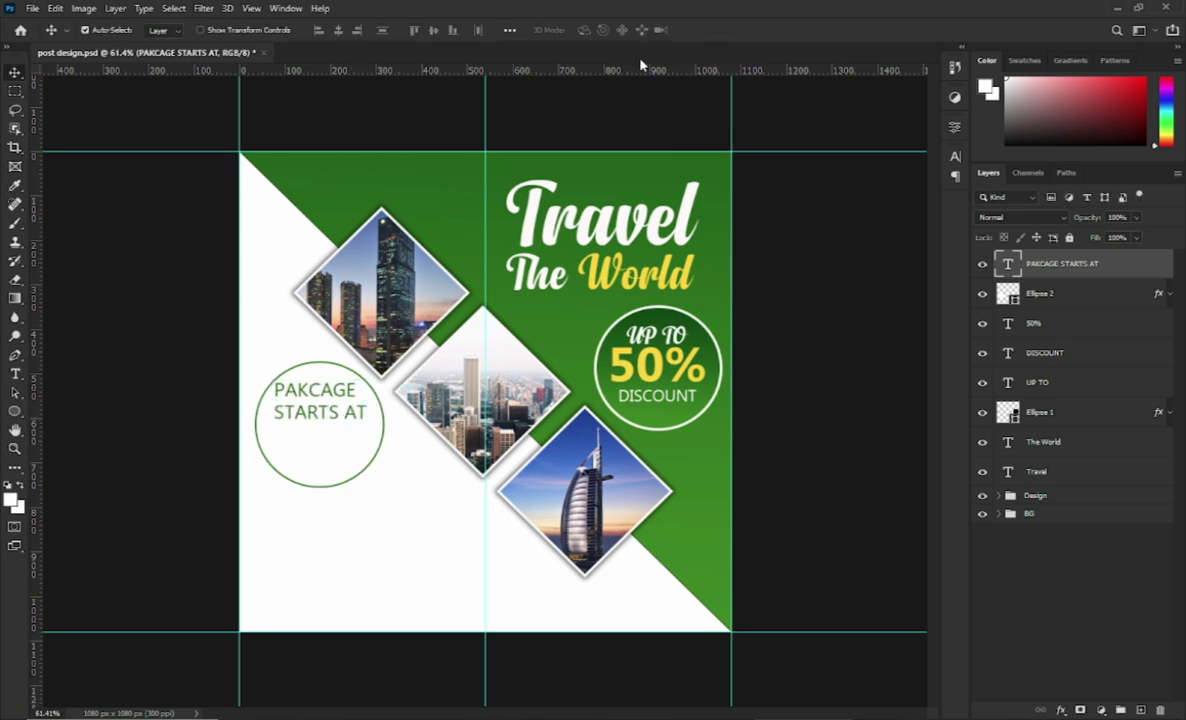
double_click(311, 400)
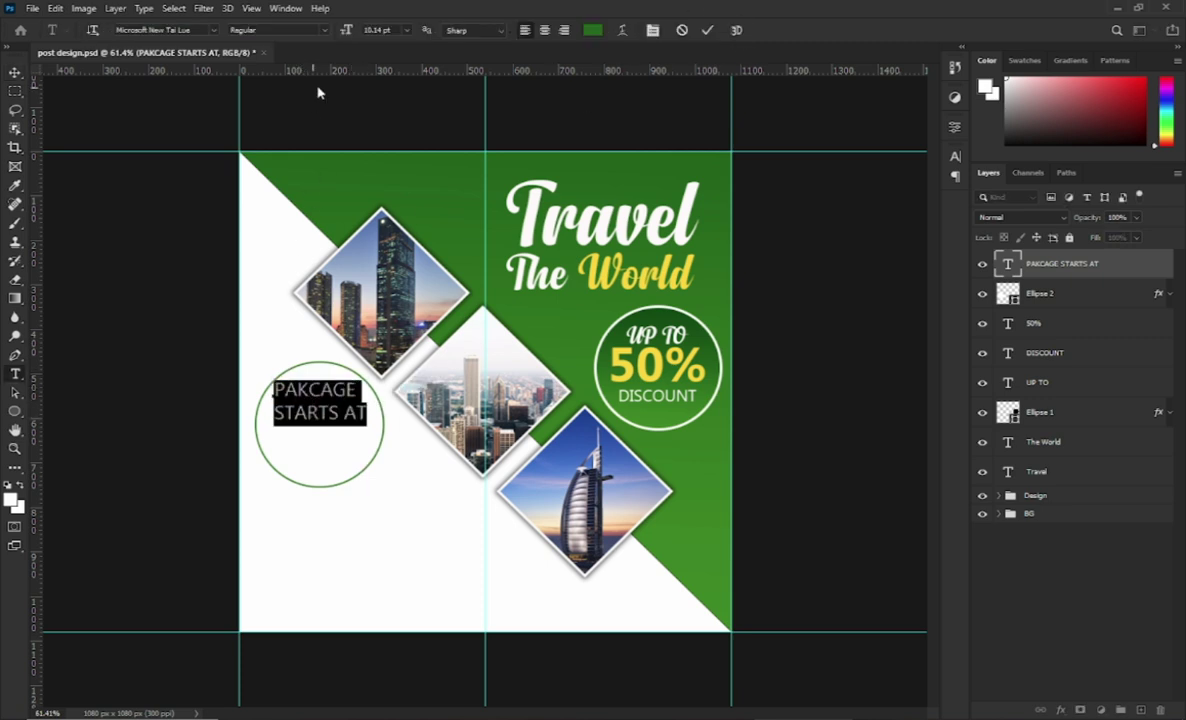
left_click(324, 30)
left_click(290, 56)
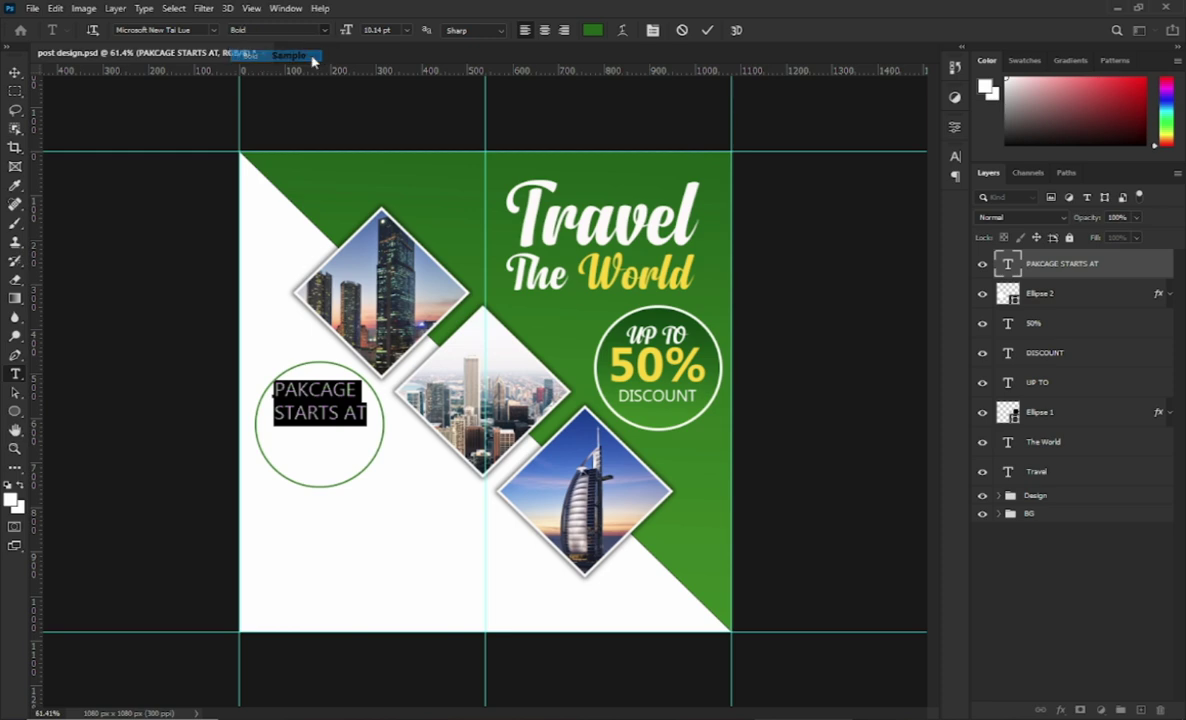
left_click(710, 31)
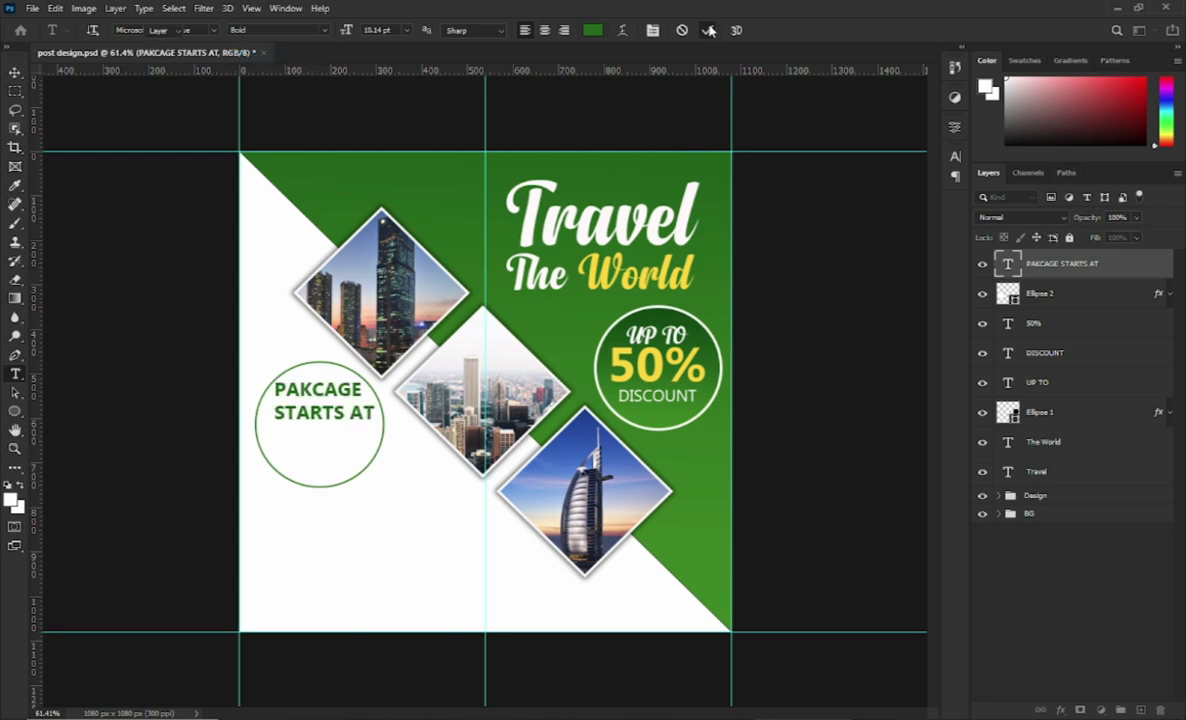
Change the circle text's font to Lato Medium
double_click(311, 398)
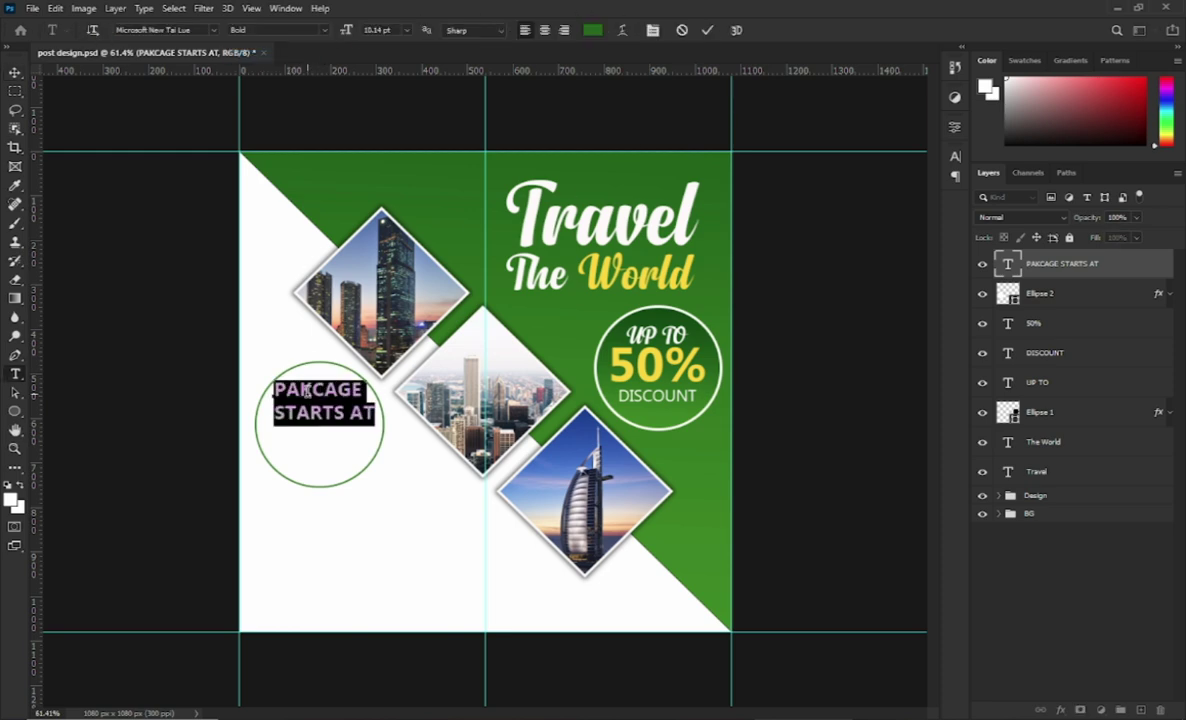
left_click(216, 31)
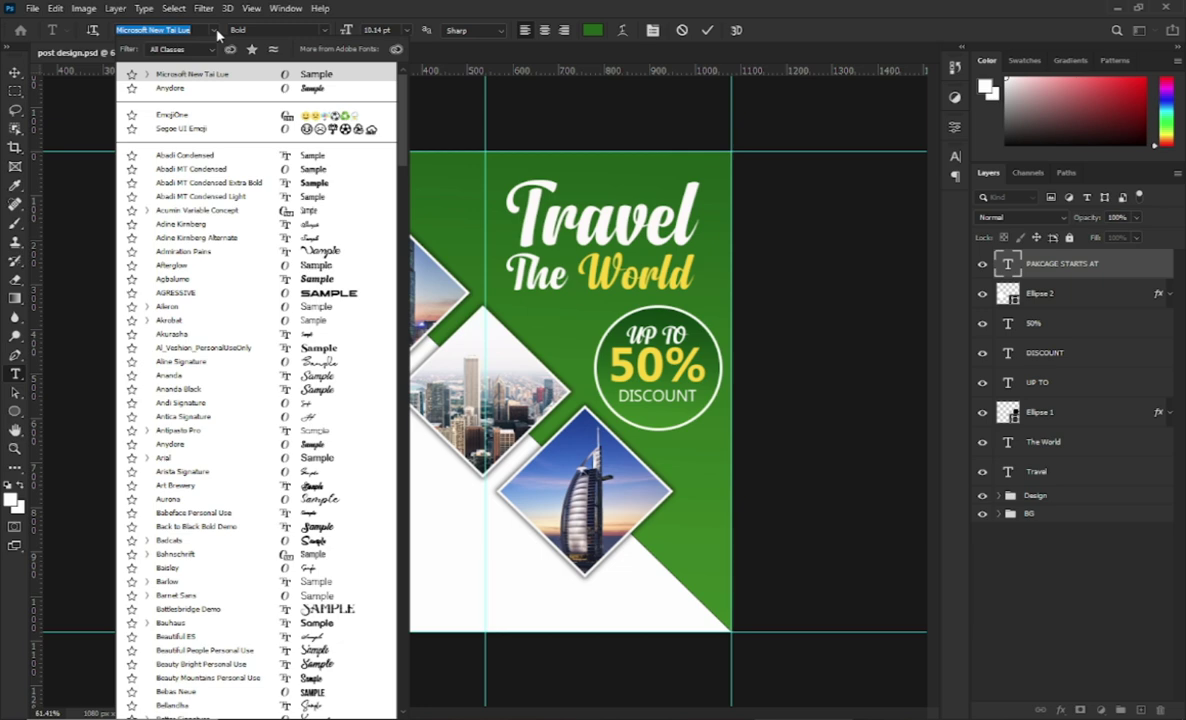
type("light")
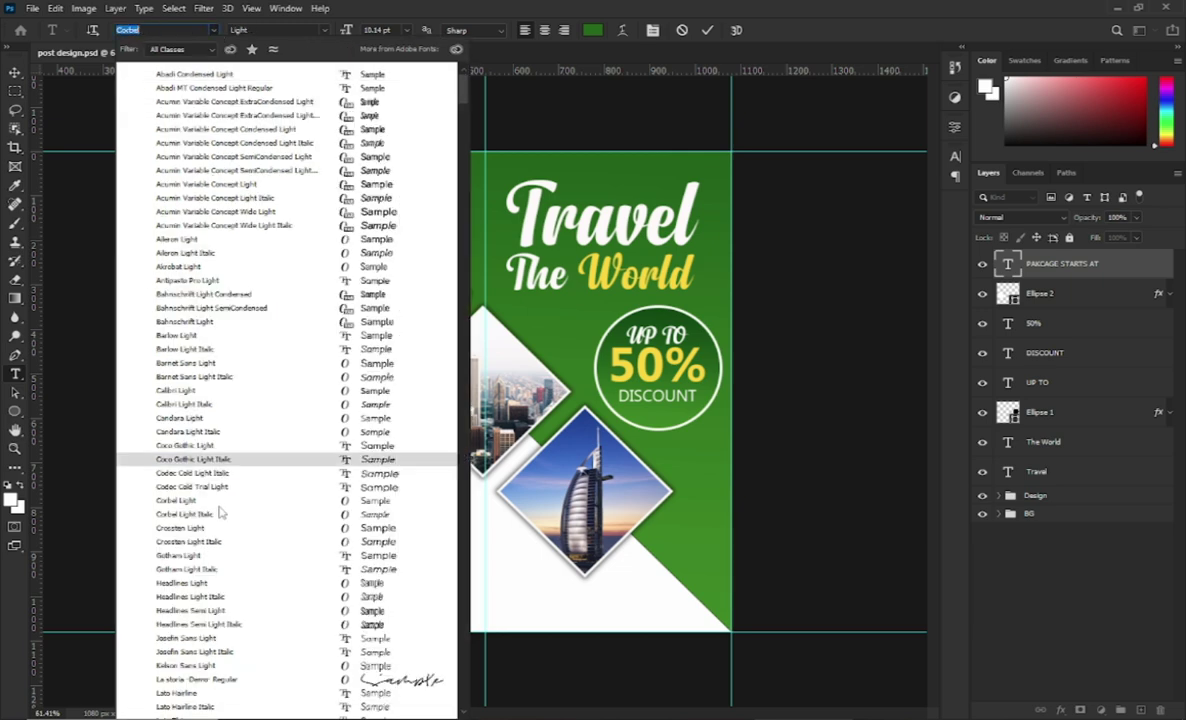
scroll(215, 470, "down", 4)
scroll(220, 512, "down", 3)
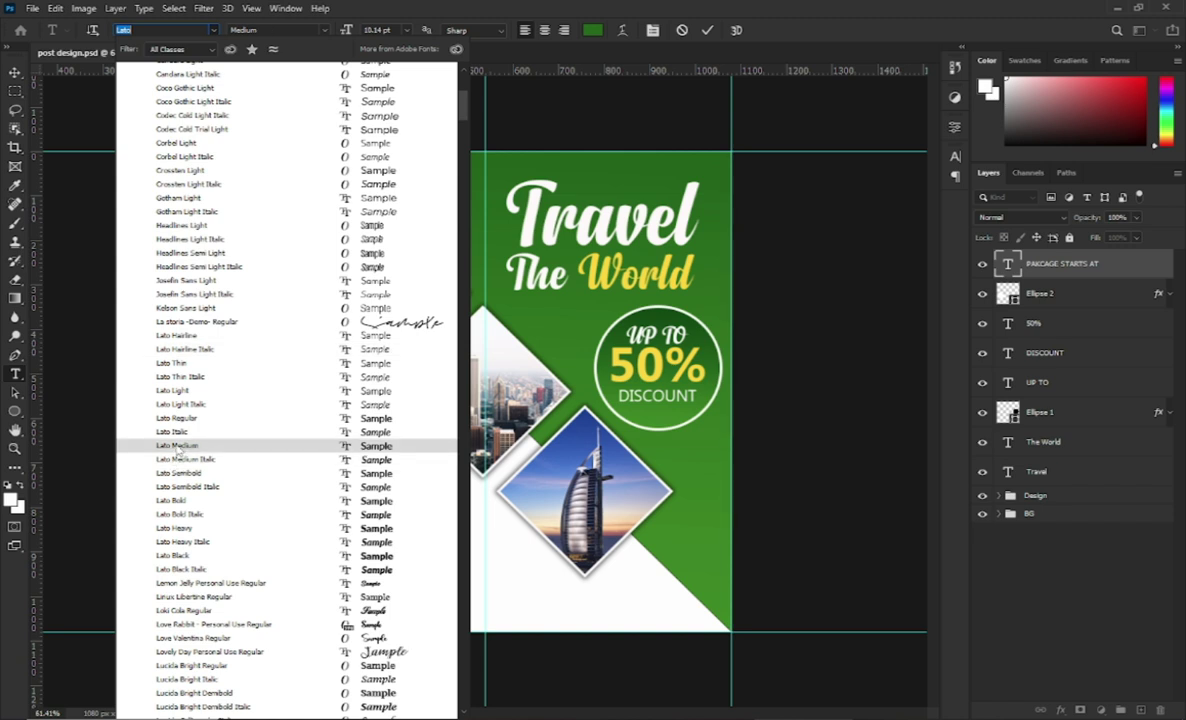
key("Escape")
key("Escape")
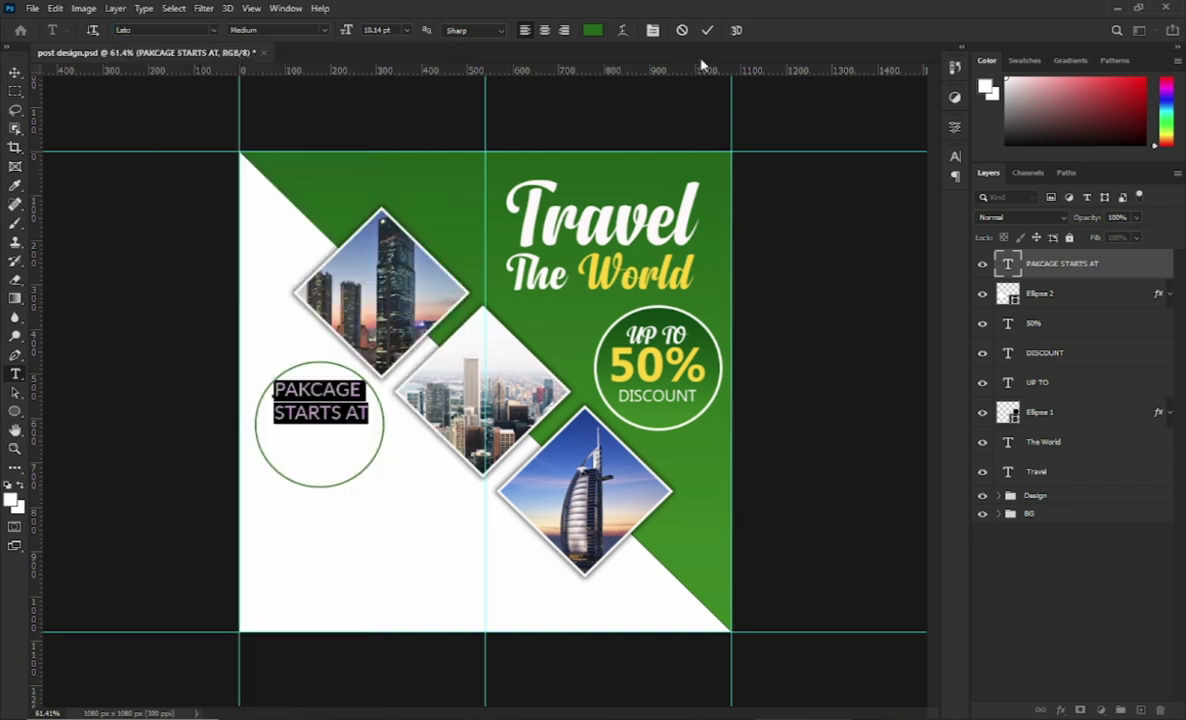
left_click(707, 30)
Add '$799' text below the circle in the Lato Black weight
key("v")
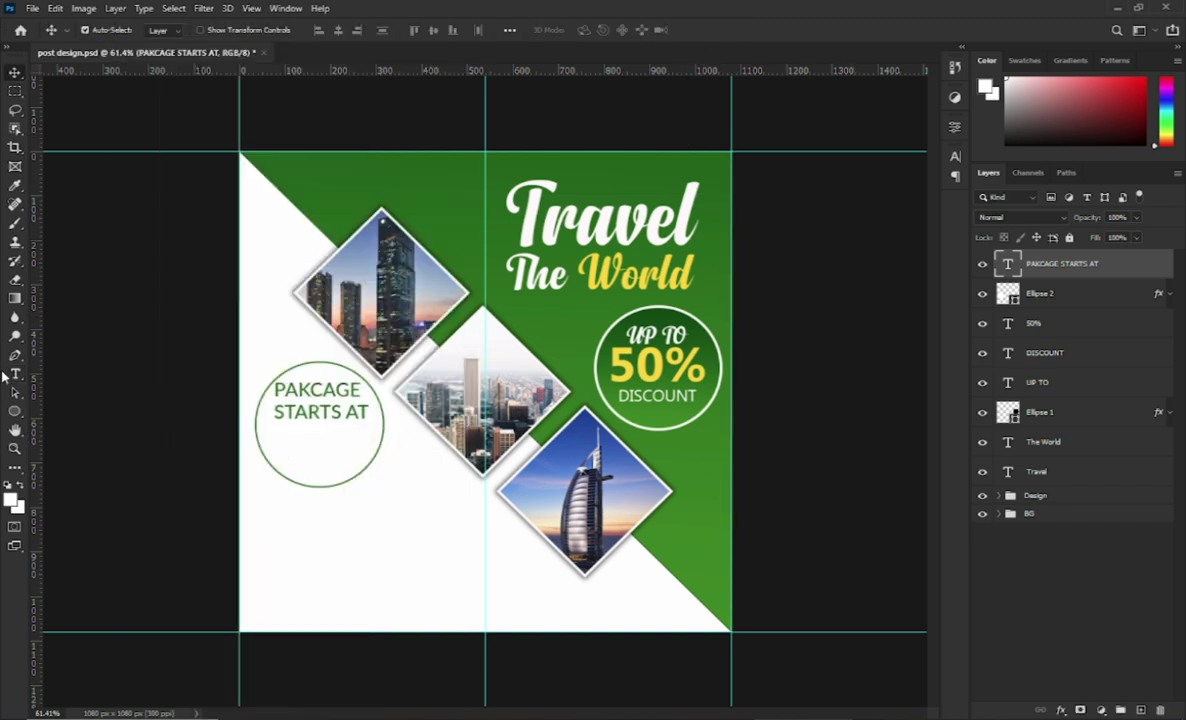
left_click(15, 374)
left_click(302, 524)
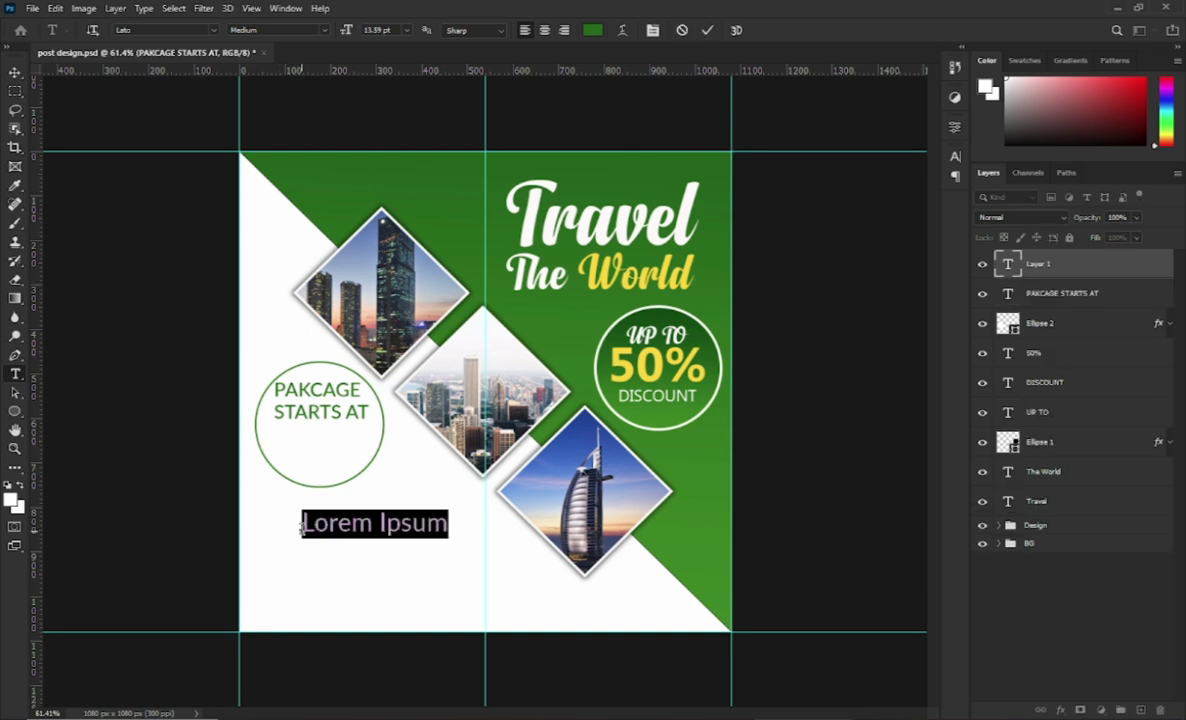
type("$7")
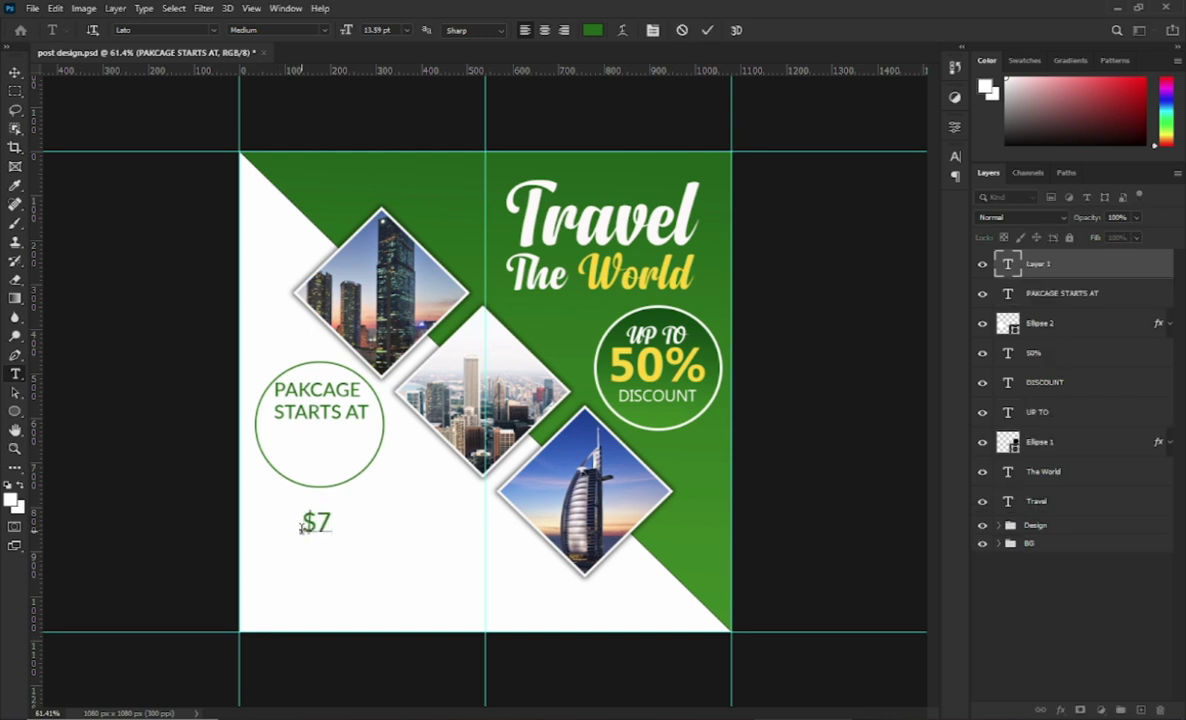
type("99")
left_click_drag(301, 524, 362, 524)
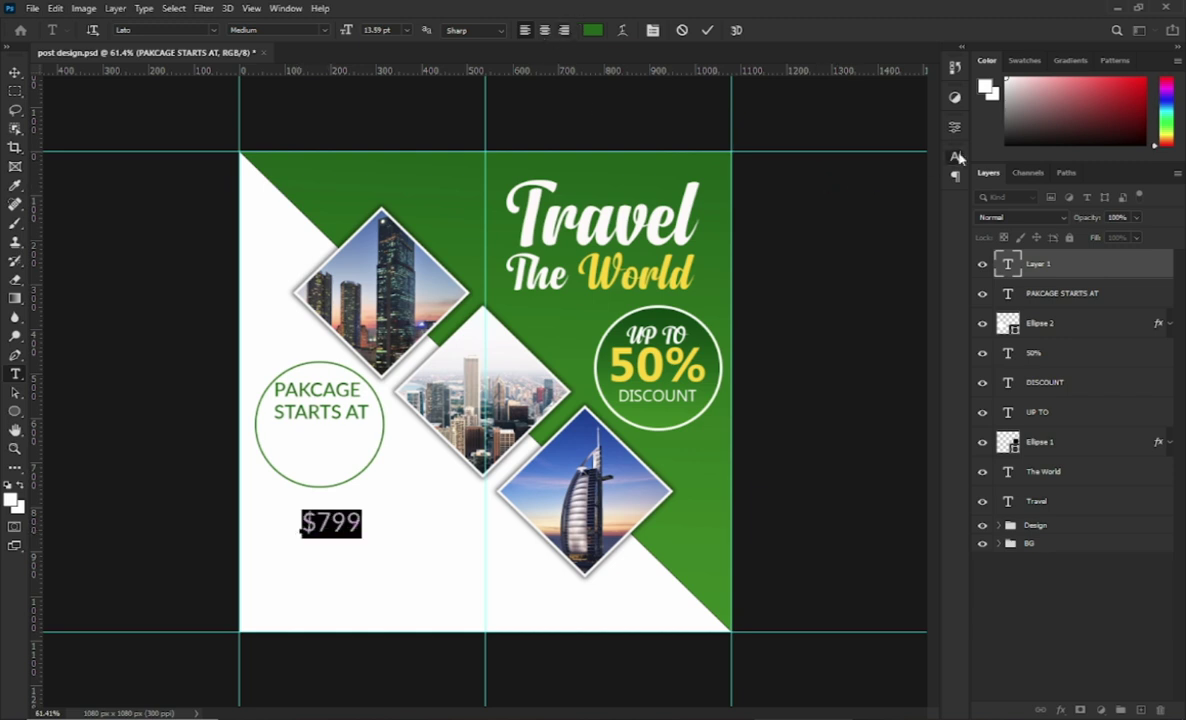
key("ctrl+t")
left_click(907, 177)
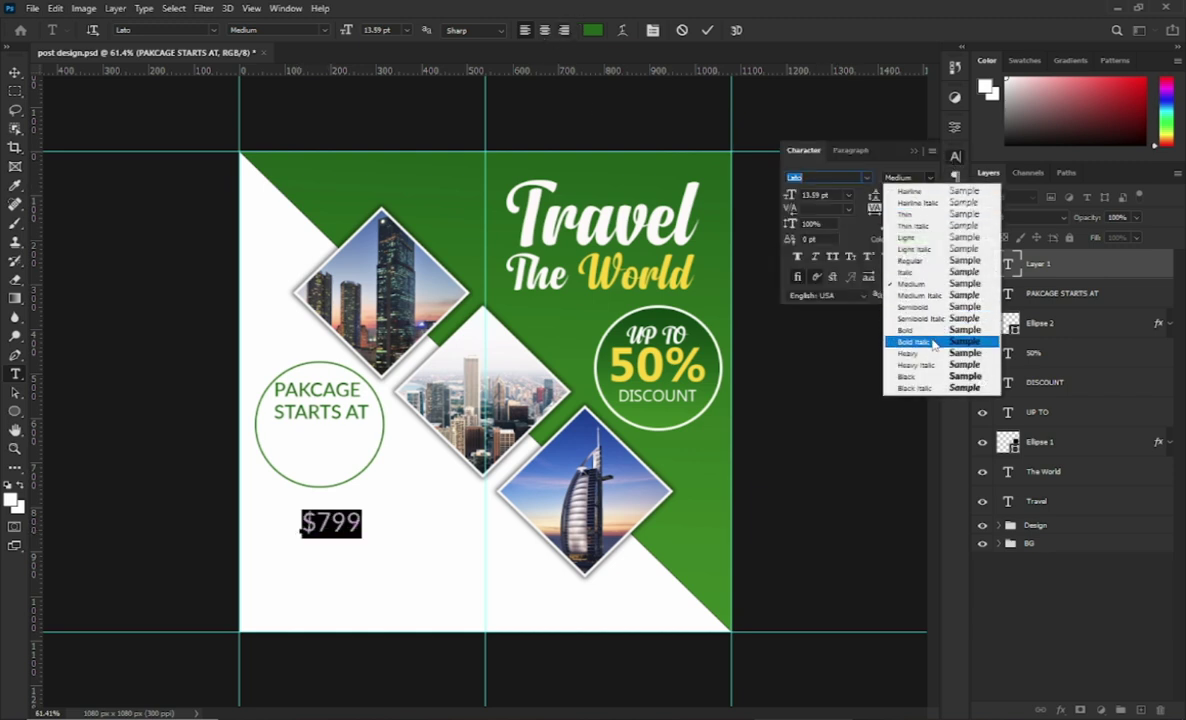
left_click(926, 376)
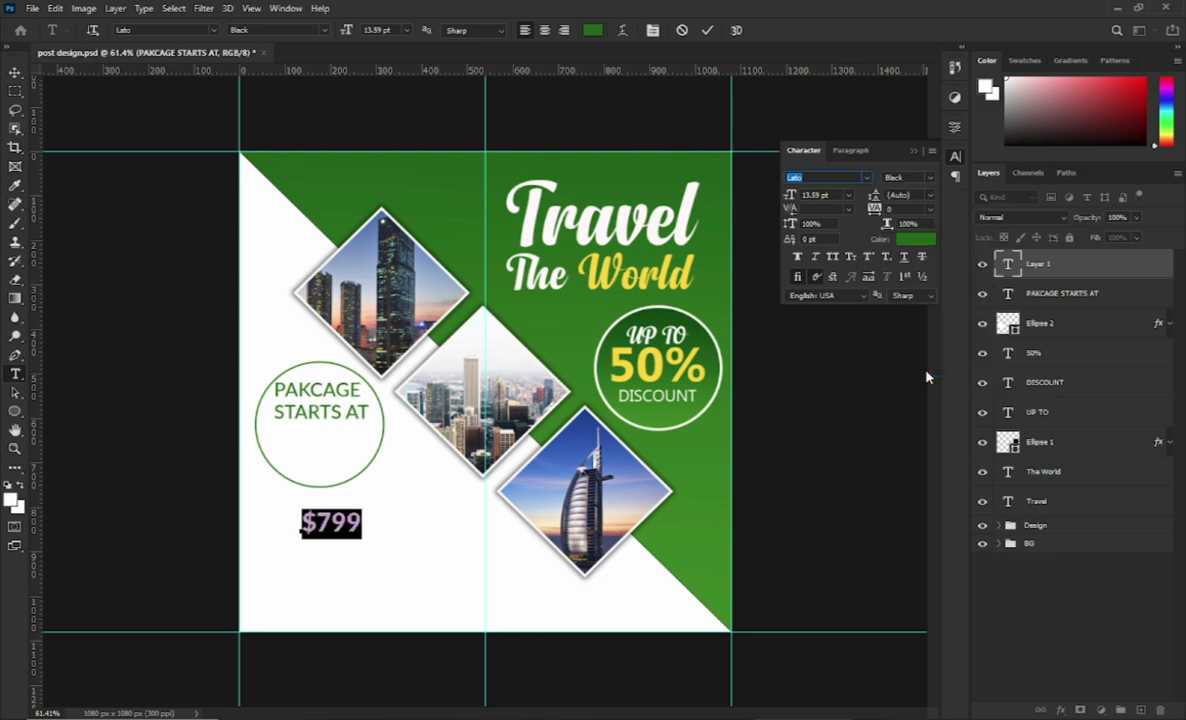
left_click(707, 31)
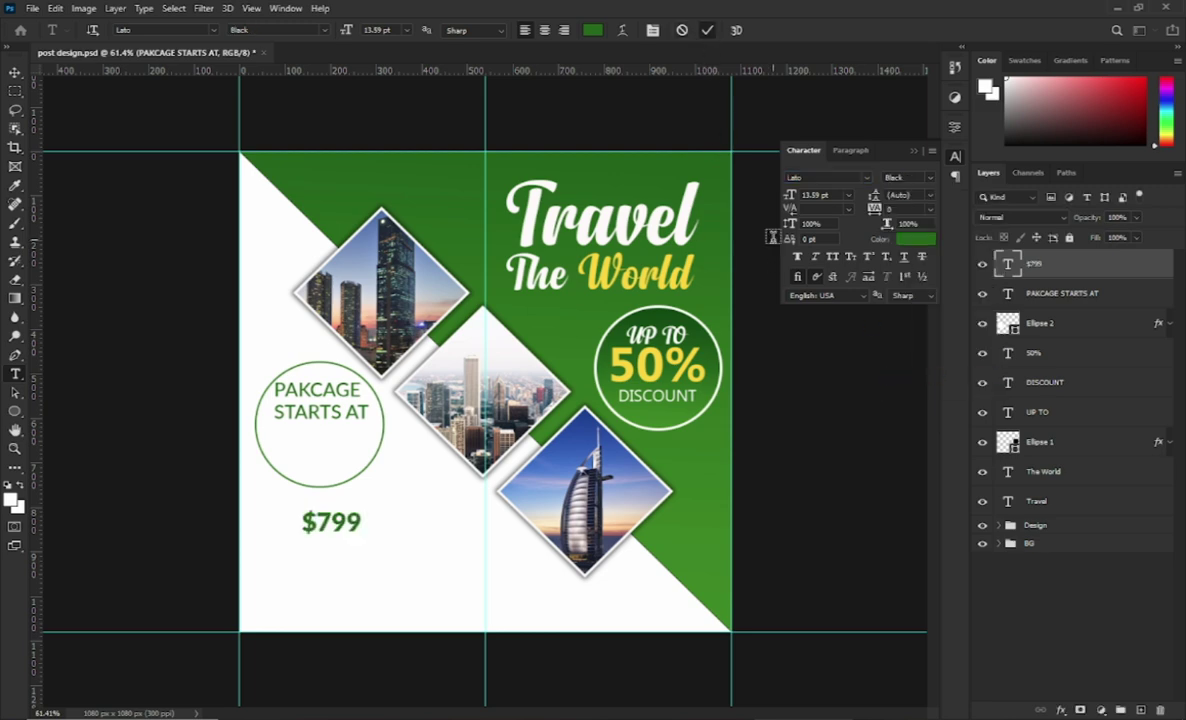
Enlarge $799 and place it in the circle beneath PAKCAGE STARTS AT
key("ctrl+t")
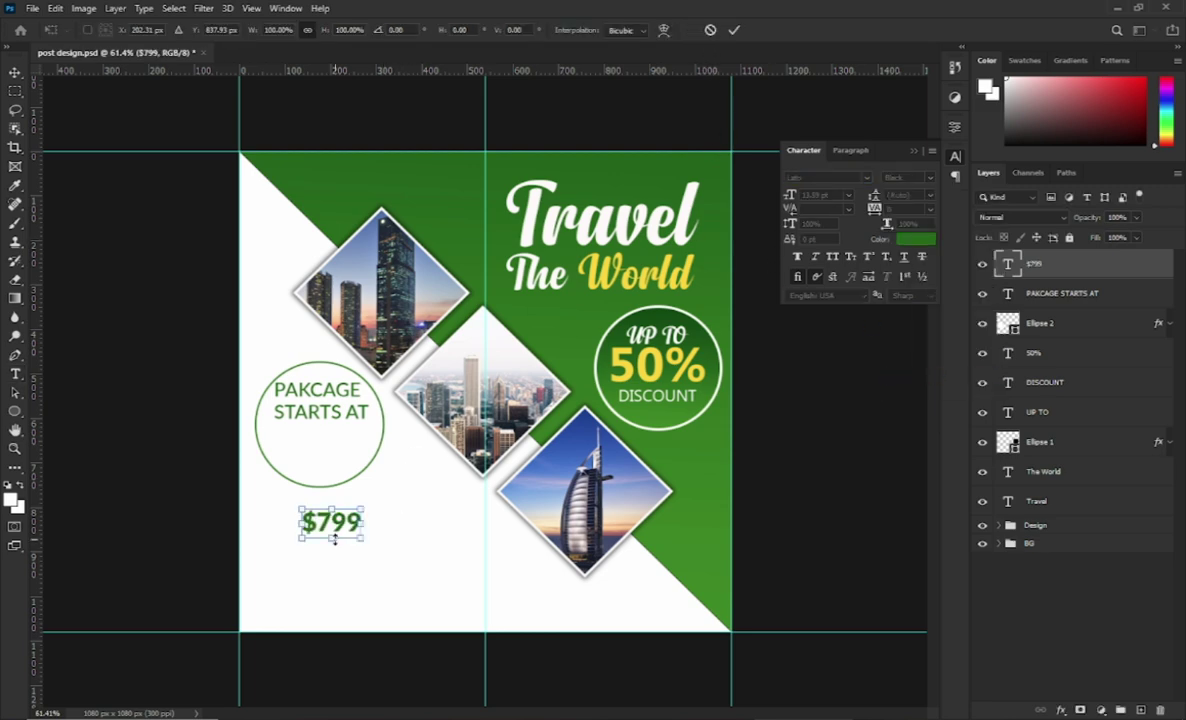
mouse_move(362, 545)
left_mouse_down()
mouse_move(388, 550)
mouse_move(356, 443)
mouse_move(344, 455)
left_mouse_up()
left_click_drag(339, 455, 370, 428)
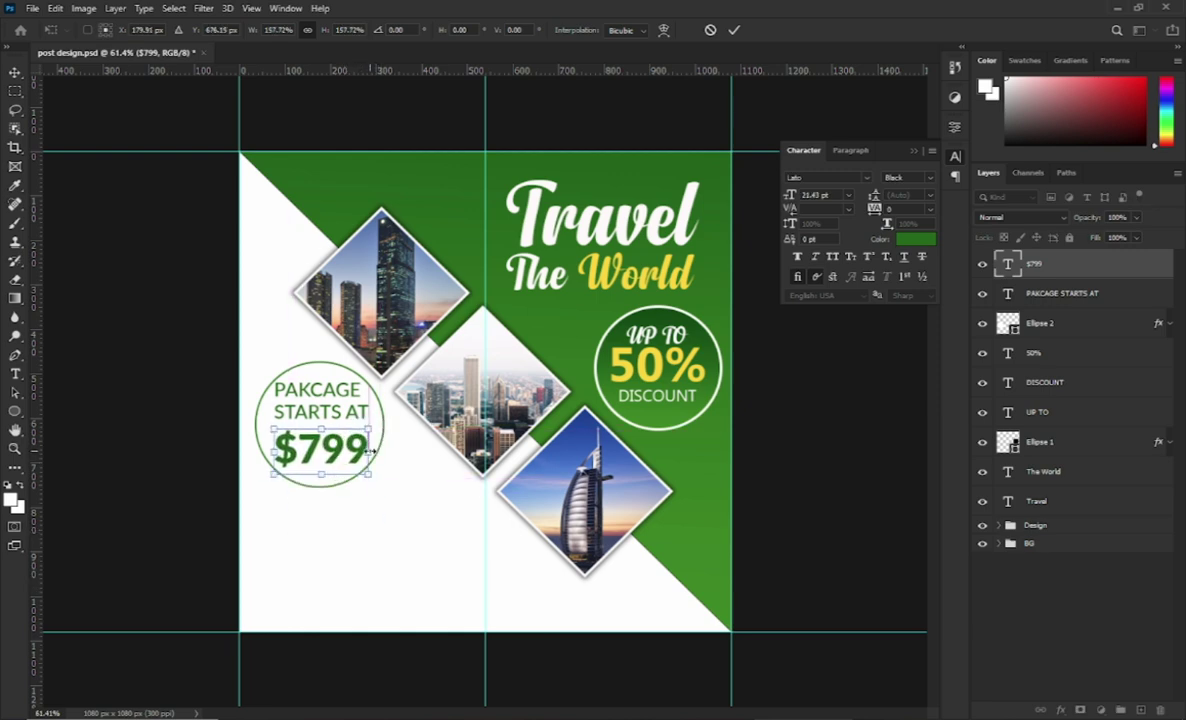
left_click(738, 32)
Recolour the $799 text dark grey 191919
key("t")
key("Return")
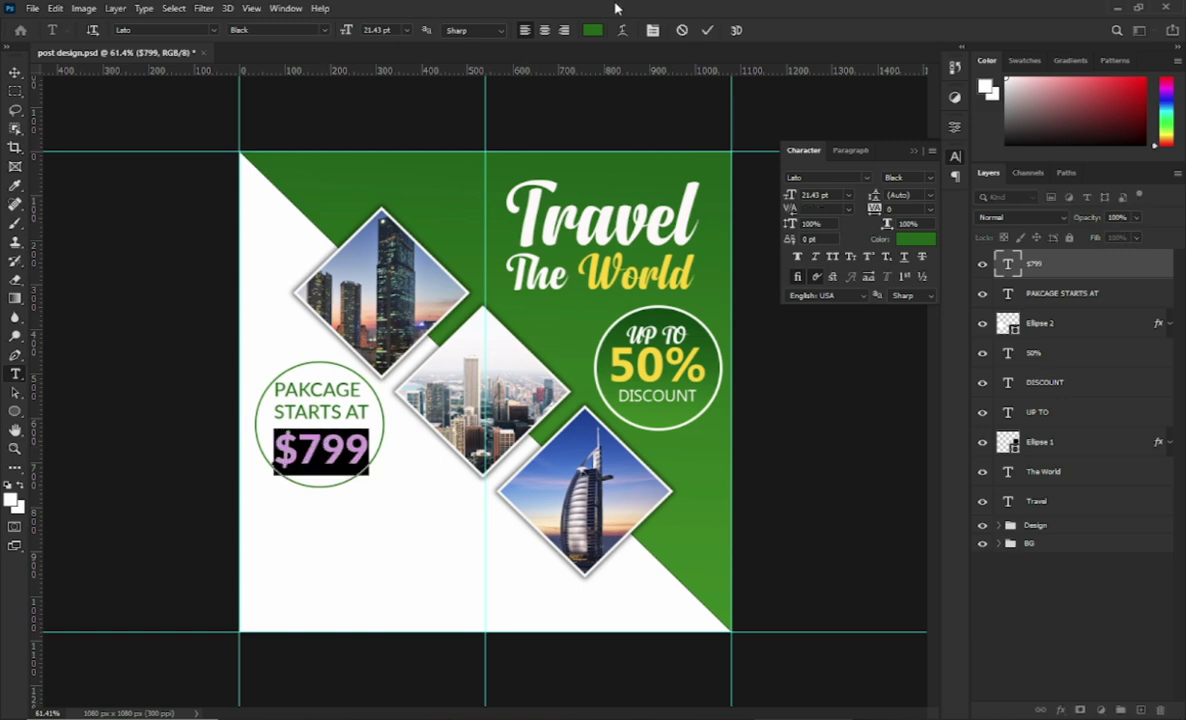
left_click(593, 30)
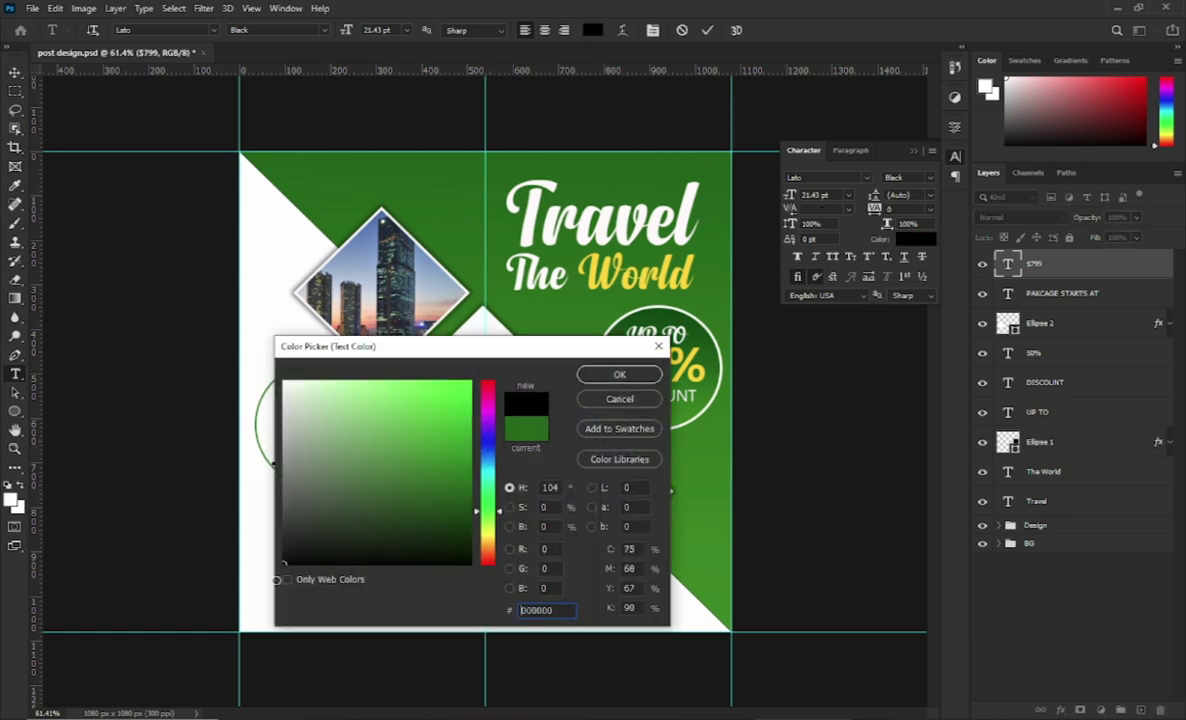
type("191919")
left_click(600, 376)
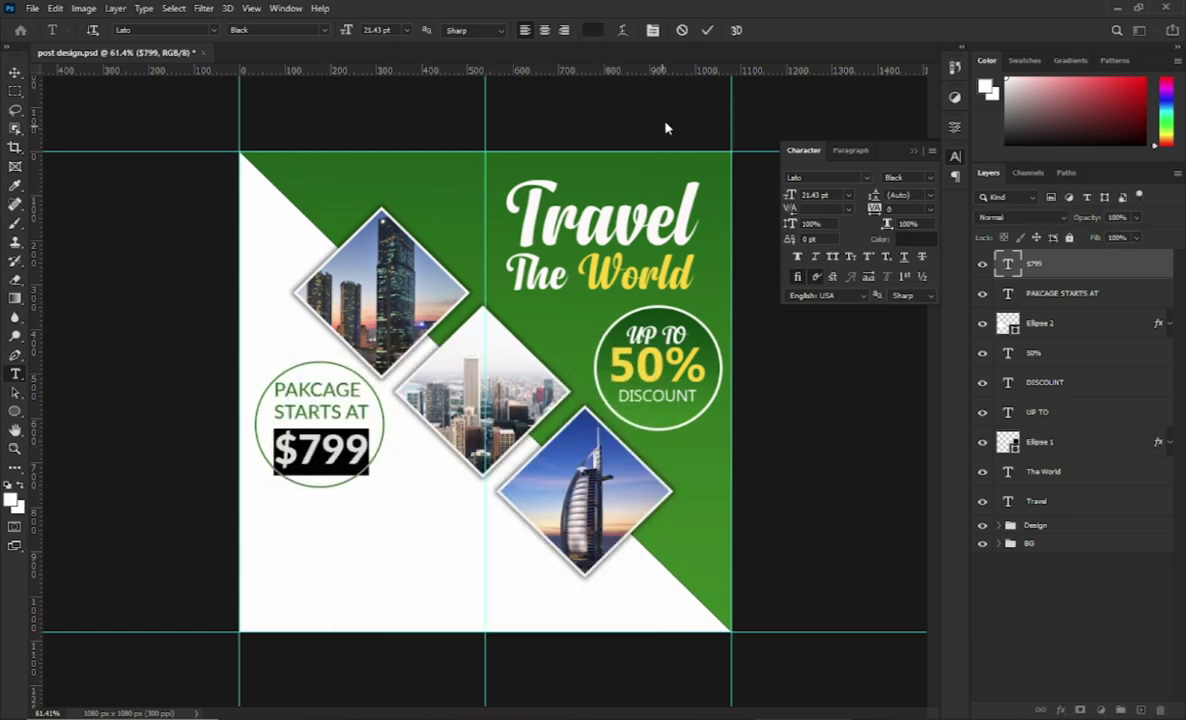
left_click(707, 30)
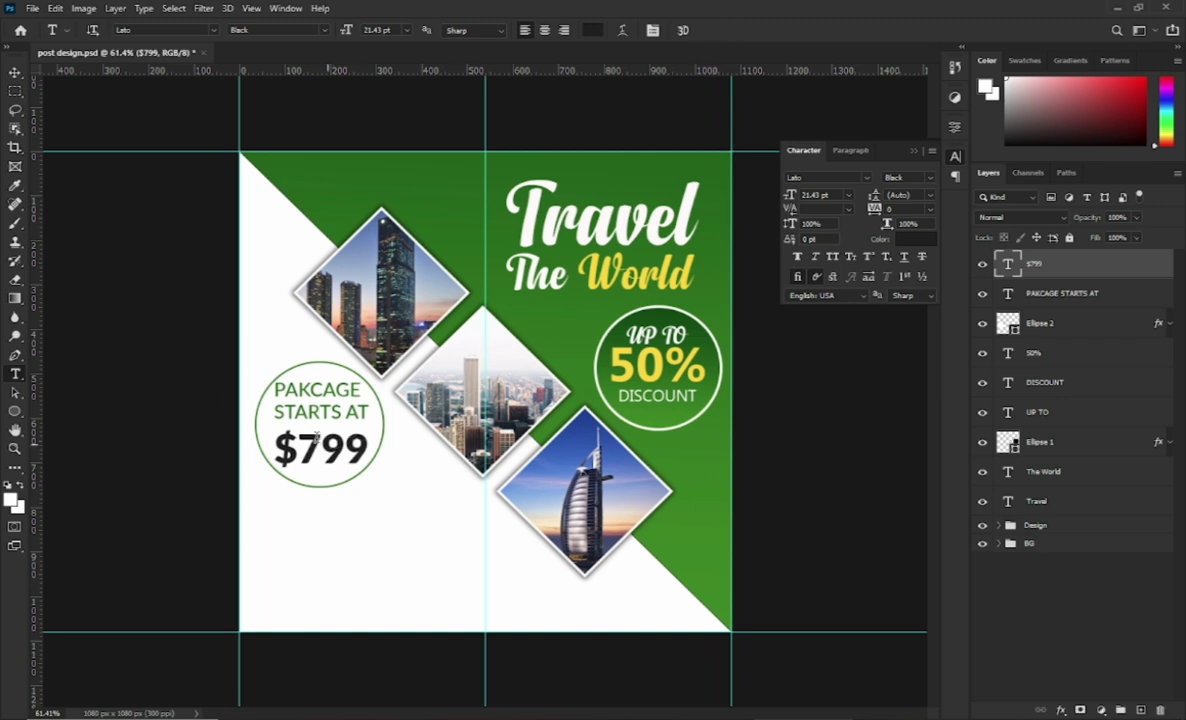
Horizontally centre $799 and the PAKCAGE STARTS AT heading on the Ellipse 2 circle
left_click(16, 71)
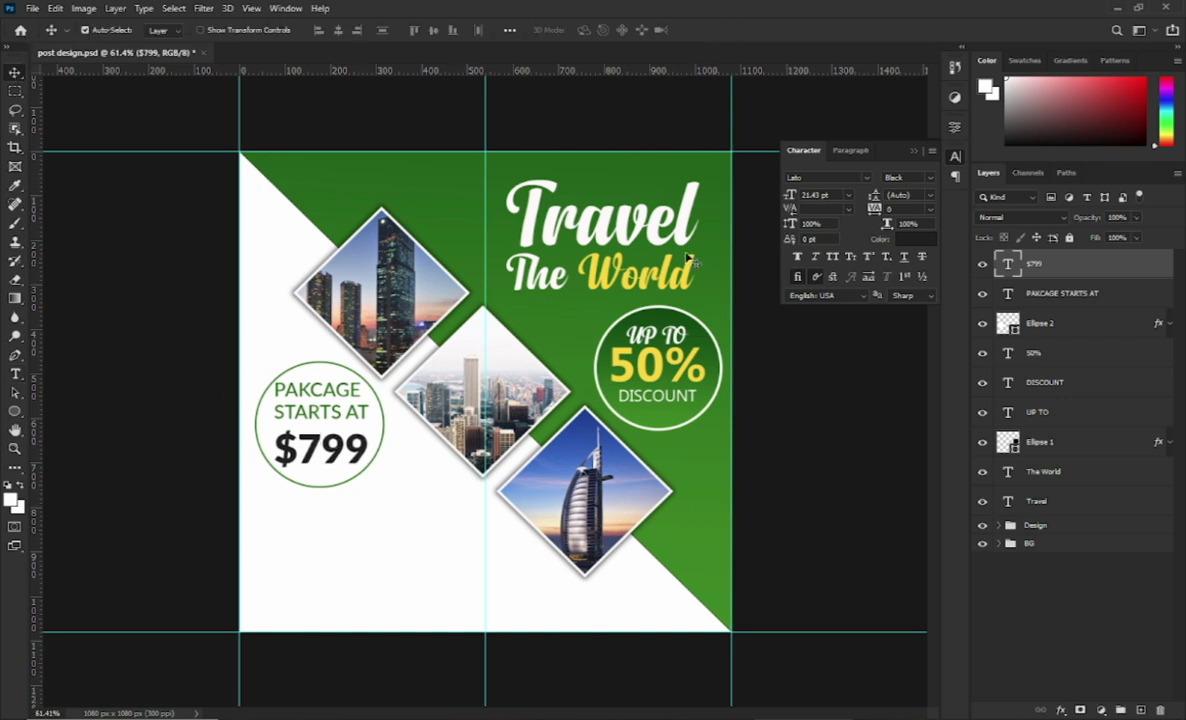
left_click(1052, 325)
left_click(1058, 264)
left_click(1046, 325, "shift")
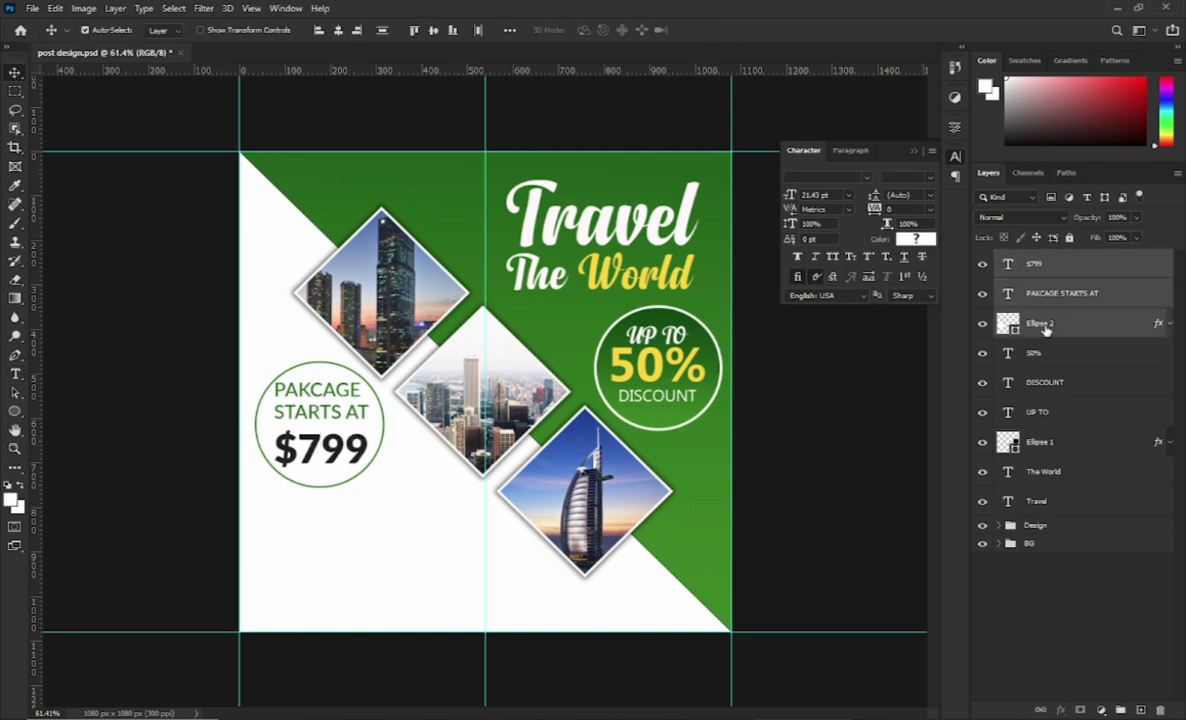
left_click(319, 31)
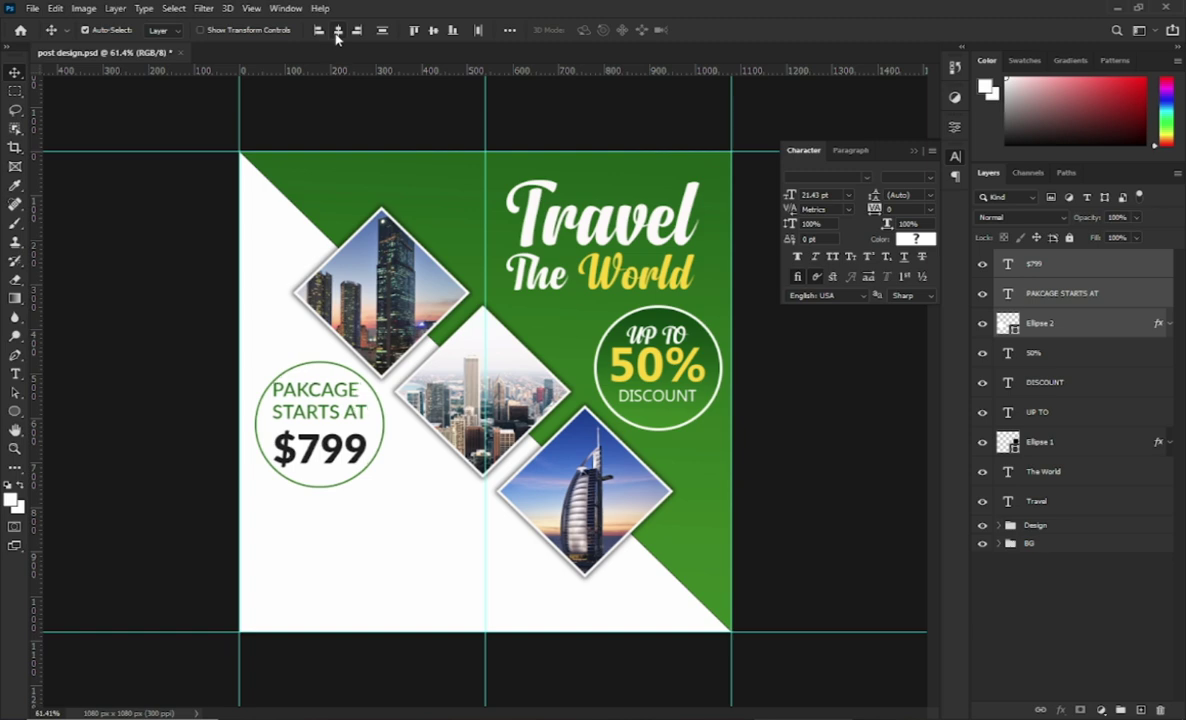
left_click(800, 403)
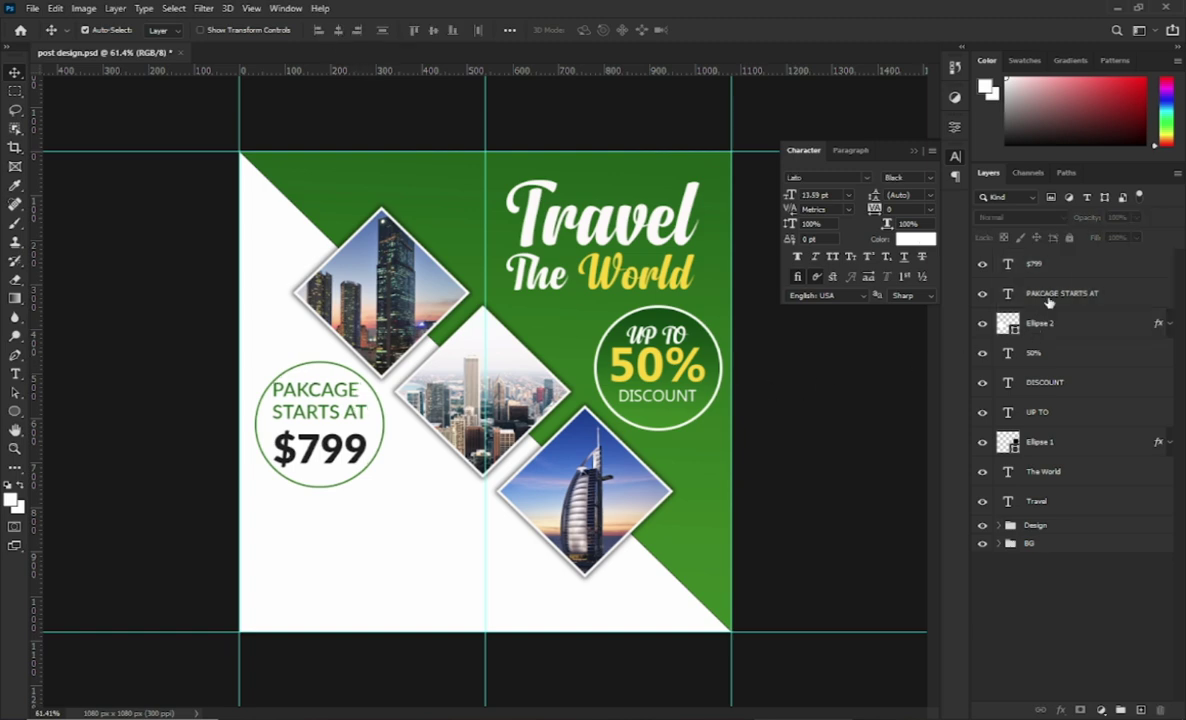
Nudge the heading down two steps toward the price and save the document
left_click(1048, 294)
key("Down")
key("Down")
key("Down")
key("Down")
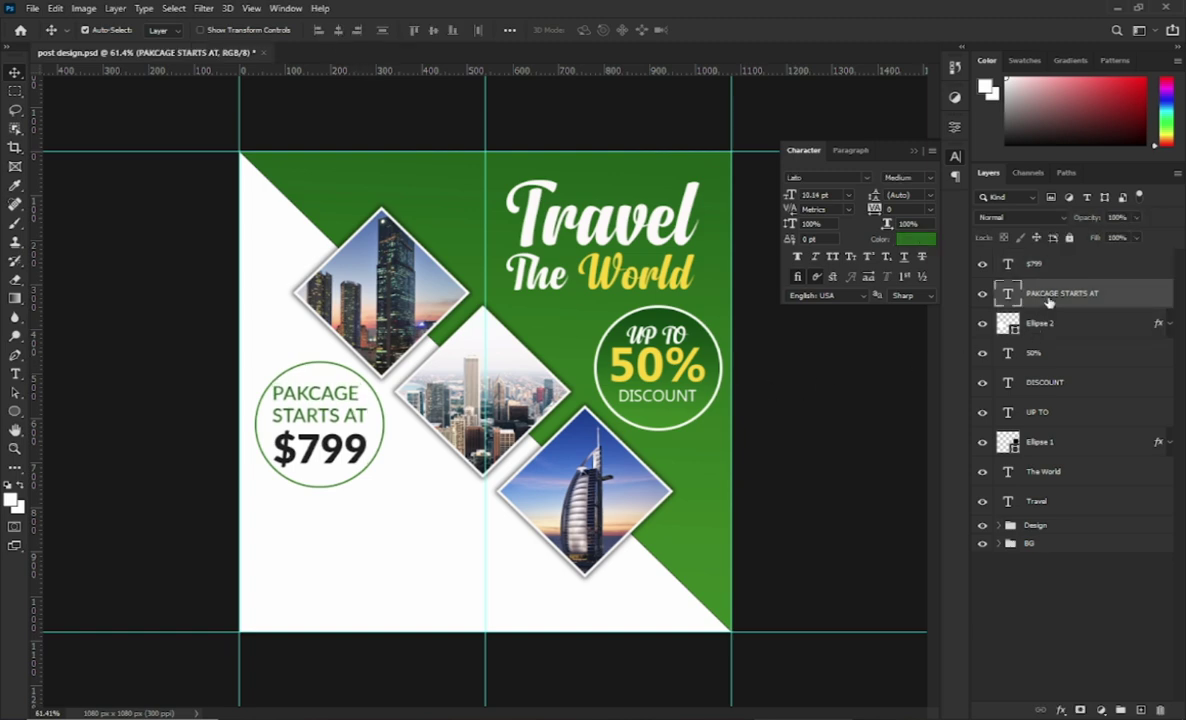
key("Down")
key("Down")
left_click(813, 378)
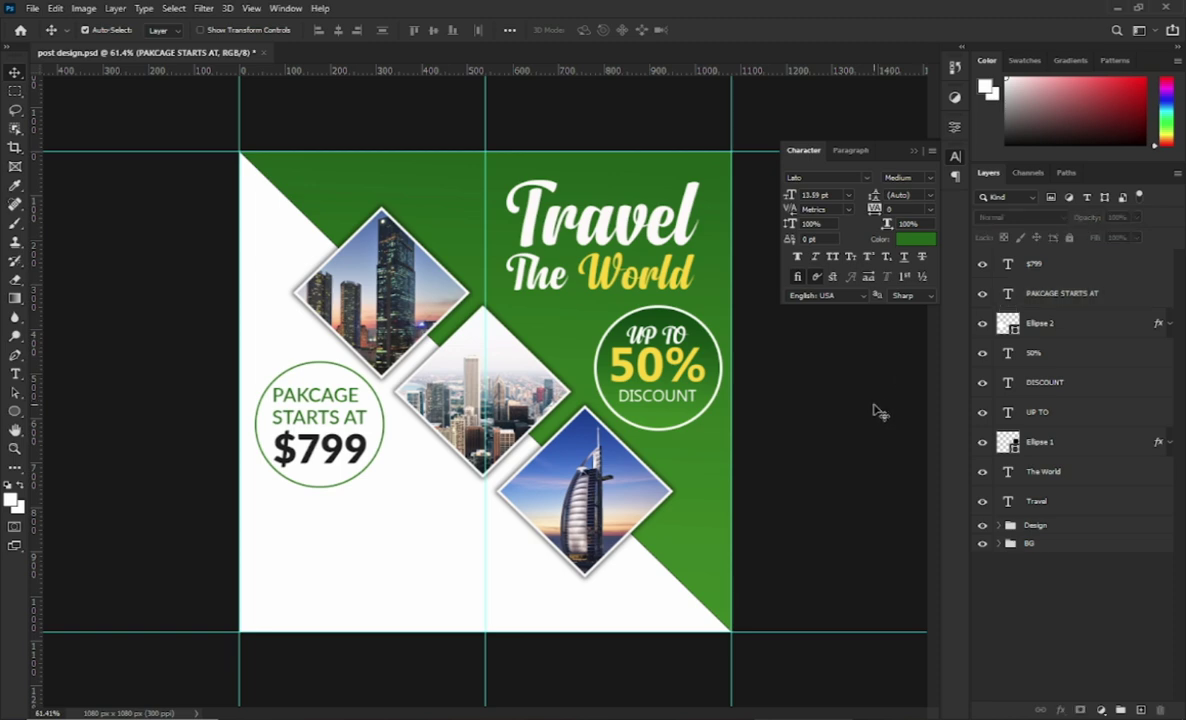
key("ctrl+s")
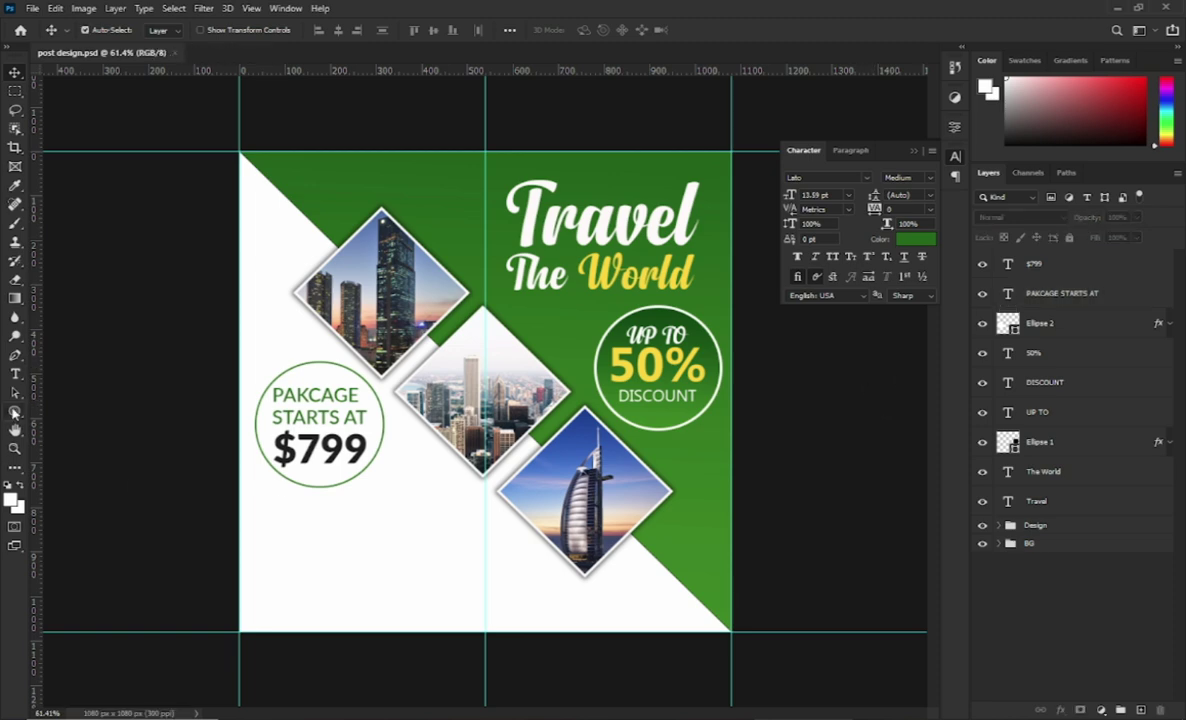
left_click(14, 411)
Draw a rectangle below the price circle and round it into a pill with 52.5 px corners
right_click(14, 411)
left_click(60, 384)
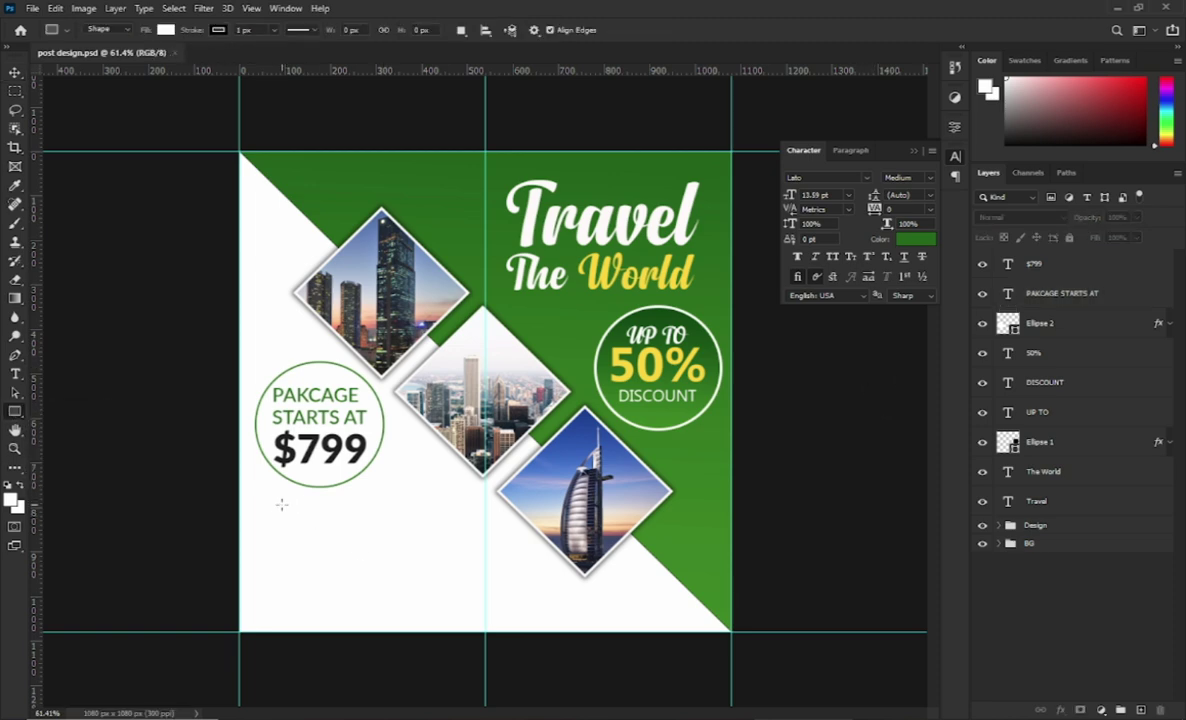
left_click_drag(275, 515, 428, 560)
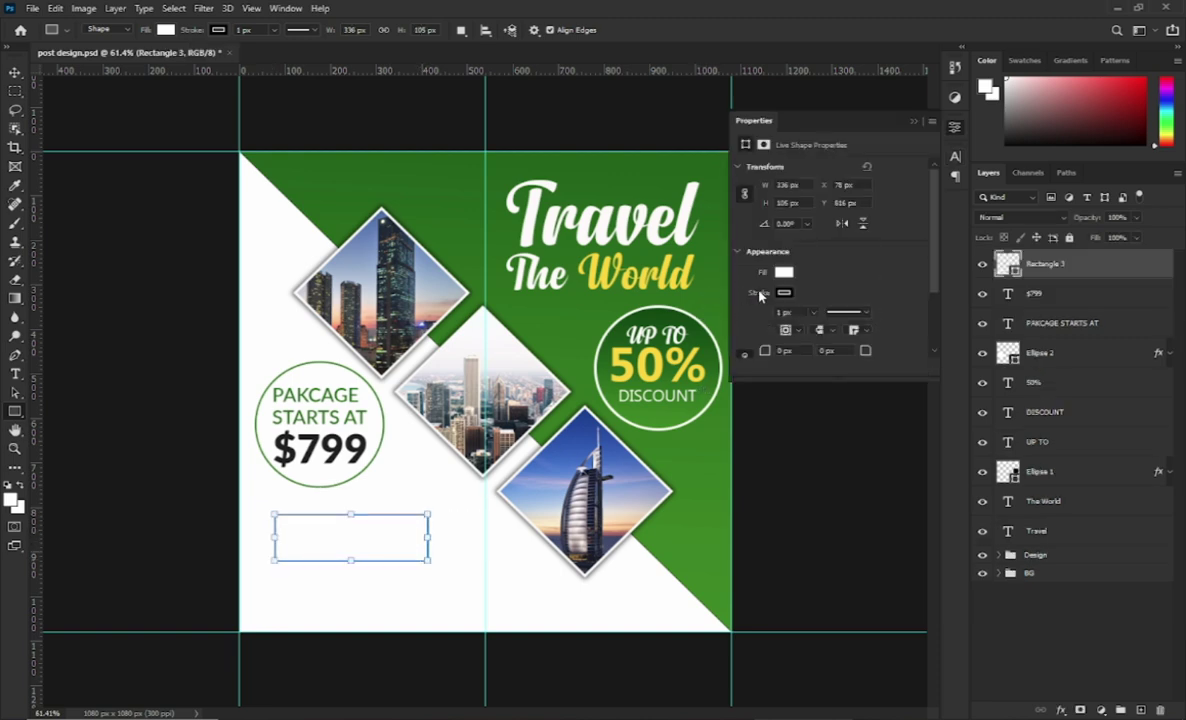
left_click_drag(800, 352, 857, 360)
key("Return")
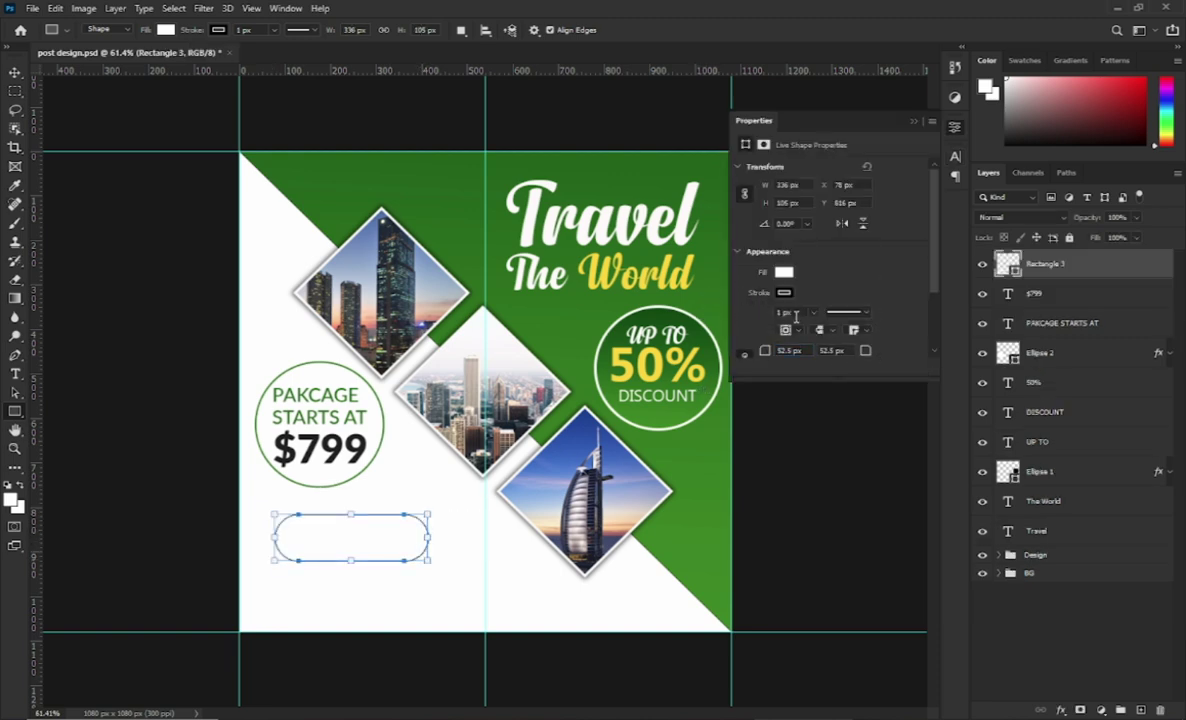
Set the pill's stroke to 0 px and paste the green gradient layer style onto it
left_click(813, 314)
left_click_drag(812, 331, 801, 331)
left_click(838, 295)
right_click(1052, 268)
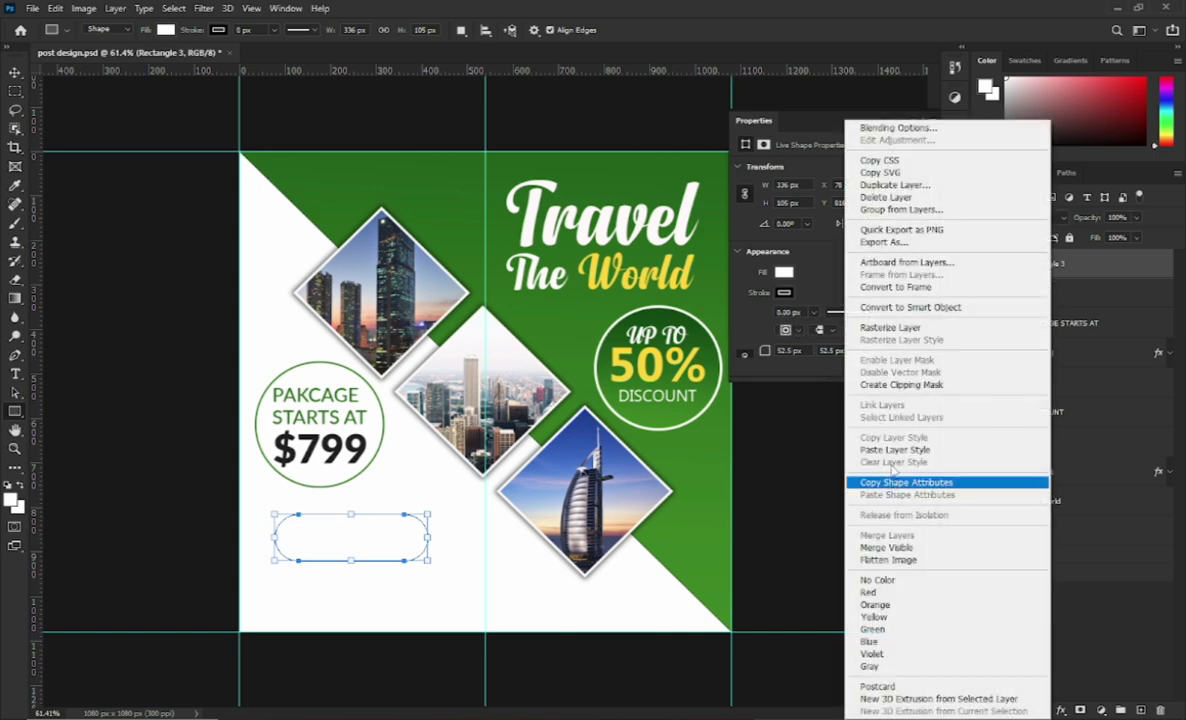
left_click(833, 418)
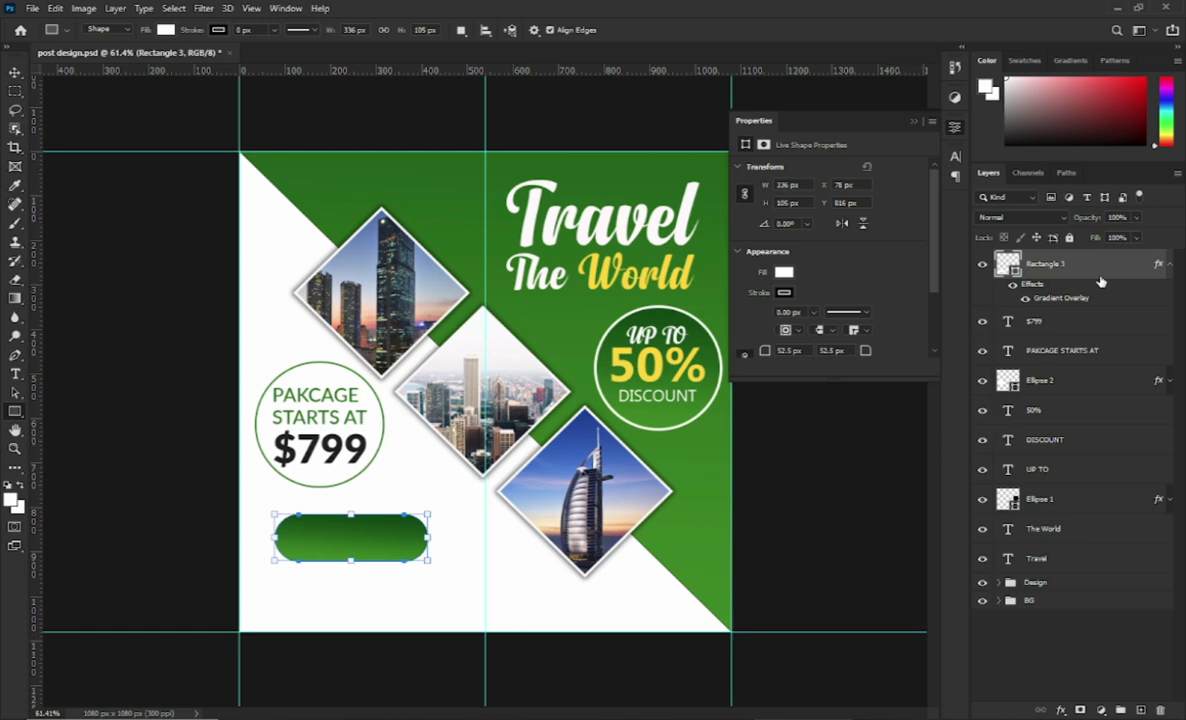
left_click(1172, 264)
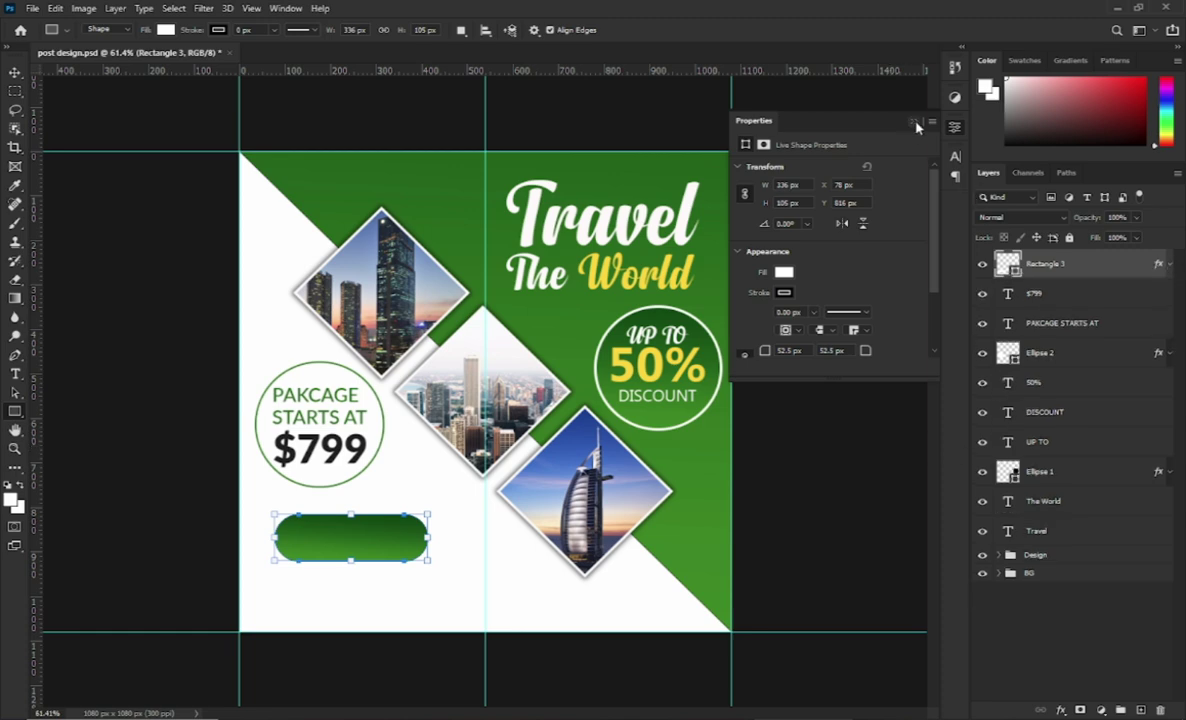
left_click(914, 122)
Type 'BOOK NOW' and move it onto the green button
left_click(15, 373)
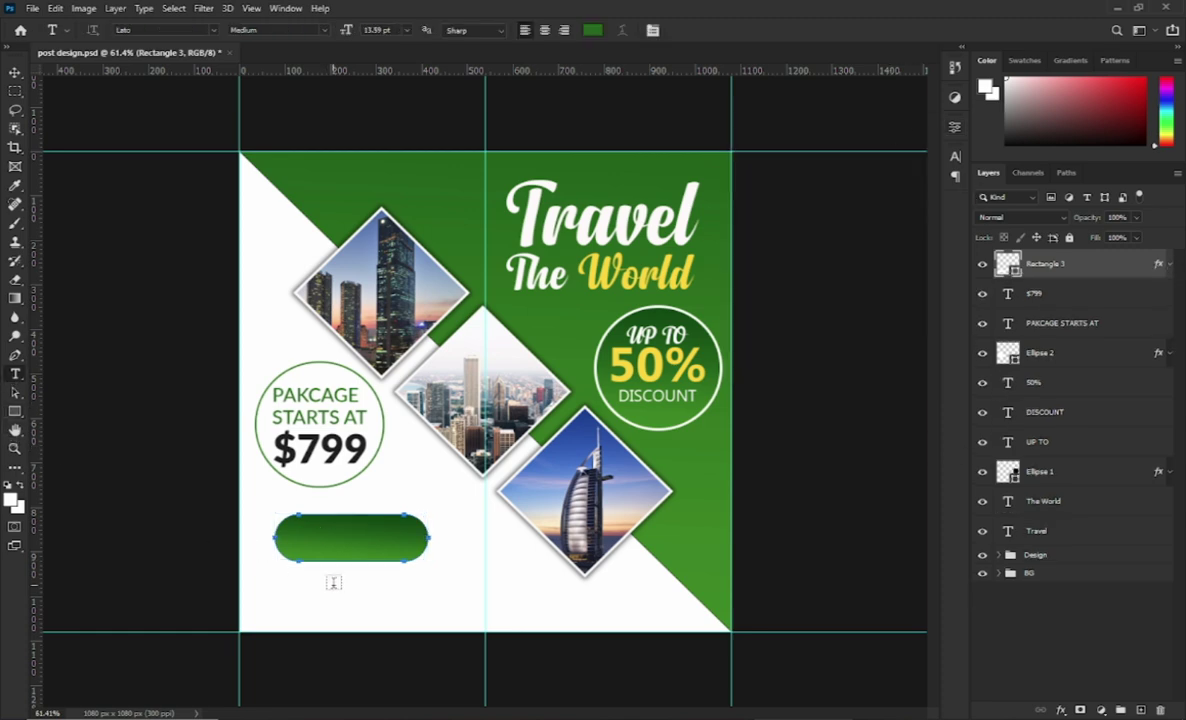
left_click(333, 582)
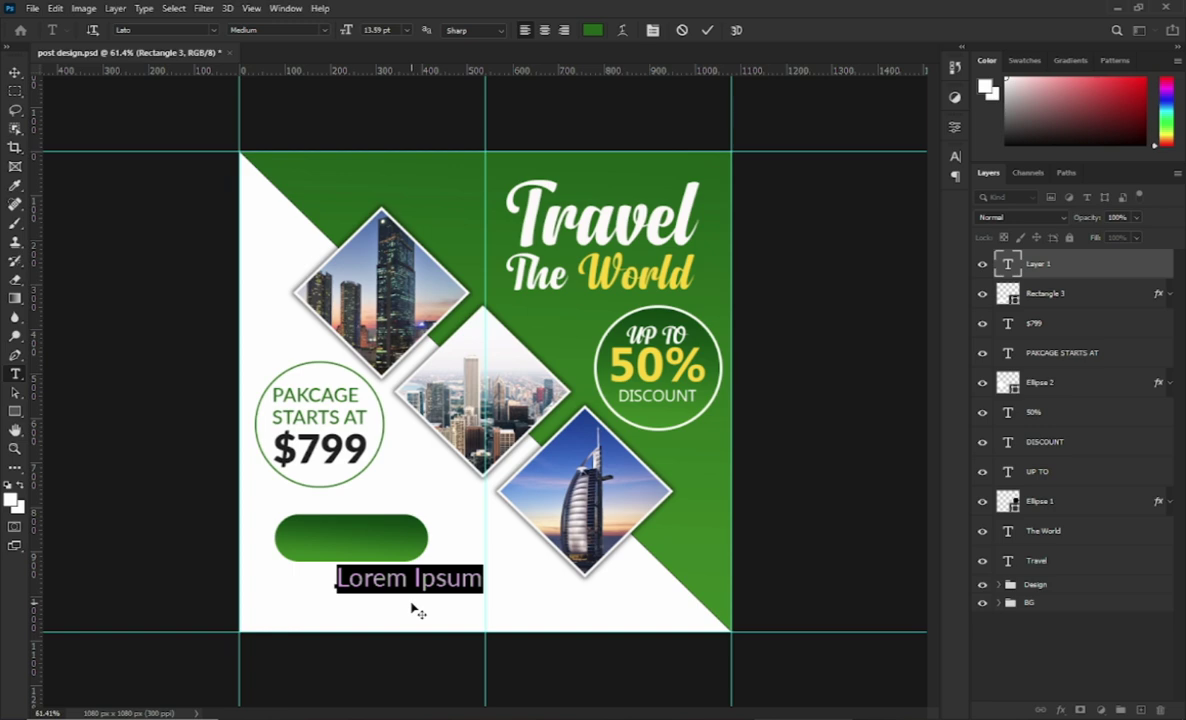
type("BO")
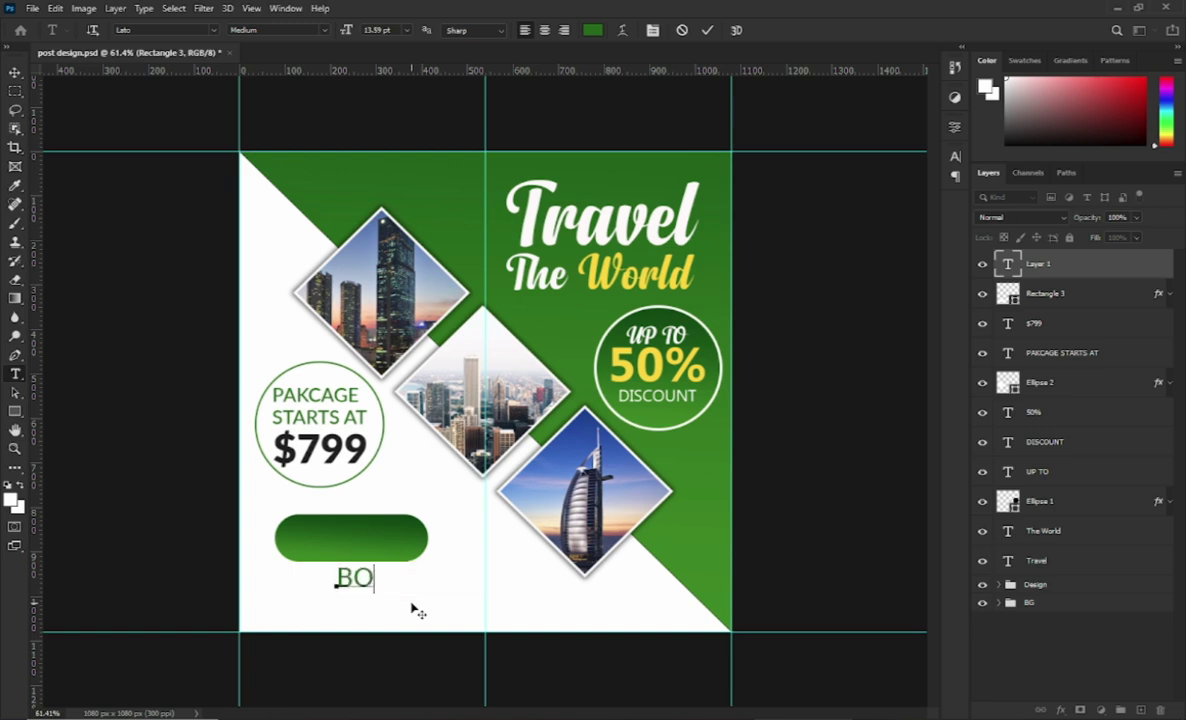
type("OK N")
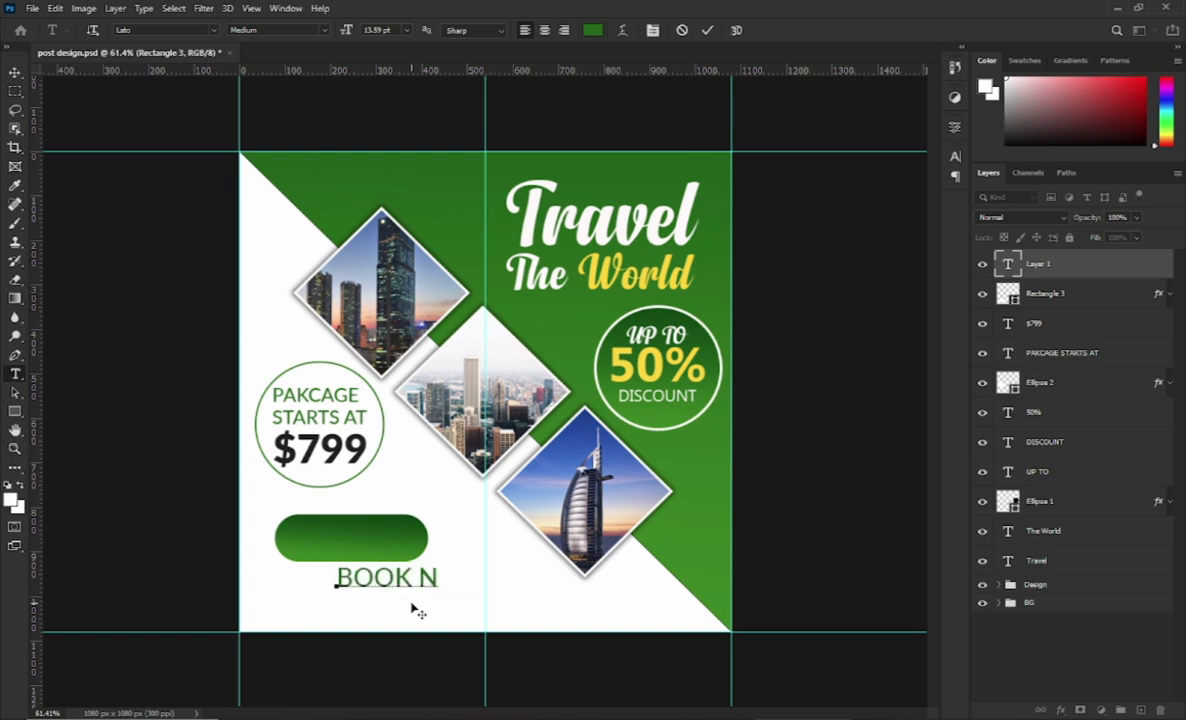
type("OW")
double_click(405, 580)
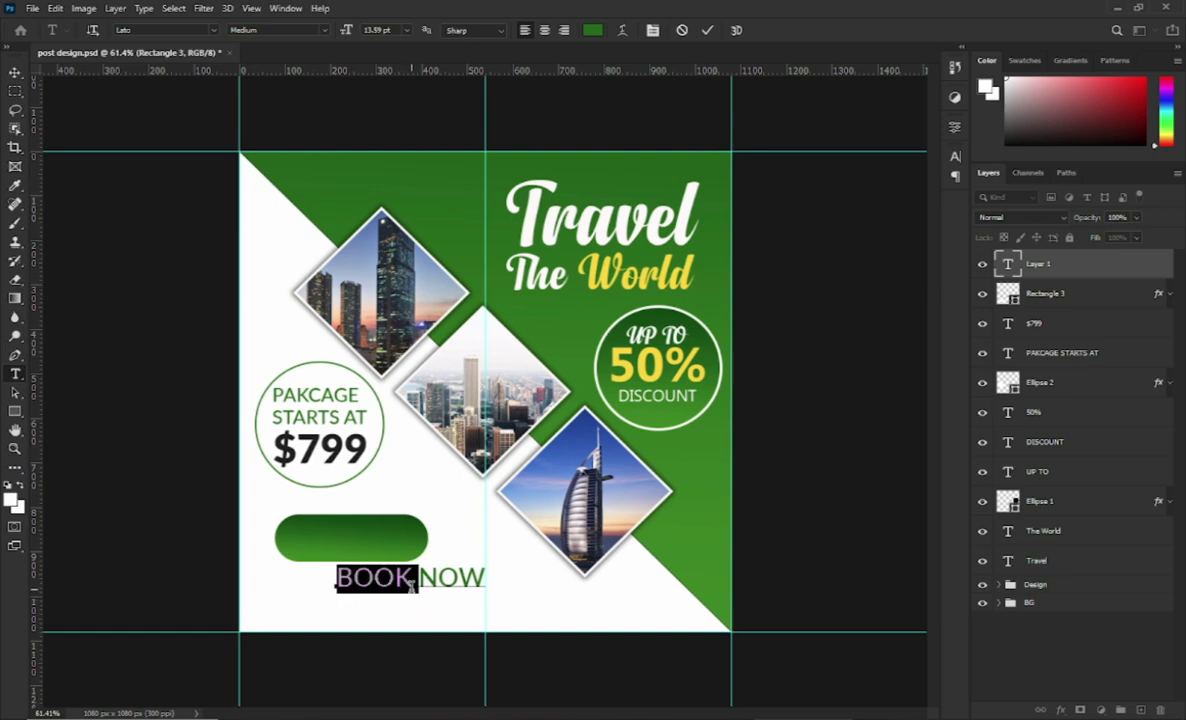
triple_click(410, 580)
left_click_drag(415, 617, 361, 578)
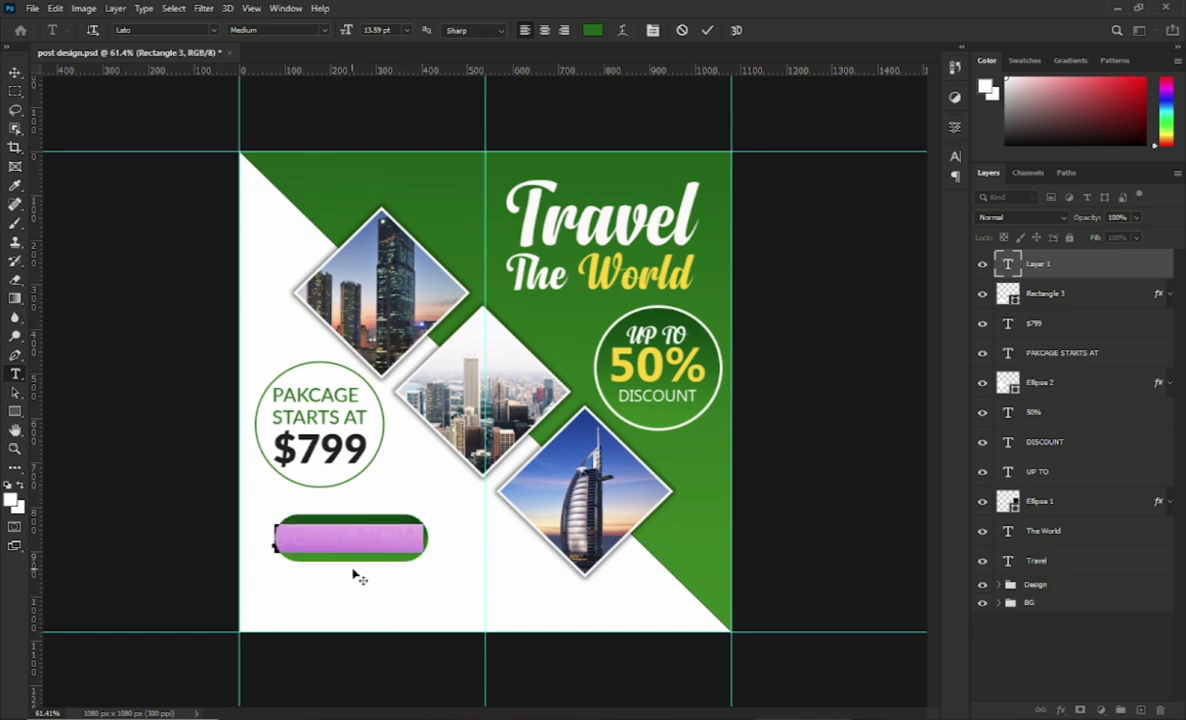
Make BOOK NOW white (ffffff) in the Lato Heavy weight
left_click(593, 30)
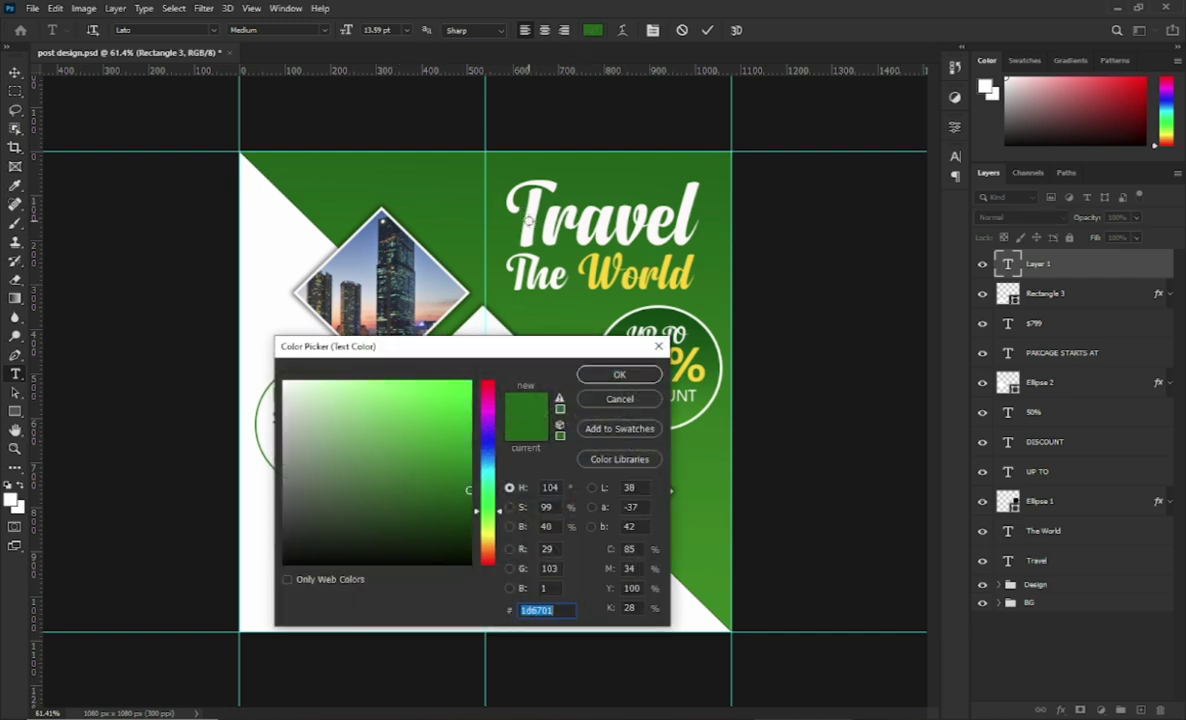
type("ffffff")
left_click(619, 374)
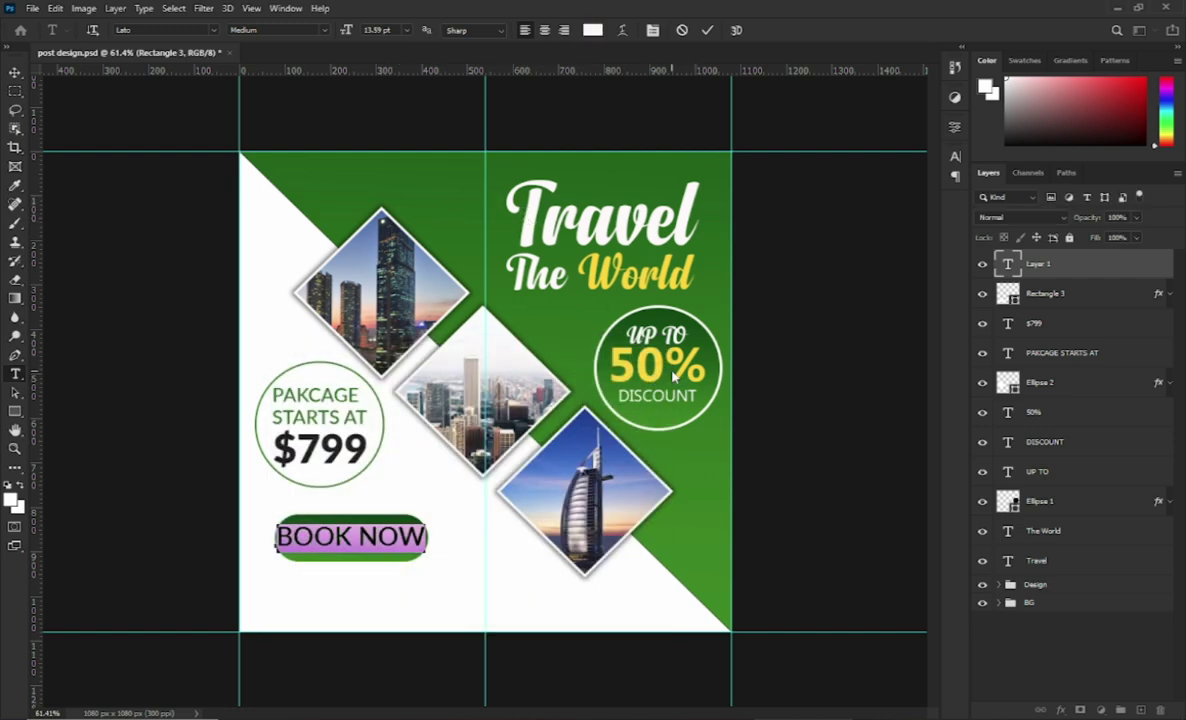
left_click(328, 32)
left_click(307, 183)
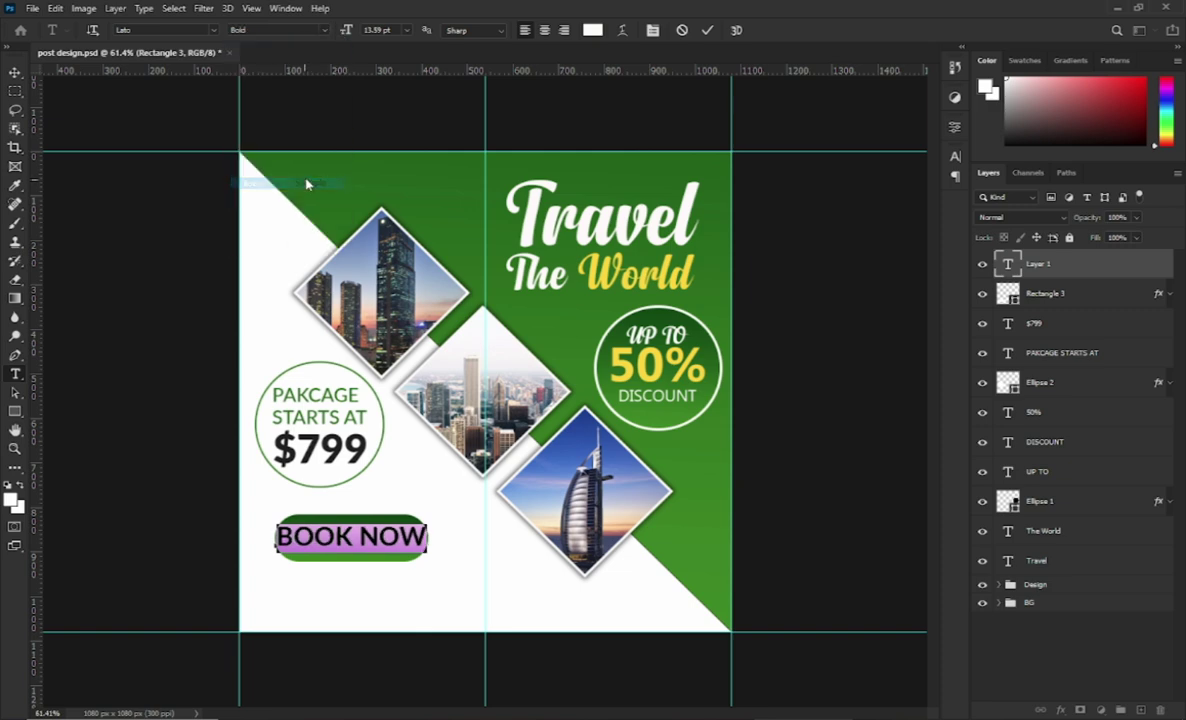
left_click(322, 31)
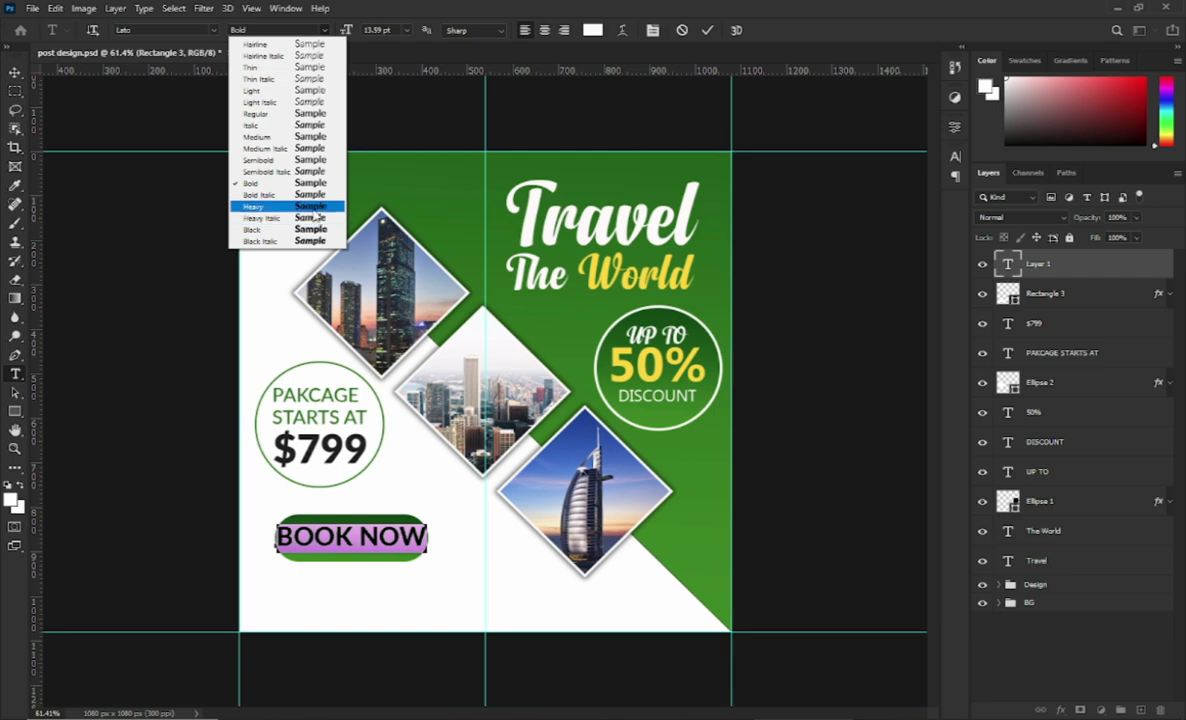
left_click(300, 206)
Commit BOOK NOW and scale it down to about 86%
left_click(707, 31)
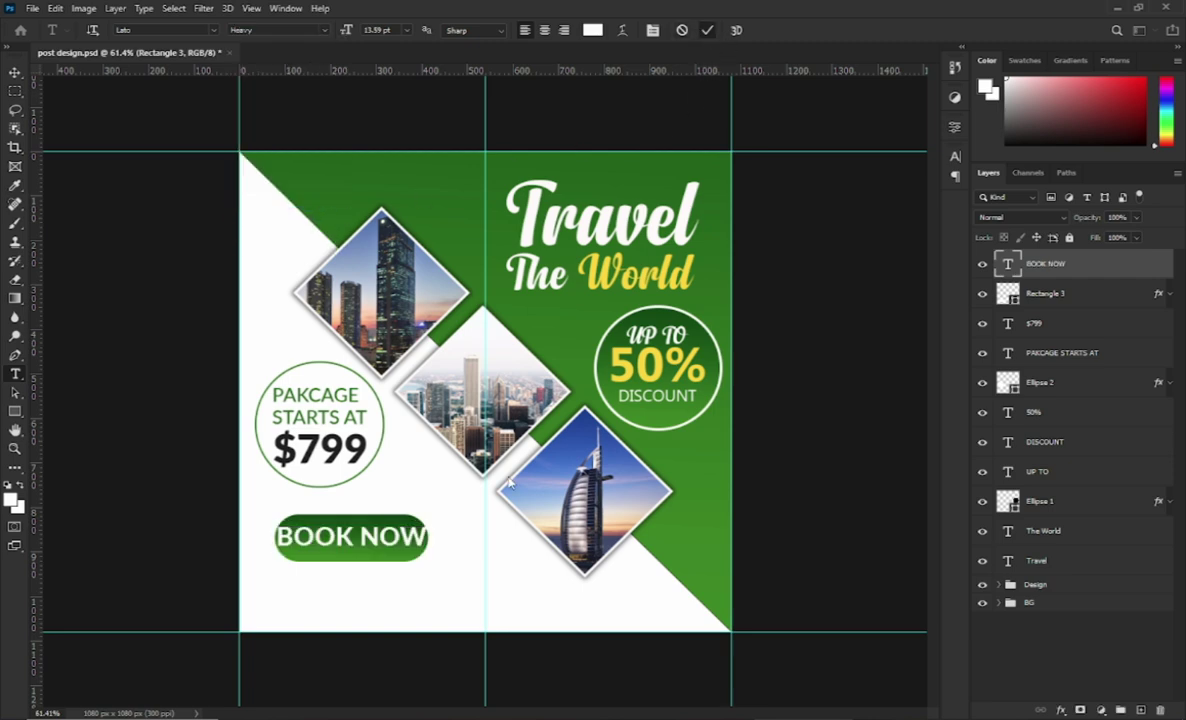
key("ctrl+t")
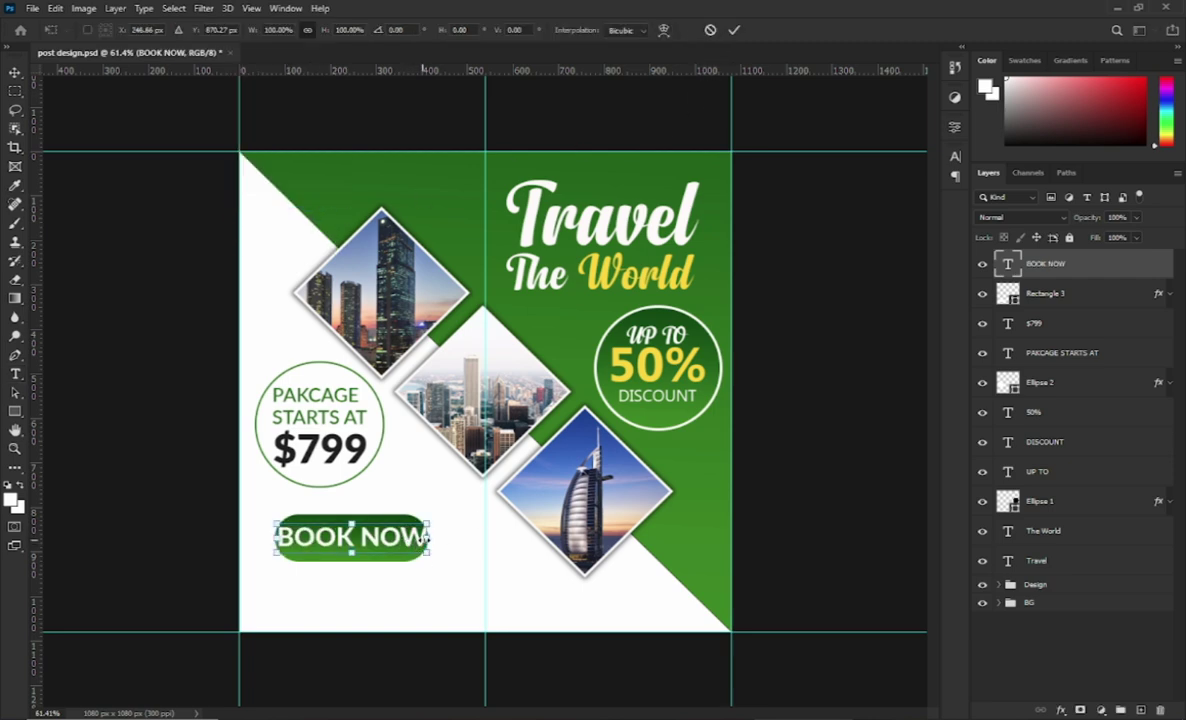
left_click_drag(423, 538, 416, 537)
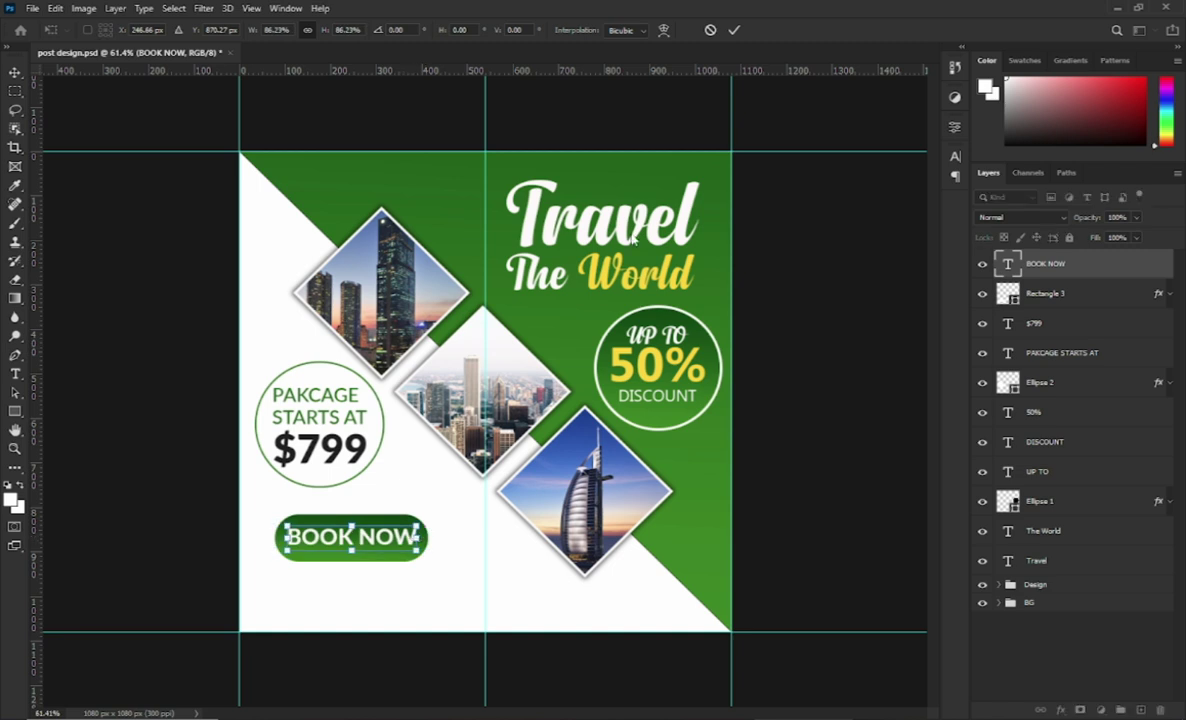
key("Return")
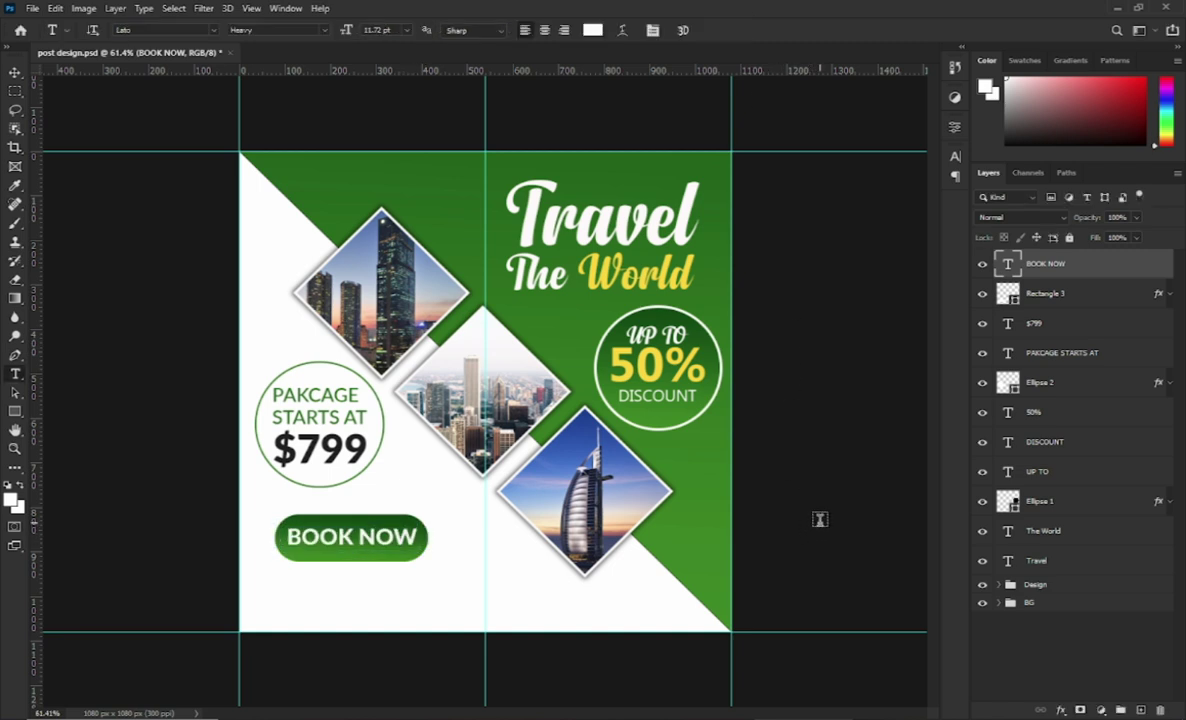
Shorten the green button, centre BOOK NOW vertically on it, and save
left_click(15, 72)
left_click(350, 563)
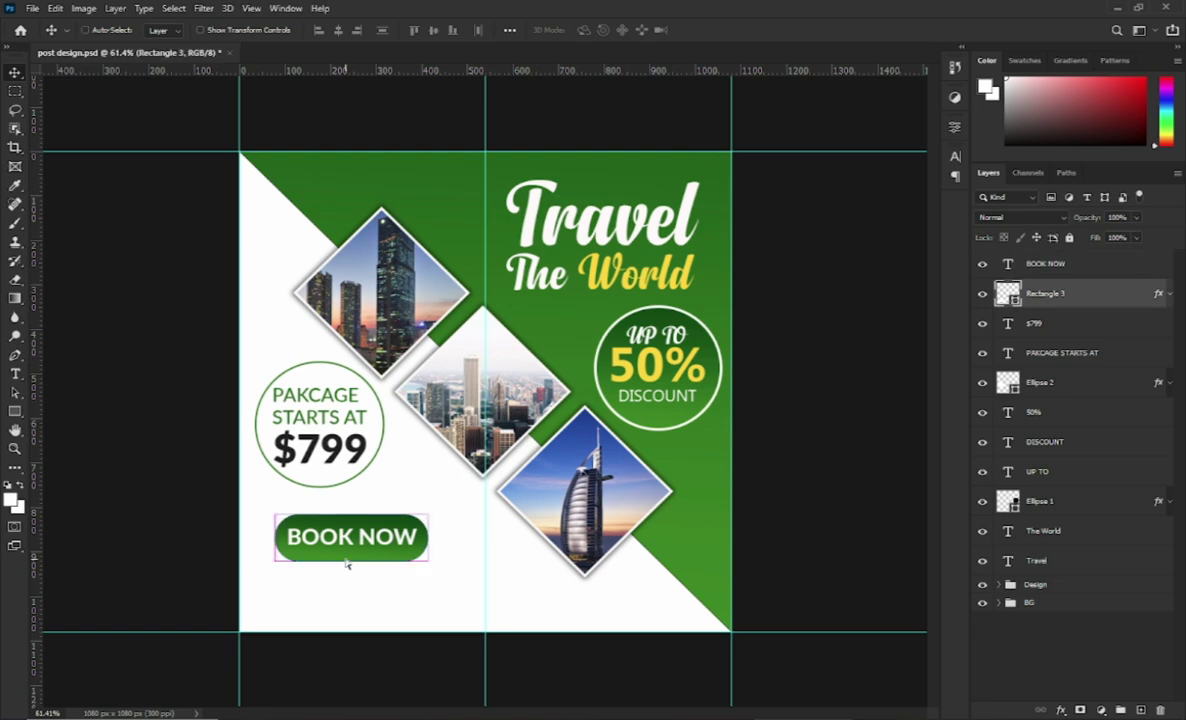
key("ctrl+t")
left_click_drag(350, 560, 350, 556)
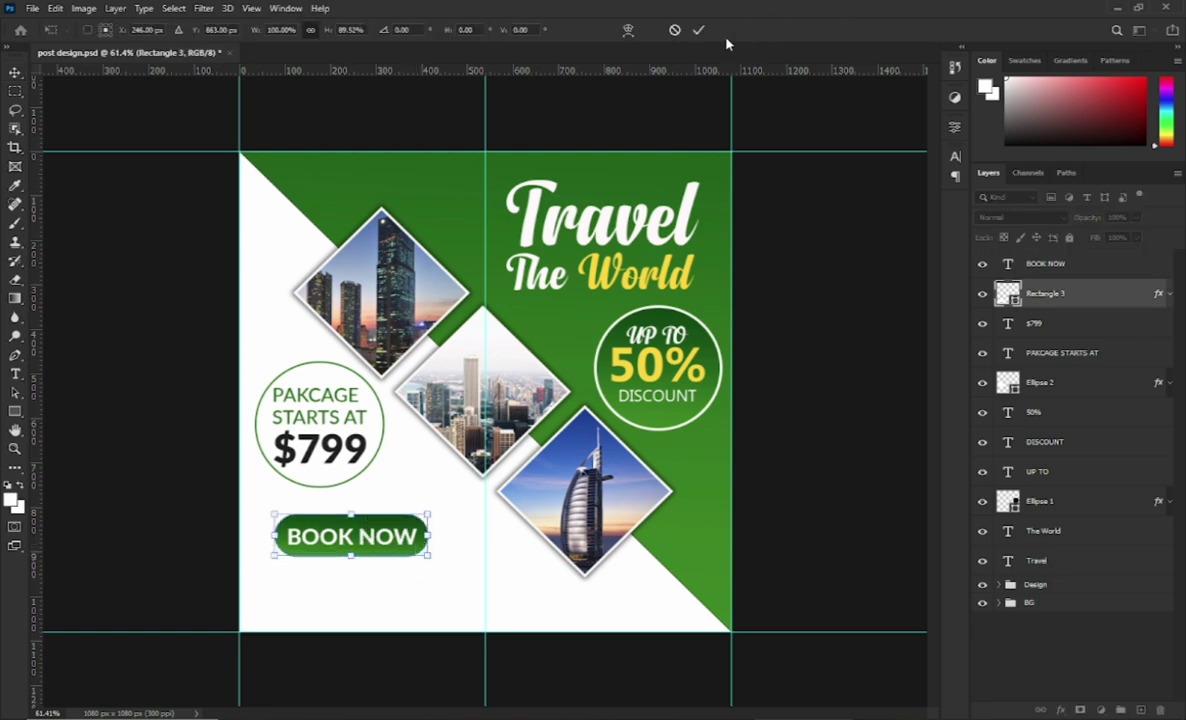
left_click(698, 30)
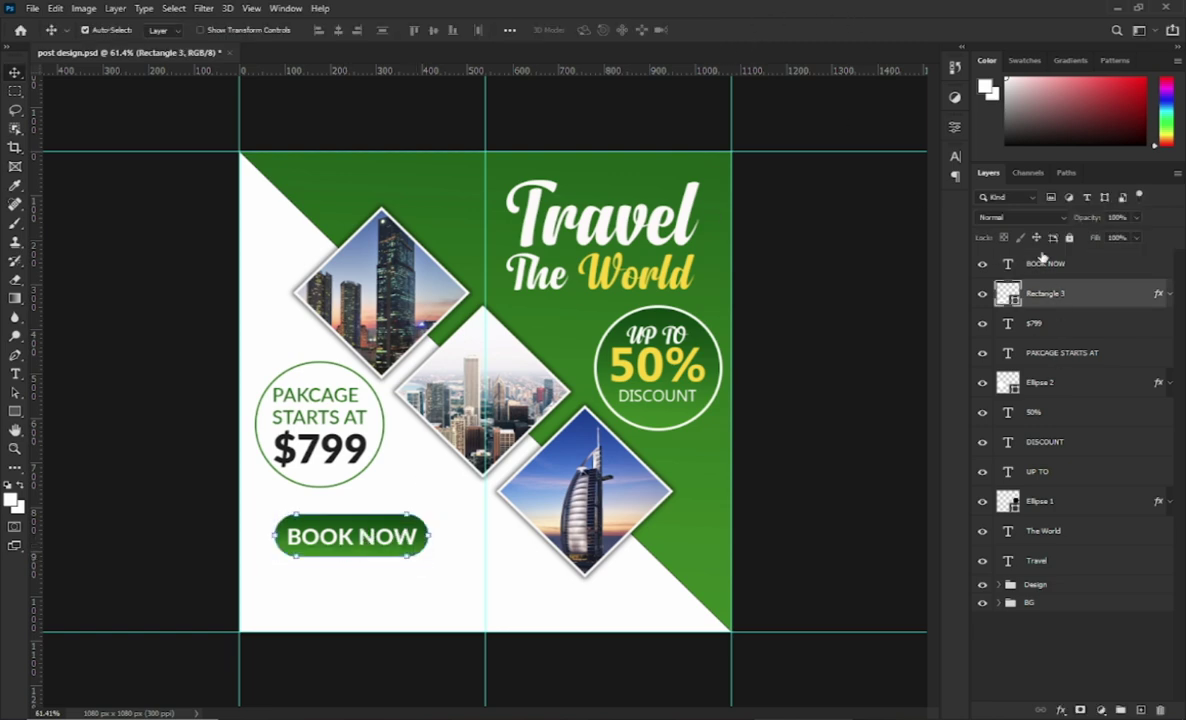
left_click(338, 30)
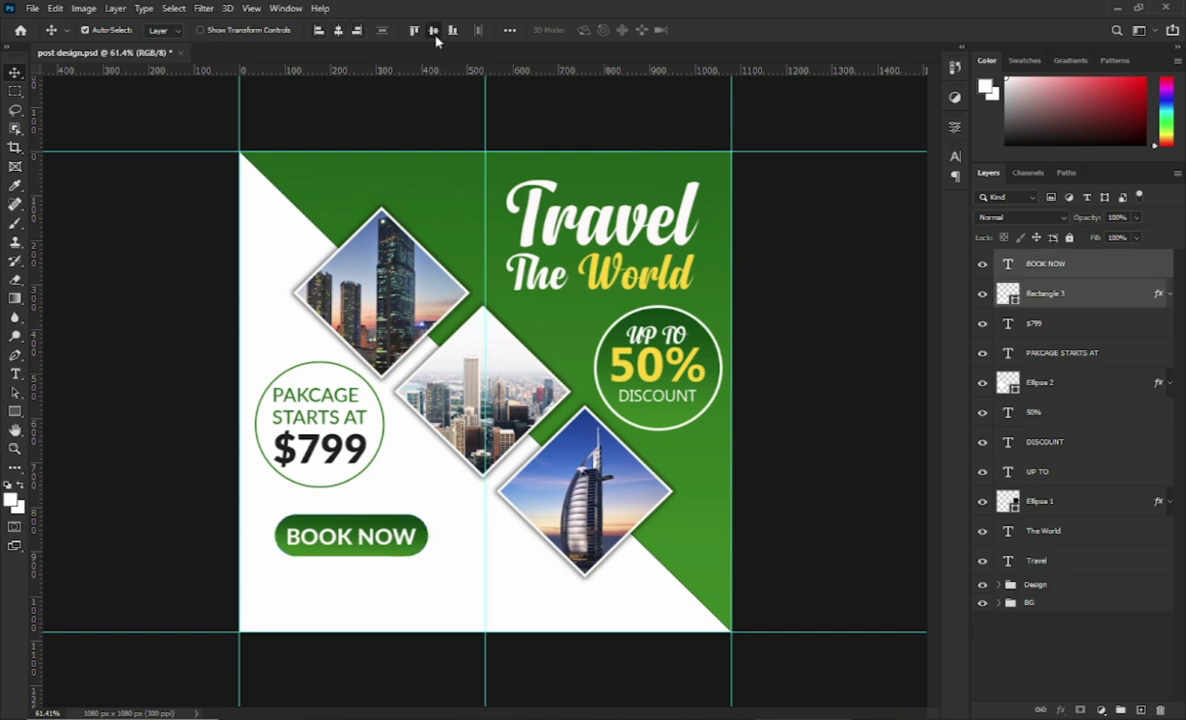
left_click(847, 443)
key("ctrl+s")
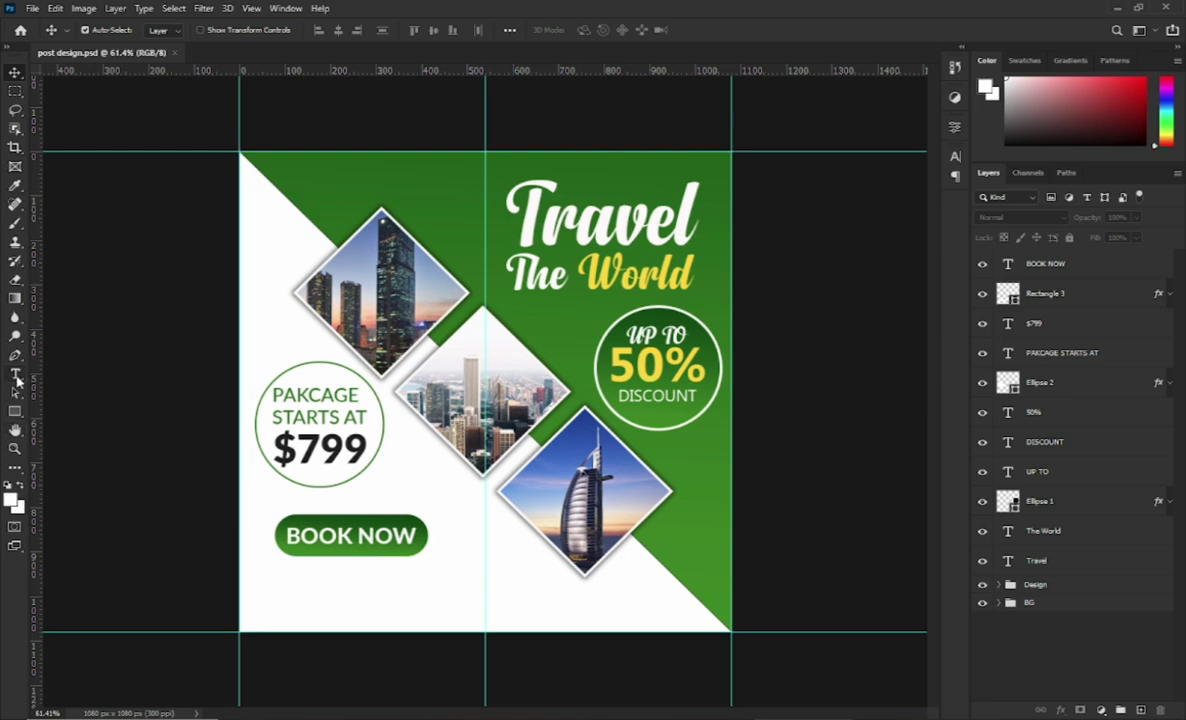
Start a dark-coloured text line just below the BOOK NOW button
left_click(15, 373)
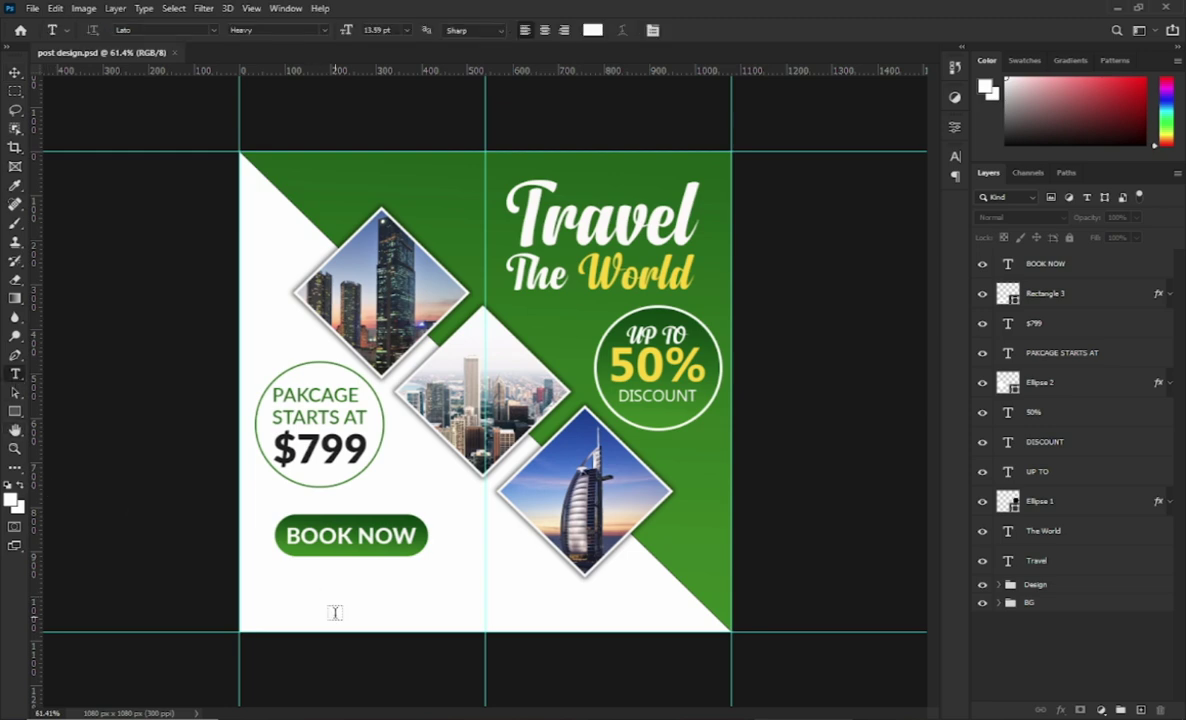
left_click(289, 577)
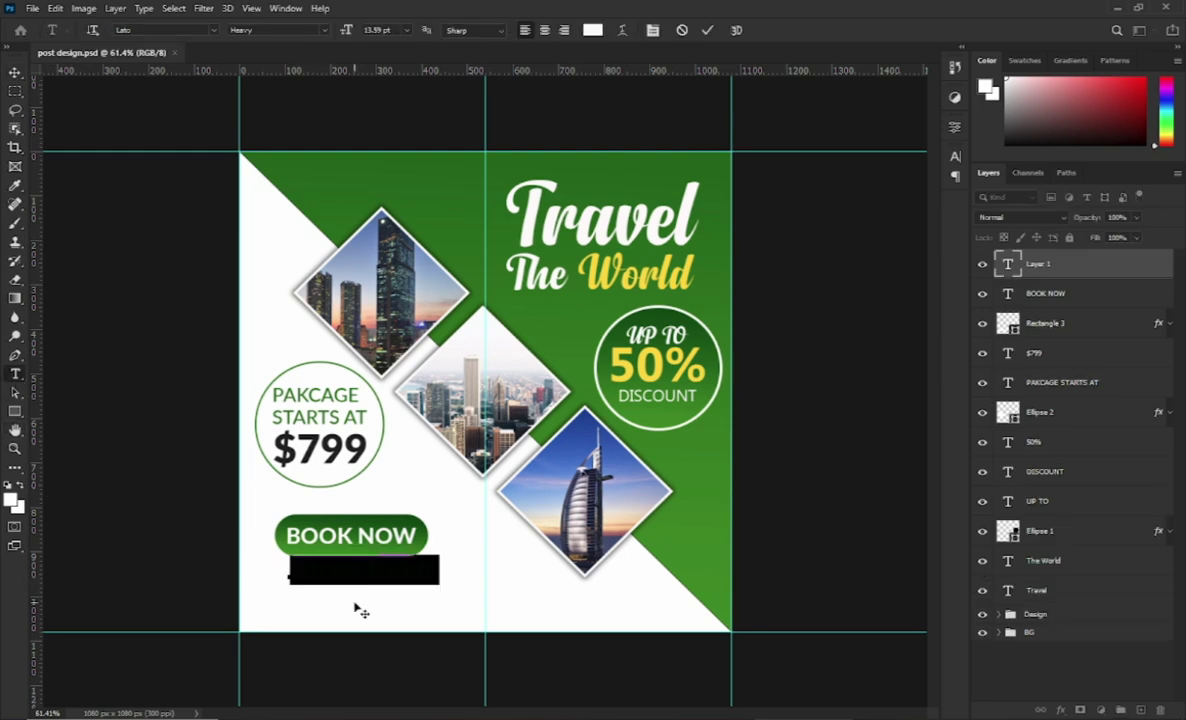
key("BackSpace")
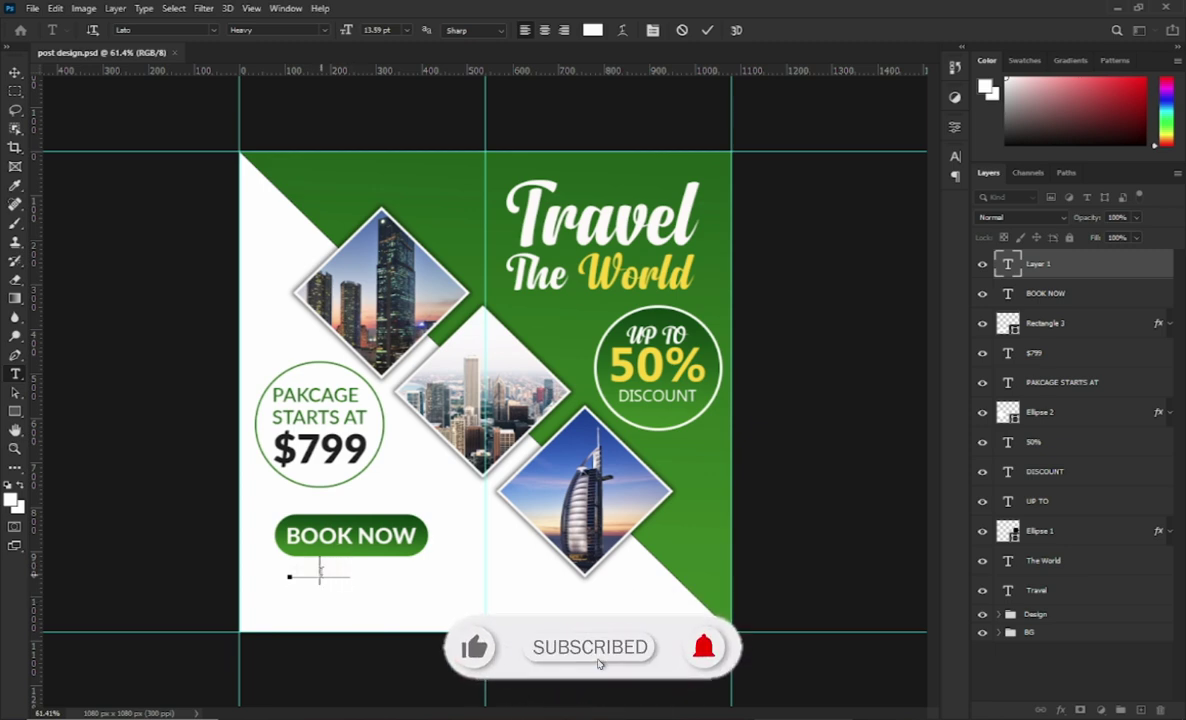
key("ctrl+a")
left_click(592, 30)
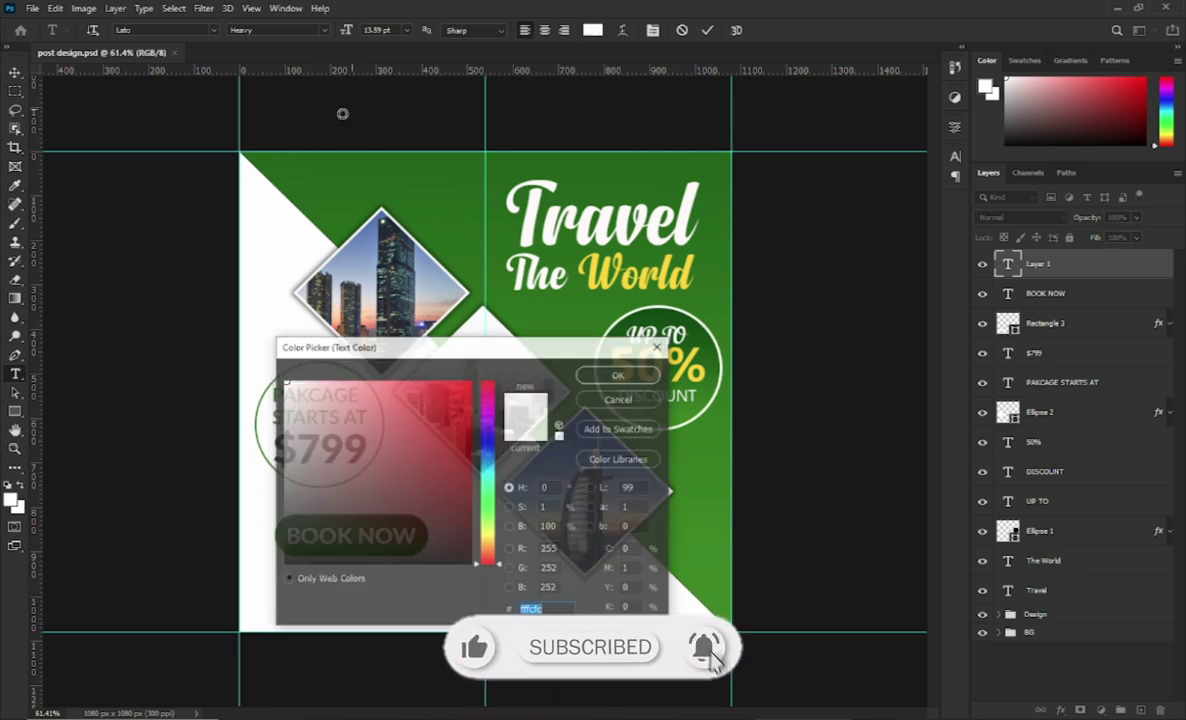
left_click(645, 375)
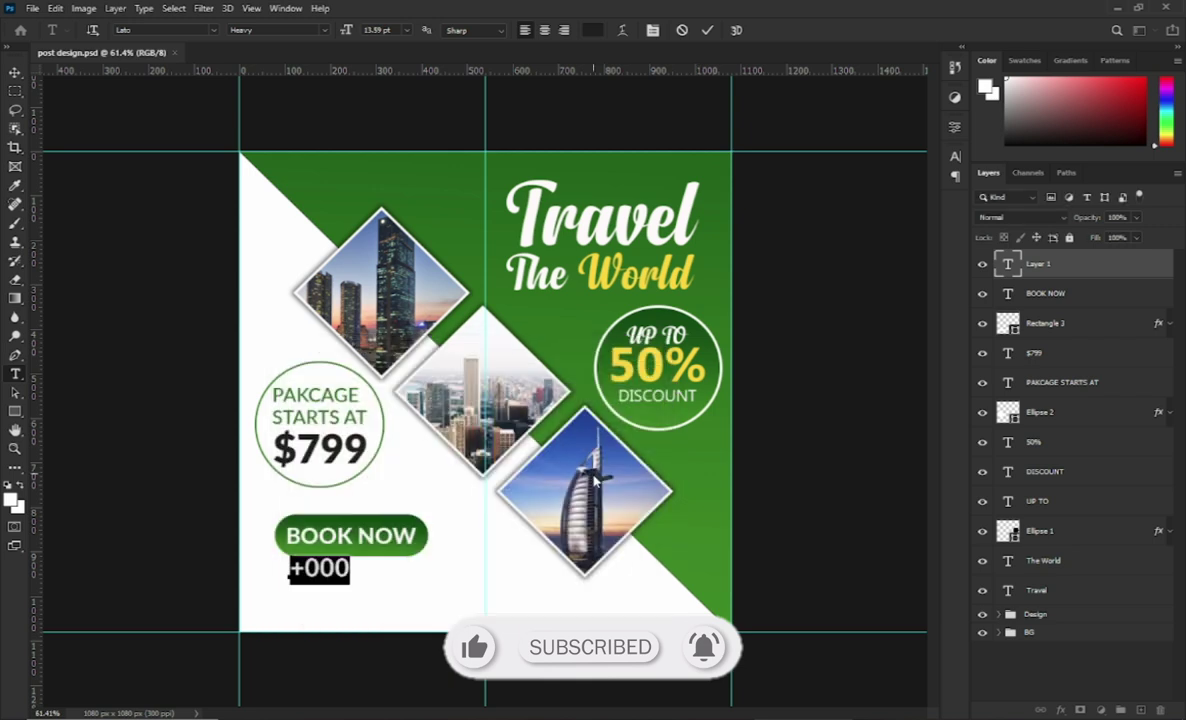
key("Left")
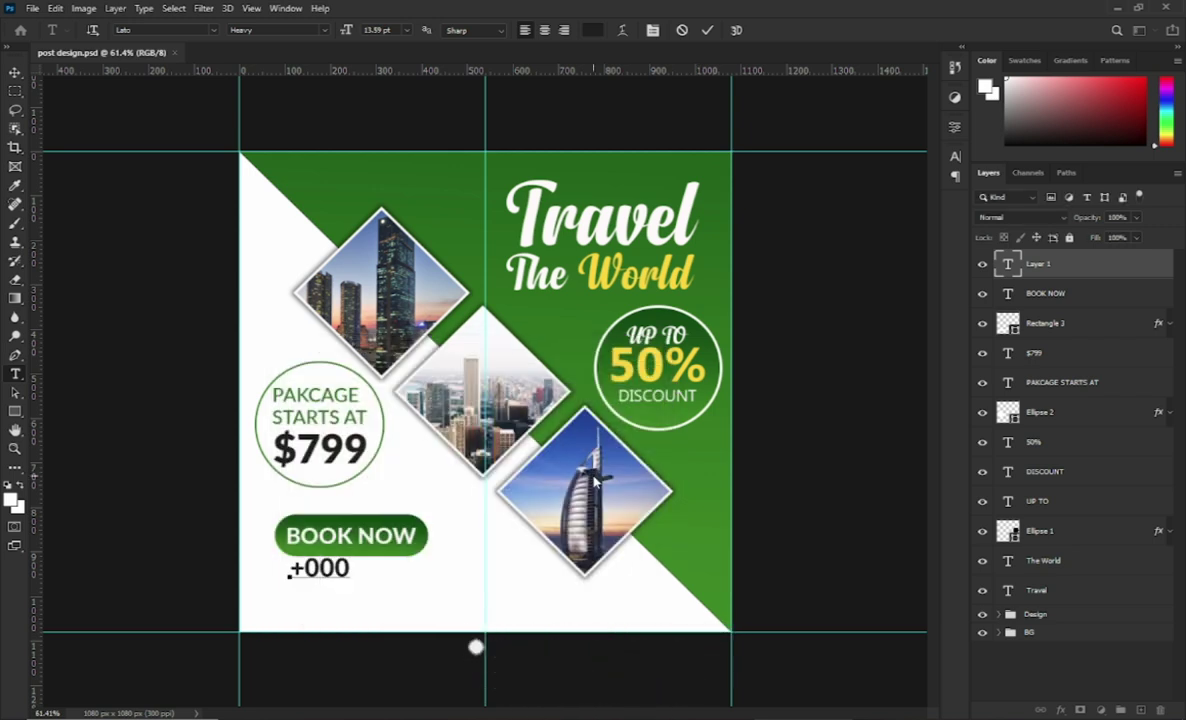
key("Right")
key("Right")
key("Right")
key("Right")
Enter a placeholder phone number and shrink it to 9 pt
type("123")
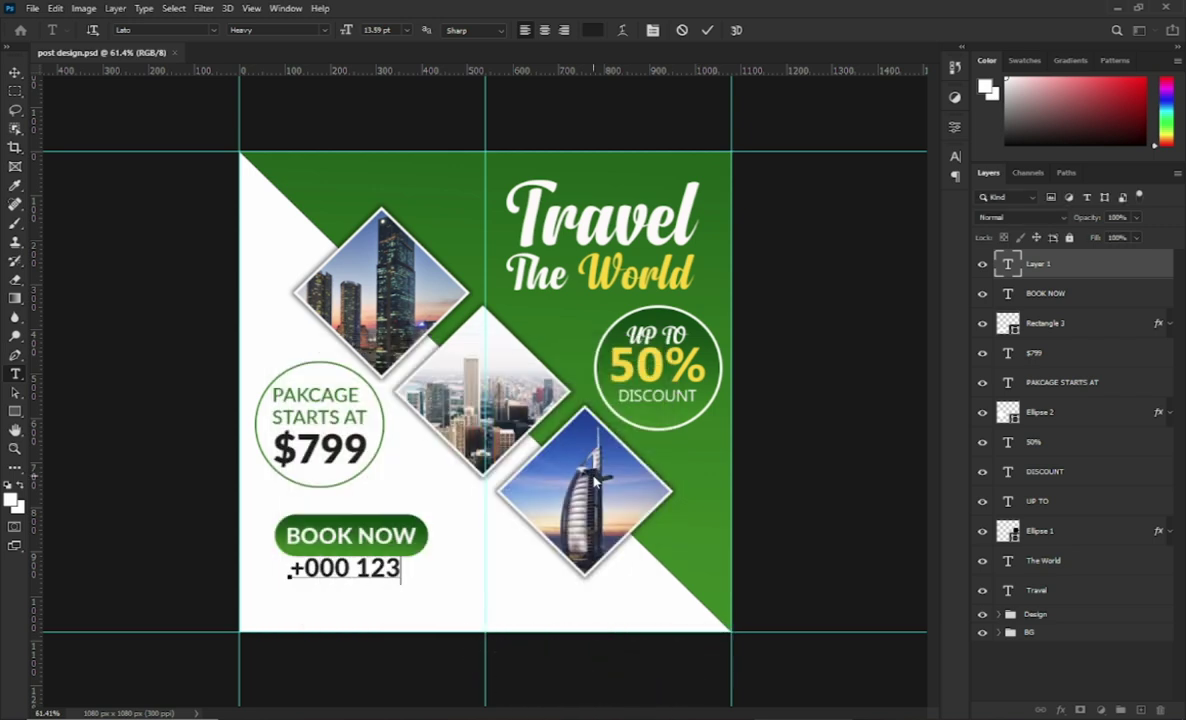
type(" 456 789")
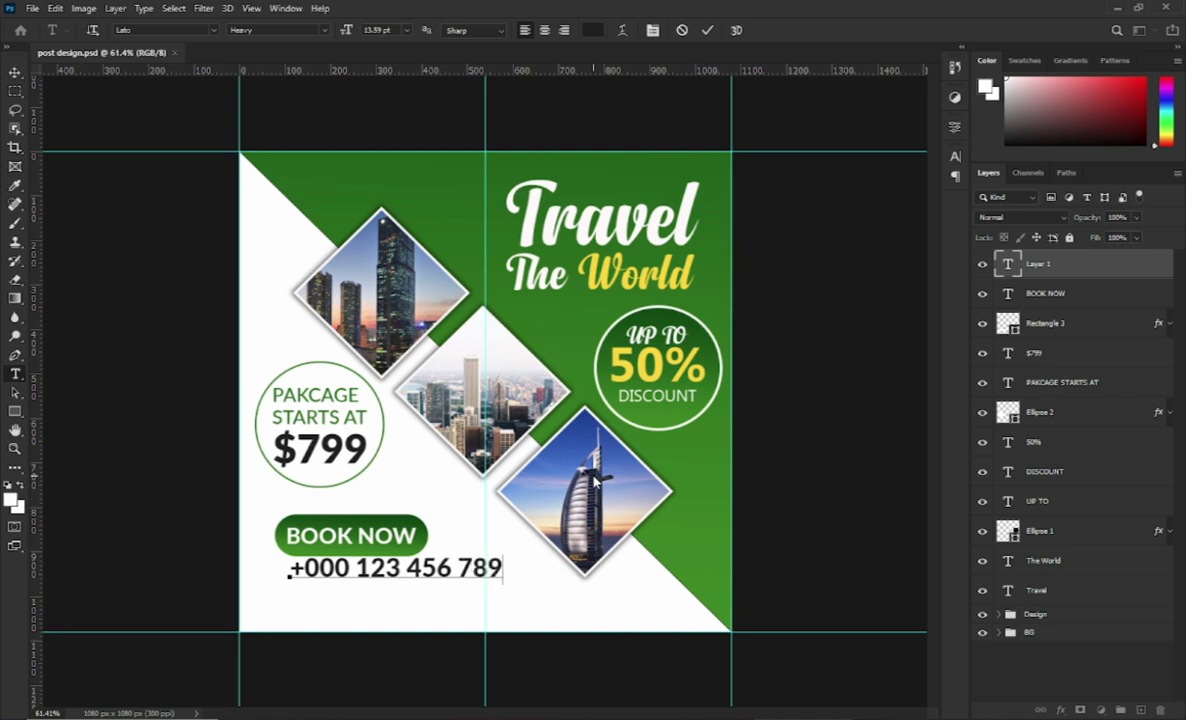
key("ctrl+a")
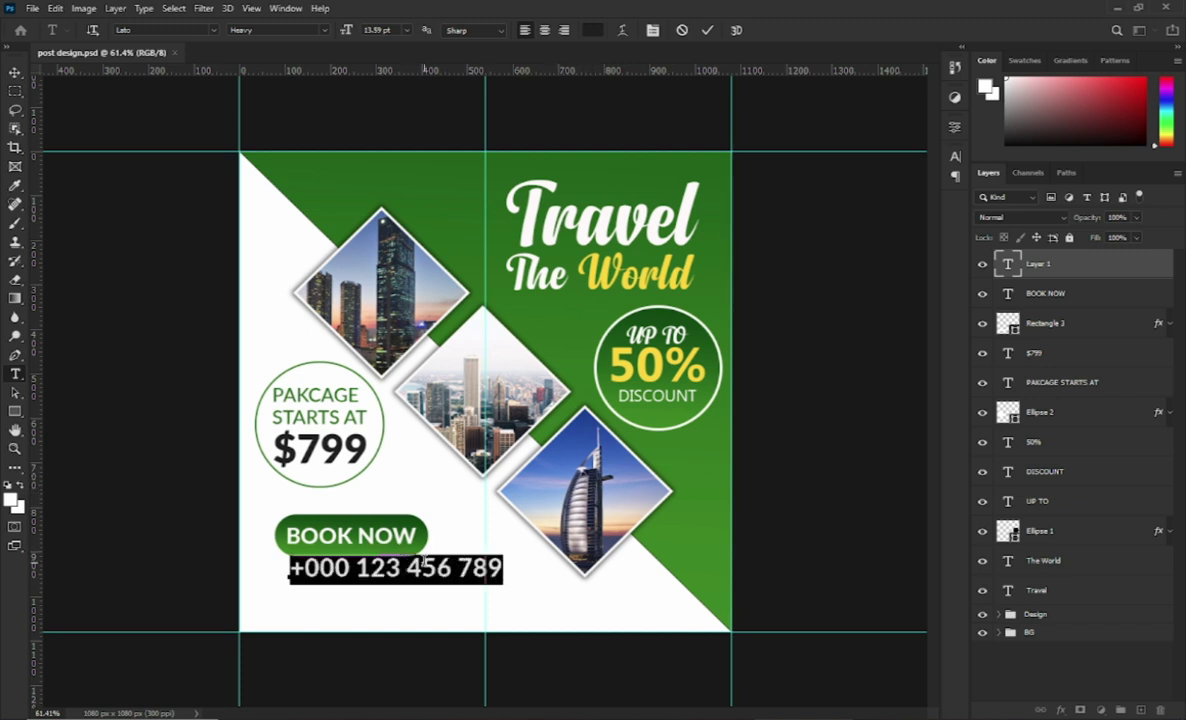
left_click_drag(352, 30, 348, 31)
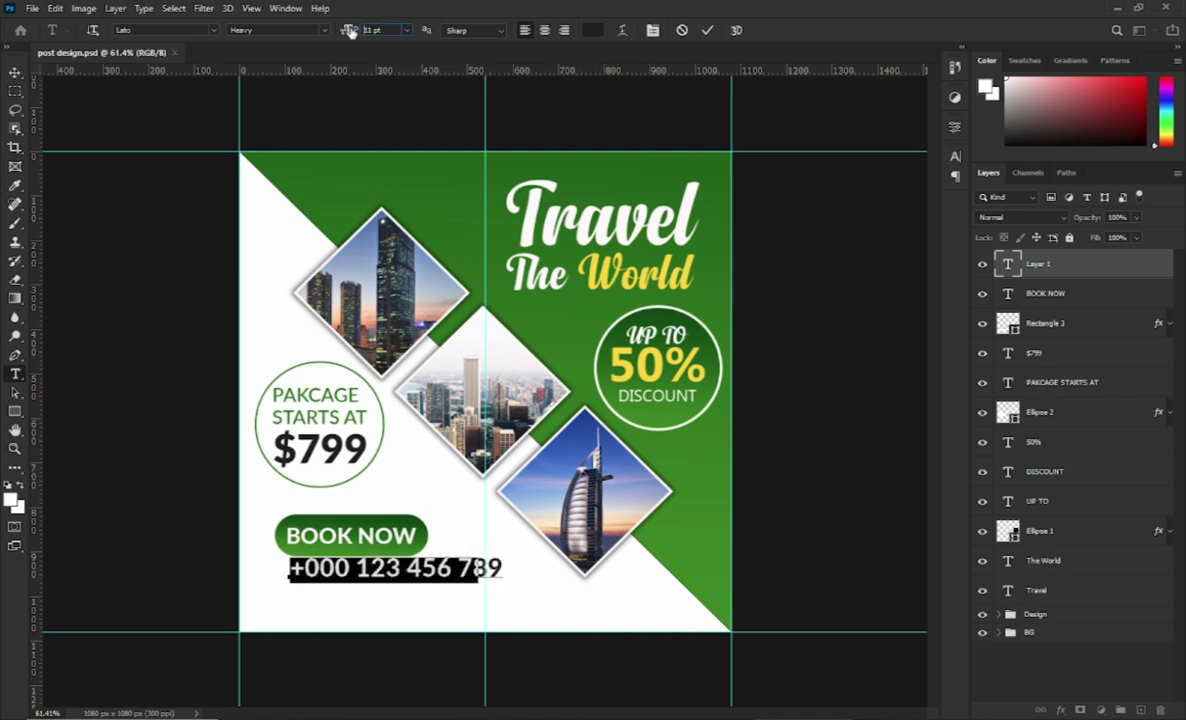
scroll(370, 33, "down", 1)
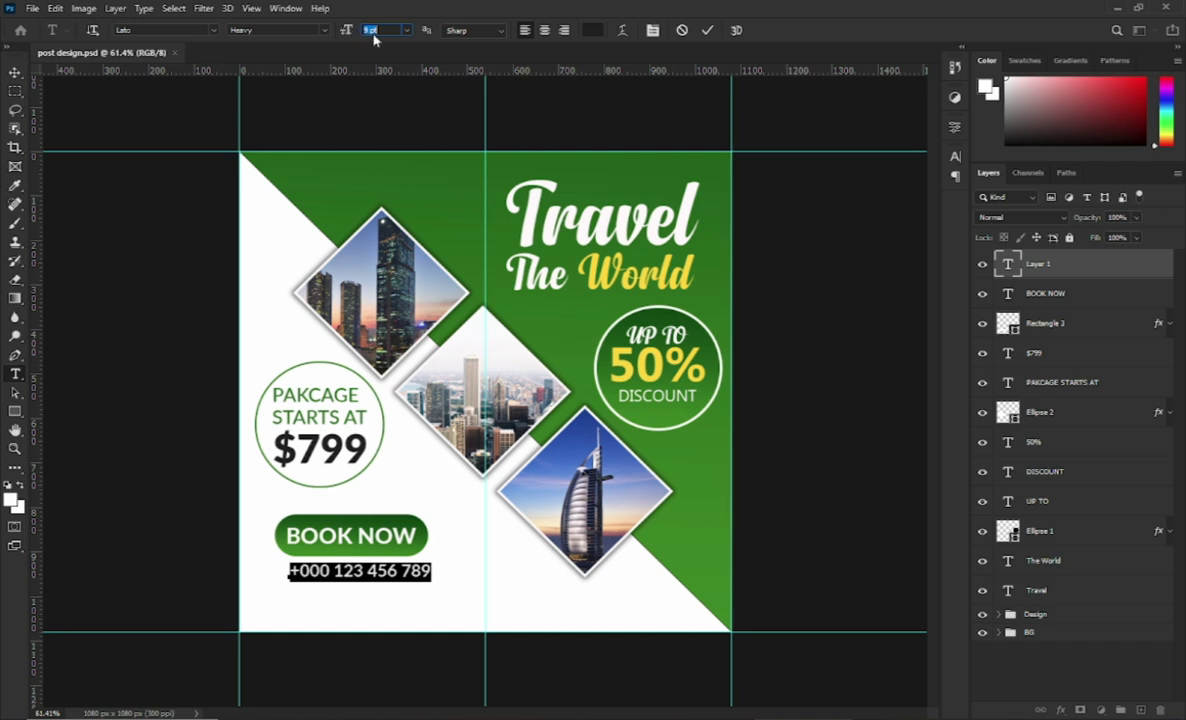
left_click(706, 30)
Duplicate the phone number line and nudge the copy just below it
key("v")
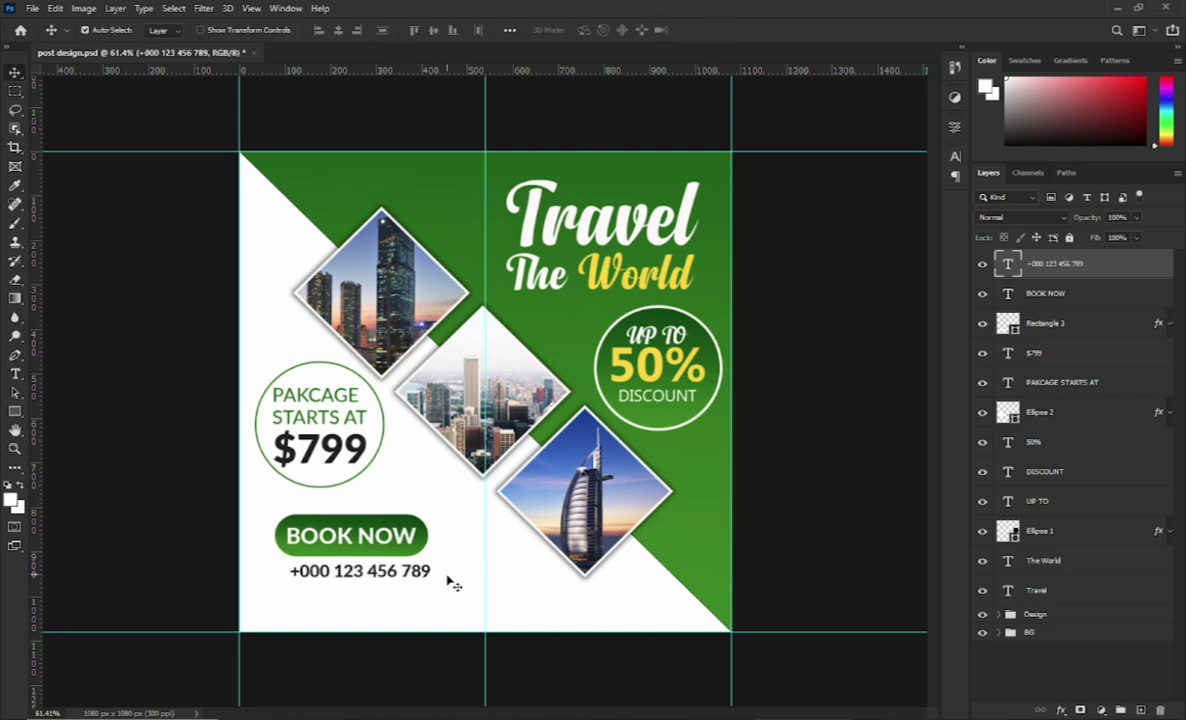
key("ctrl+j")
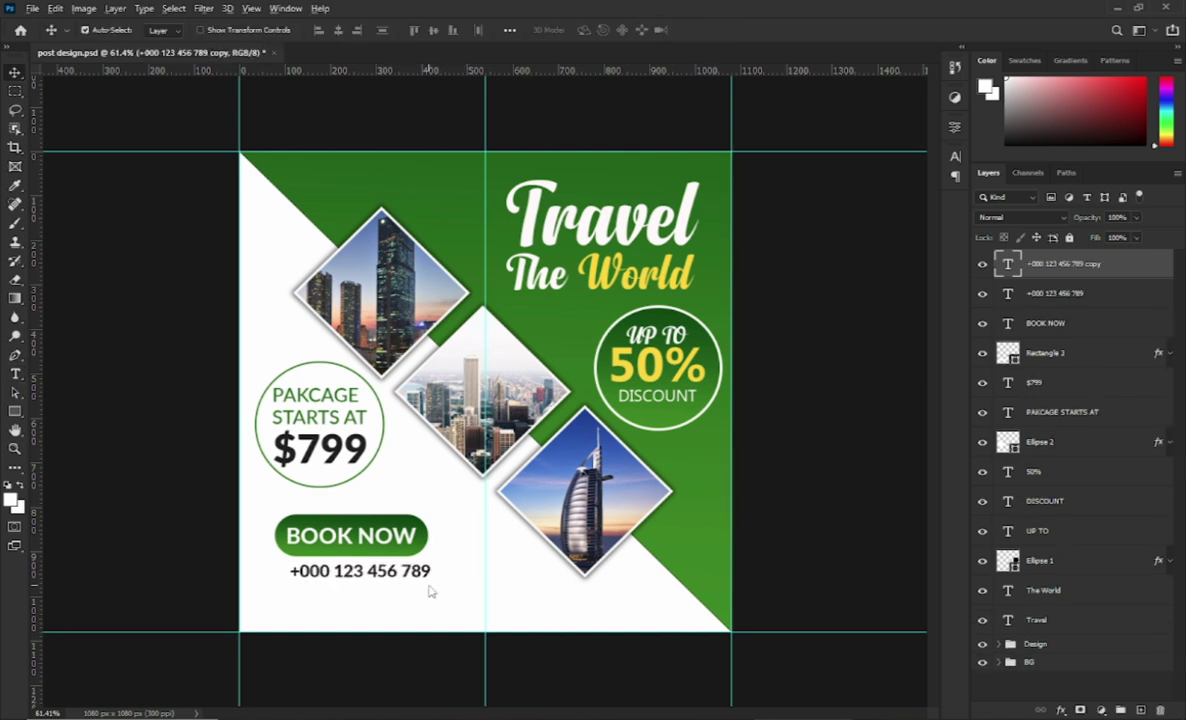
key("shift+Down")
key("shift+Down")
key("shift+Down")
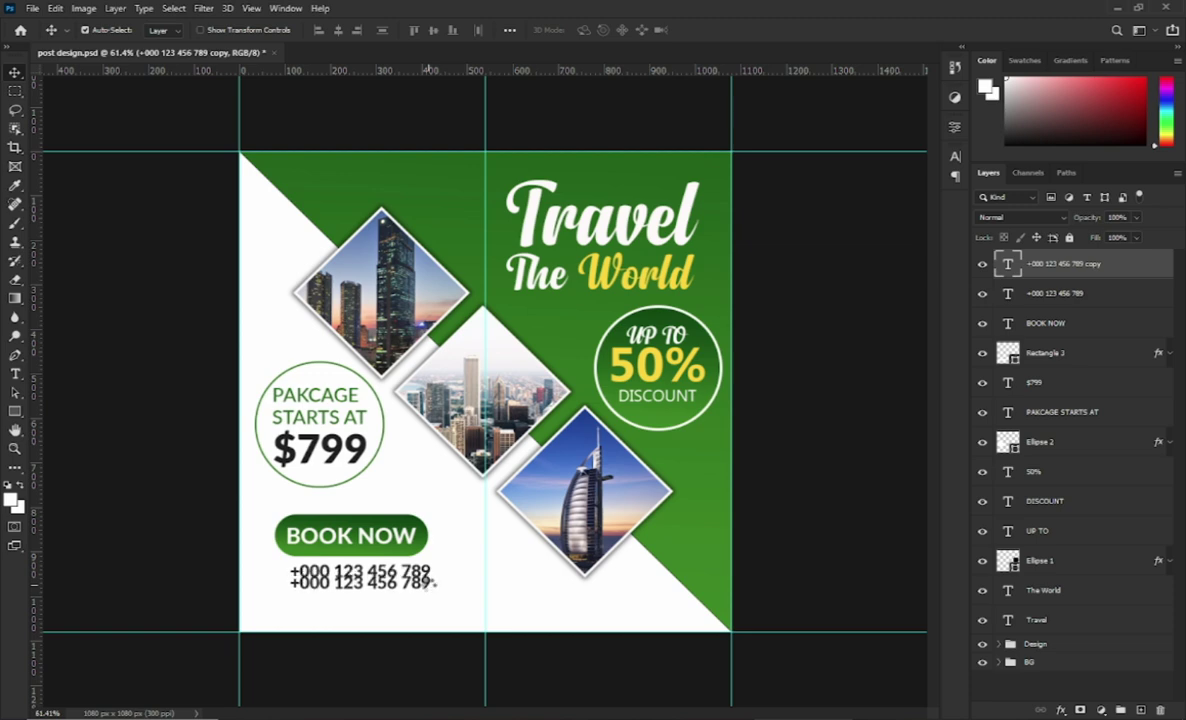
key("shift+Down")
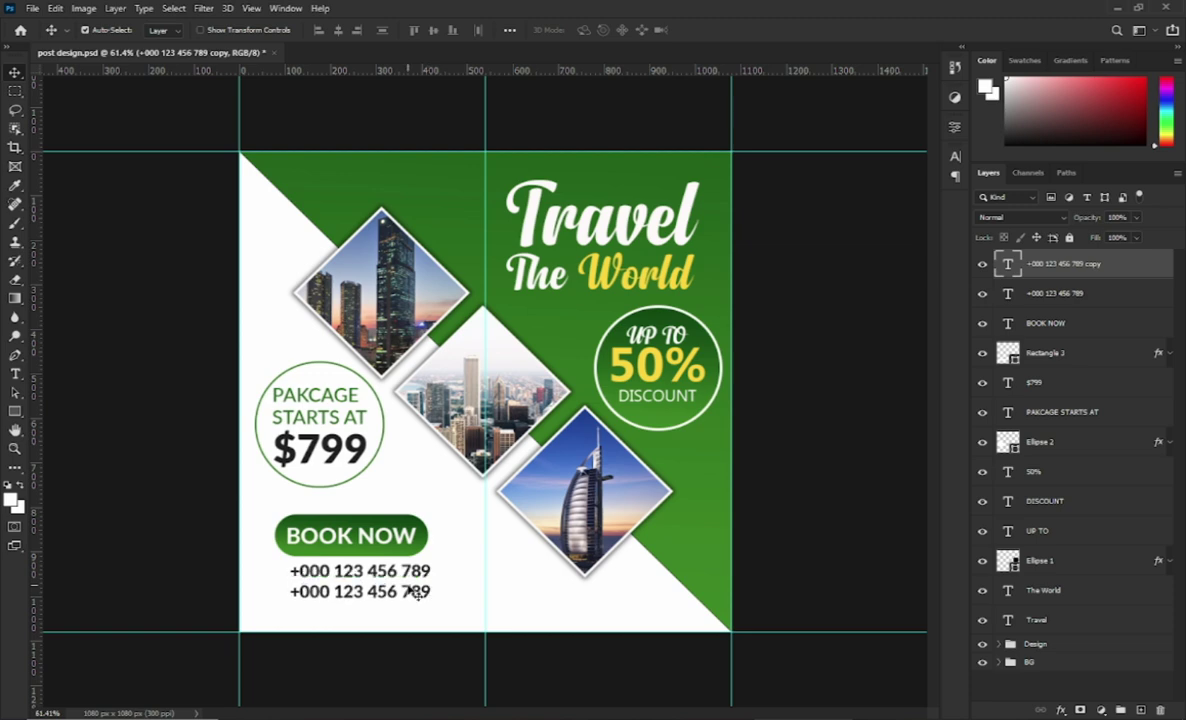
Retype the copied line as 'Your Website Here' and commit the text
double_click(407, 588)
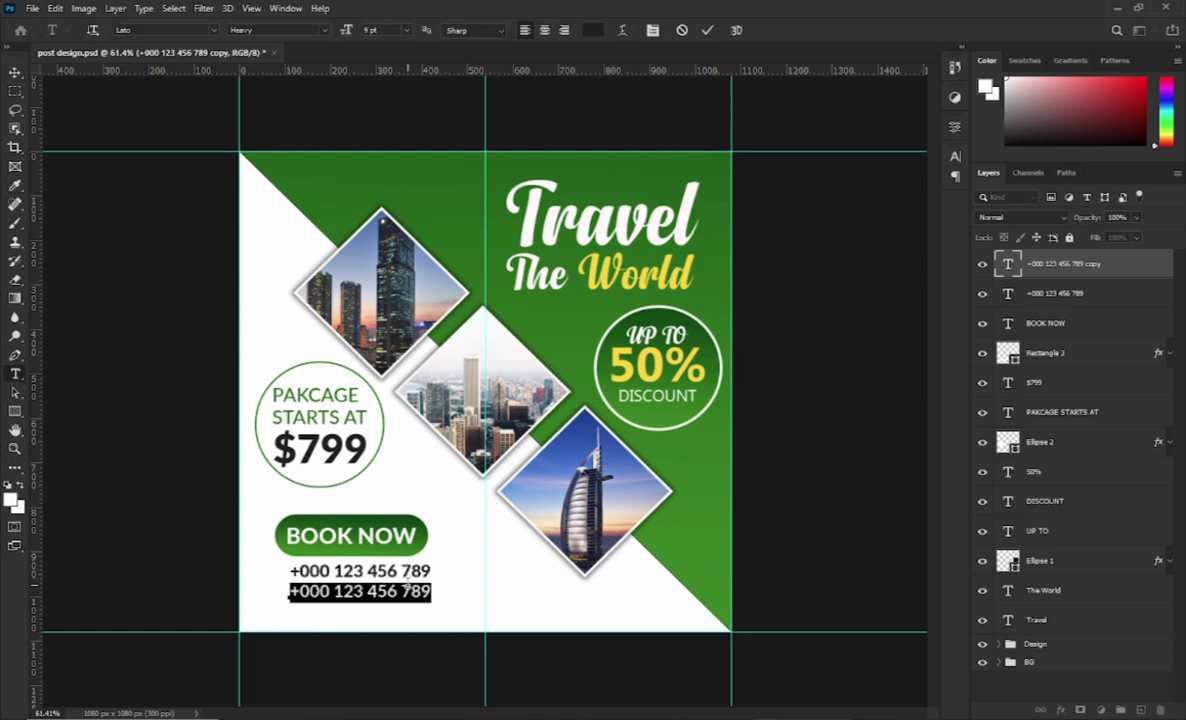
key("BackSpace")
type("vP")
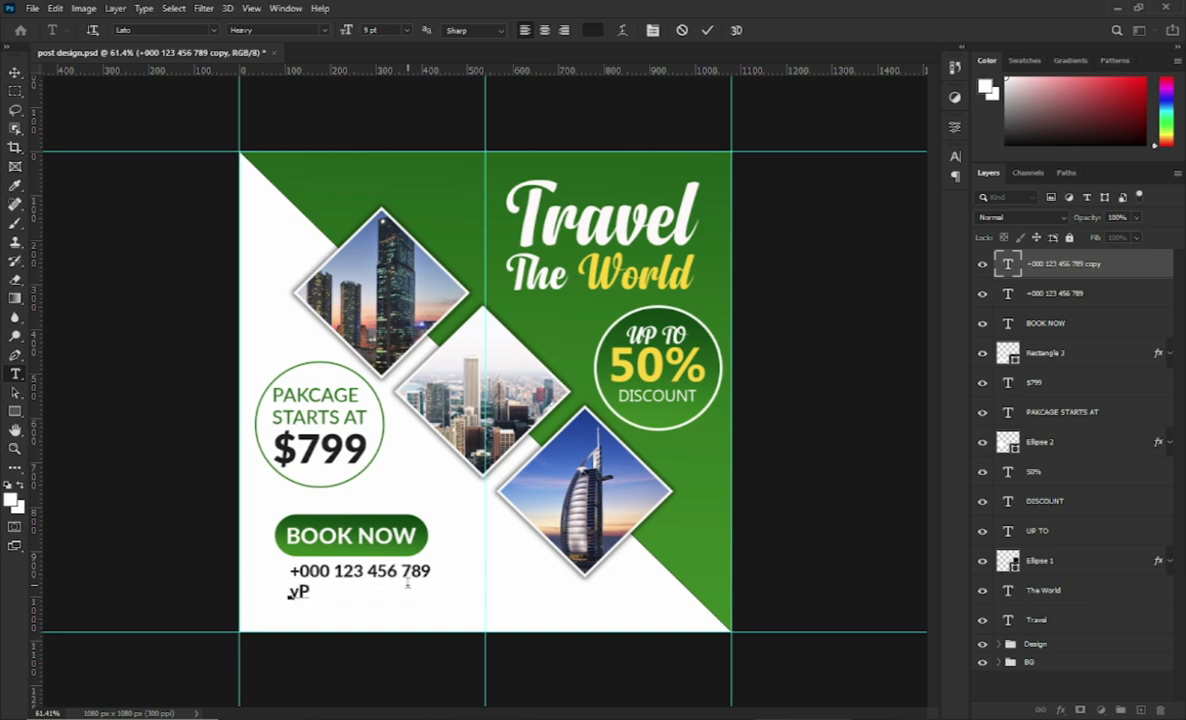
key("BackSpace")
type("Your")
type(" We")
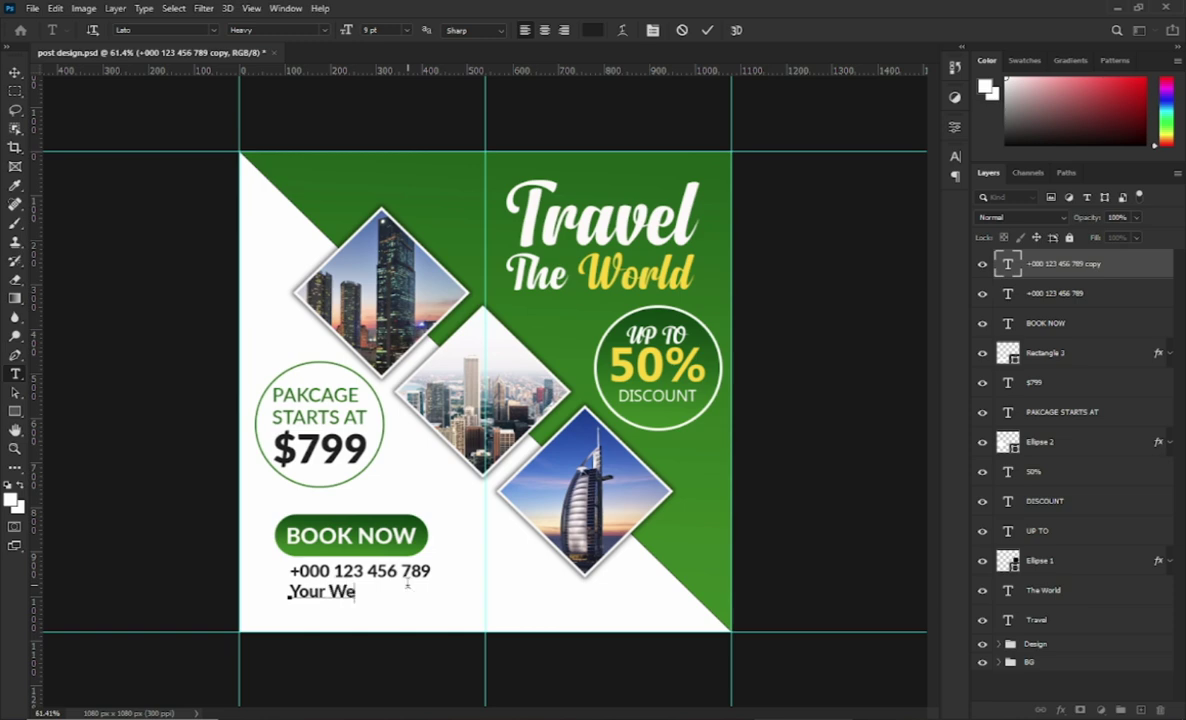
type("bsi")
key("BackSpace")
type("Here")
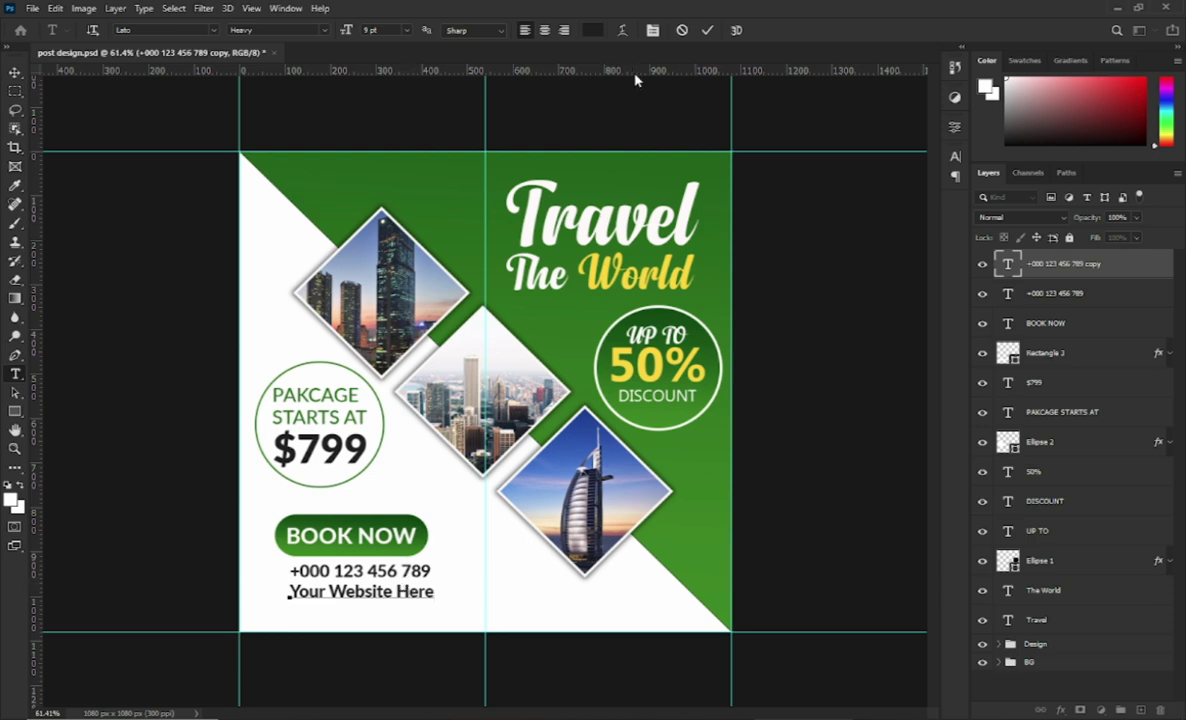
left_click(707, 30)
Fine-tune the vertical position of the 'Your Website Here' line
key("v")
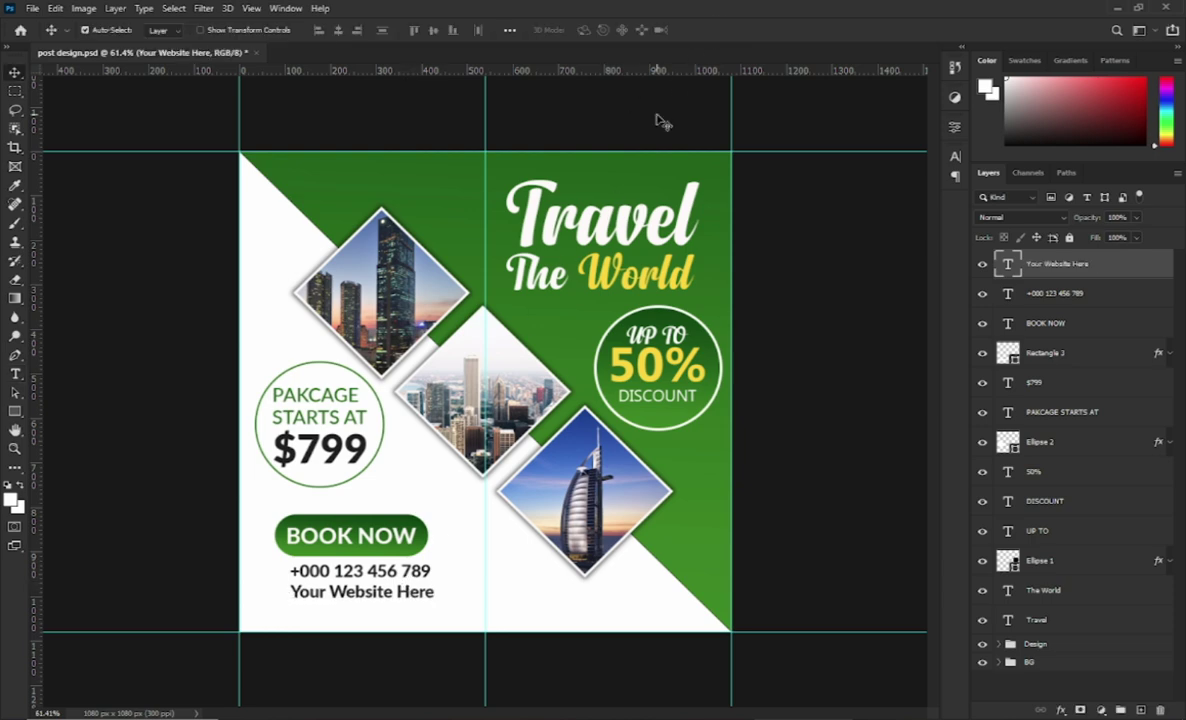
key("shift+Down")
key("Up")
key("Up")
key("Up")
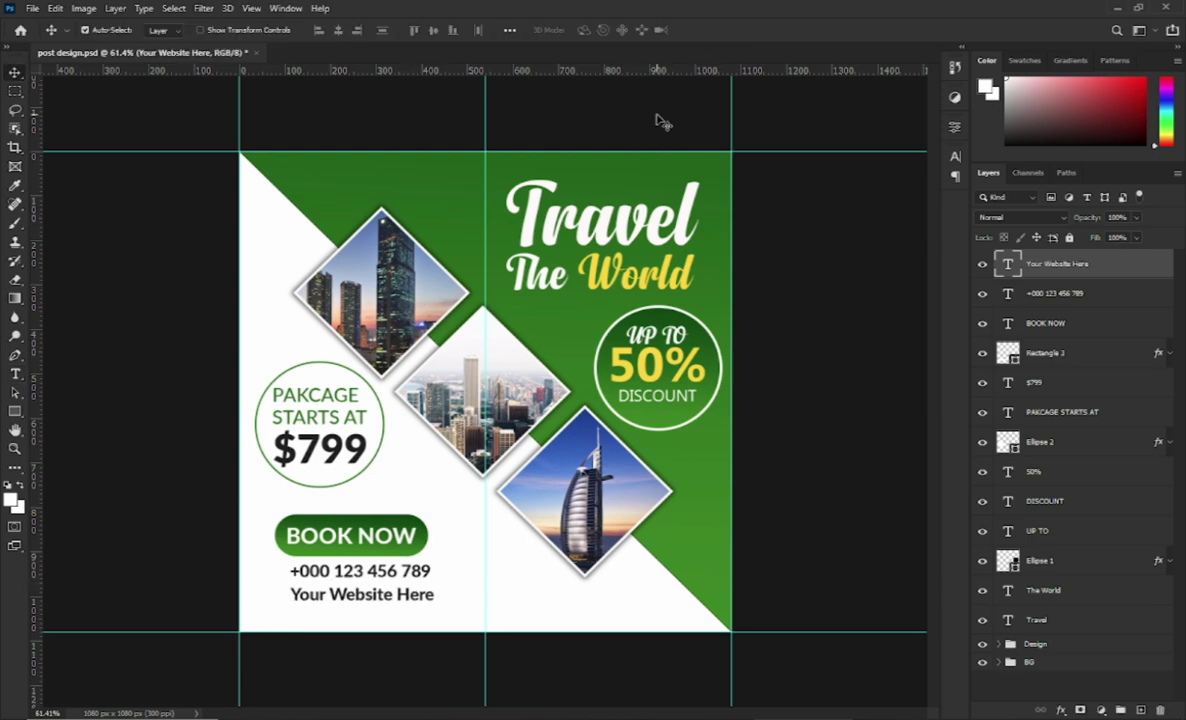
key("shift+Down")
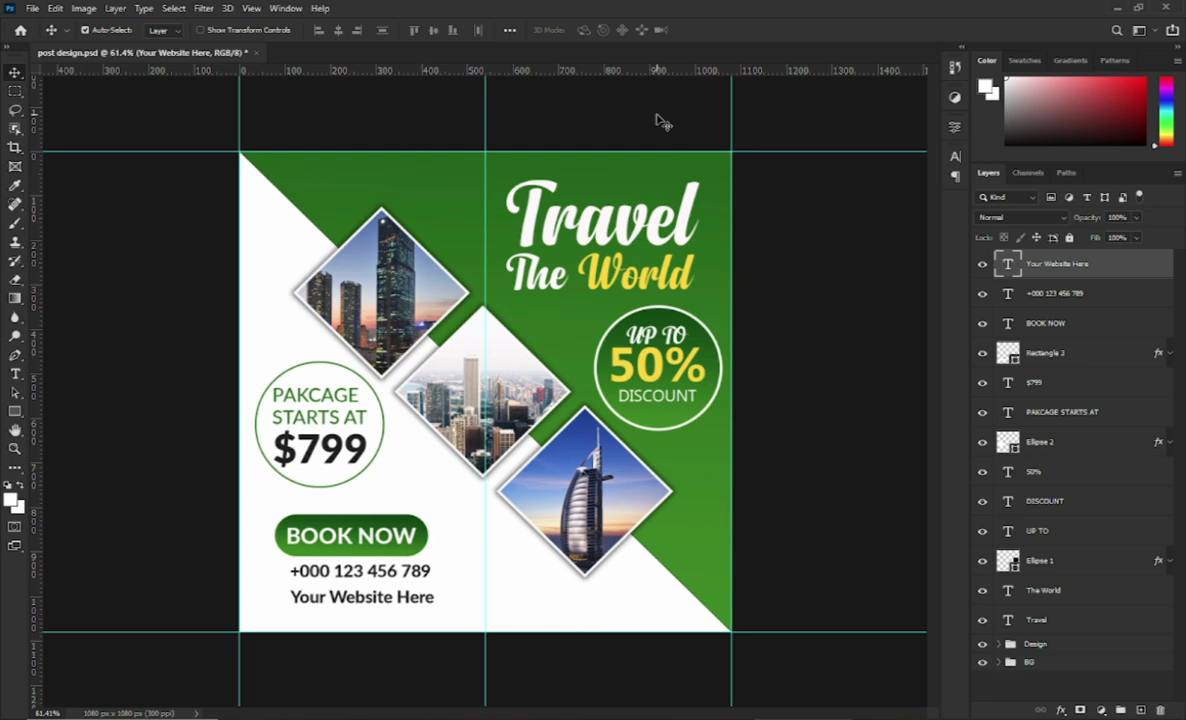
key("shift+Up")
key("Up")
key("Up")
key("Up")
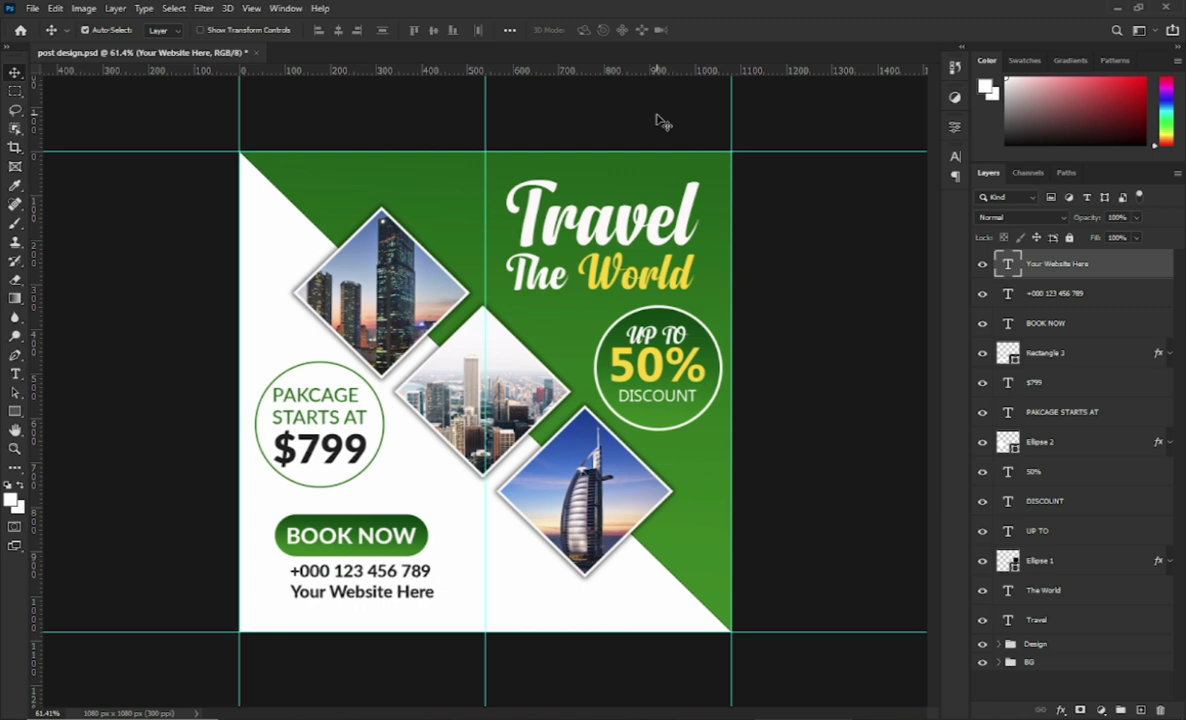
Duplicate the website line and move the copy just beneath it
key("ctrl+j")
key("shift+Down")
key("shift+Down")
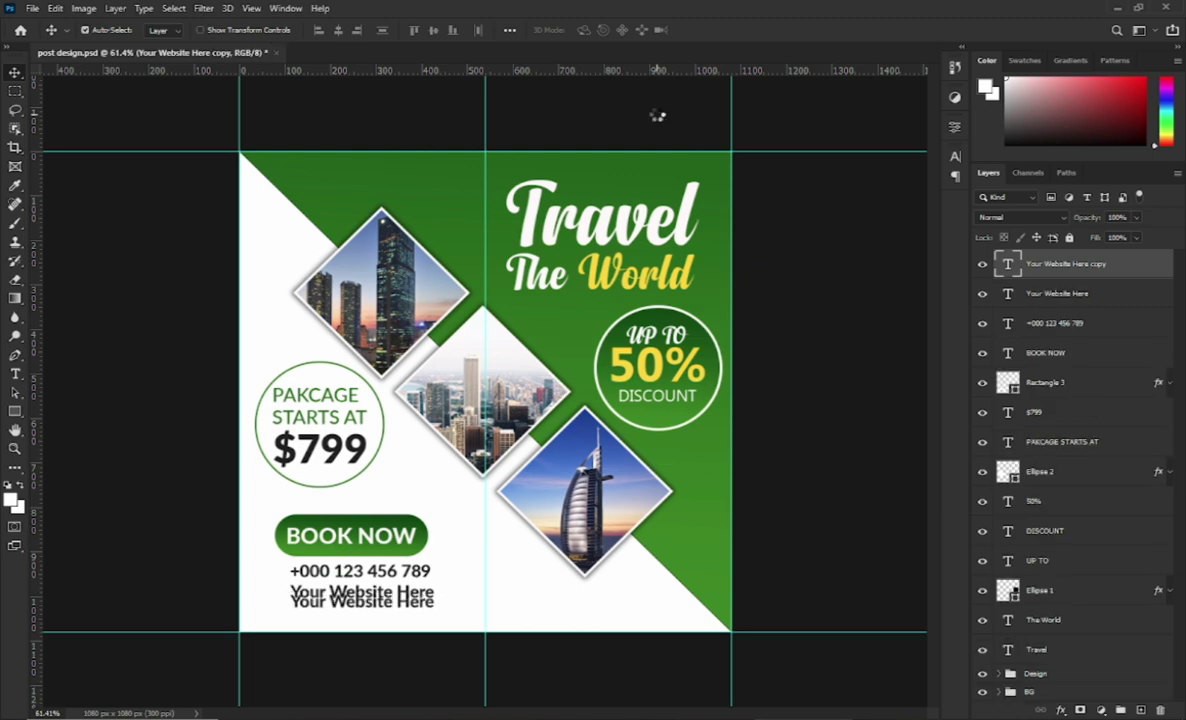
key("shift+Down")
key("Down")
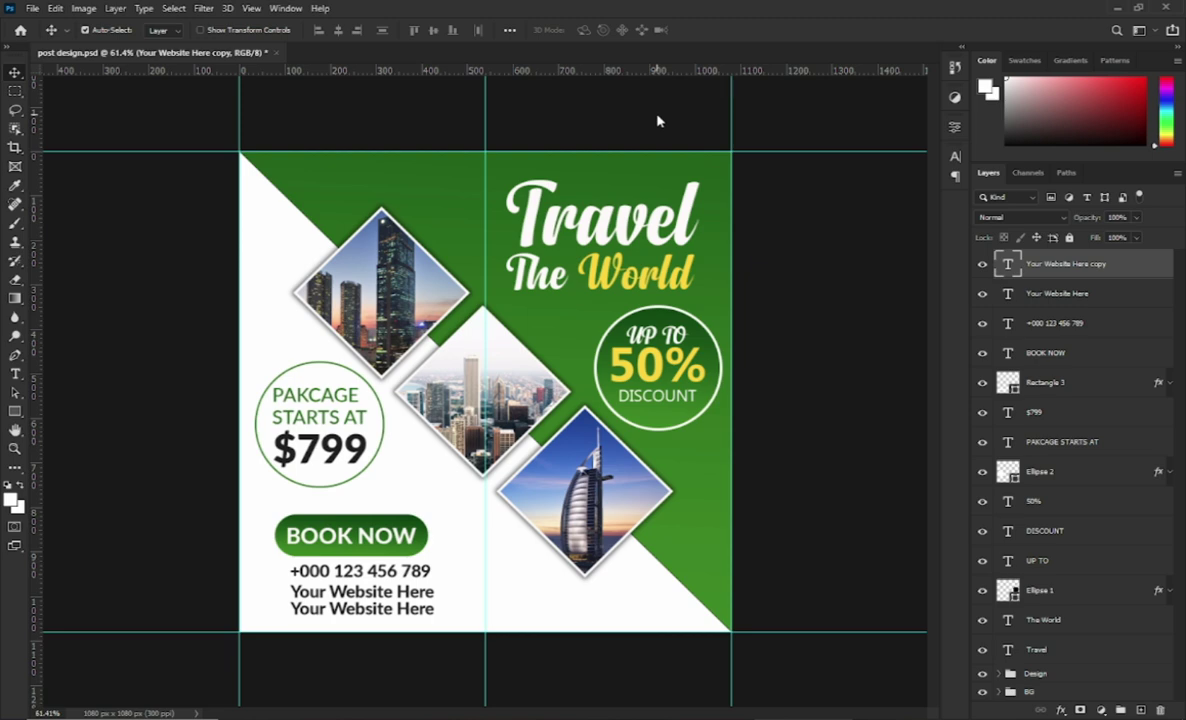
key("Down")
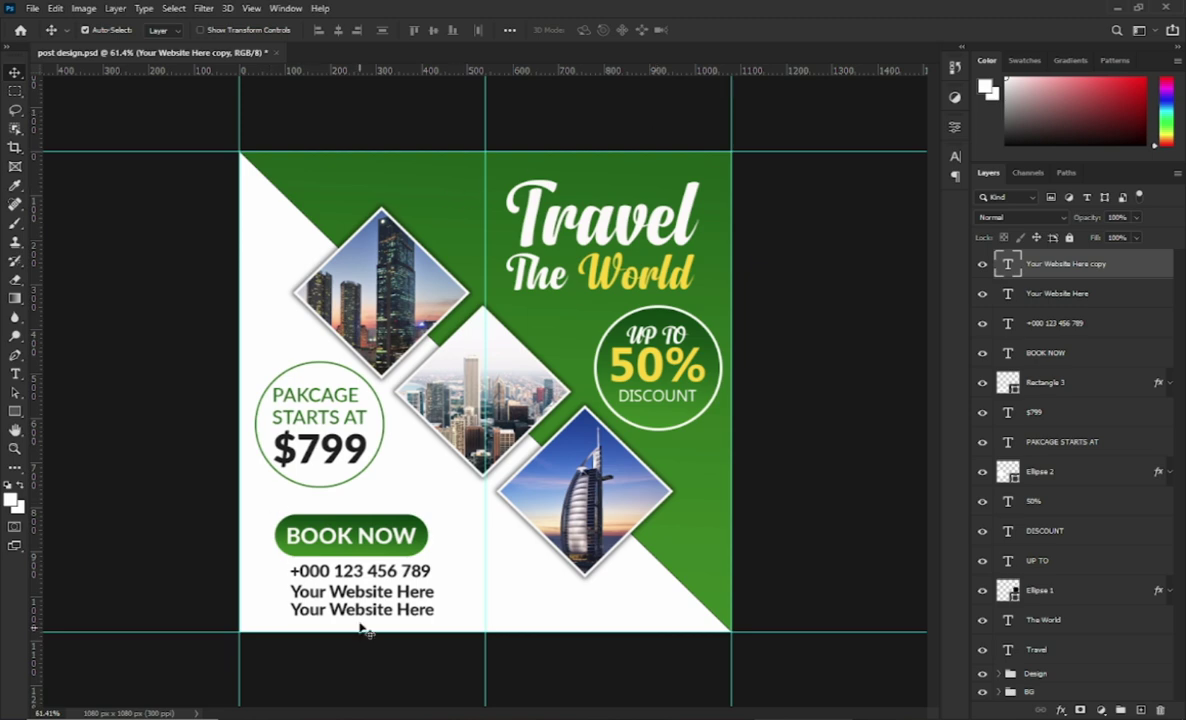
Retype the duplicate as 'Street Here, City, 123' and commit it
double_click(358, 610)
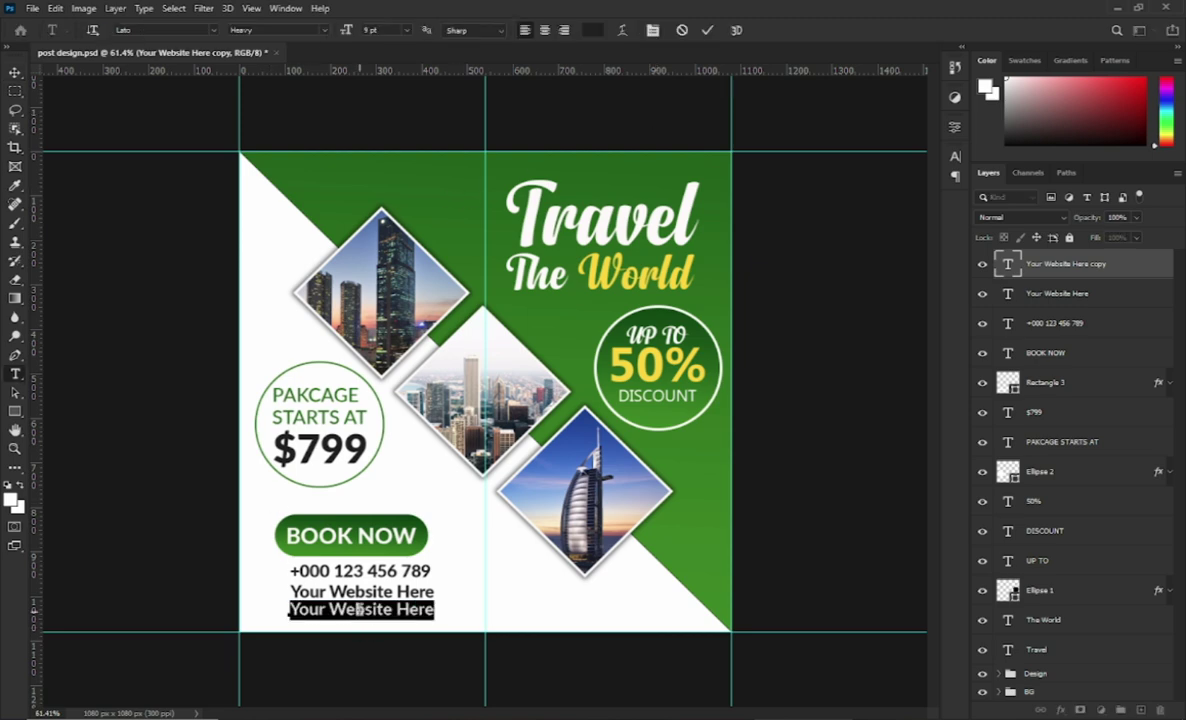
type("Stre")
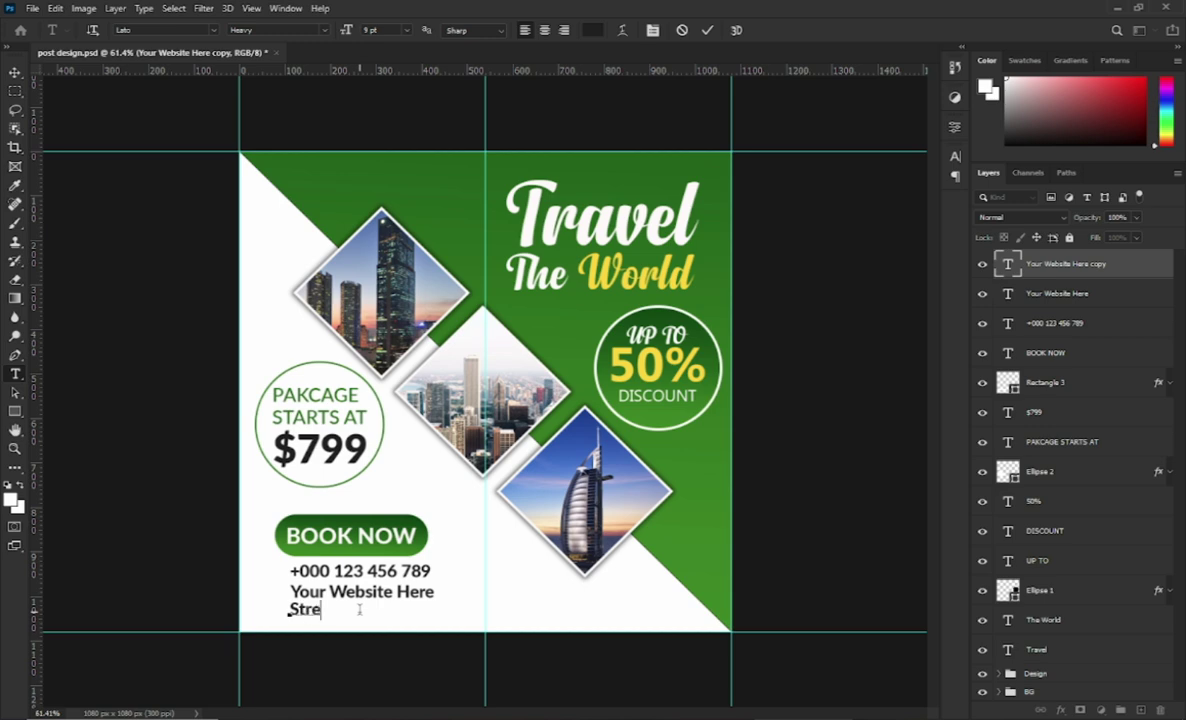
type("et ")
type("Here, ")
type("Ciyt")
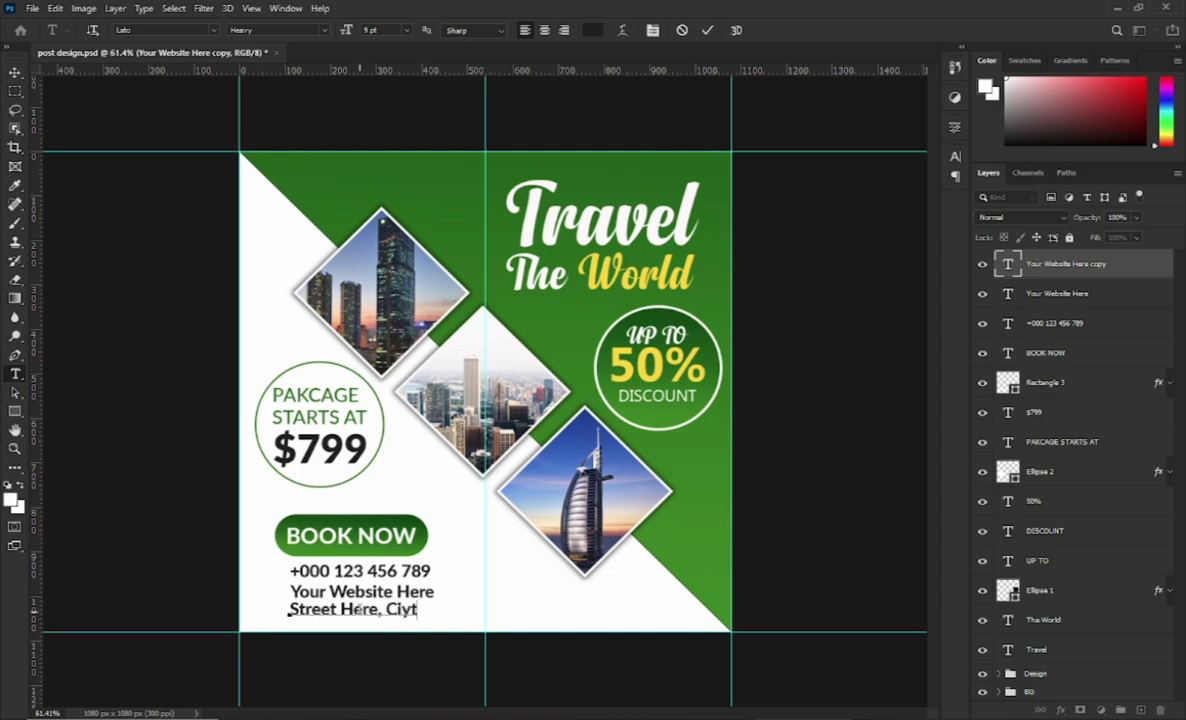
key("BackSpace")
key("BackSpace")
type("ty, 123")
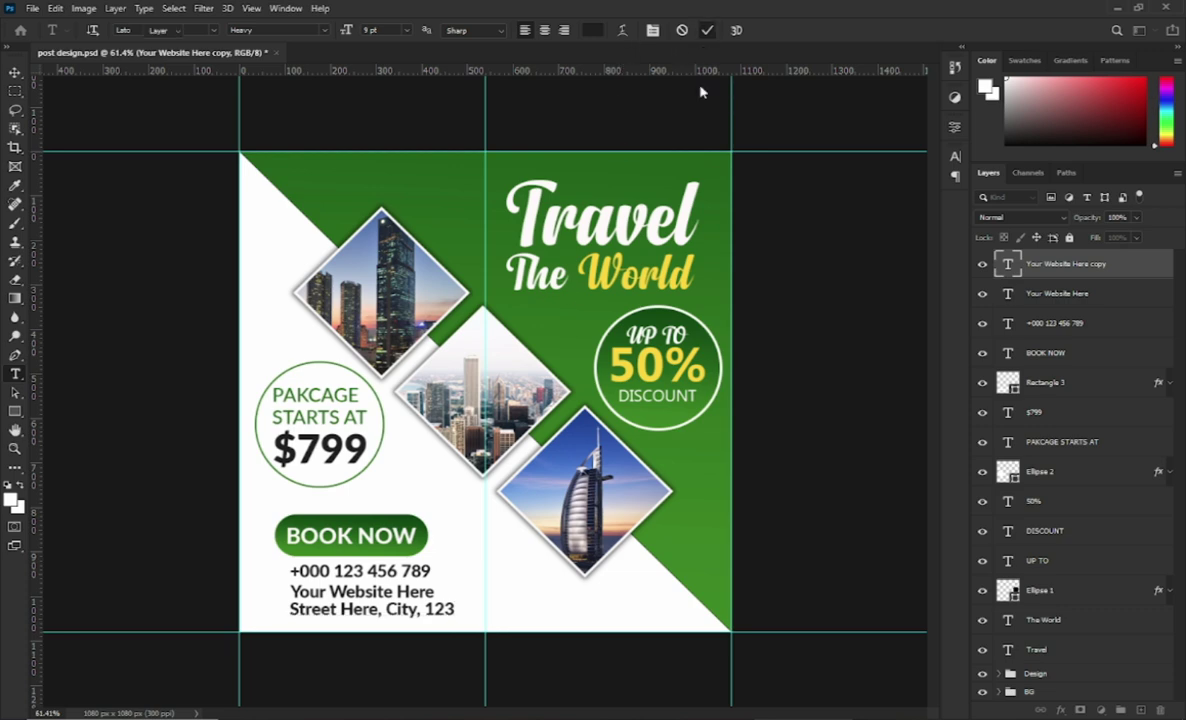
key("ctrl+Return")
Scale Ellipse 2, the $799 and PAKCAGE STARTS AT text down to about 91%
key("v")
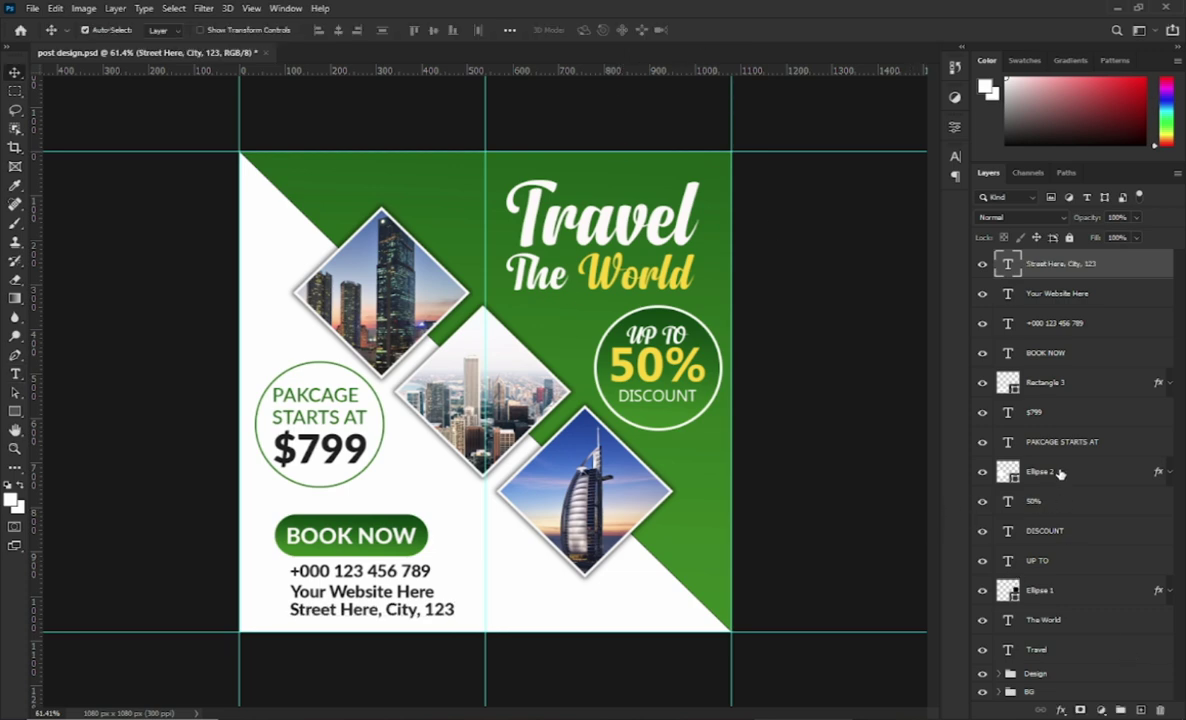
left_click(1055, 473)
left_click(1055, 417, "shift")
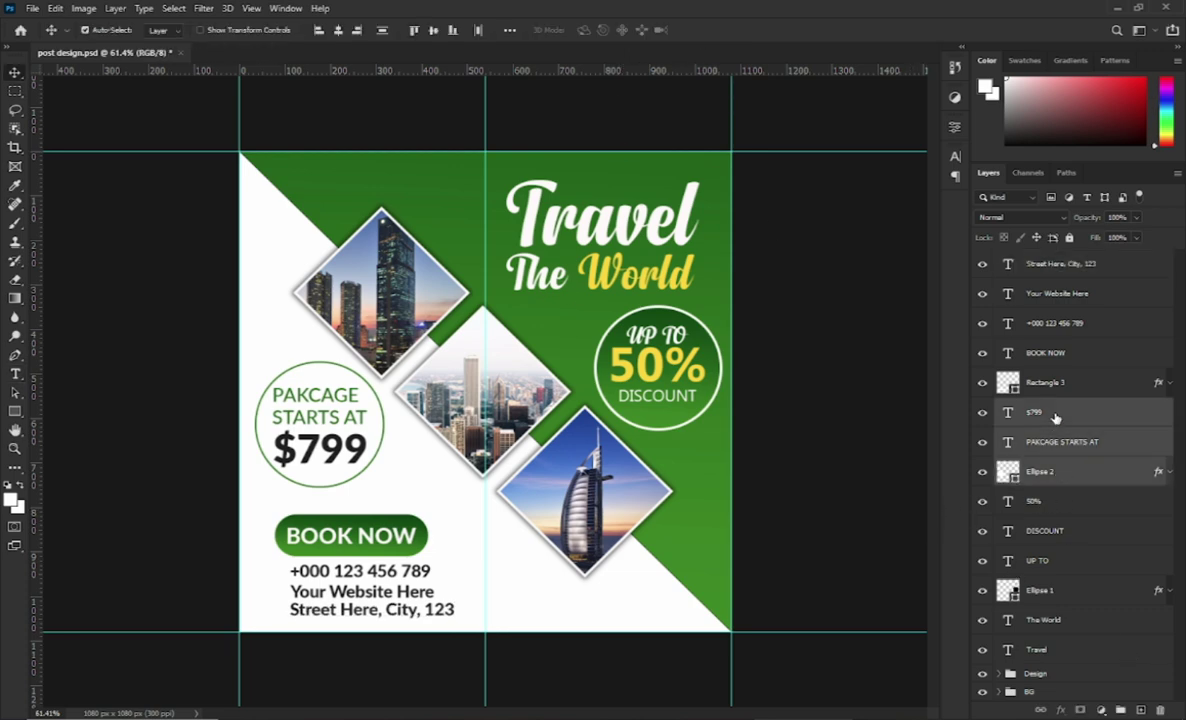
key("ctrl+t")
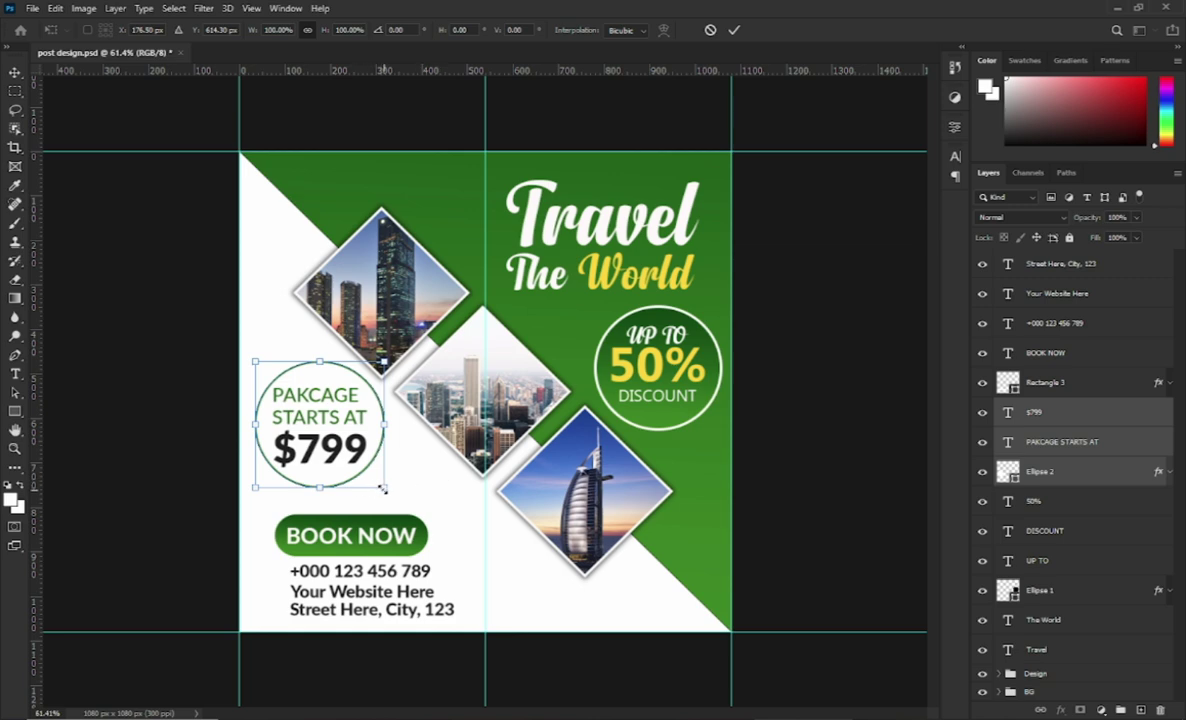
left_click_drag(383, 489, 369, 479)
left_click(734, 30)
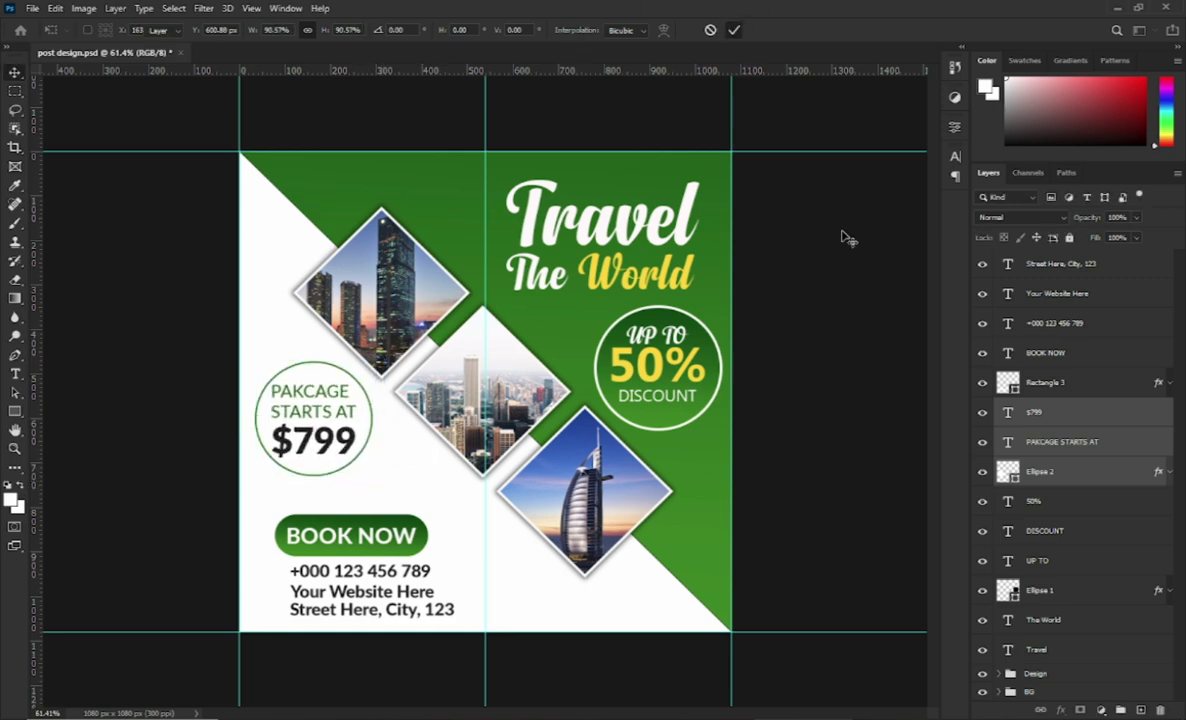
left_click(1064, 384)
Move the BOOK NOW text and Rectangle 3 together up and to the right
left_click(1060, 355)
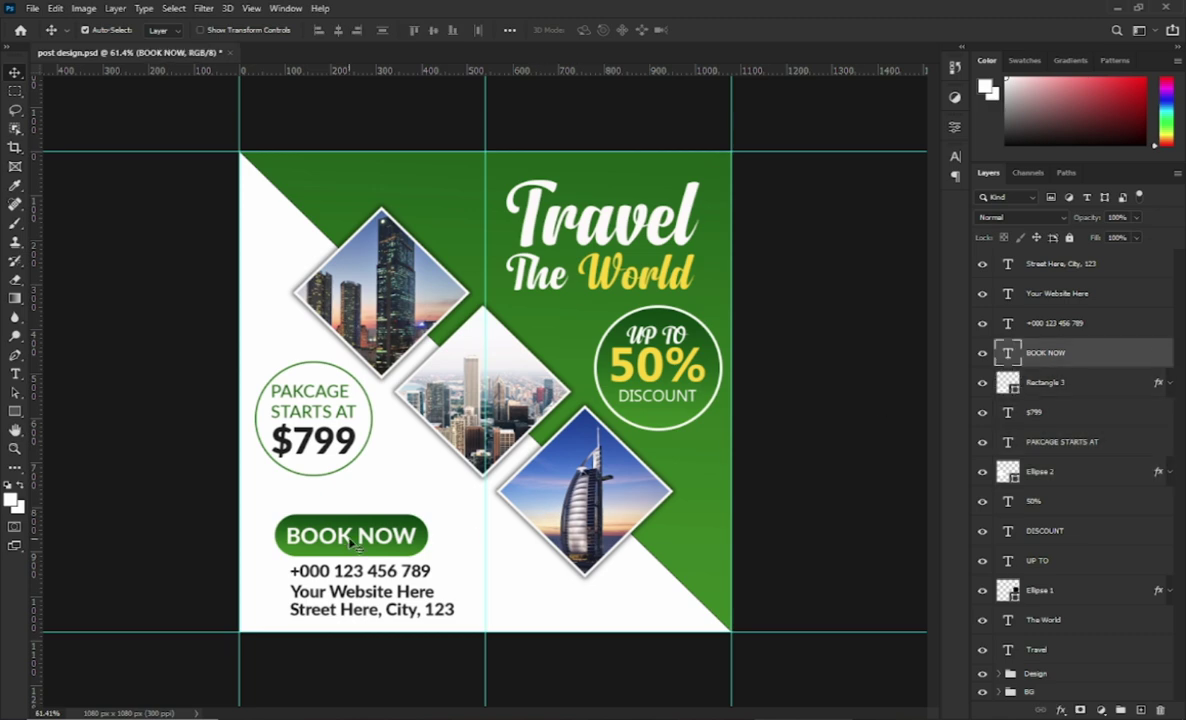
left_click(1044, 386)
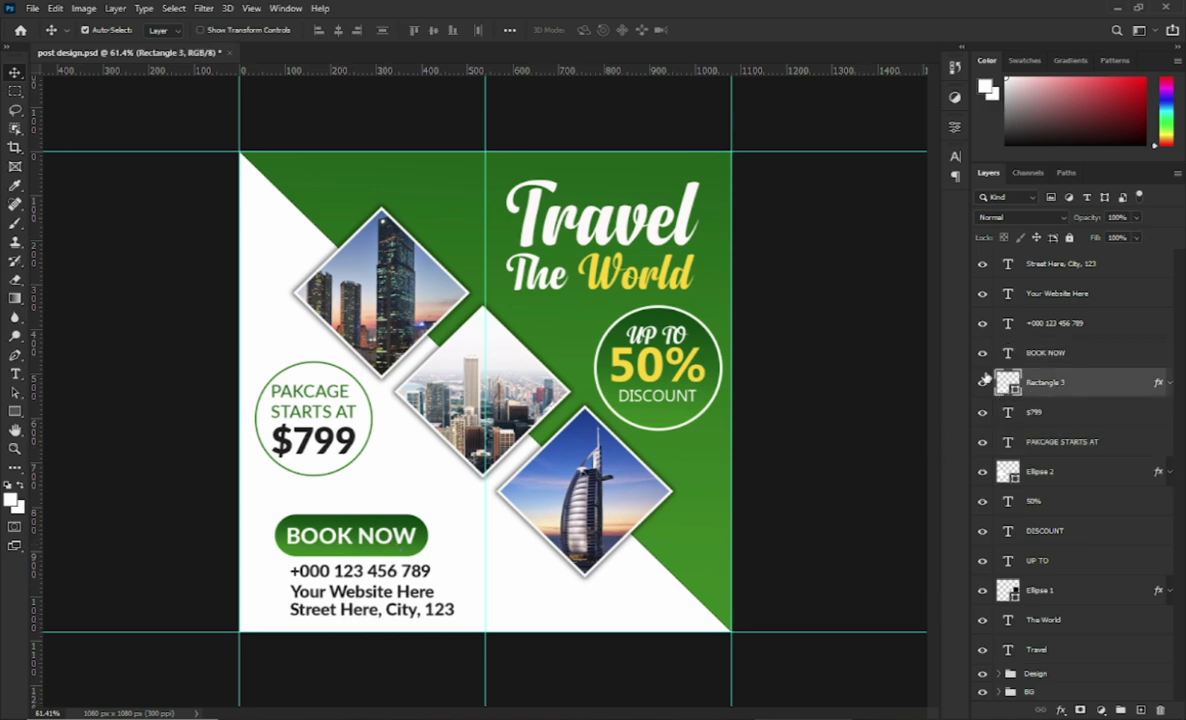
left_click(1045, 352, "shift")
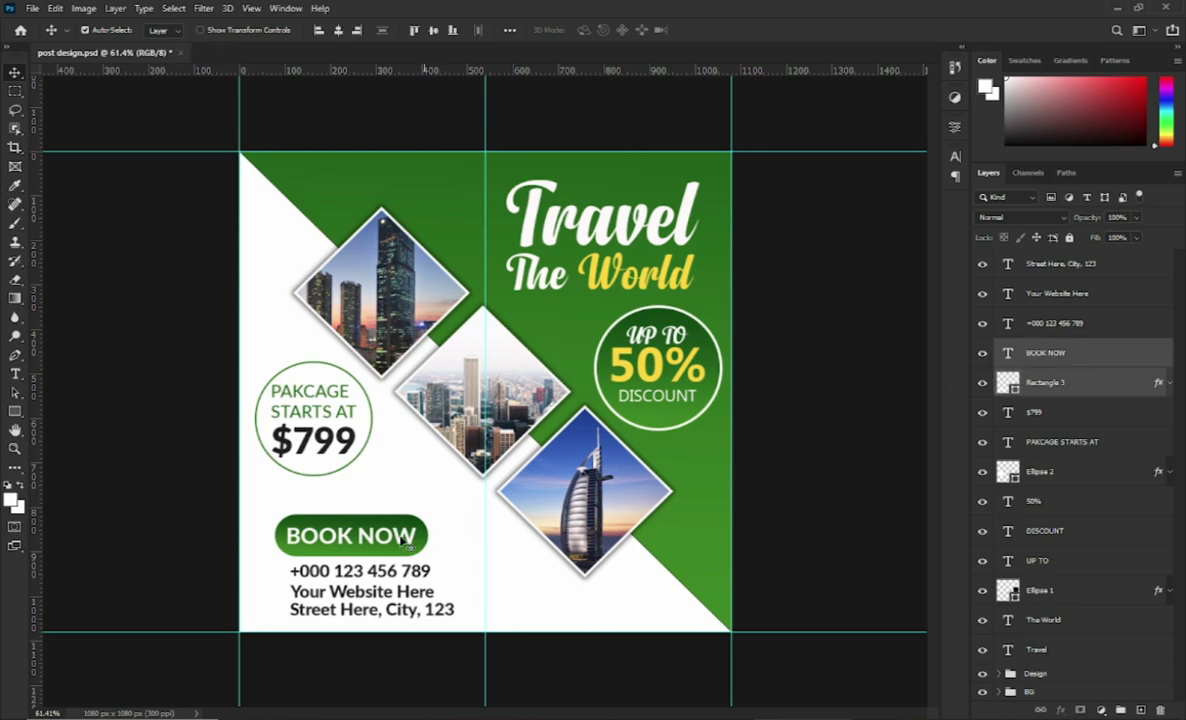
left_click_drag(365, 542, 391, 514)
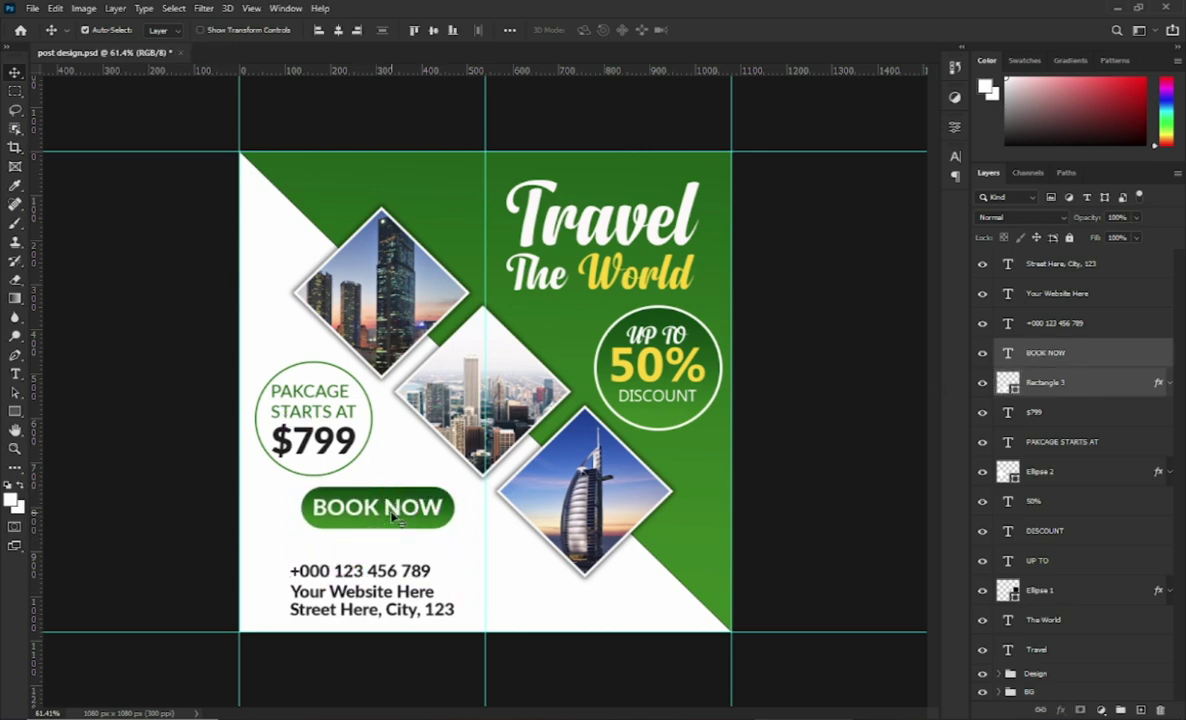
Narrow the BOOK NOW button to about 84% of its width
key("ctrl+t")
left_click_drag(455, 507, 424, 508)
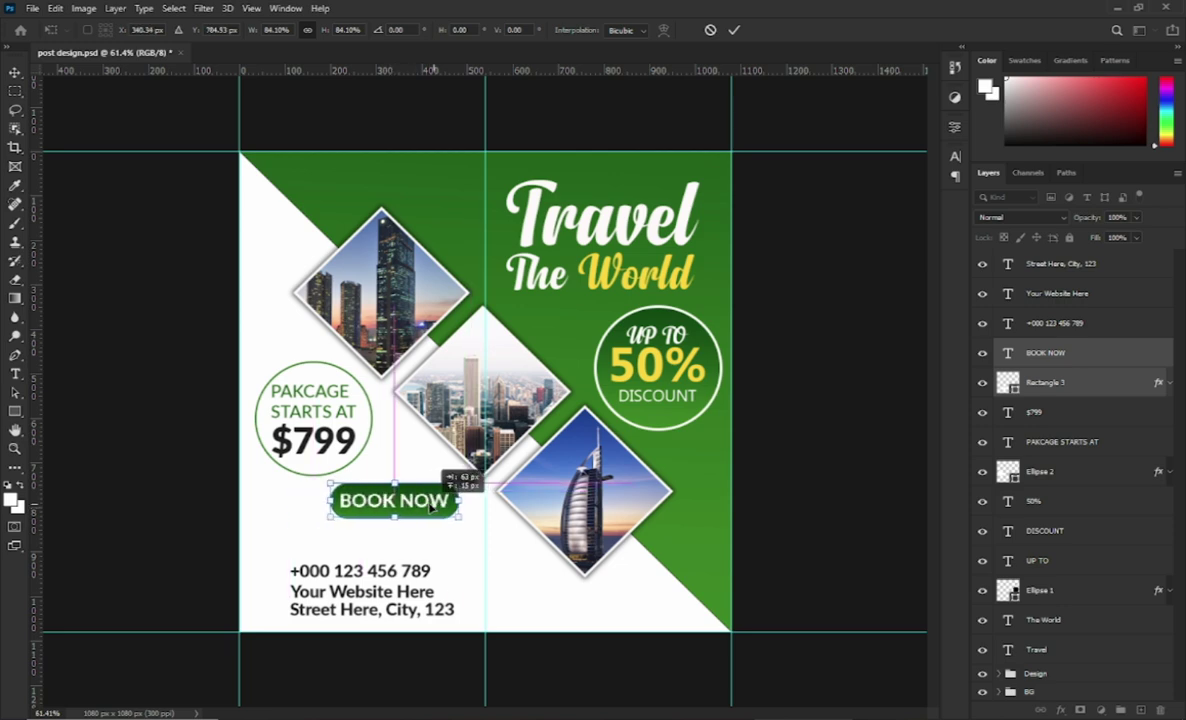
left_click(733, 30)
left_click(1045, 328)
left_click(1060, 264)
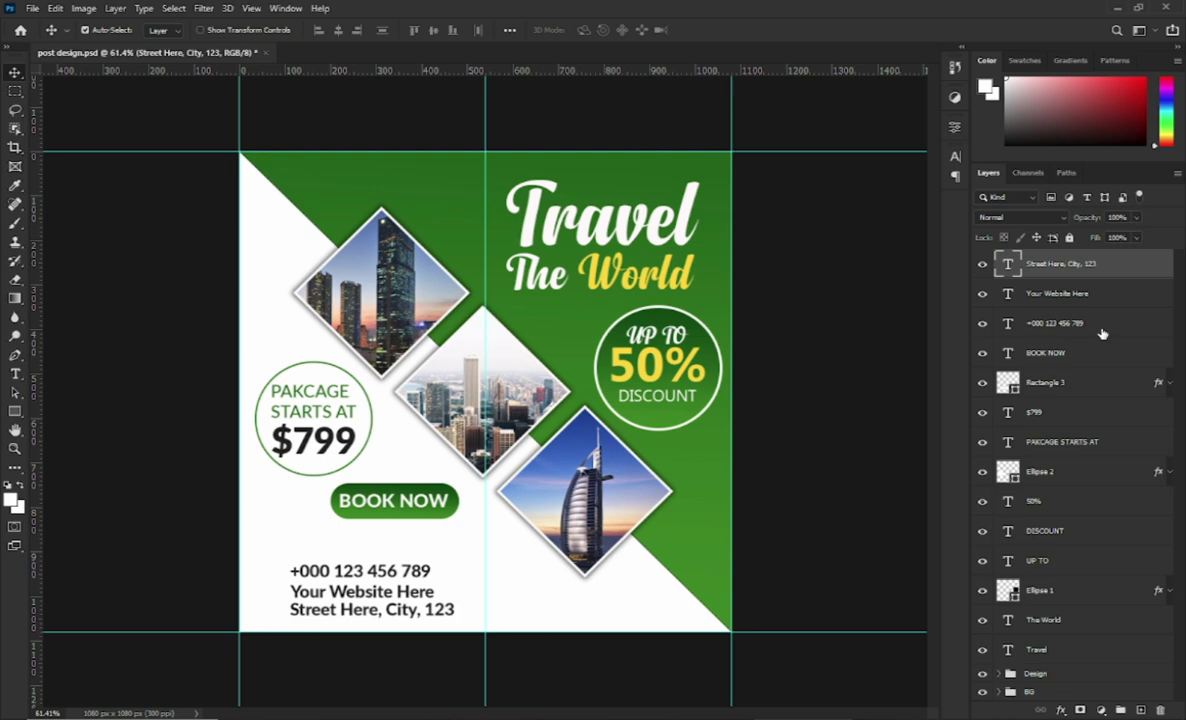
Move the three contact lines up, centred beneath the BOOK NOW button
left_click(1056, 323, "shift")
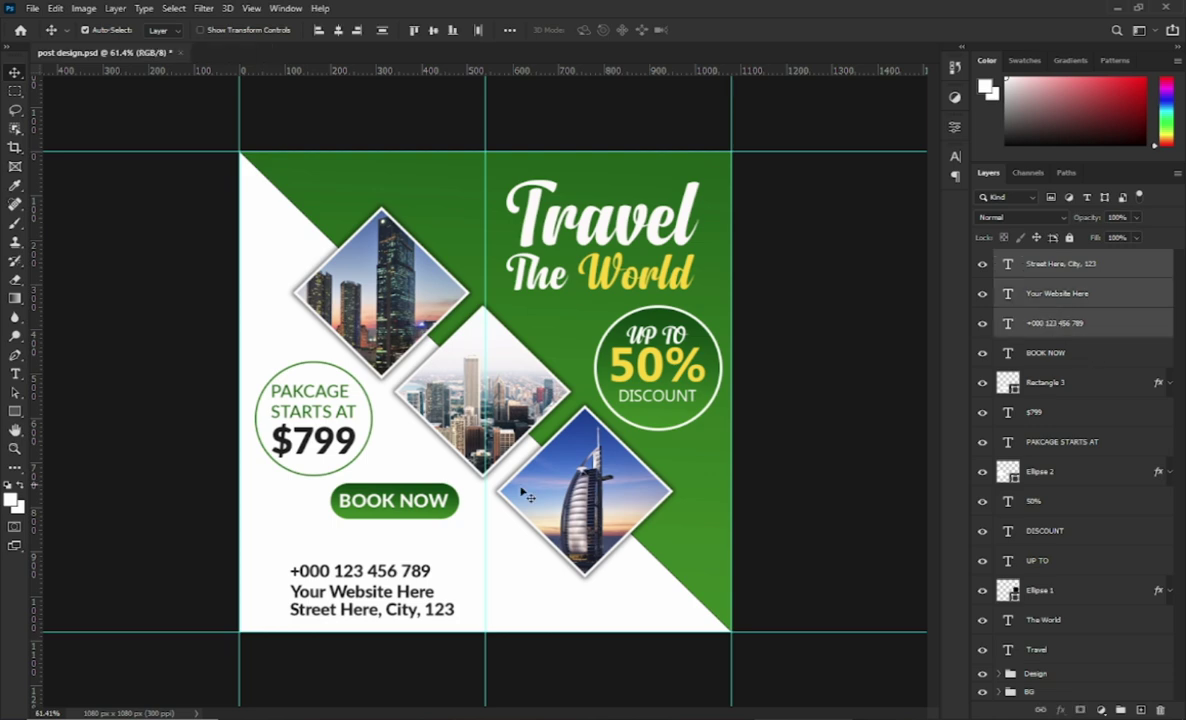
mouse_move(410, 560)
left_mouse_down()
mouse_move(405, 535)
mouse_move(414, 567)
left_mouse_up()
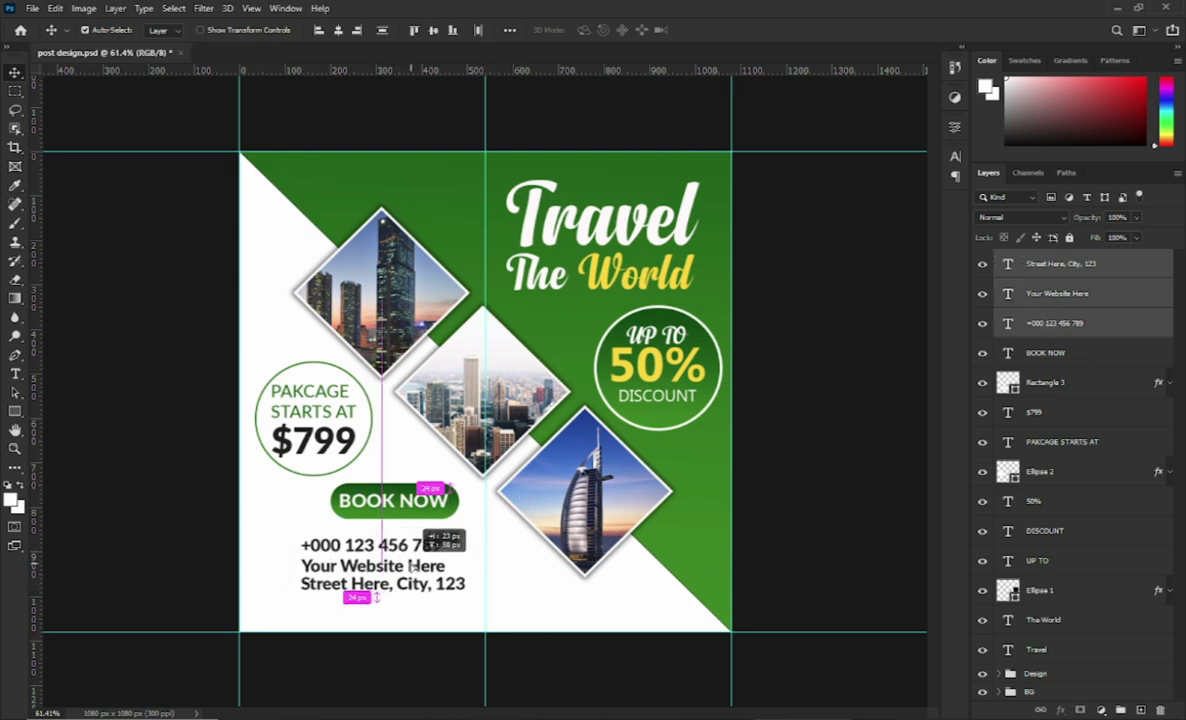
left_click(781, 484)
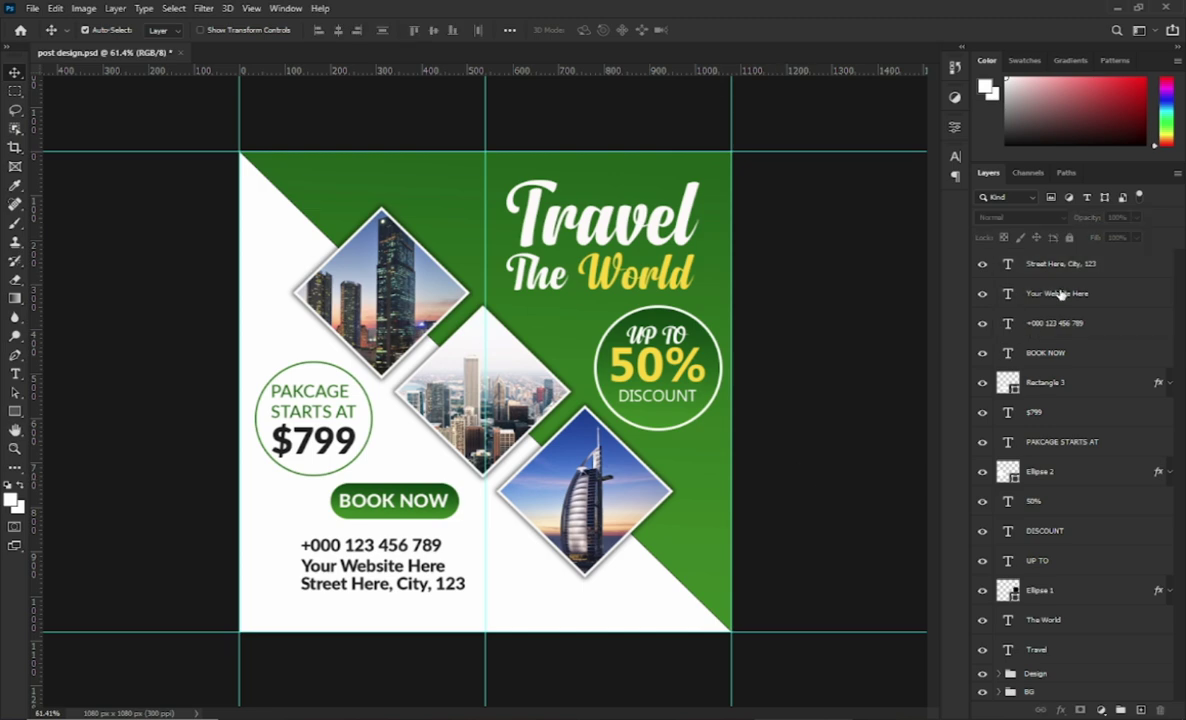
Nudge the street line down two pixels, then shift all three lines slightly left
left_click(1060, 293)
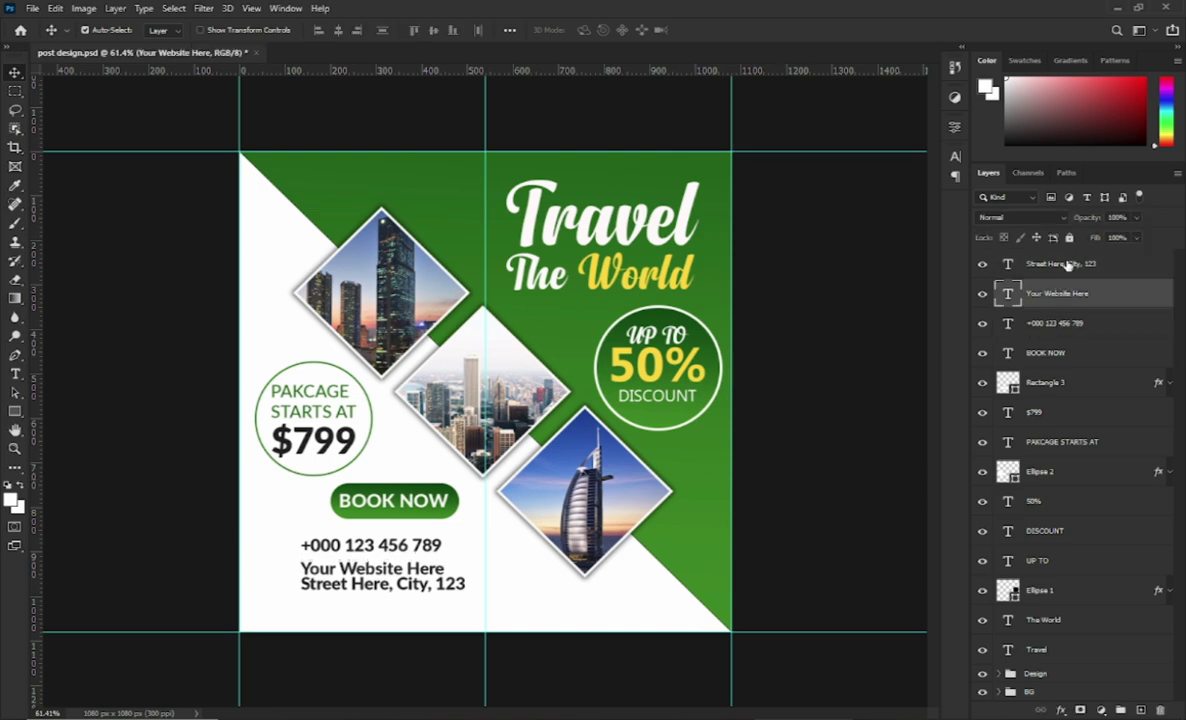
left_click(1060, 263)
key("Down")
key("Down")
key("Down")
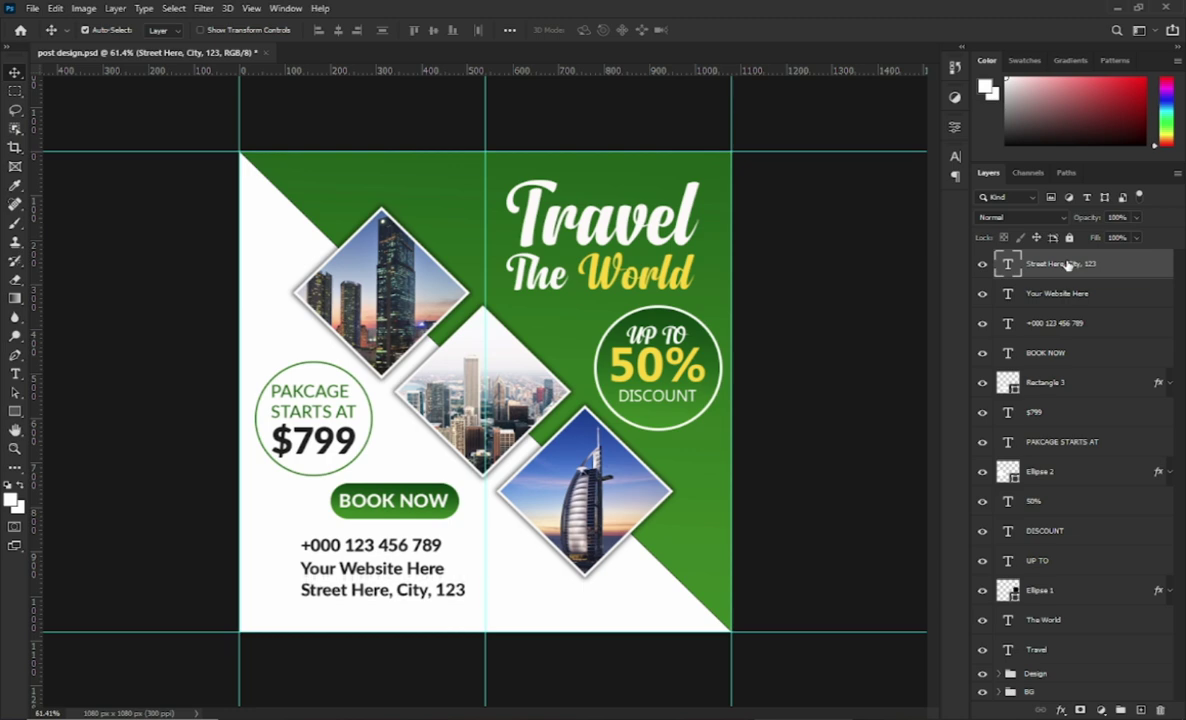
key("Down")
key("Down")
key("Down")
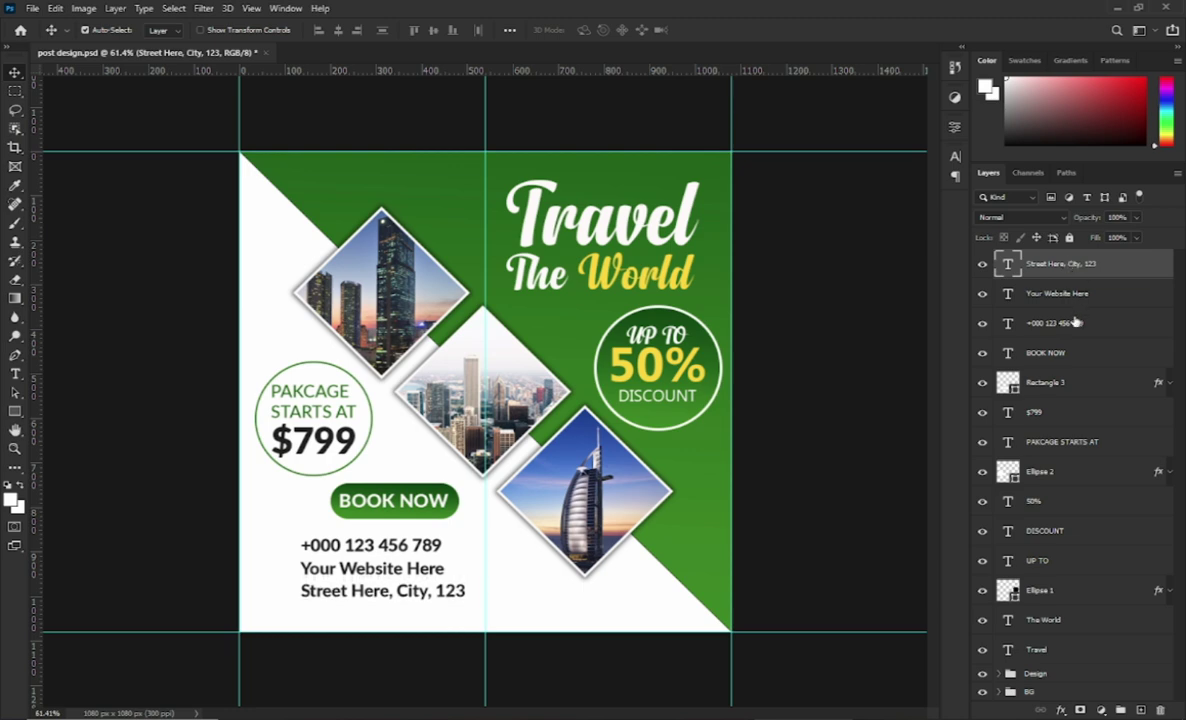
left_click(1075, 322)
left_click(993, 258, "shift")
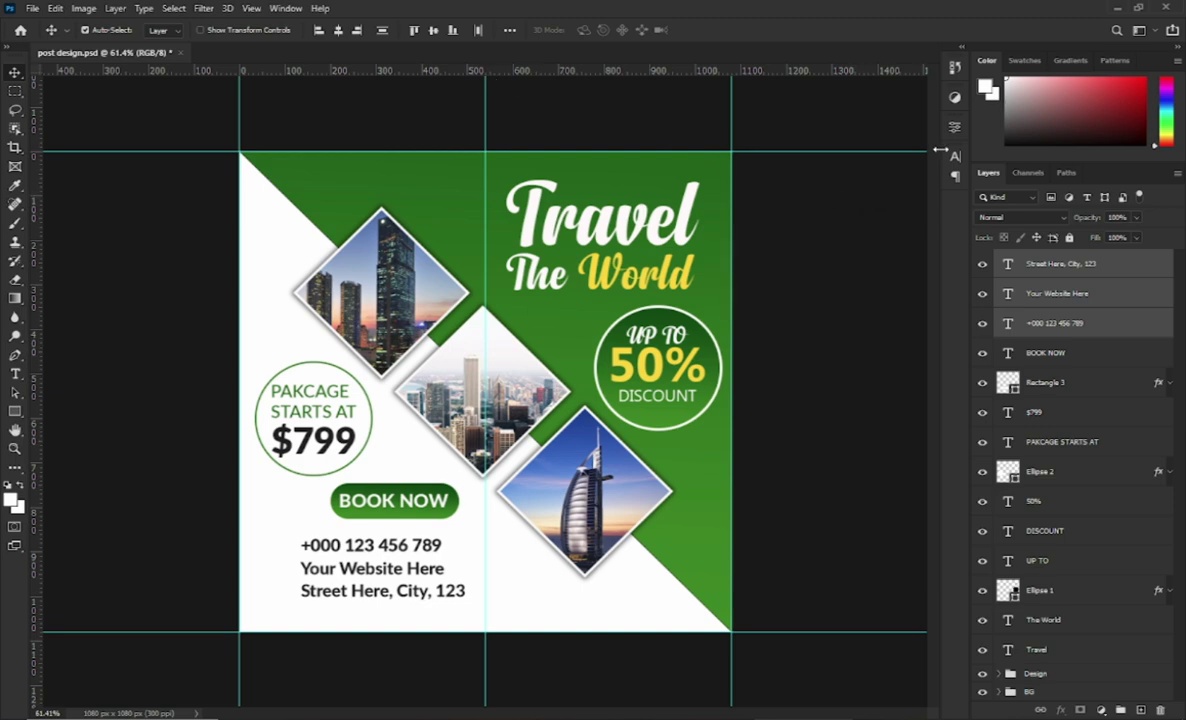
key("Left")
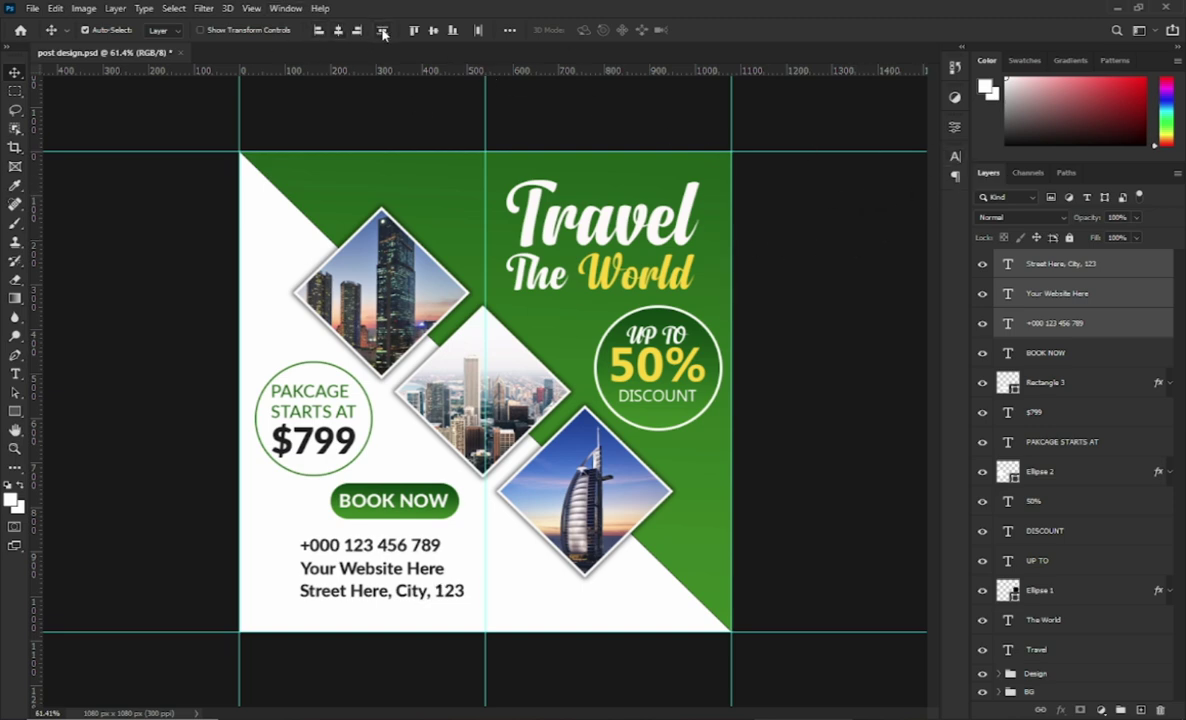
Change the contact lines' Lato weight from Heavy to Medium, trying Semibold first
left_click(955, 156)
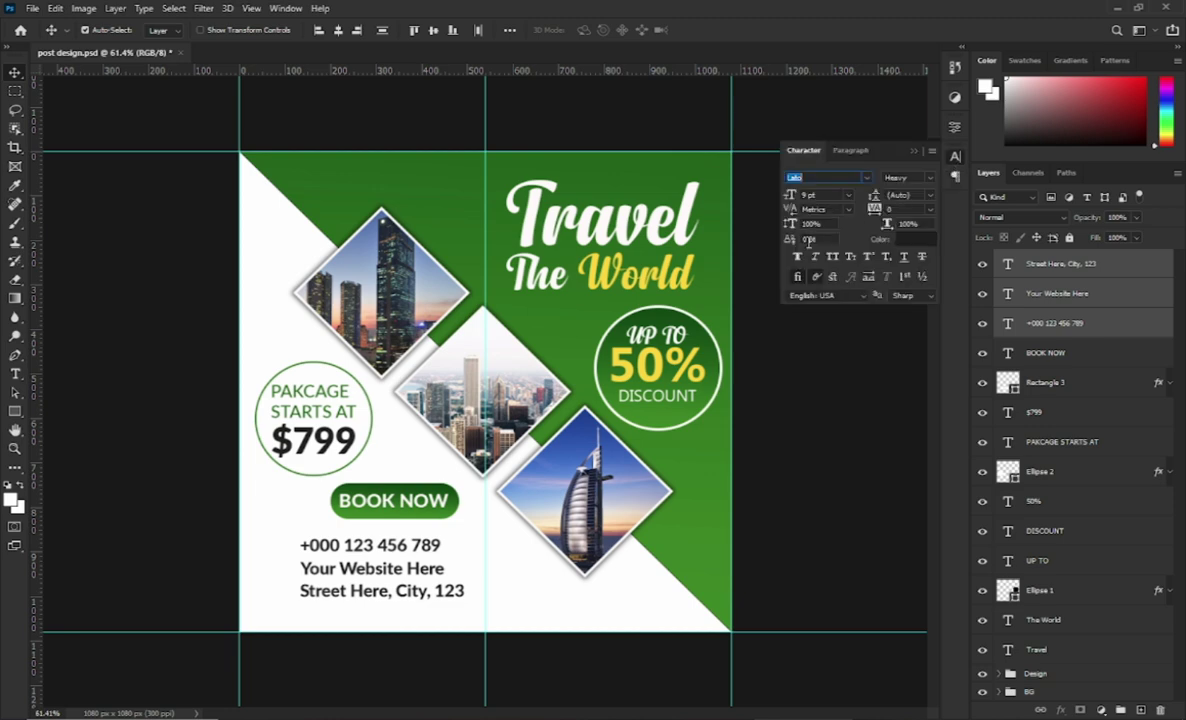
left_click(798, 257)
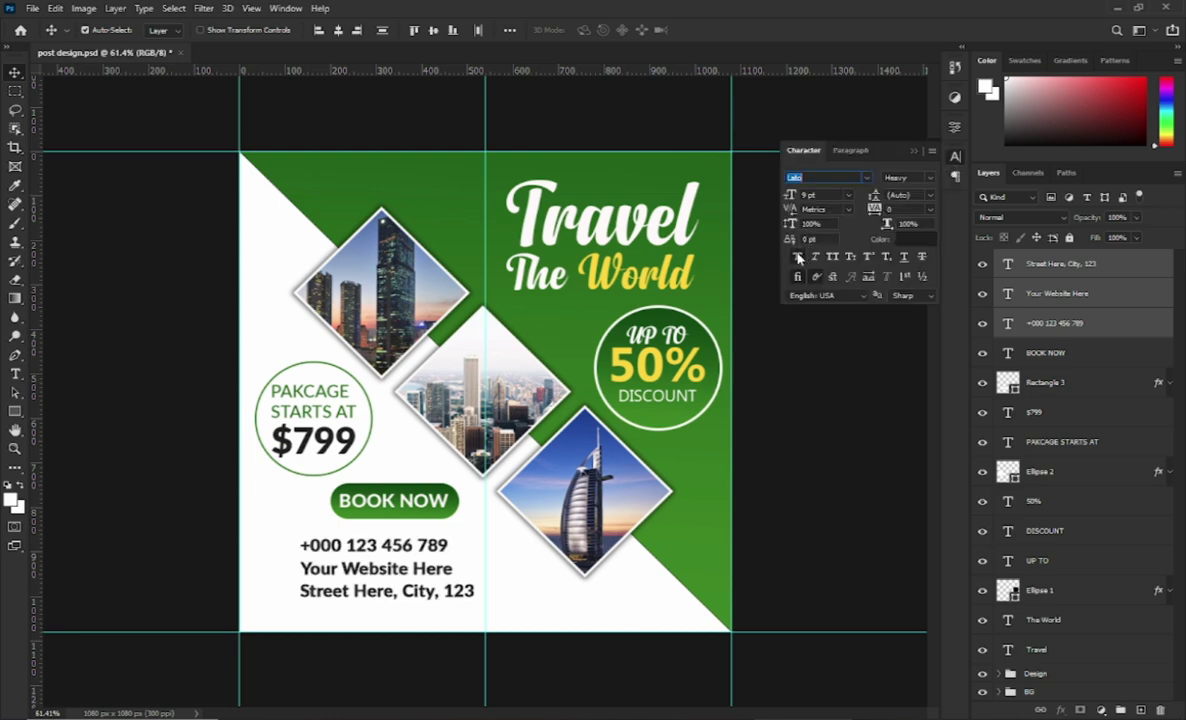
left_click(798, 258)
left_click(797, 260)
left_click(930, 179)
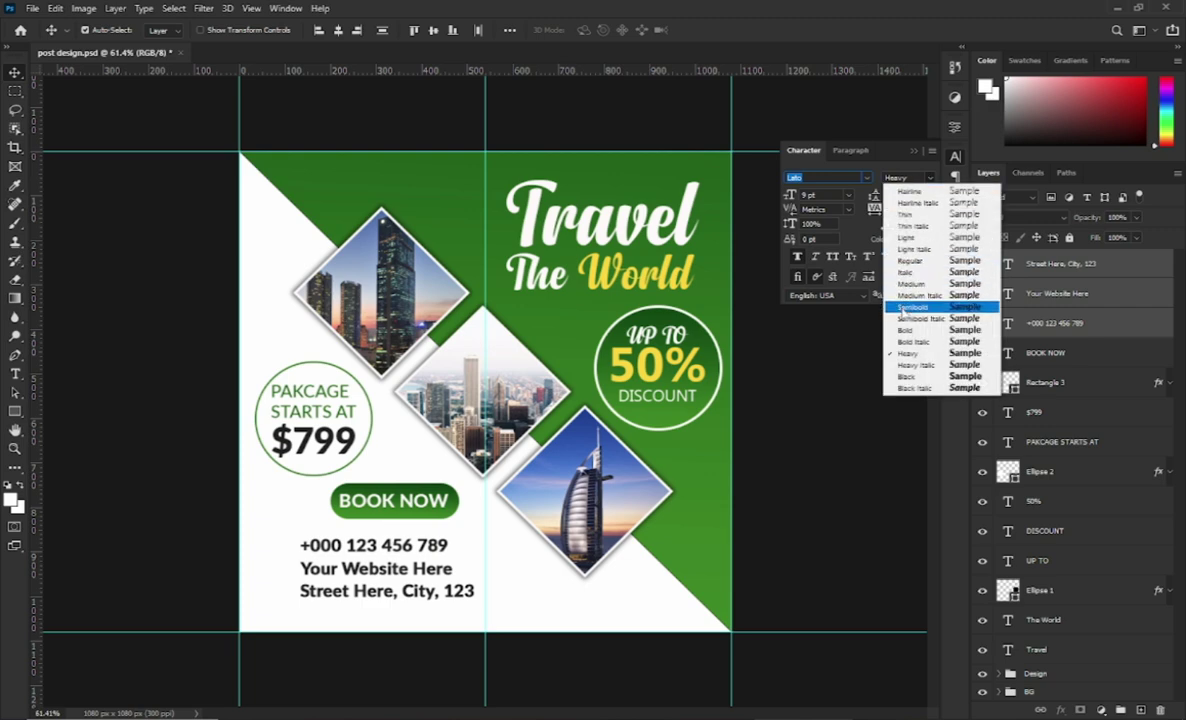
left_click(903, 307)
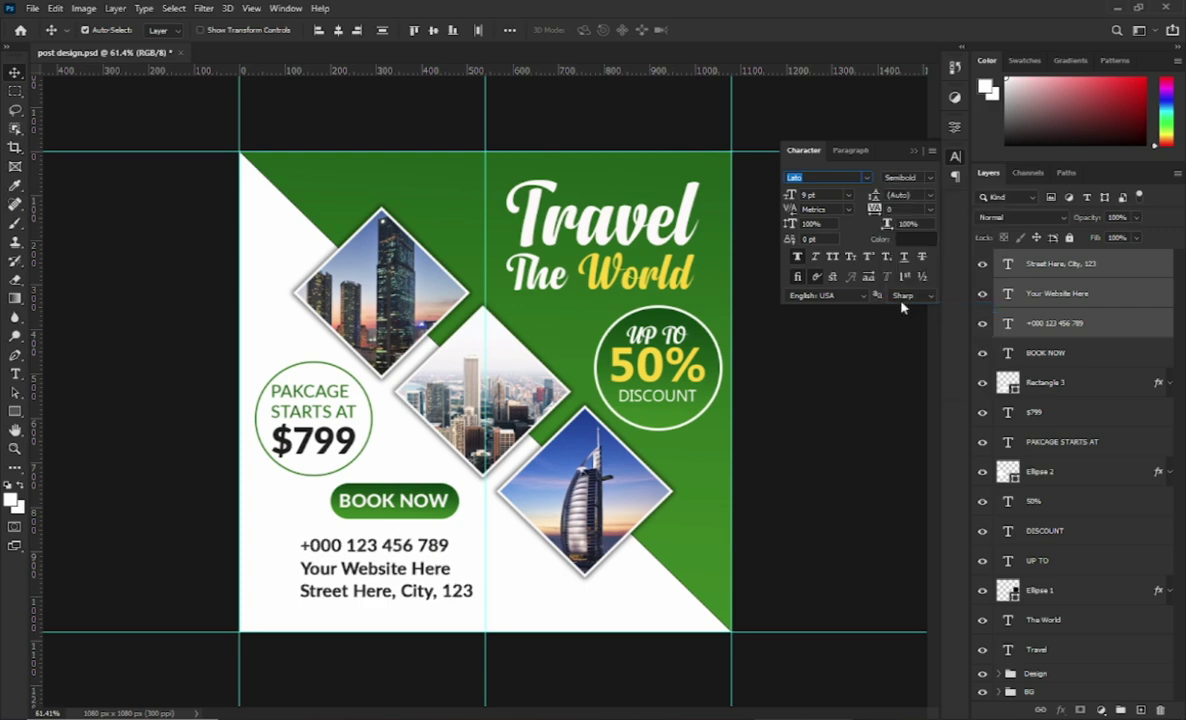
left_click(929, 180)
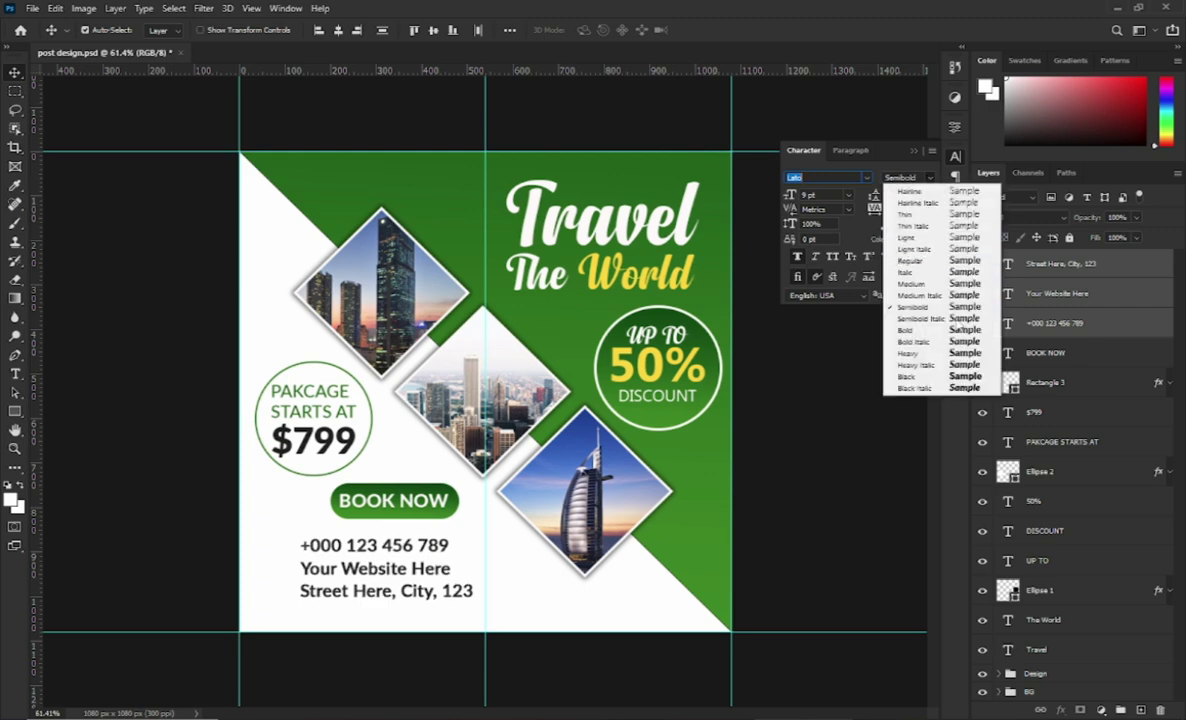
left_click(905, 278)
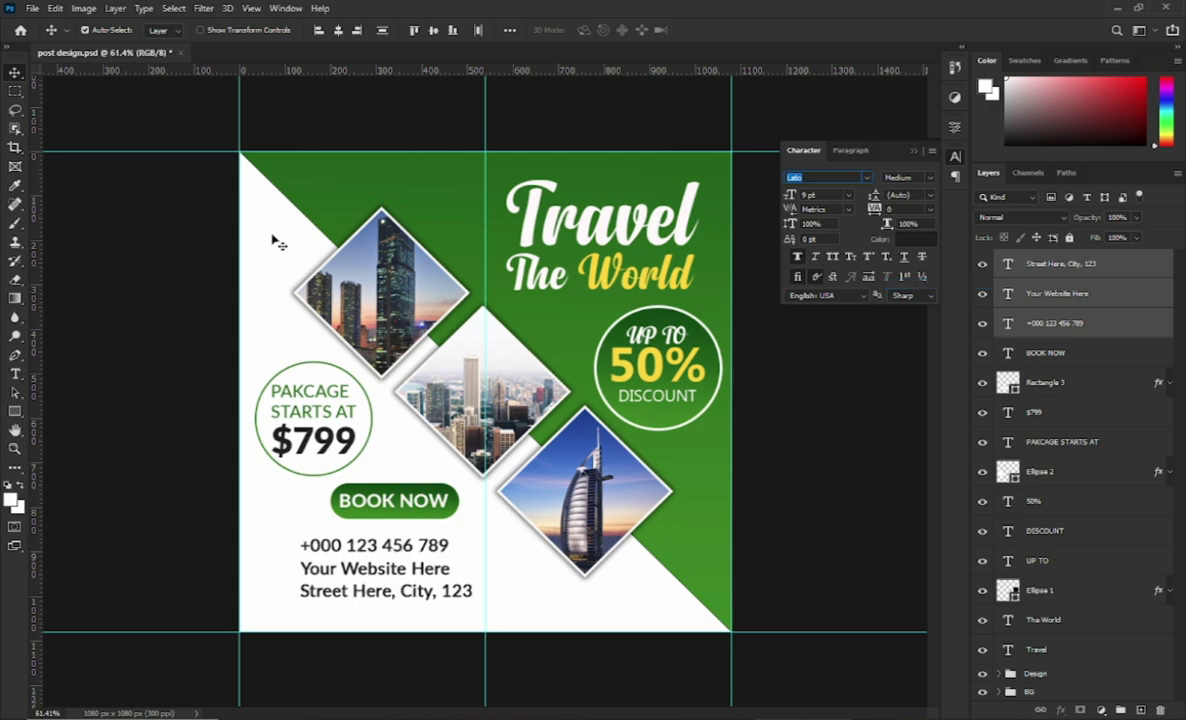
left_click(298, 343)
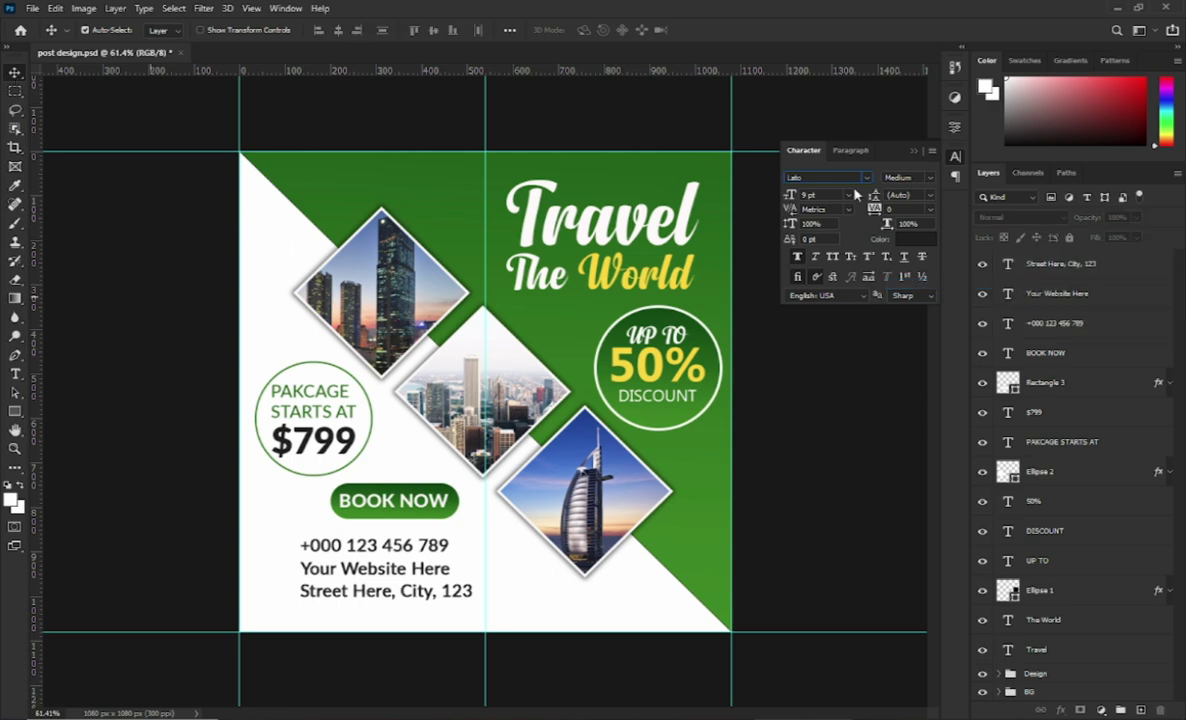
Even the contact spacing: address line down two, phone line up one, website line down one
left_click(912, 153)
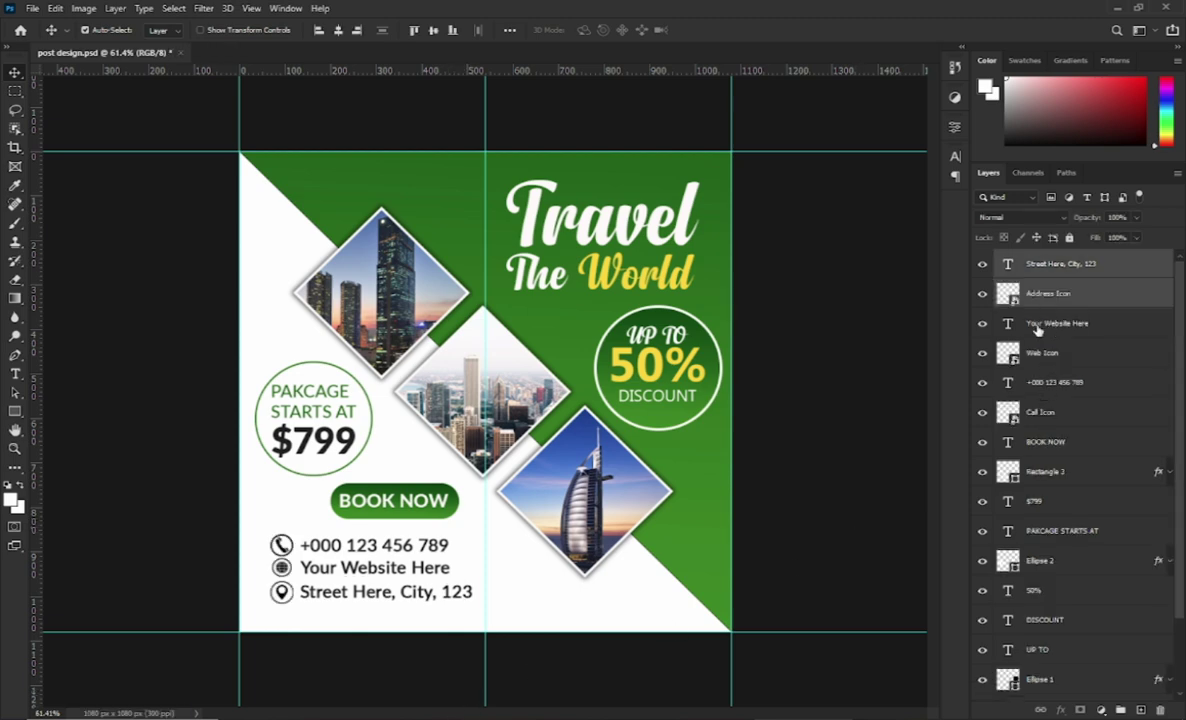
key("Down")
key("Down")
key("Down")
key("Down")
key("Down")
key("Down")
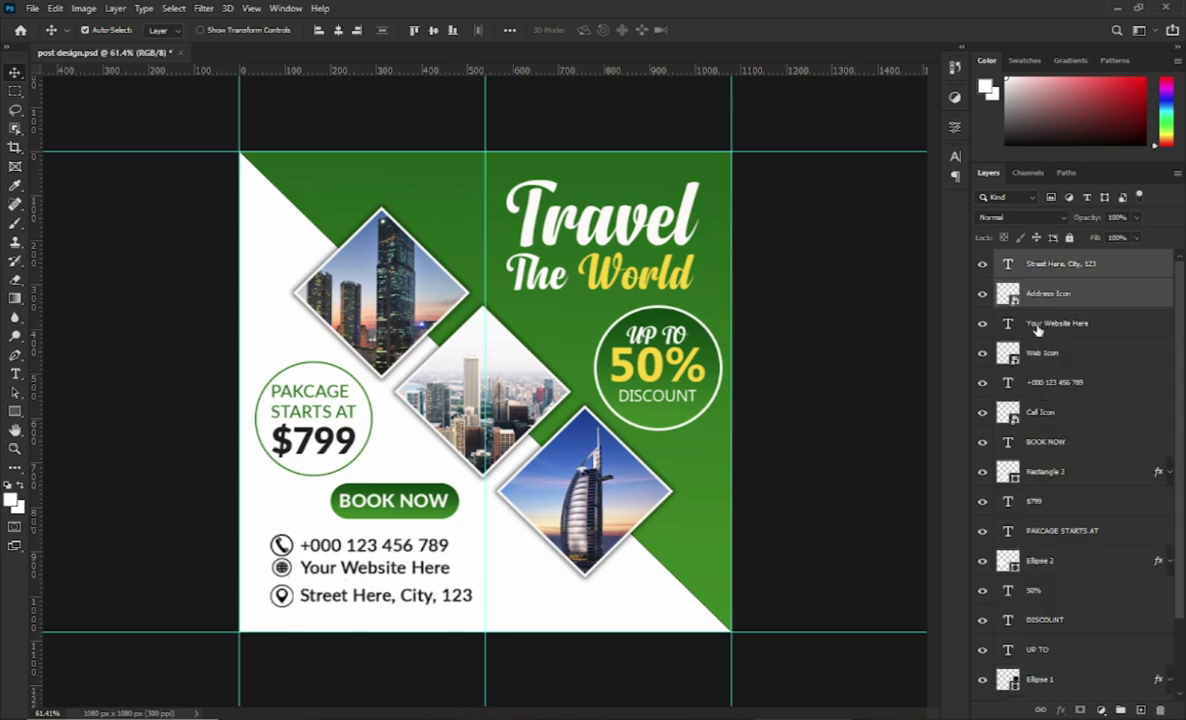
key("Down")
key("Down")
key("Down")
key("Down")
key("Down")
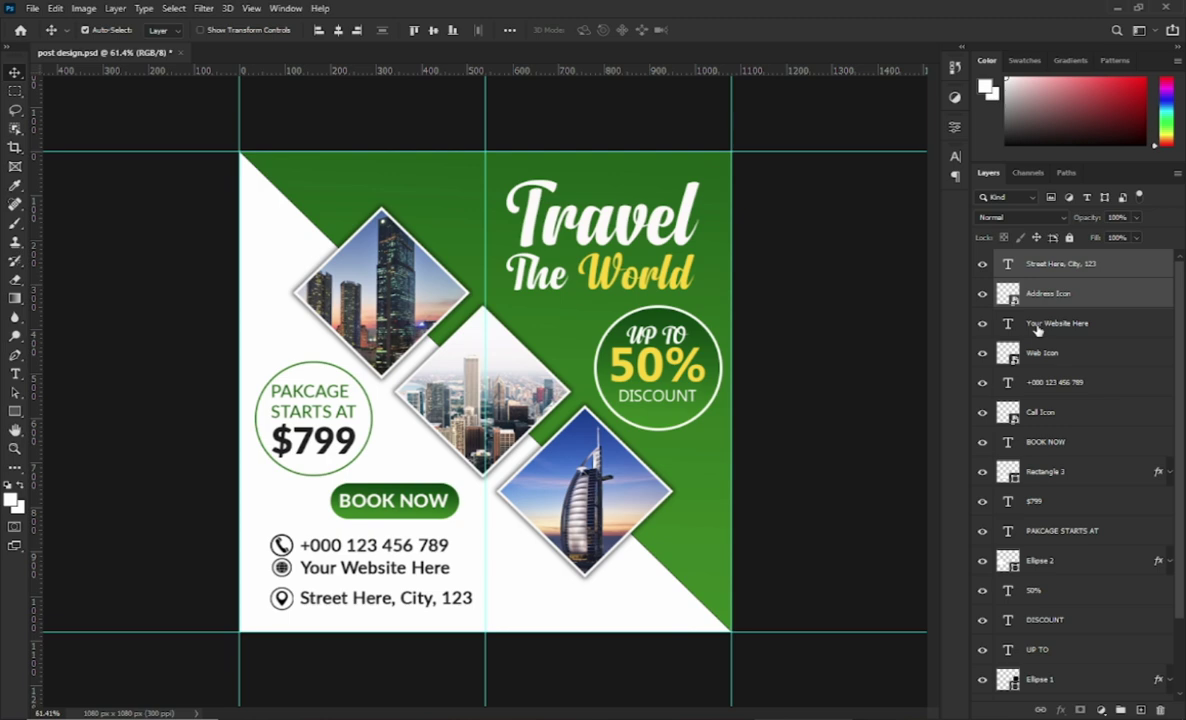
left_click(1045, 418)
left_click(1048, 388, "shift")
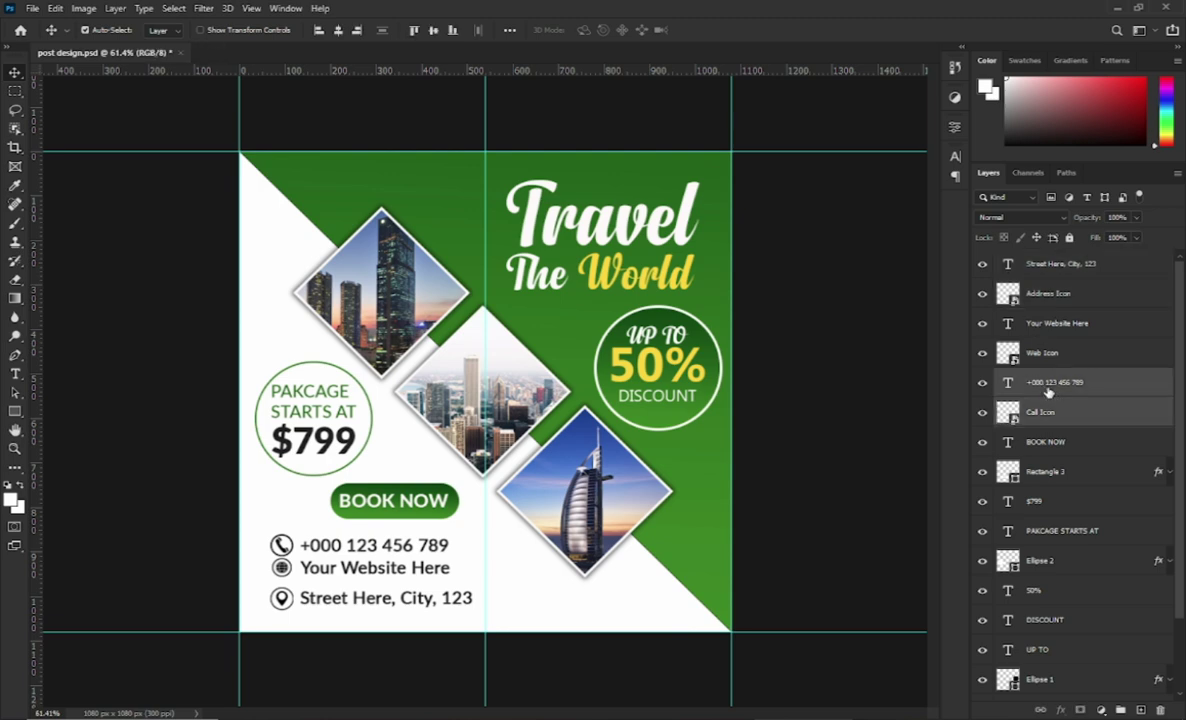
key("Up")
key("Up")
key("Up")
key("Up")
key("Up")
key("Up")
key("Up")
key("Up")
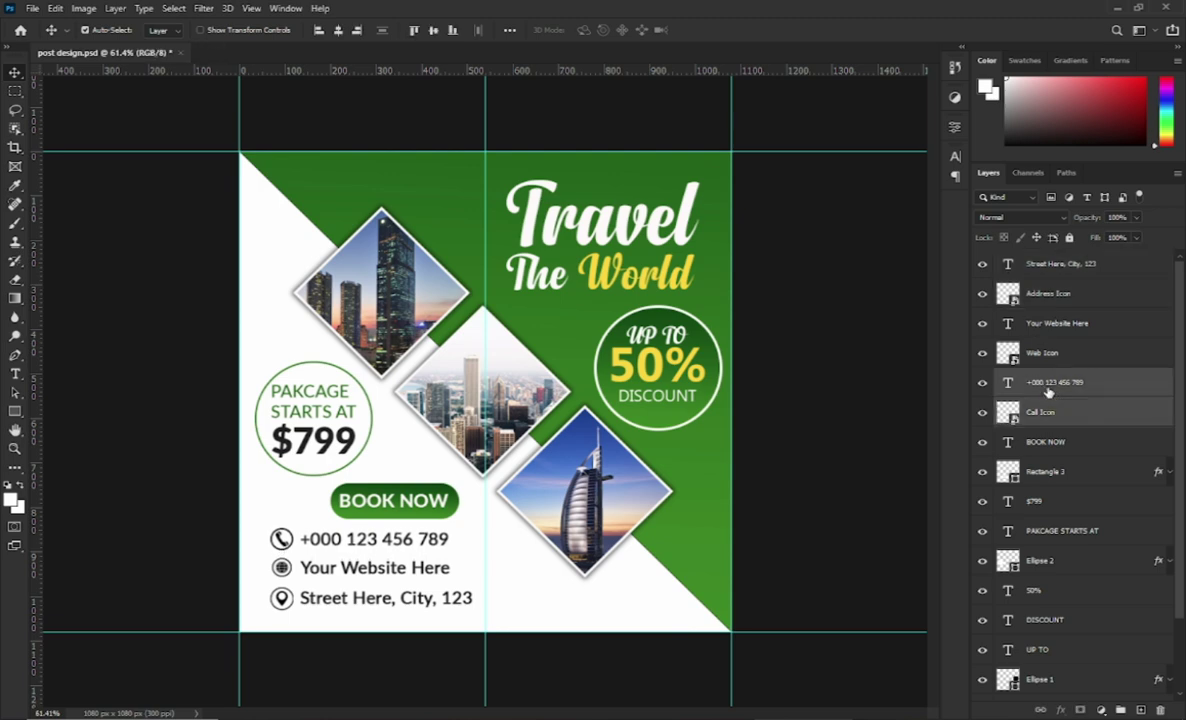
left_click(1047, 356)
left_click(1054, 327, "shift")
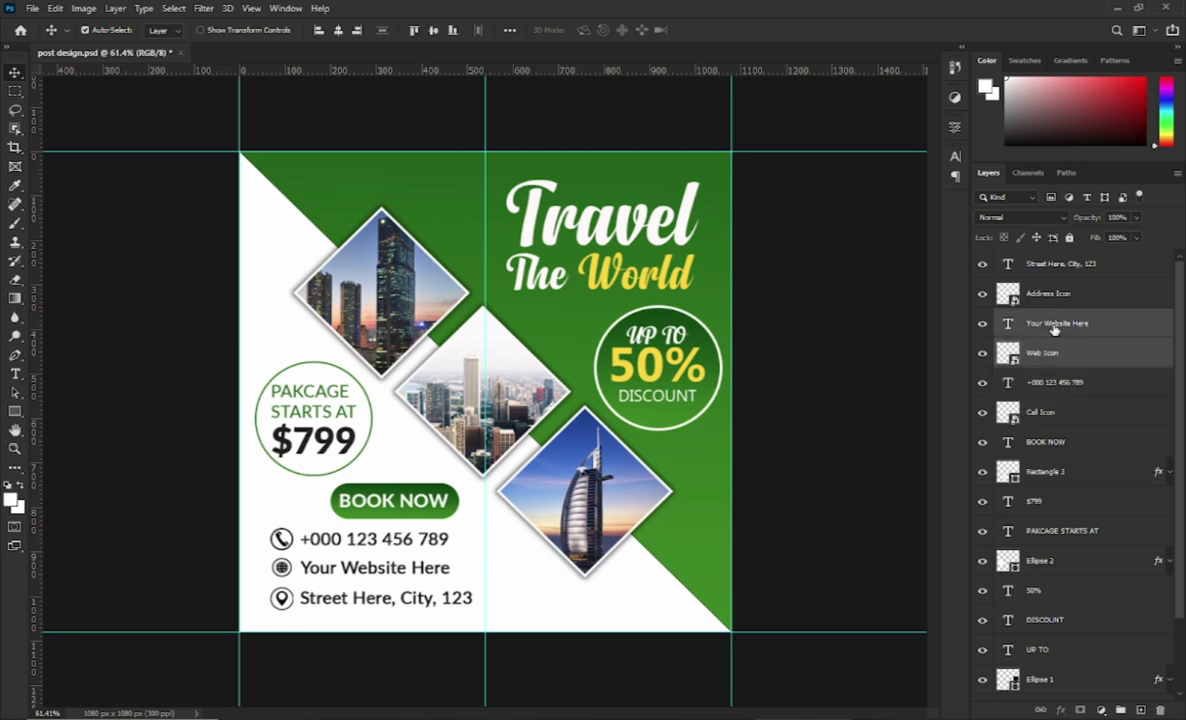
key("Down")
key("Down")
key("Down")
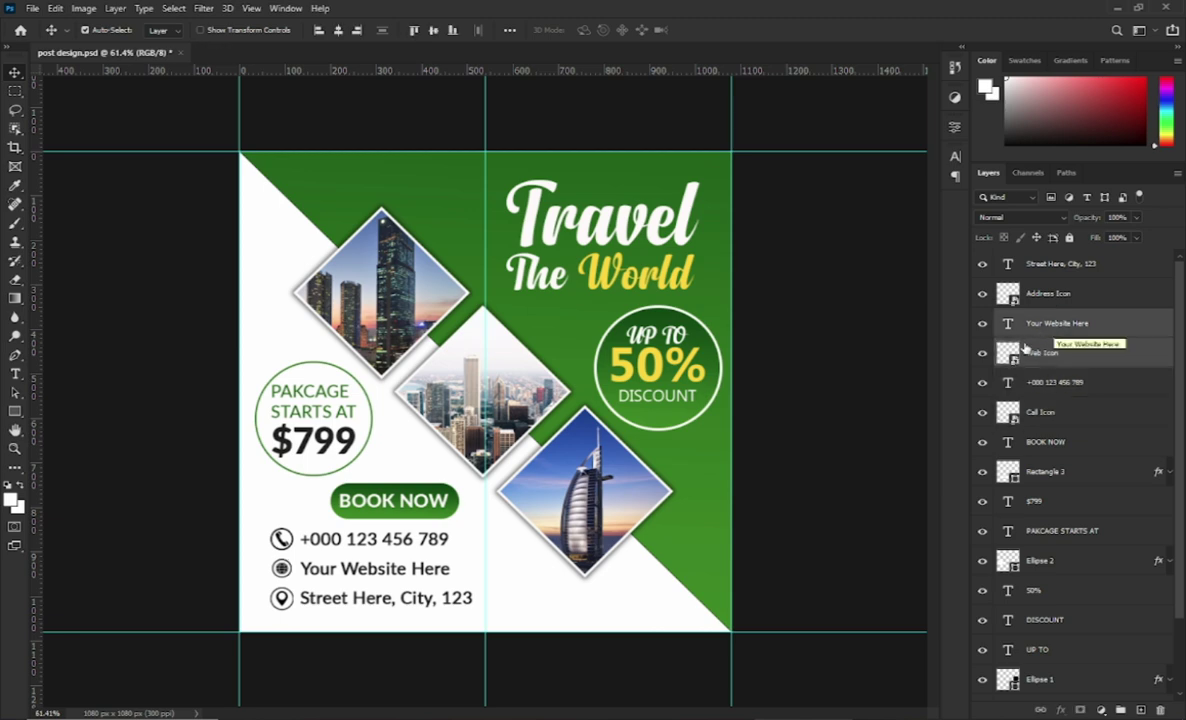
left_click(1042, 358)
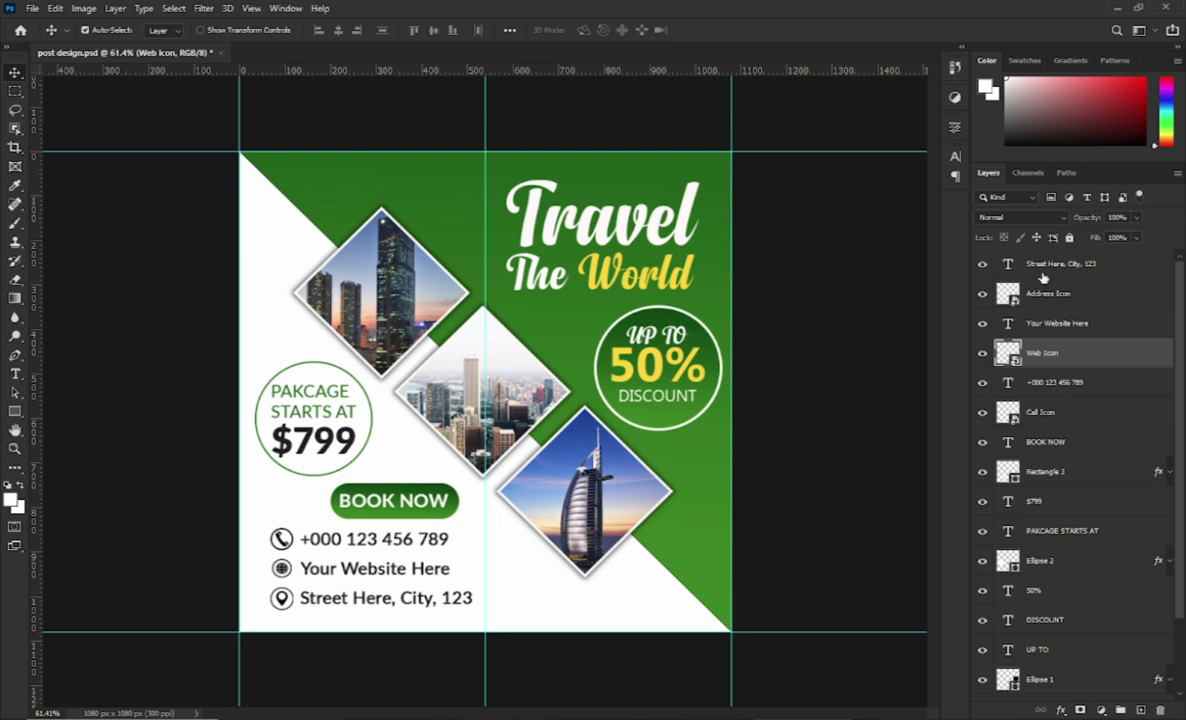
Enlarge the globe Web Icon slightly
scroll(250, 620, "up", 3)
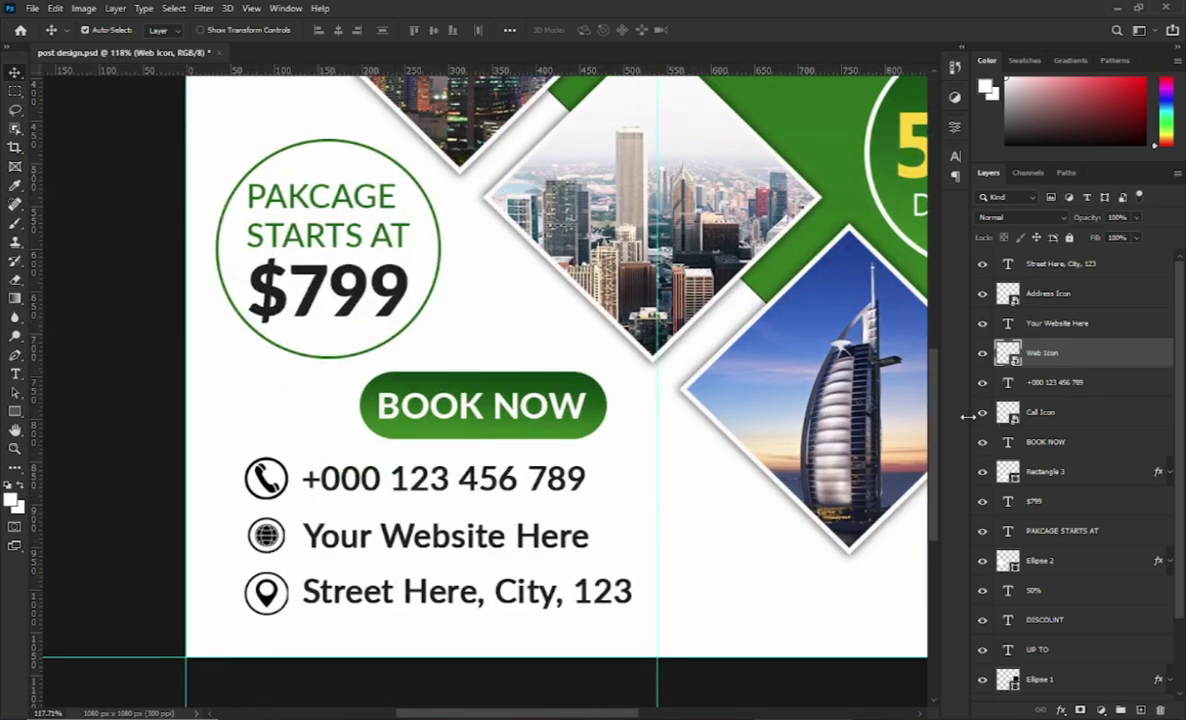
key("ctrl+t")
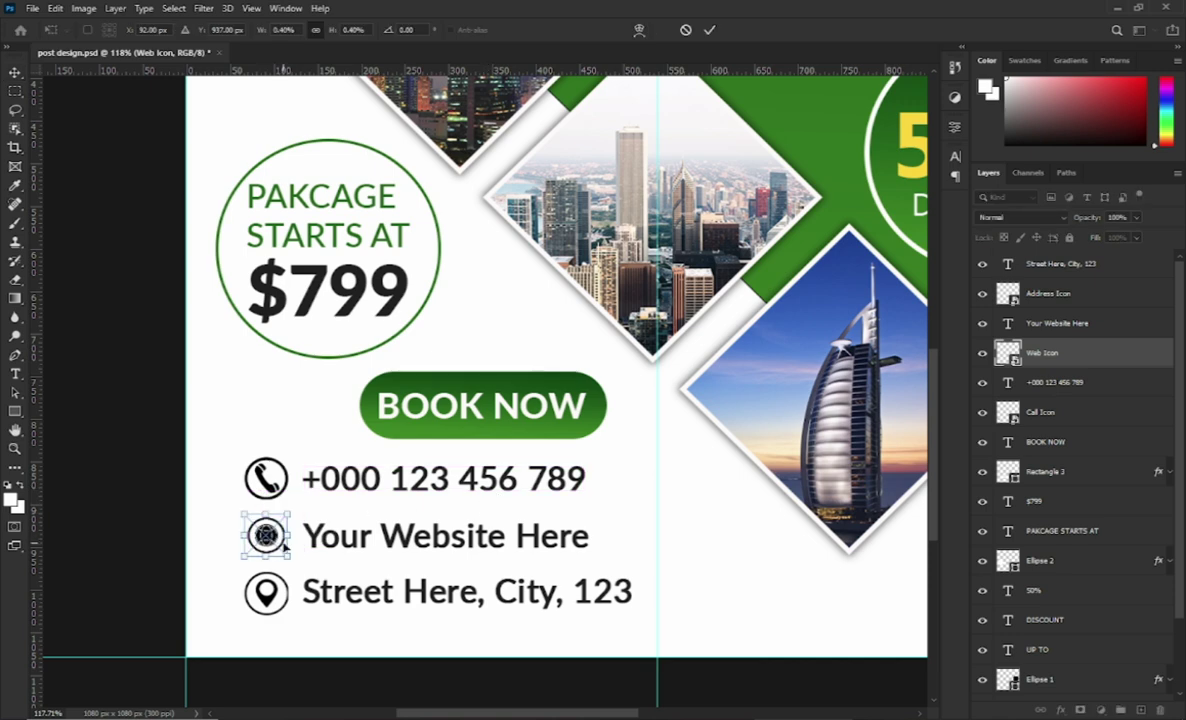
left_click_drag(290, 535, 234, 535)
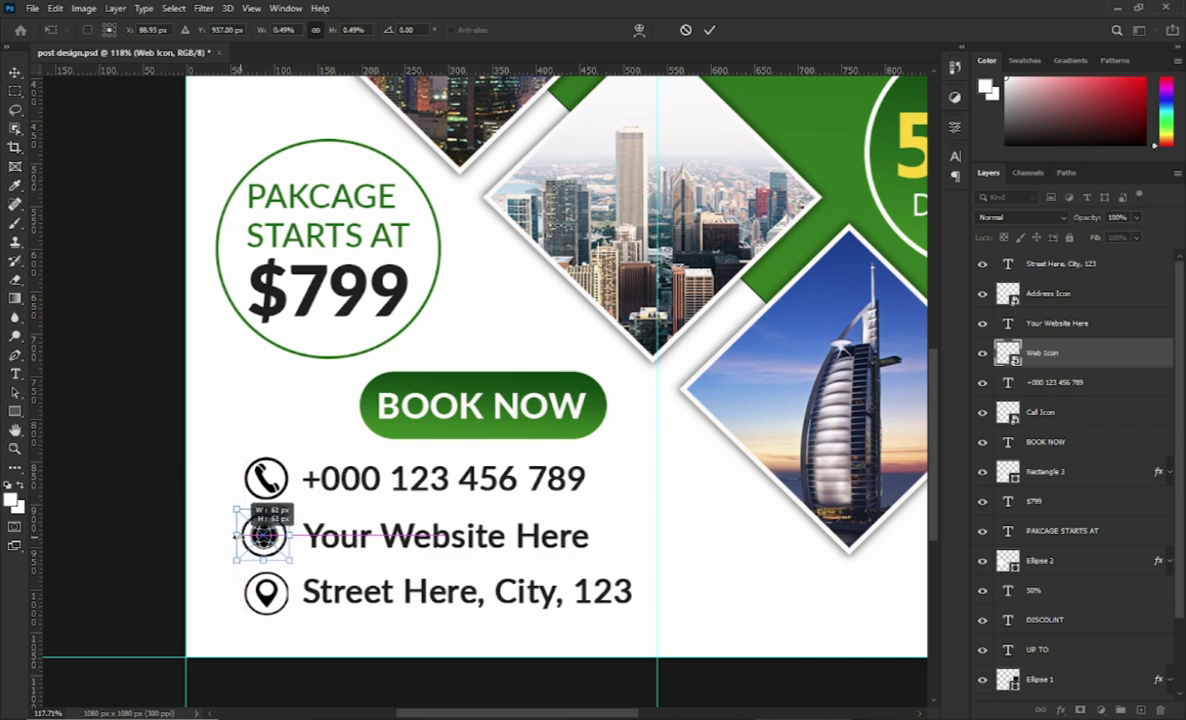
left_click(709, 30)
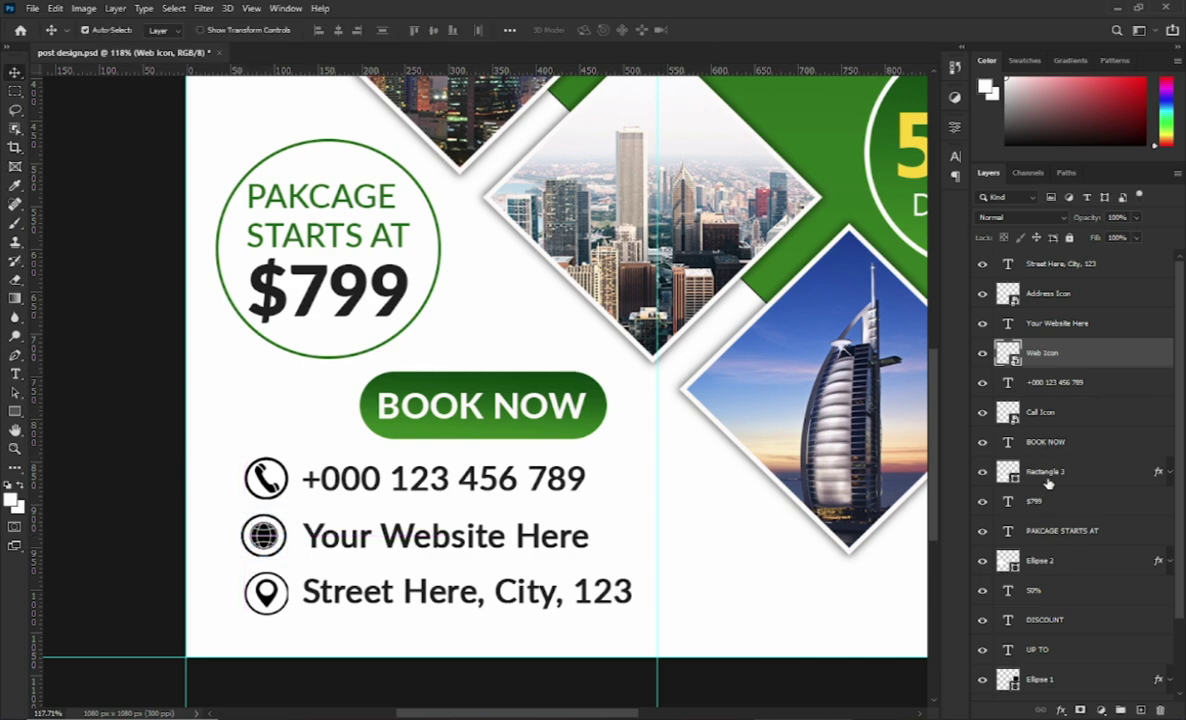
Centre-align the Call, Web and Address icons in one column and save the file
left_click(1040, 412, "ctrl")
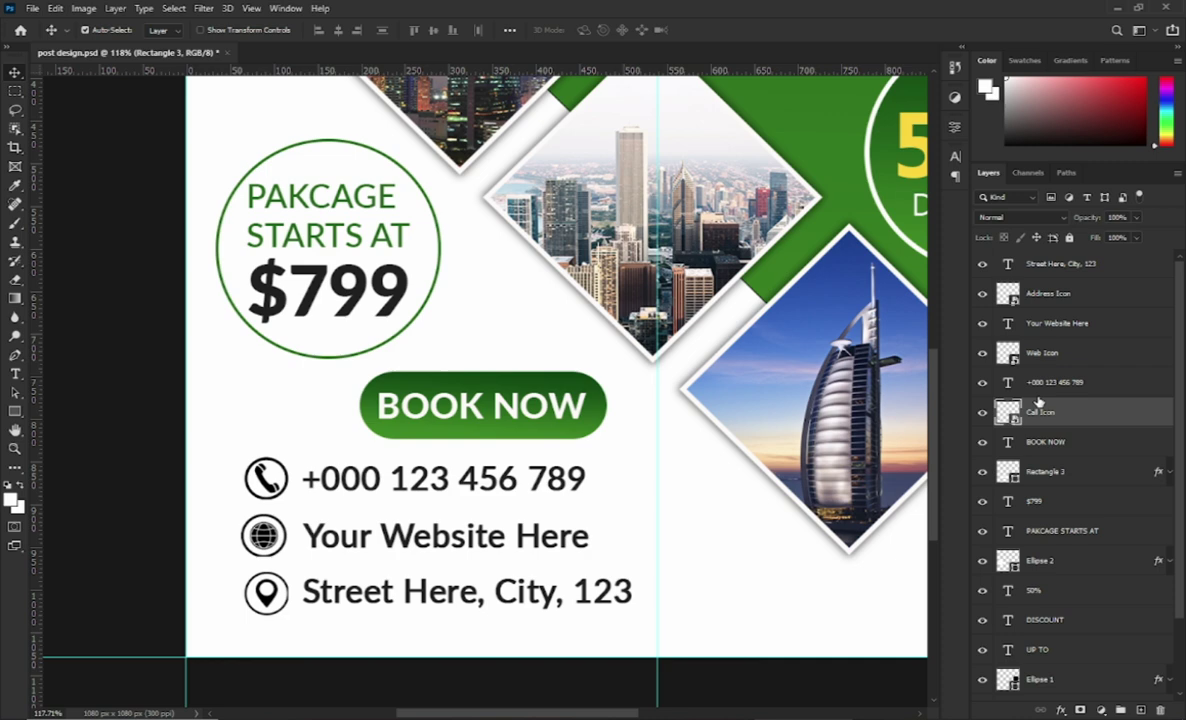
left_click(1047, 293, "ctrl")
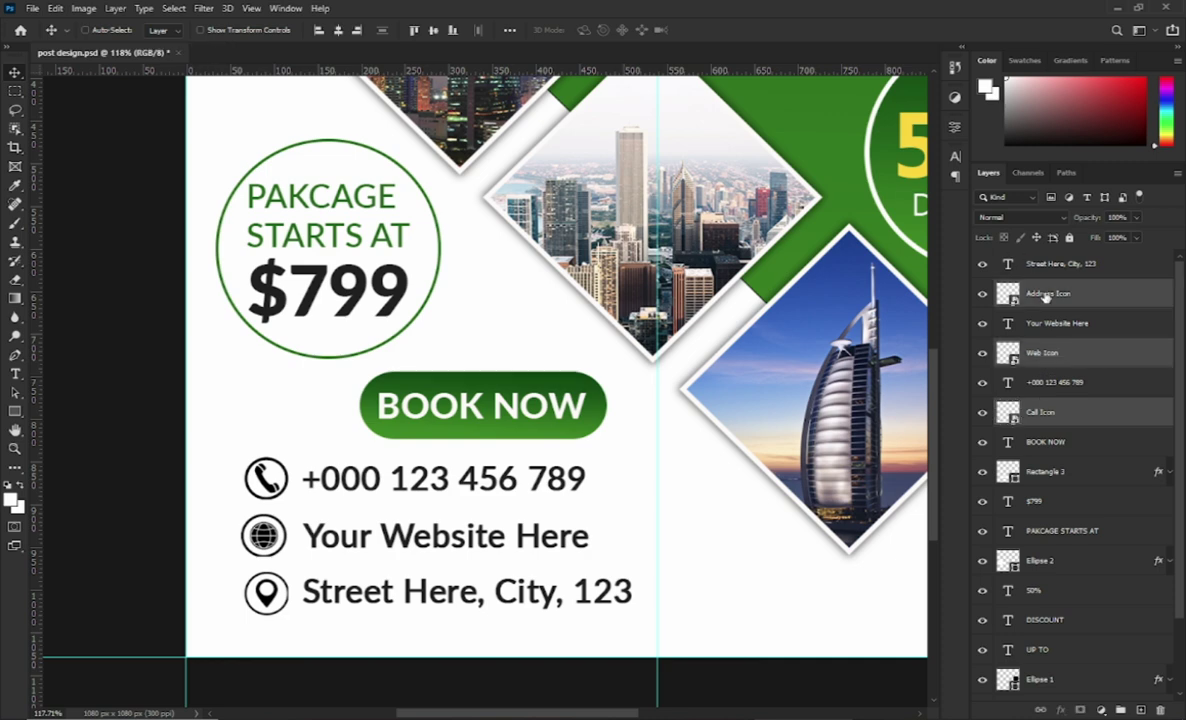
left_click(338, 35)
left_click(114, 290)
key("ctrl+s")
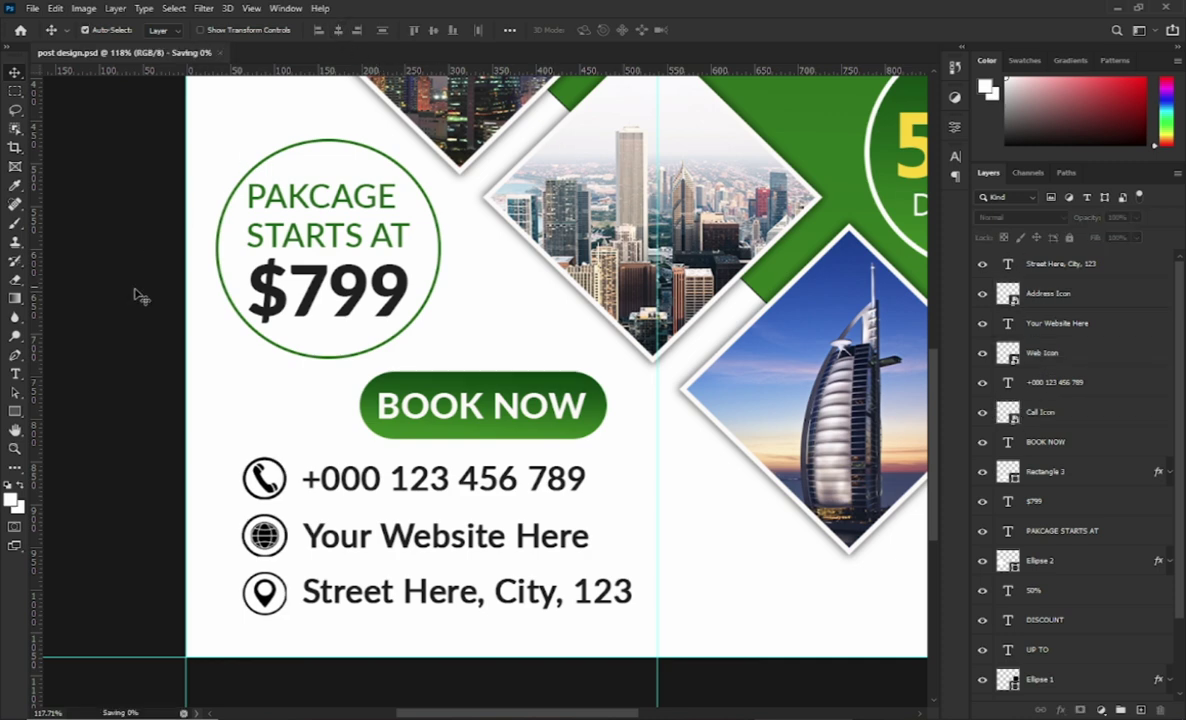
key("ctrl+0")
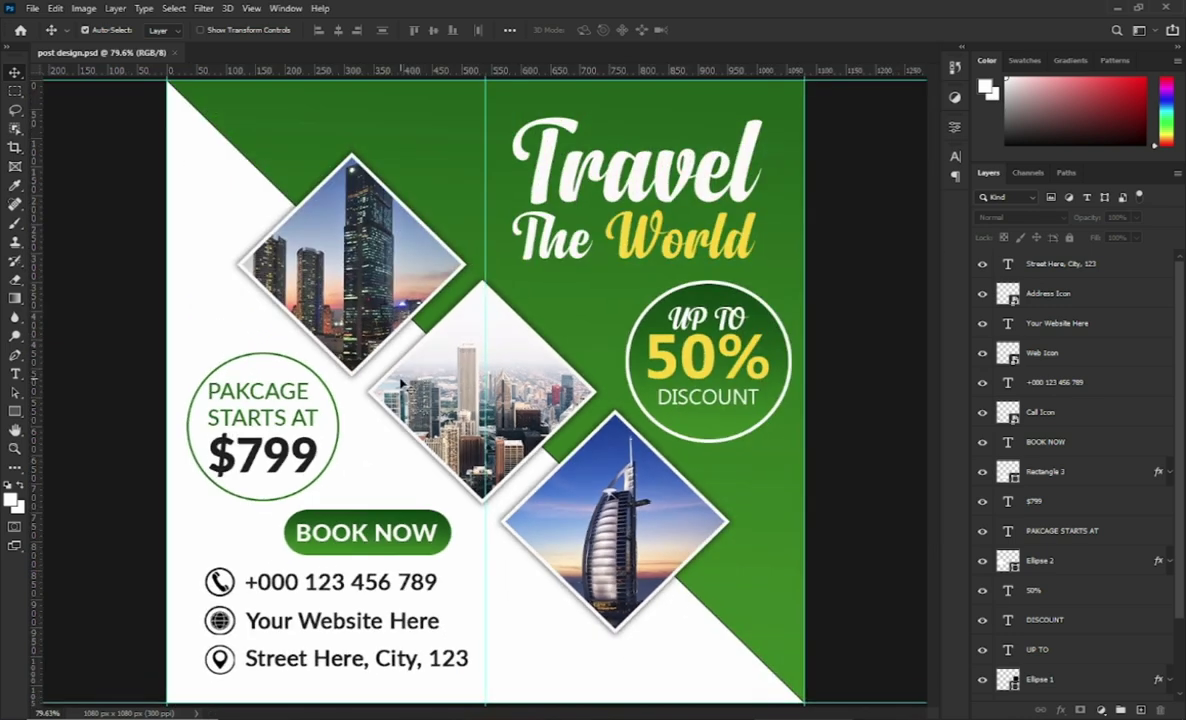
Group the layers from the Travel title up to BOOK NOW into a folder named Travel
key("ctrl+minus")
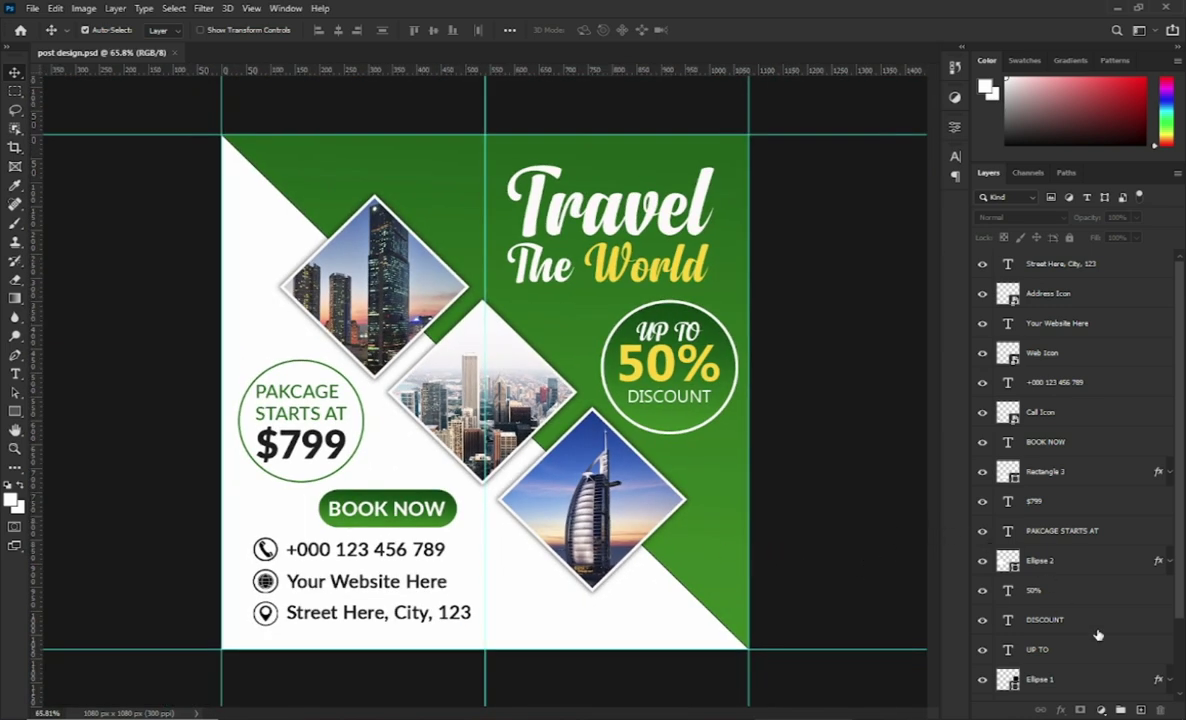
scroll(1099, 642, "down", 3)
left_click(1039, 651)
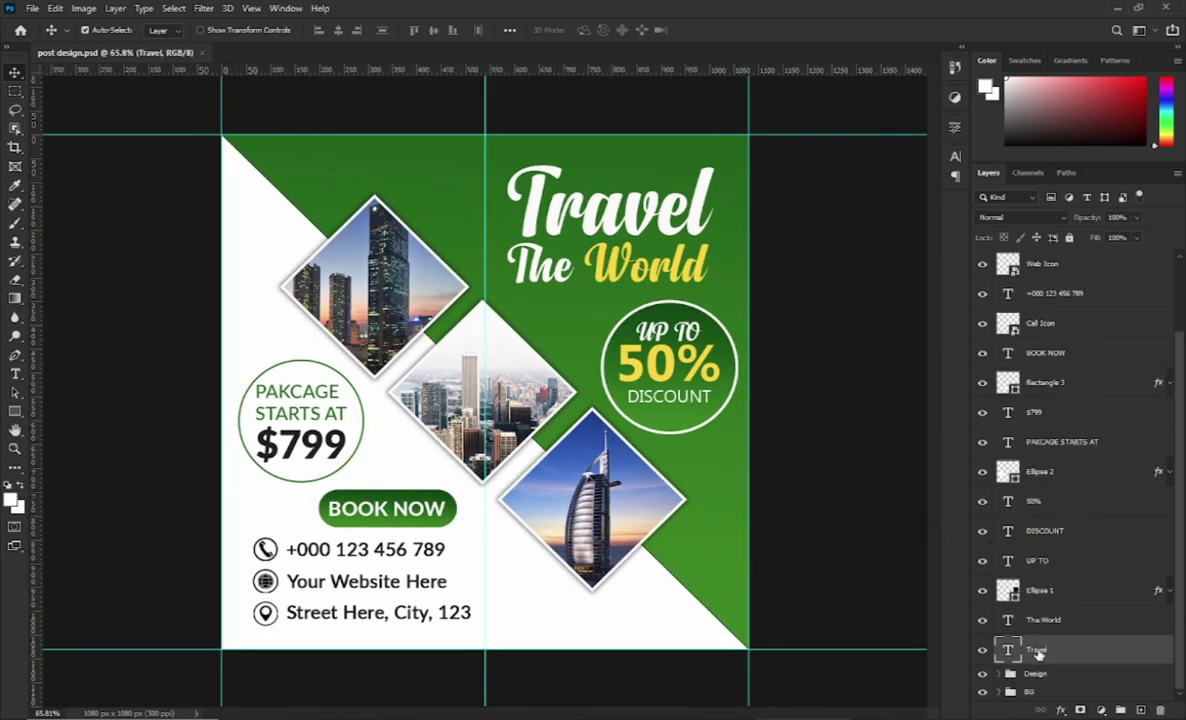
double_click(1039, 651)
left_click(1068, 383, "shift")
left_click(1048, 354, "shift")
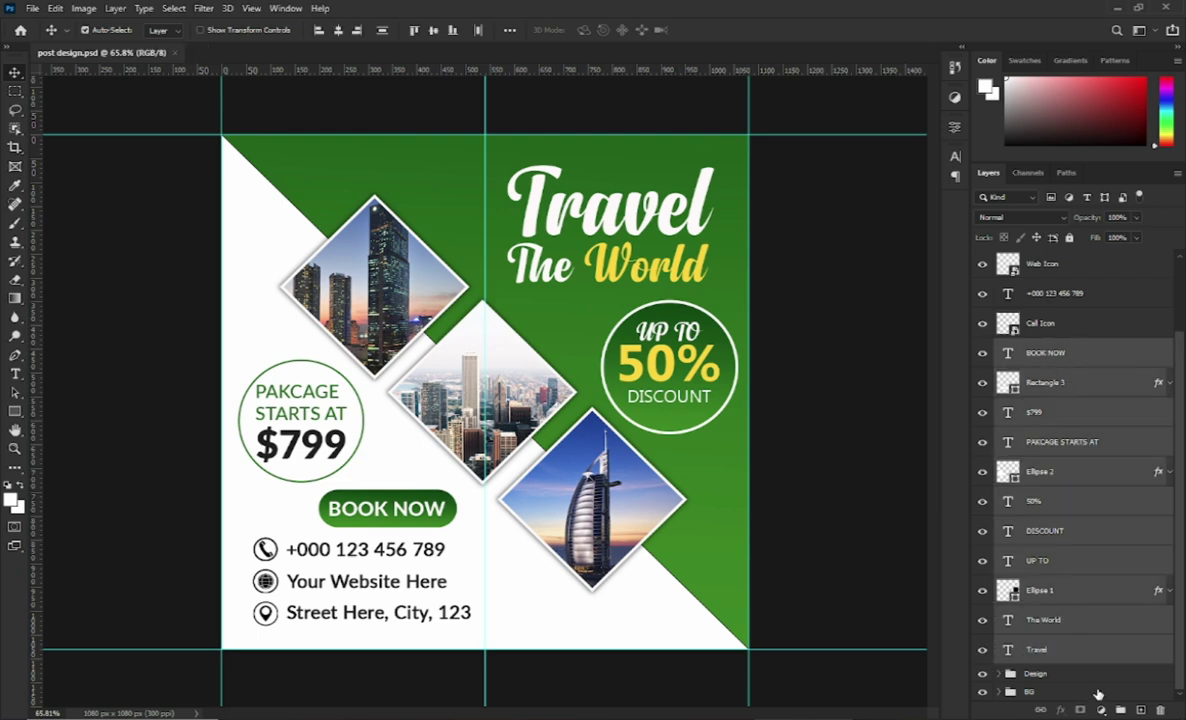
key("ctrl+g")
double_click(1039, 436)
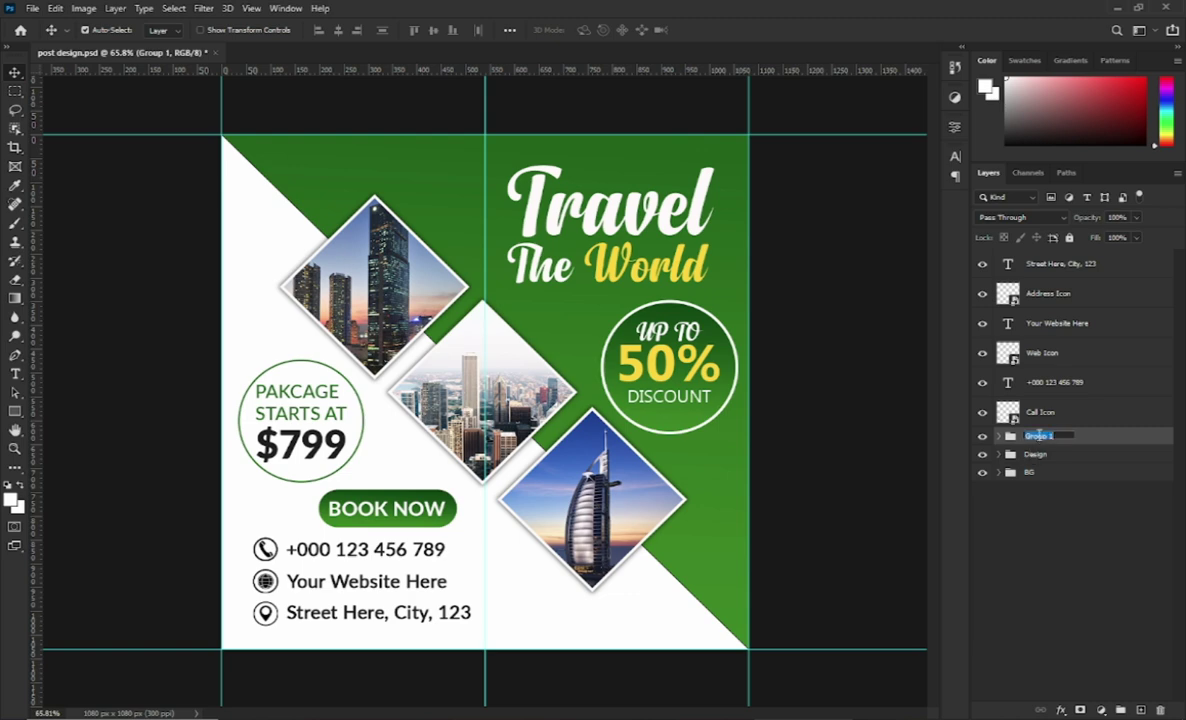
type("Travel")
left_click(1045, 412)
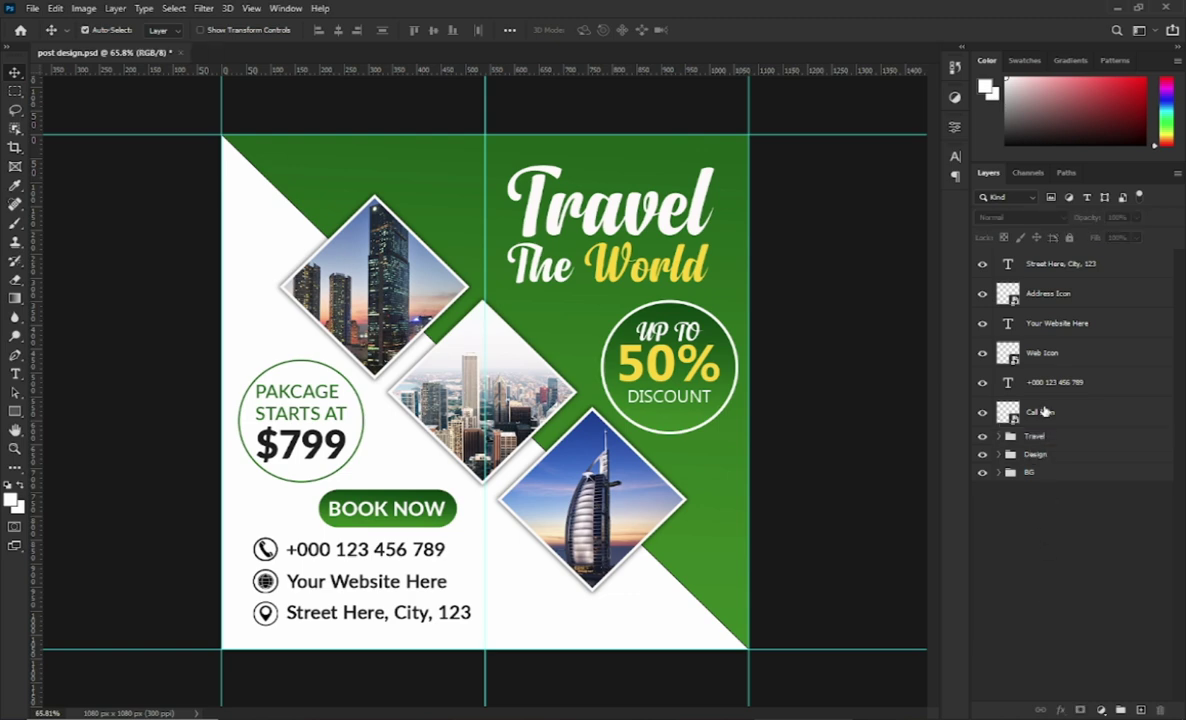
Group the contact lines and icons into a folder named Info
left_click(1040, 264, "shift")
key("ctrl+g")
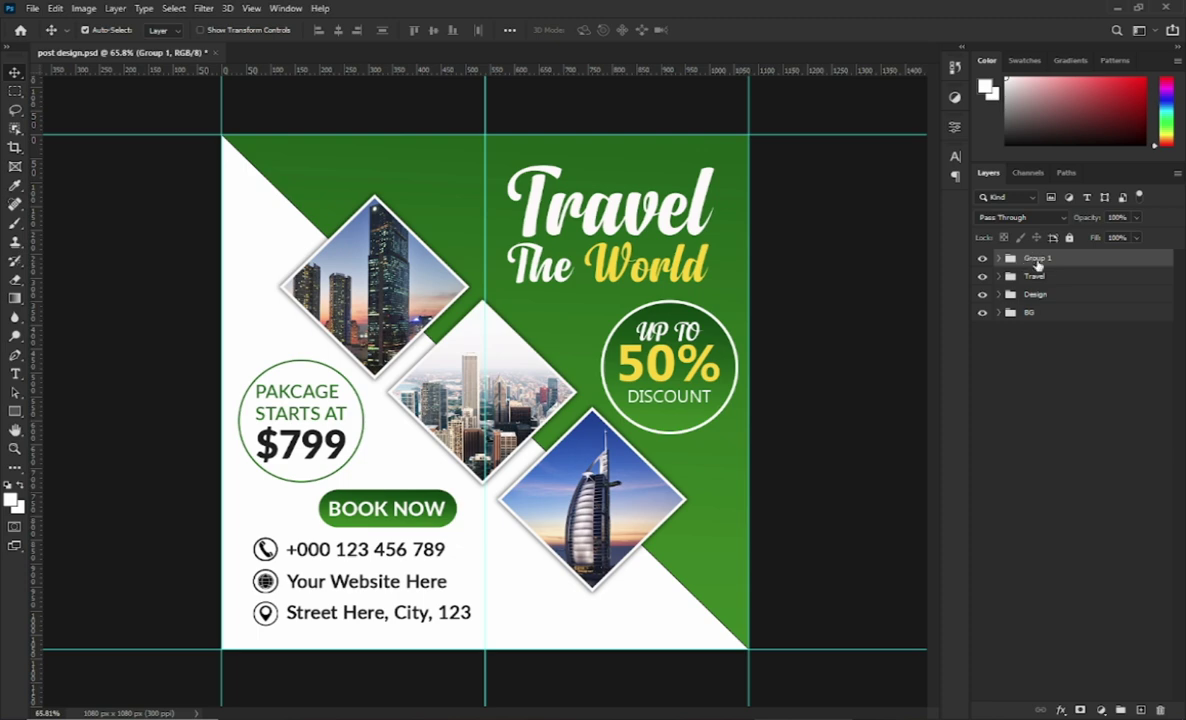
double_click(1037, 259)
type("nfo")
key("Return")
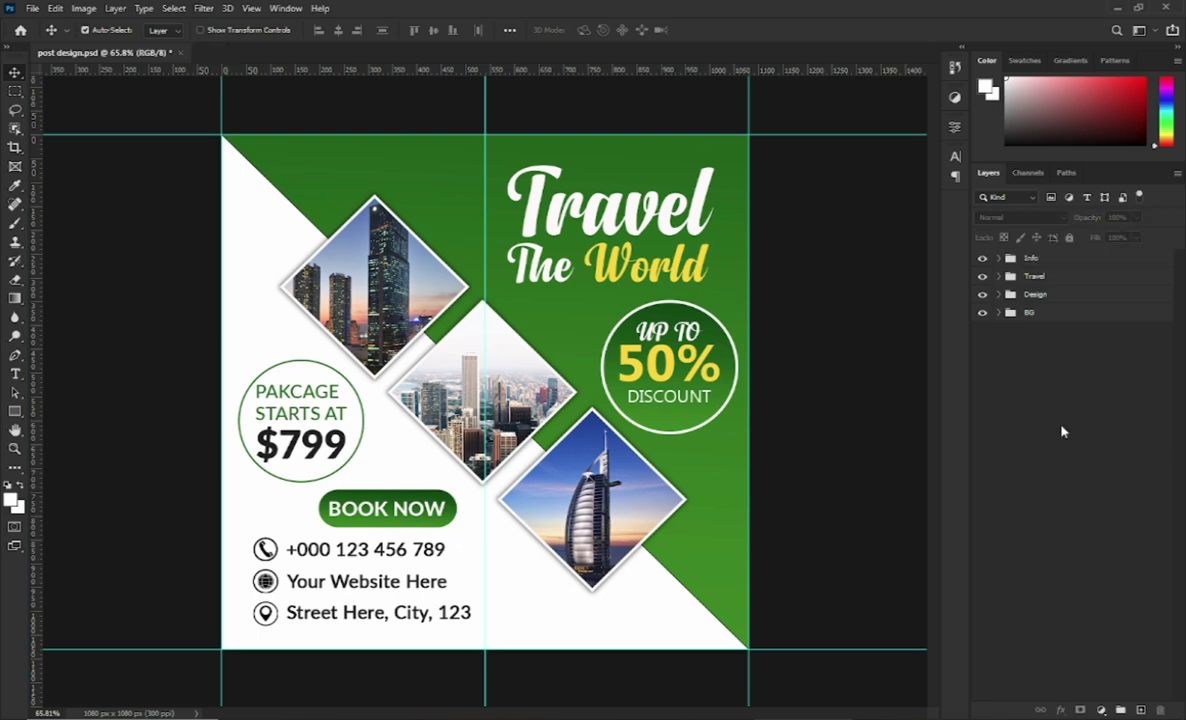